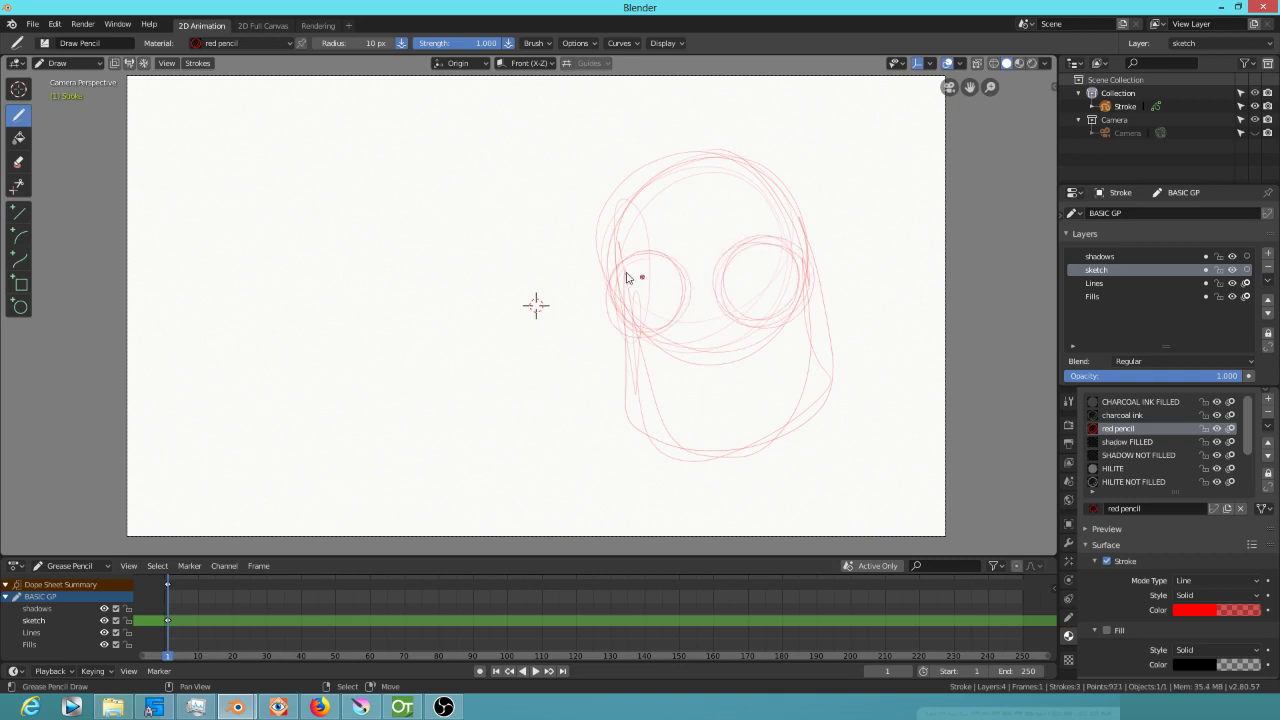
# Sketch small round pupils inside both eyes and add the nose, eyebrows and mouth on the face in red pencil
pyautogui.moveTo(612, 284); pyautogui.dragTo(616, 288)
pyautogui.moveTo(795, 271); pyautogui.dragTo(797, 276)
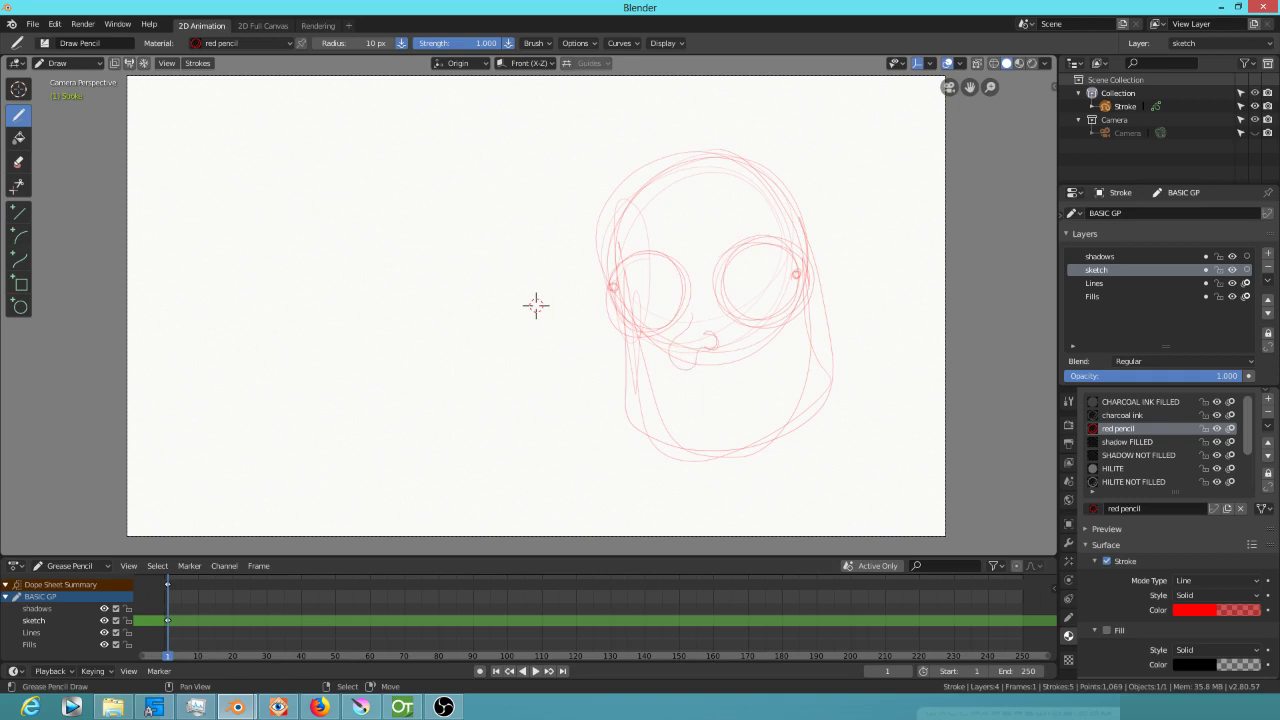
pyautogui.moveTo(679, 342); pyautogui.dragTo(693, 318)
pyautogui.moveTo(640, 256); pyautogui.dragTo(771, 233)
pyautogui.moveTo(698, 439); pyautogui.dragTo(740, 434)
# Sketch the jawline, chin and ears of the head, and add strokes around the top of the skull
pyautogui.moveTo(640, 339)
pyautogui.mouseDown()
pyautogui.moveTo(630, 440)
pyautogui.moveTo(684, 489)
pyautogui.mouseUp()
pyautogui.moveTo(632, 370)
pyautogui.mouseDown()
pyautogui.moveTo(632, 436)
pyautogui.moveTo(672, 470)
pyautogui.mouseUp()
pyautogui.moveTo(668, 466)
pyautogui.mouseDown()
pyautogui.moveTo(706, 477)
pyautogui.moveTo(815, 435)
pyautogui.moveTo(836, 408)
pyautogui.moveTo(702, 488)
pyautogui.moveTo(772, 493)
pyautogui.mouseUp()
pyautogui.moveTo(840, 412); pyautogui.dragTo(837, 386)
pyautogui.moveTo(828, 364)
pyautogui.mouseDown()
pyautogui.moveTo(816, 293)
pyautogui.moveTo(823, 318)
pyautogui.mouseUp()
pyautogui.moveTo(626, 306); pyautogui.dragTo(640, 350)
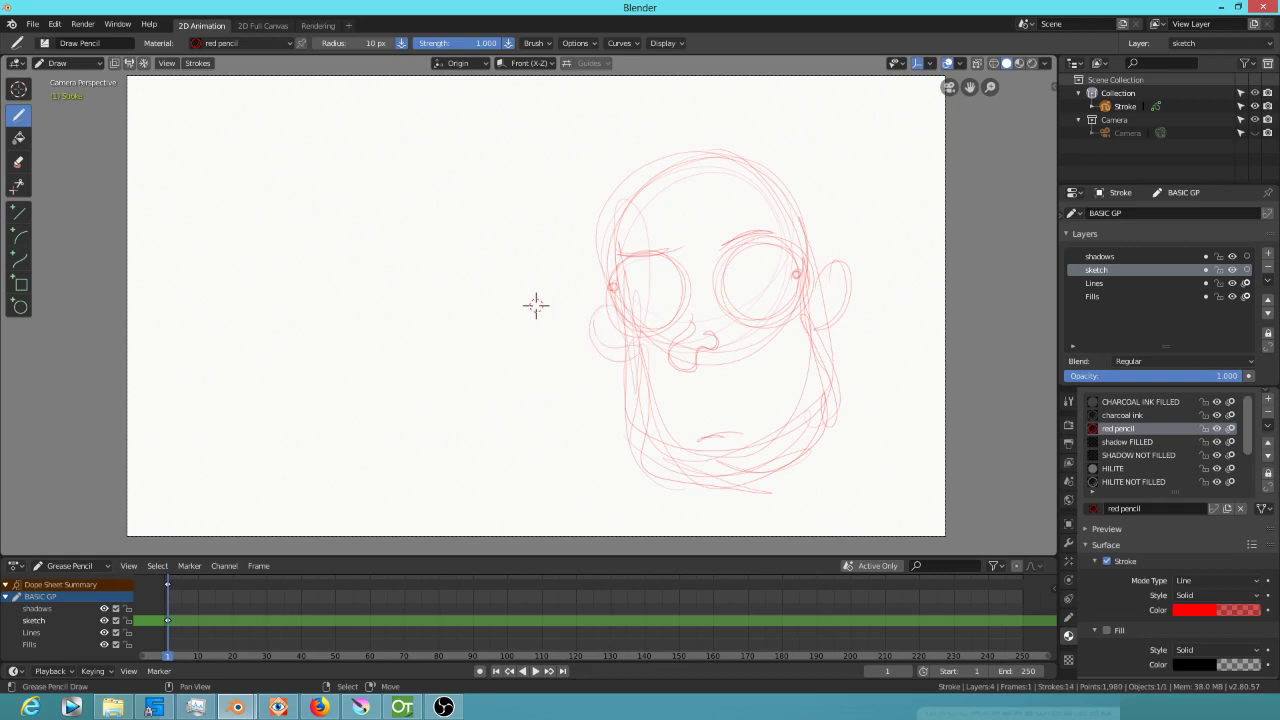
pyautogui.moveTo(640, 198); pyautogui.dragTo(716, 168)
pyautogui.moveTo(780, 222); pyautogui.dragTo(762, 186)
# Draw two arrows pointing toward the drawing tools and try the Fill tool on the blank canvas
pyautogui.moveTo(137, 195); pyautogui.dragTo(145, 199)
pyautogui.click(18, 138)
pyautogui.click(258, 124)
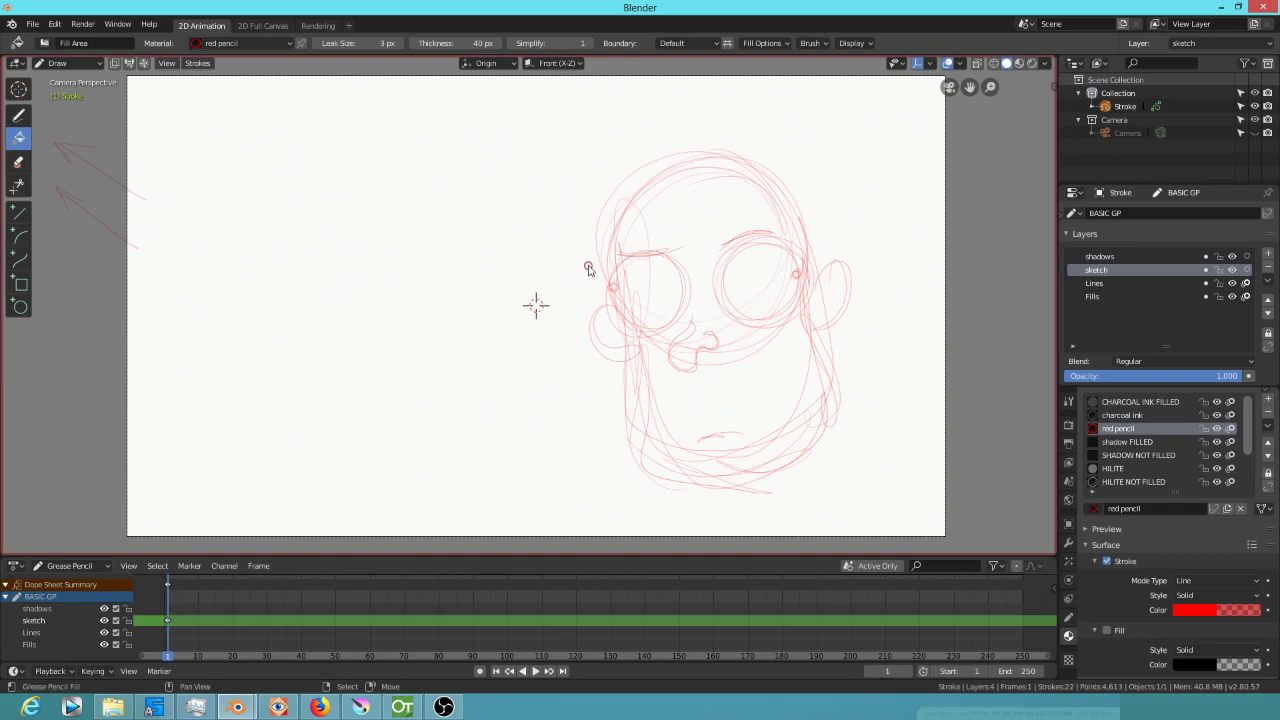
# Examine the canvas edges and the fill outline around the camera frame
pyautogui.scroll(-3, 588, 268)
pyautogui.scroll(1, 590, 275)
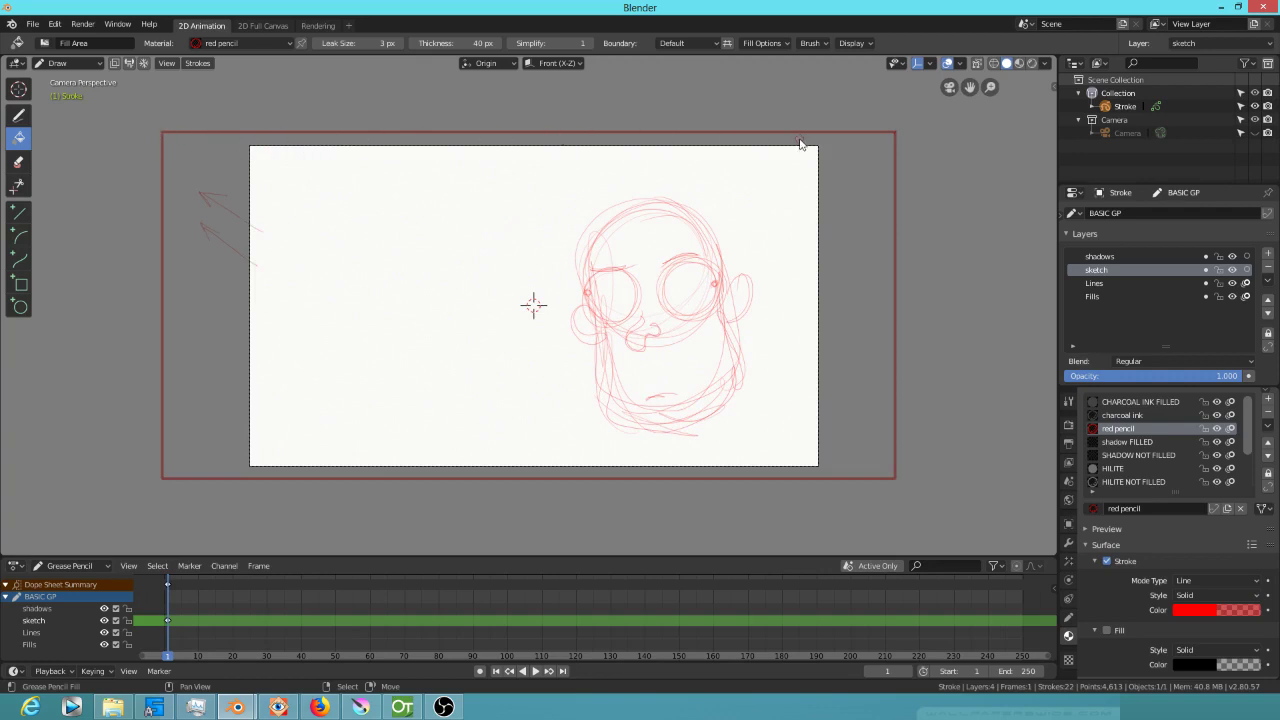
pyautogui.scroll(4, 783, 168)
pyautogui.scroll(-3, 783, 168)
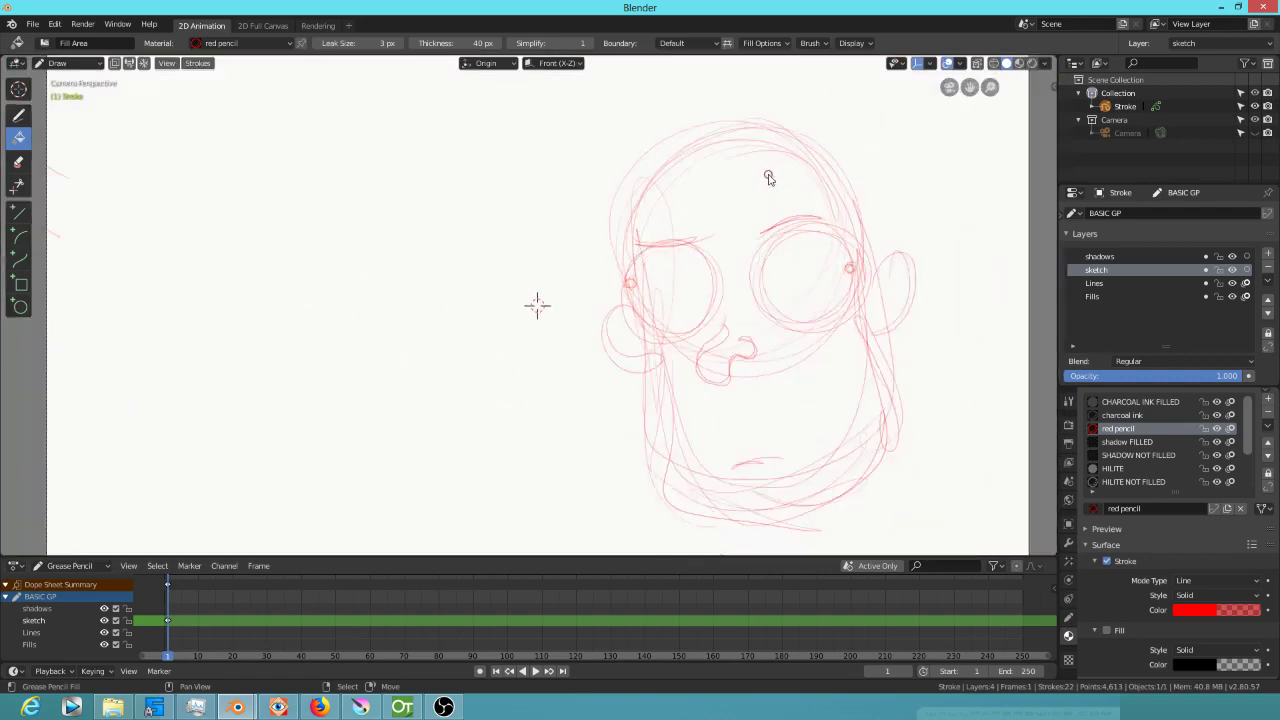
pyautogui.scroll(-1, 759, 185)
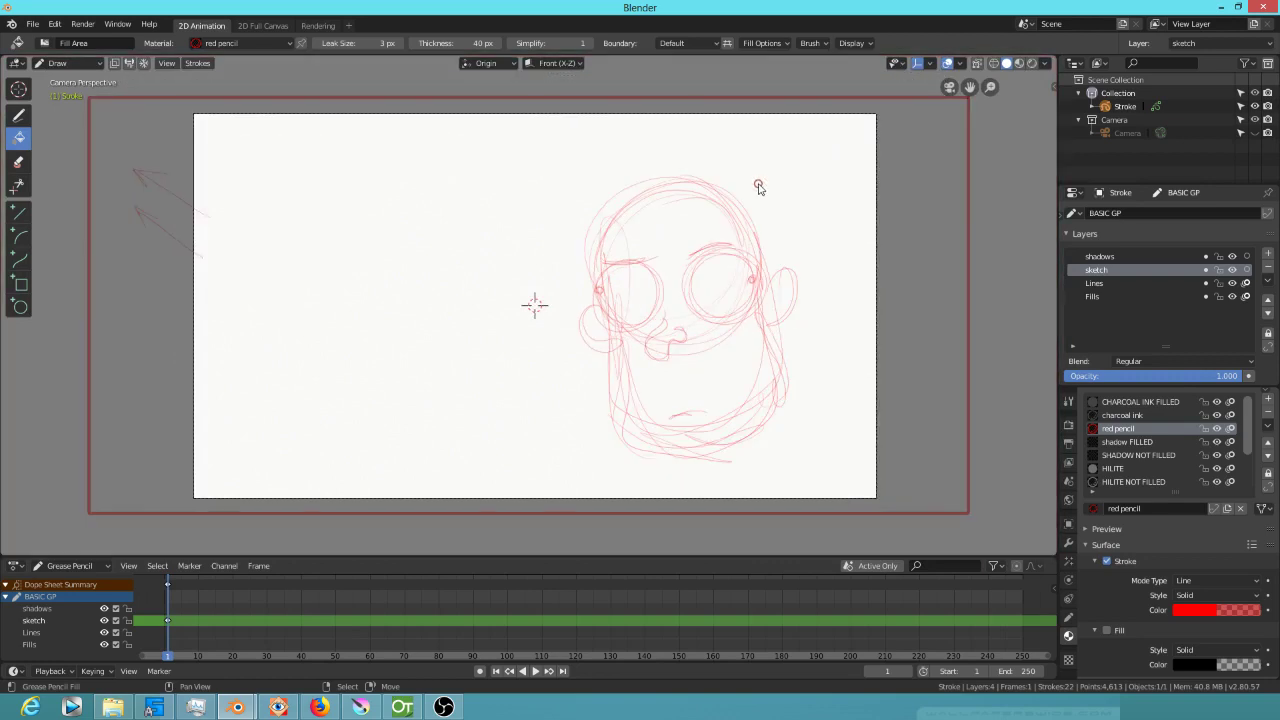
pyautogui.scroll(1, 759, 185)
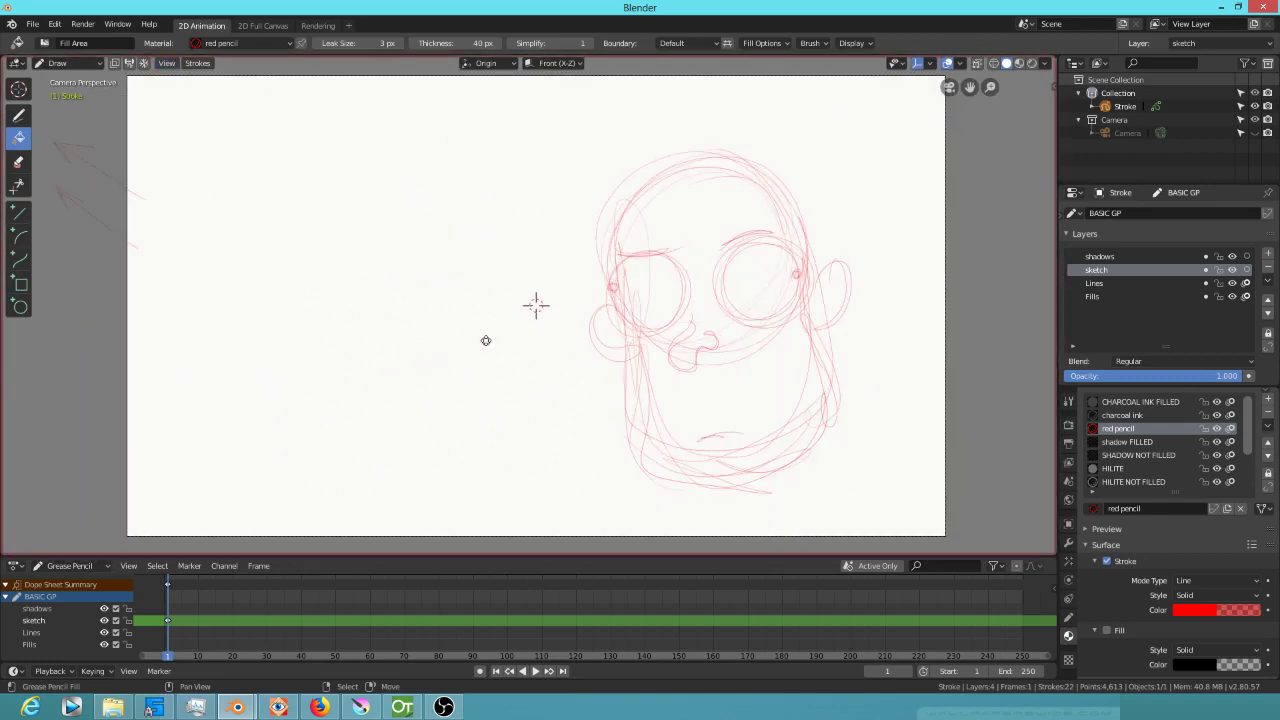
pyautogui.keyDown('shift'); pyautogui.moveTo(486, 340); pyautogui.dragTo(434, 357, button='middle'); pyautogui.keyUp('shift')
pyautogui.scroll(-1, 434, 357)
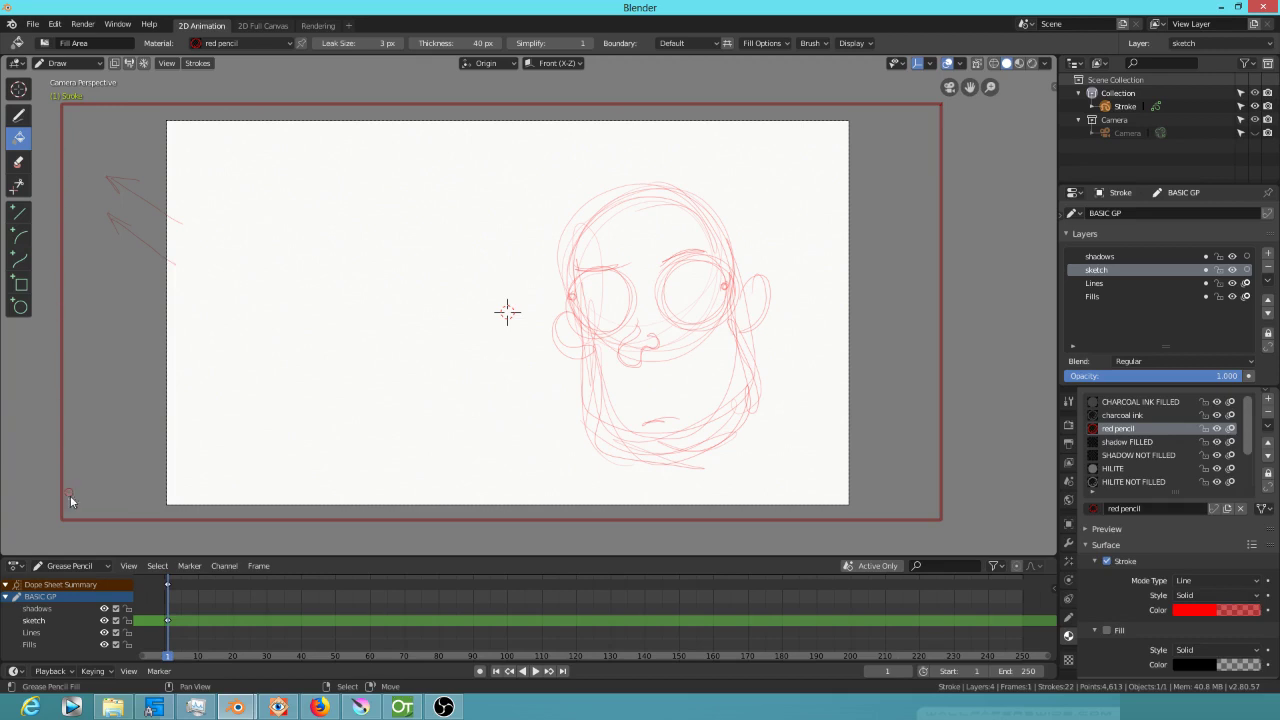
# Undo the fill and the two arrows, and return to the Draw tool
pyautogui.hotkey('ctrl', 'z')
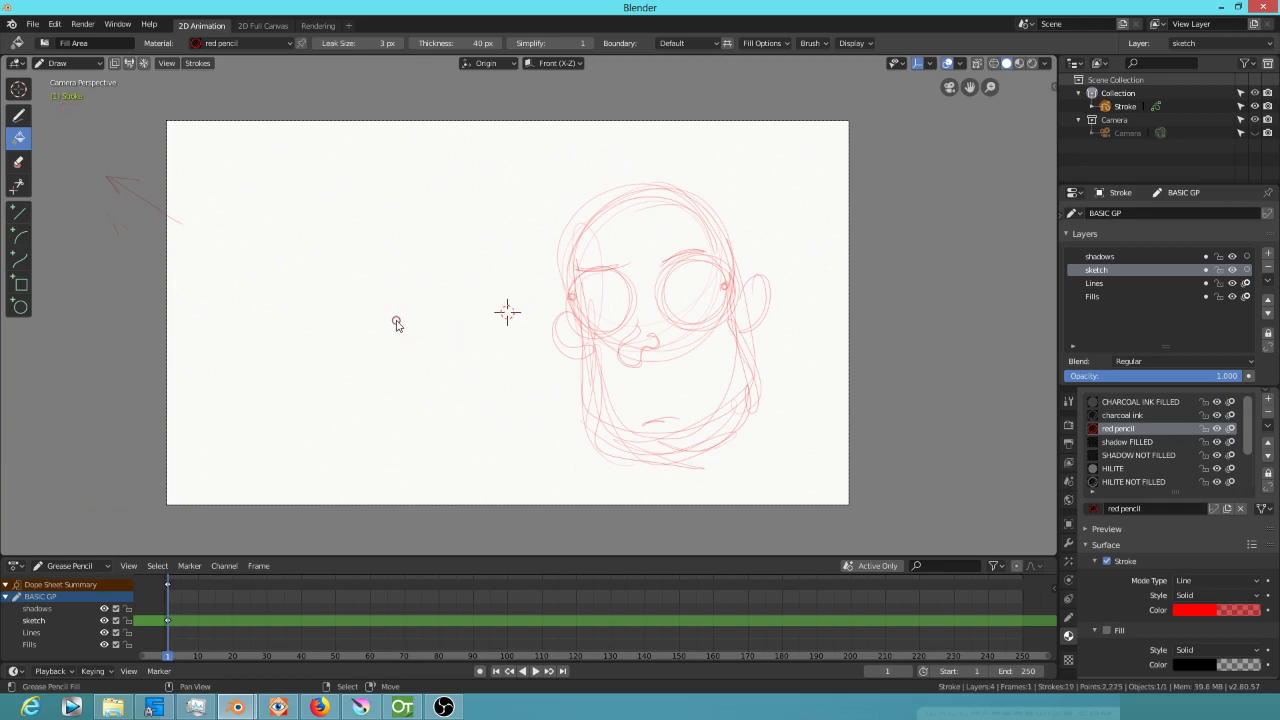
pyautogui.hotkey('ctrl', 'z')
pyautogui.click(16, 117)
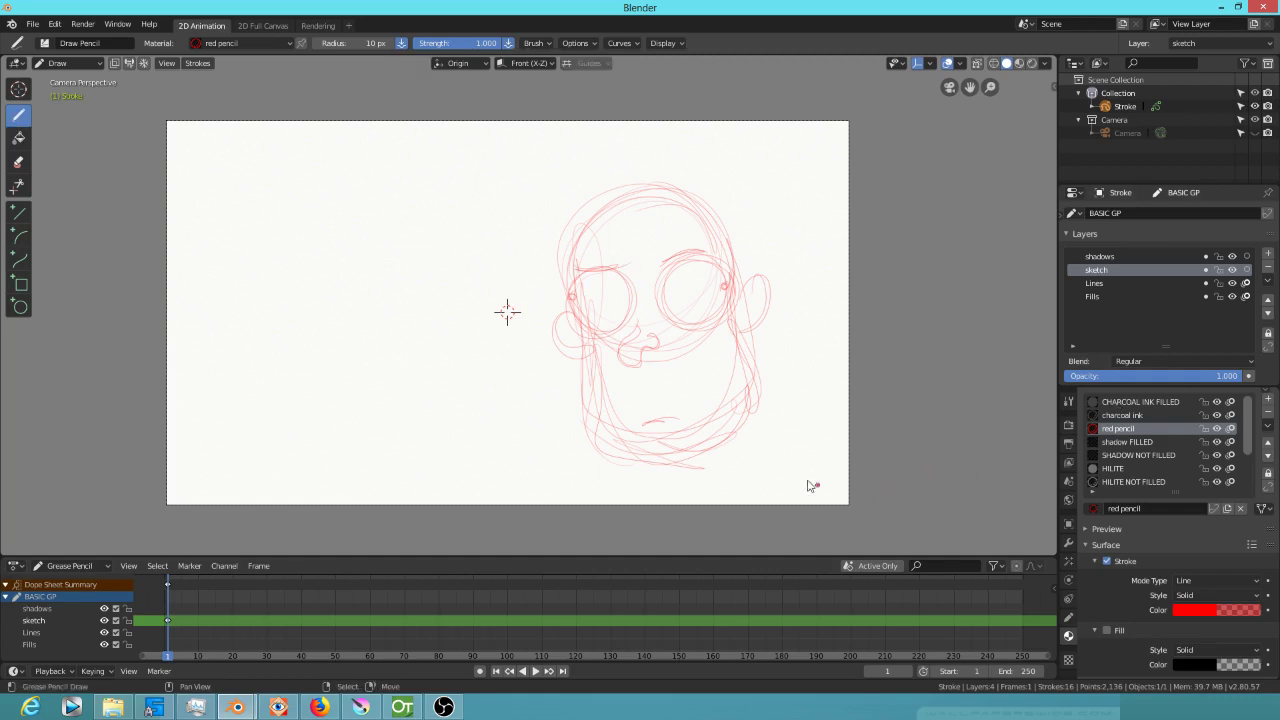
# Draw an arrow toward the material list, look through the materials, and scribble a red pencil zigzag beside the jaw
pyautogui.moveTo(721, 488); pyautogui.dragTo(1022, 459)
pyautogui.moveTo(1247, 431); pyautogui.dragTo(1245, 477)
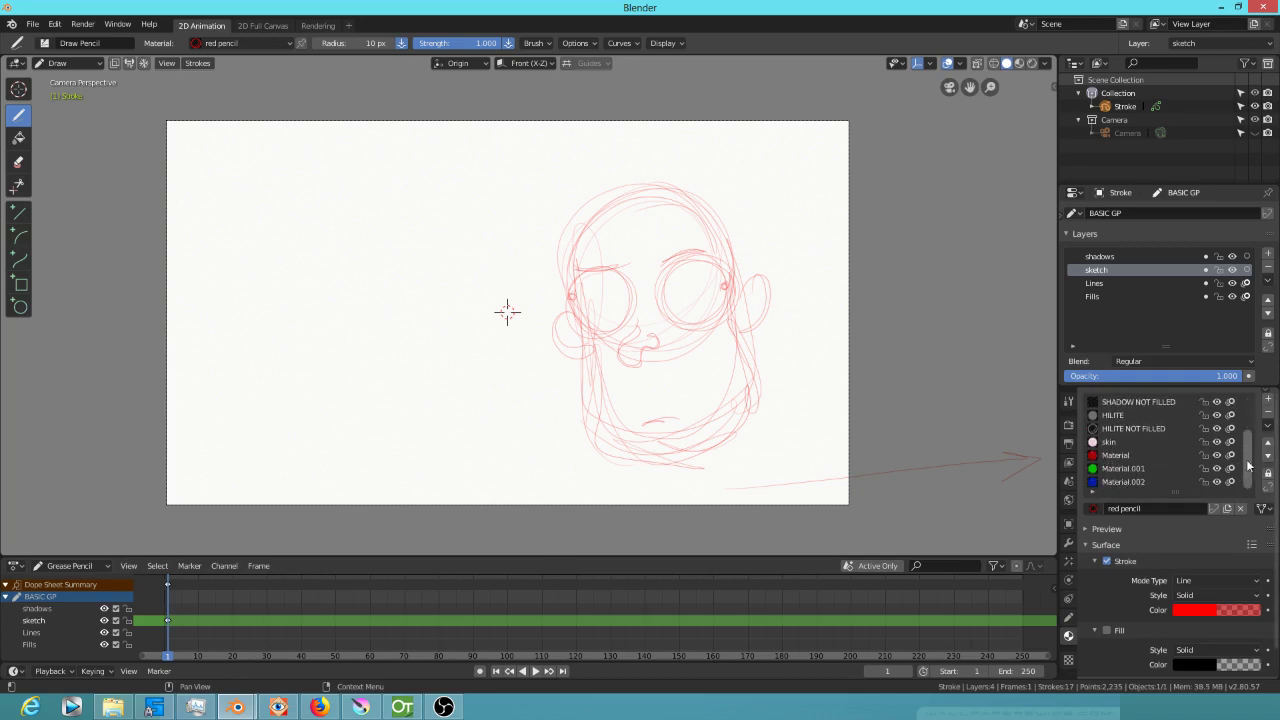
pyautogui.moveTo(1248, 468); pyautogui.dragTo(1246, 420)
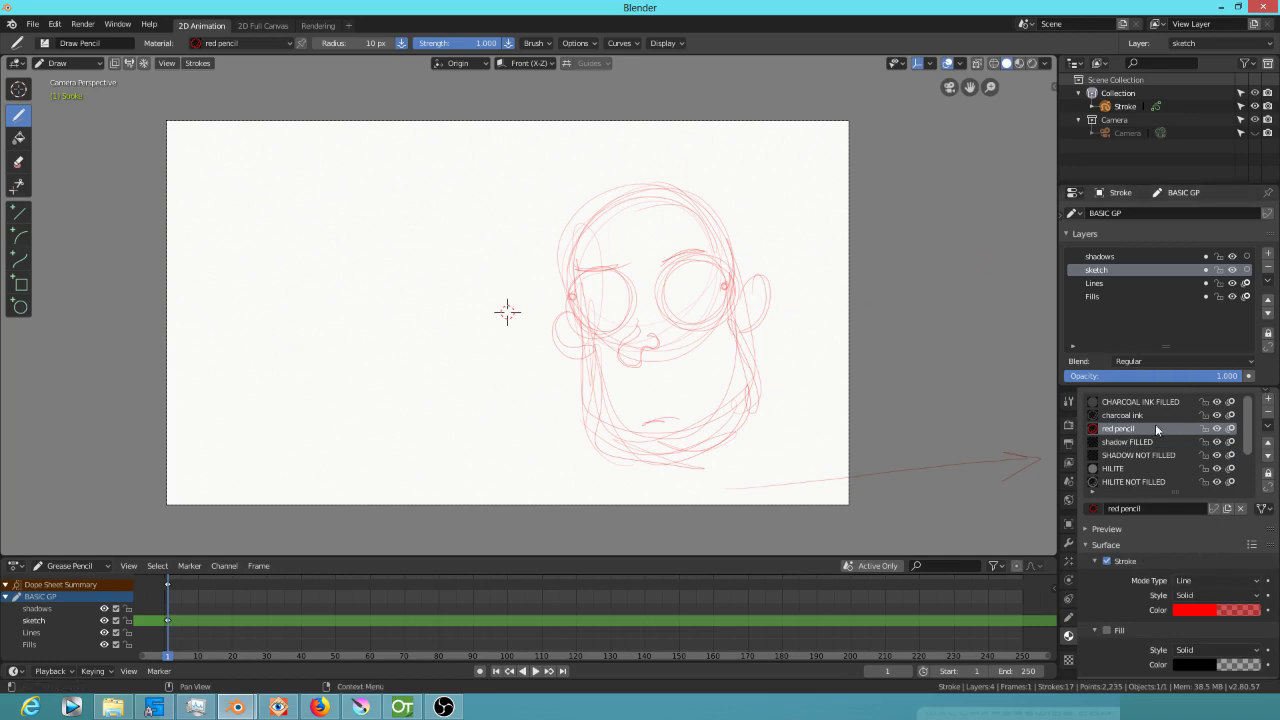
pyautogui.moveTo(790, 332)
pyautogui.mouseDown()
pyautogui.moveTo(814, 386)
pyautogui.moveTo(830, 376)
pyautogui.mouseUp()
# Enable Fill on the red pencil material and set the fill colour's alpha to 1.000
pyautogui.click(1108, 558)
pyautogui.click(1110, 564)
pyautogui.click(1106, 630)
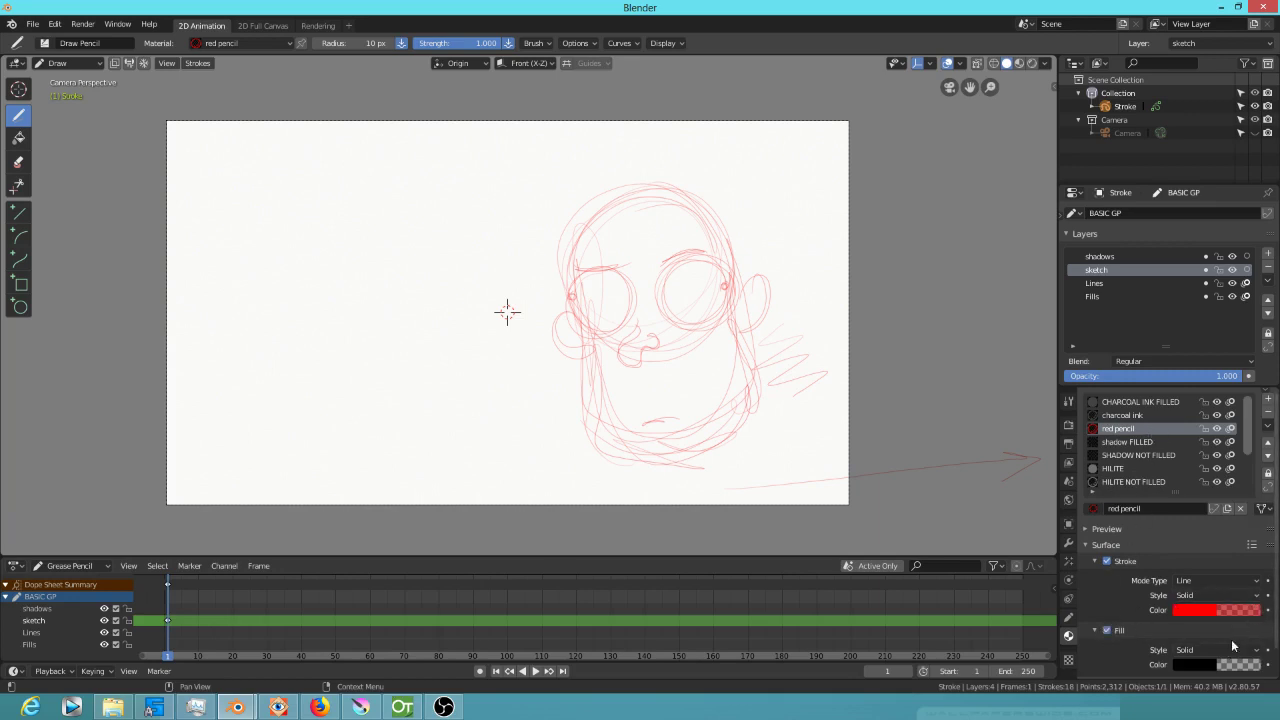
pyautogui.click(1227, 665)
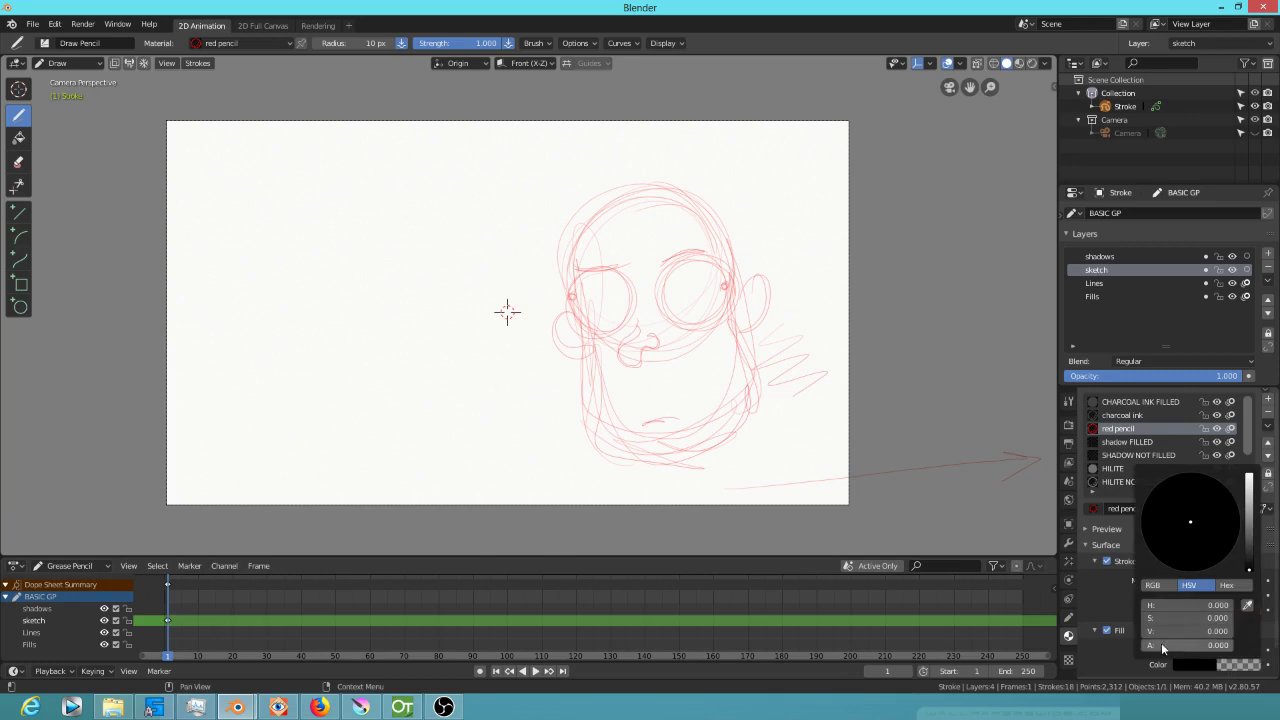
pyautogui.moveTo(1161, 647); pyautogui.dragTo(1266, 646)
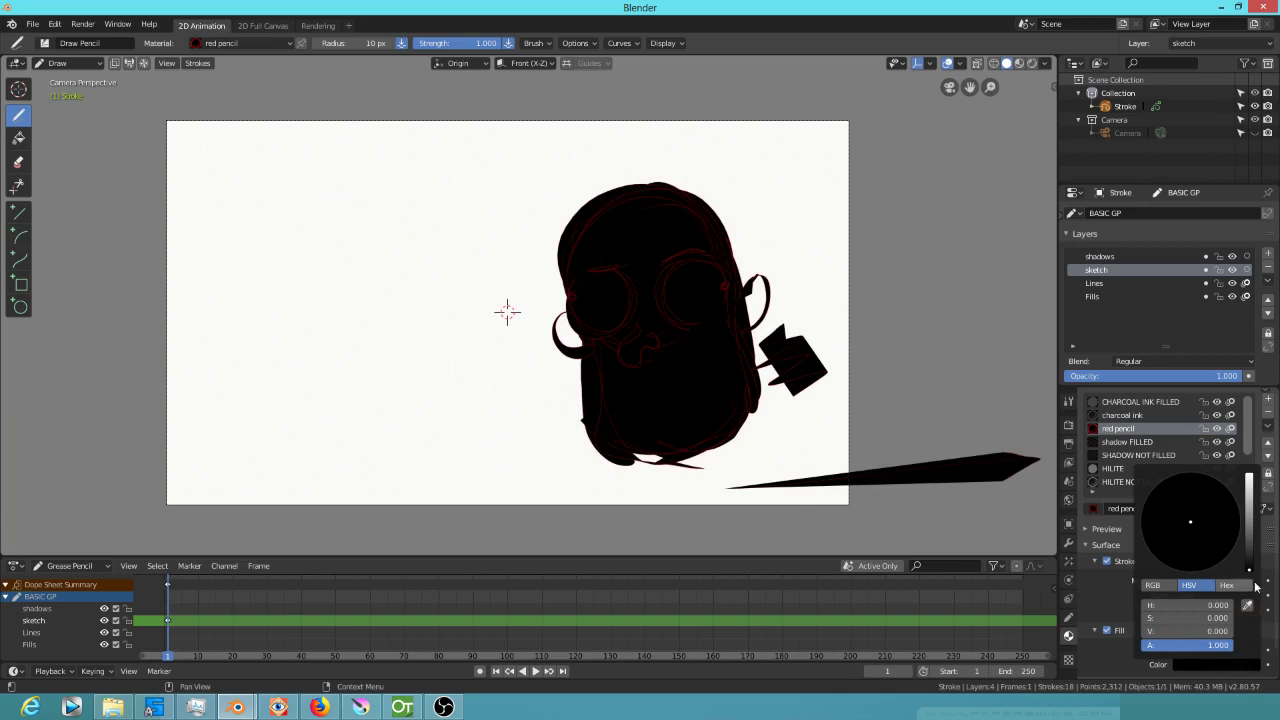
# Change the red pencil material's fill colour to light green and turn its fill off
pyautogui.moveTo(1249, 566); pyautogui.dragTo(1248, 470)
pyautogui.moveTo(1188, 522)
pyautogui.mouseDown()
pyautogui.moveTo(1170, 532)
pyautogui.moveTo(1165, 497)
pyautogui.mouseUp()
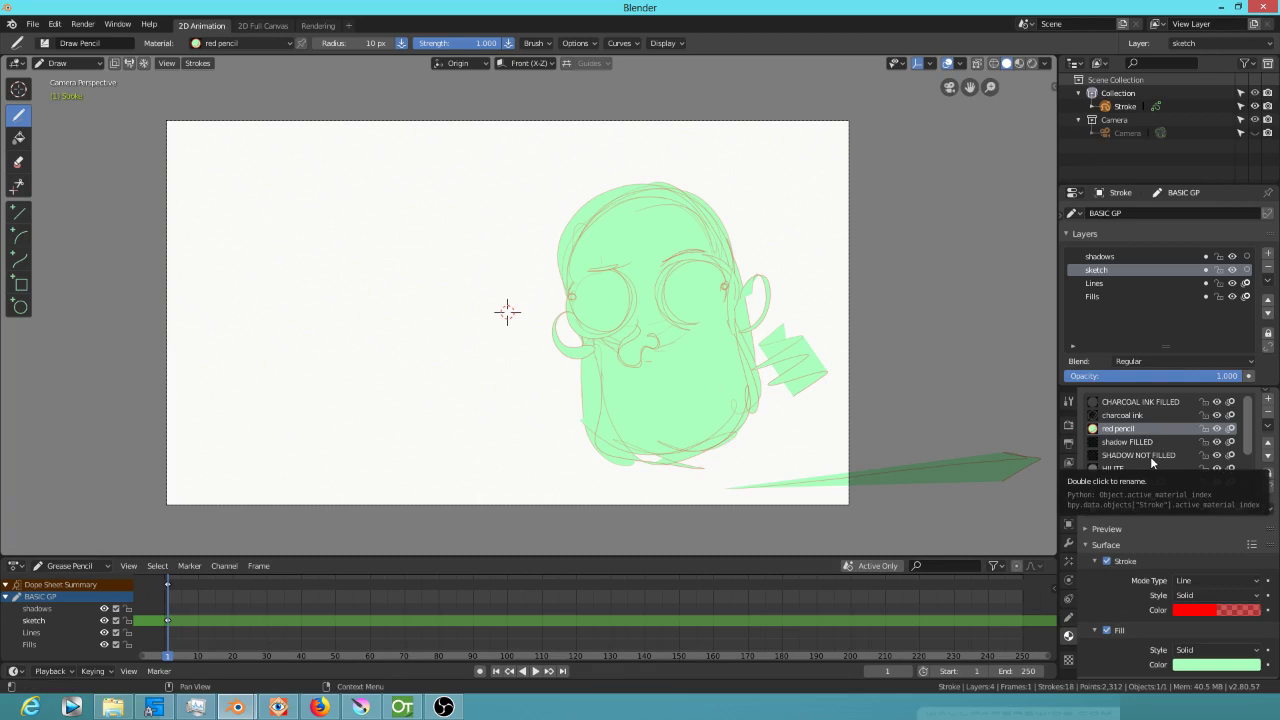
pyautogui.click(1107, 630)
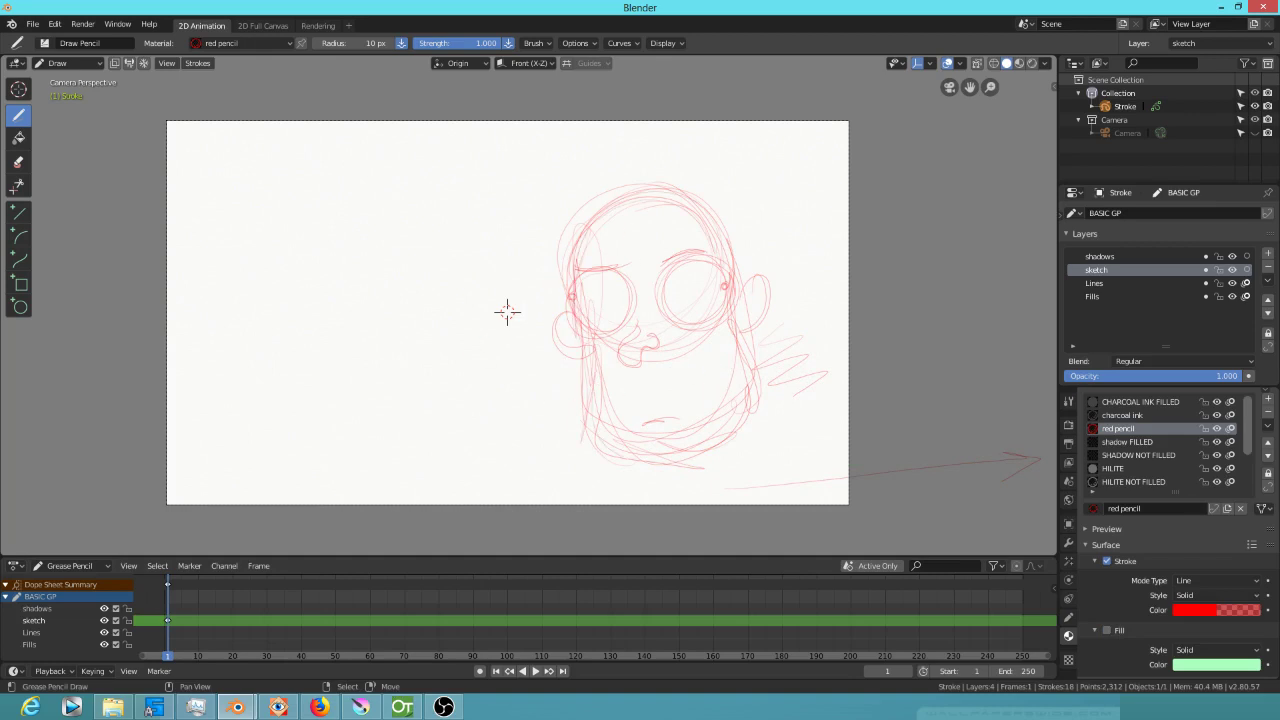
# Draw charcoal ink strokes beside the face and a filled blue shape next to them with Material.002
pyautogui.click(1123, 415)
pyautogui.moveTo(560, 196)
pyautogui.mouseDown()
pyautogui.moveTo(501, 352)
pyautogui.moveTo(531, 443)
pyautogui.moveTo(520, 440)
pyautogui.moveTo(553, 472)
pyautogui.mouseUp()
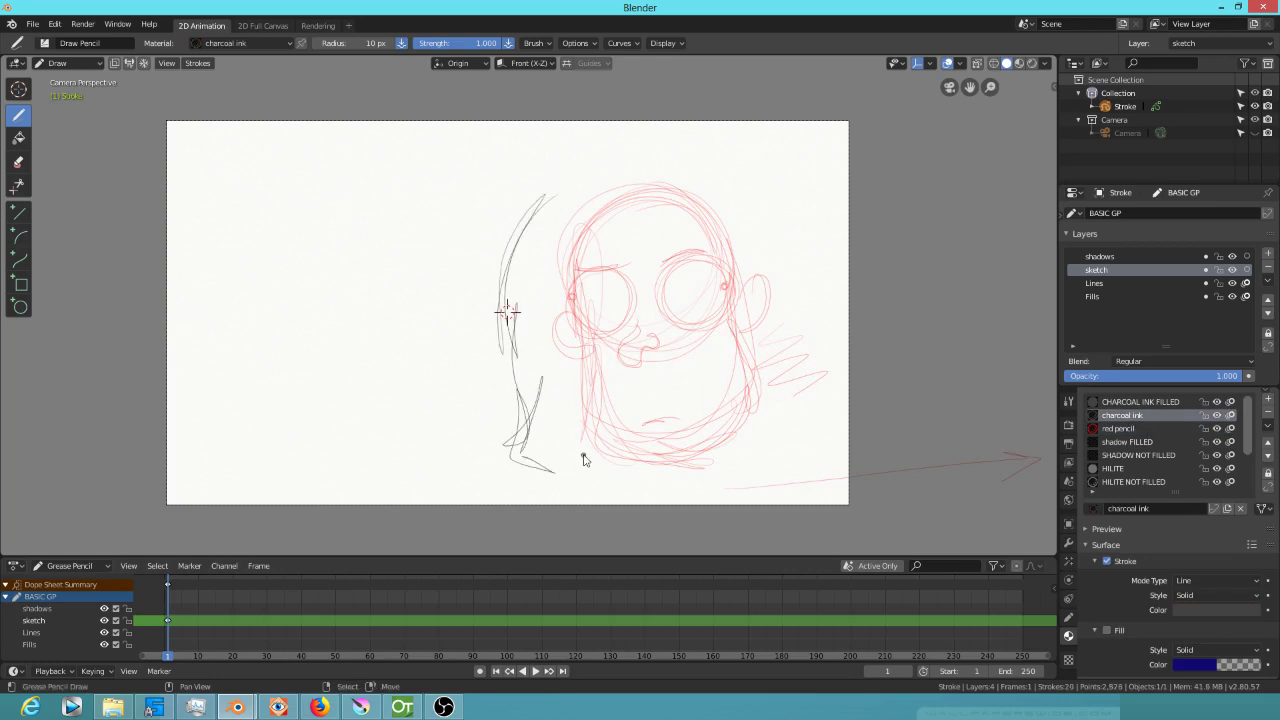
pyautogui.scroll(-4, 1250, 445)
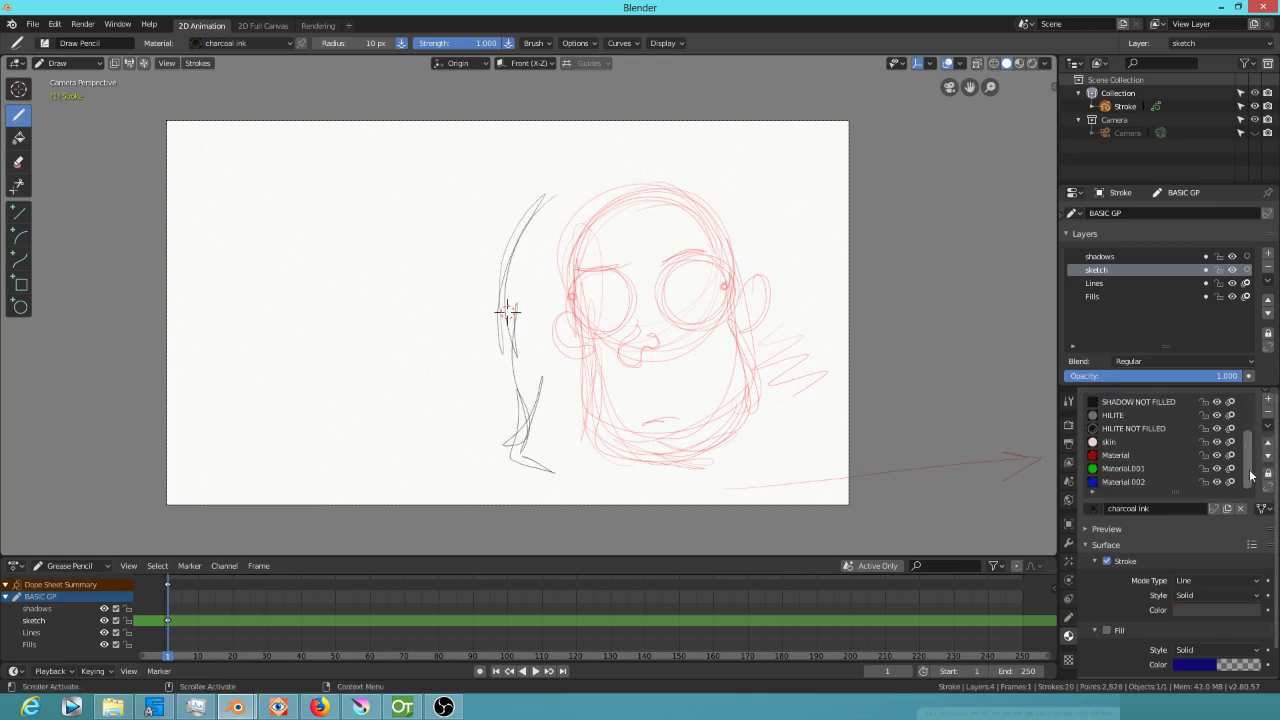
pyautogui.click(1138, 482)
pyautogui.moveTo(463, 195)
pyautogui.mouseDown()
pyautogui.moveTo(428, 198)
pyautogui.moveTo(386, 329)
pyautogui.moveTo(466, 200)
pyautogui.mouseUp()
pyautogui.moveTo(487, 328)
pyautogui.mouseDown()
pyautogui.moveTo(496, 173)
pyautogui.moveTo(456, 188)
pyautogui.mouseUp()
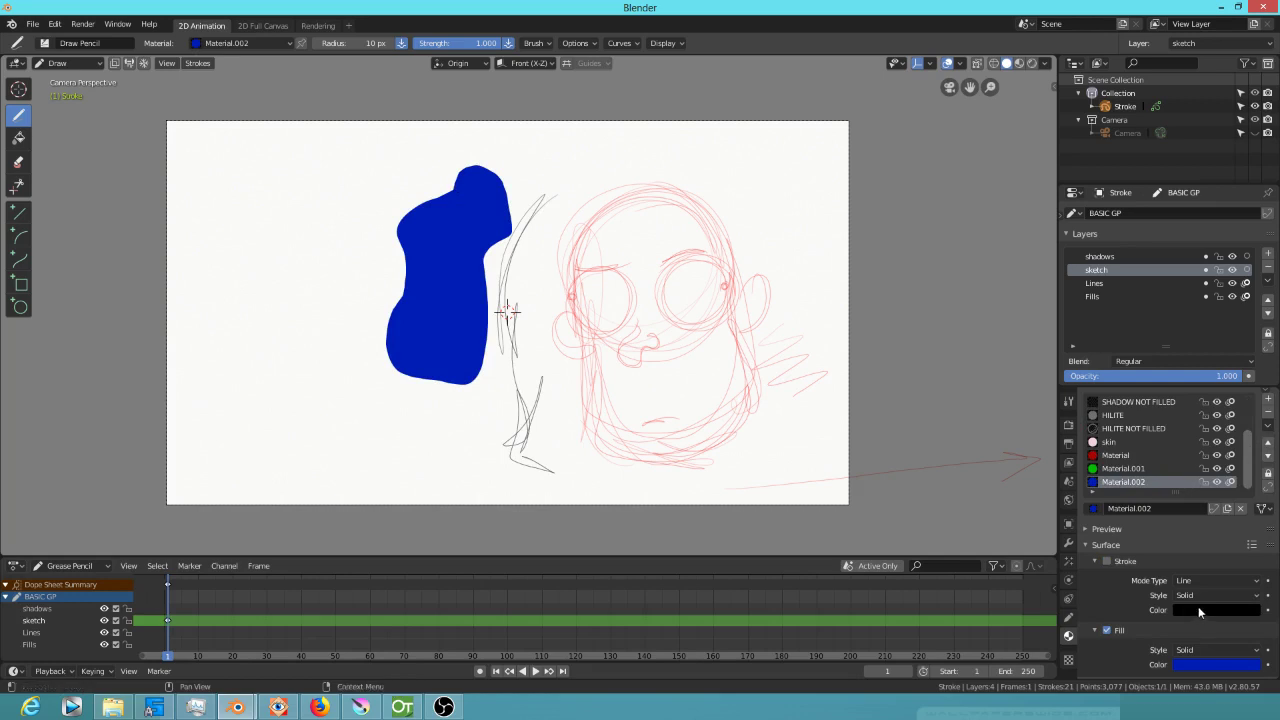
# Set the brush radius to 213 px and draw another blue shape on the left half of the canvas
pyautogui.click(375, 43)
pyautogui.write('213')
pyautogui.press('Return')
pyautogui.moveTo(359, 183)
pyautogui.mouseDown()
pyautogui.moveTo(288, 250)
pyautogui.moveTo(350, 325)
pyautogui.moveTo(425, 195)
pyautogui.moveTo(366, 180)
pyautogui.mouseUp()
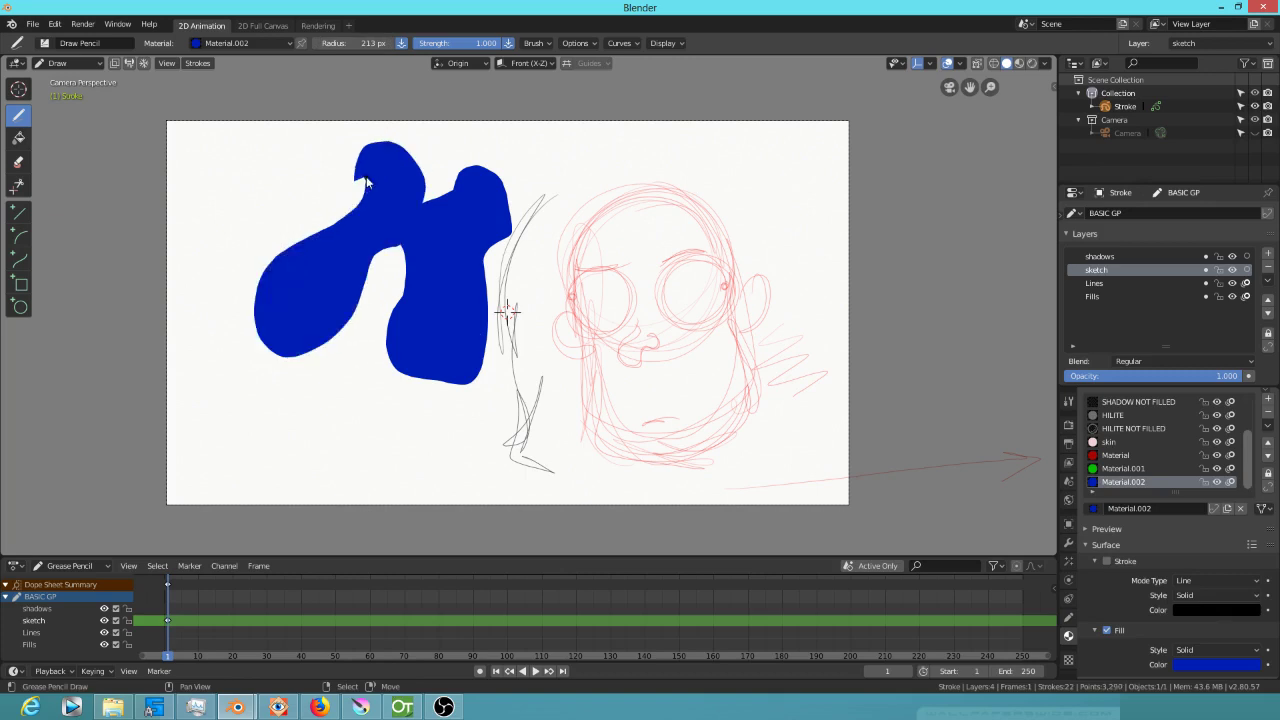
# Enable Stroke on Material.002 so it draws a black outline together with its blue fill
pyautogui.click(1116, 559)
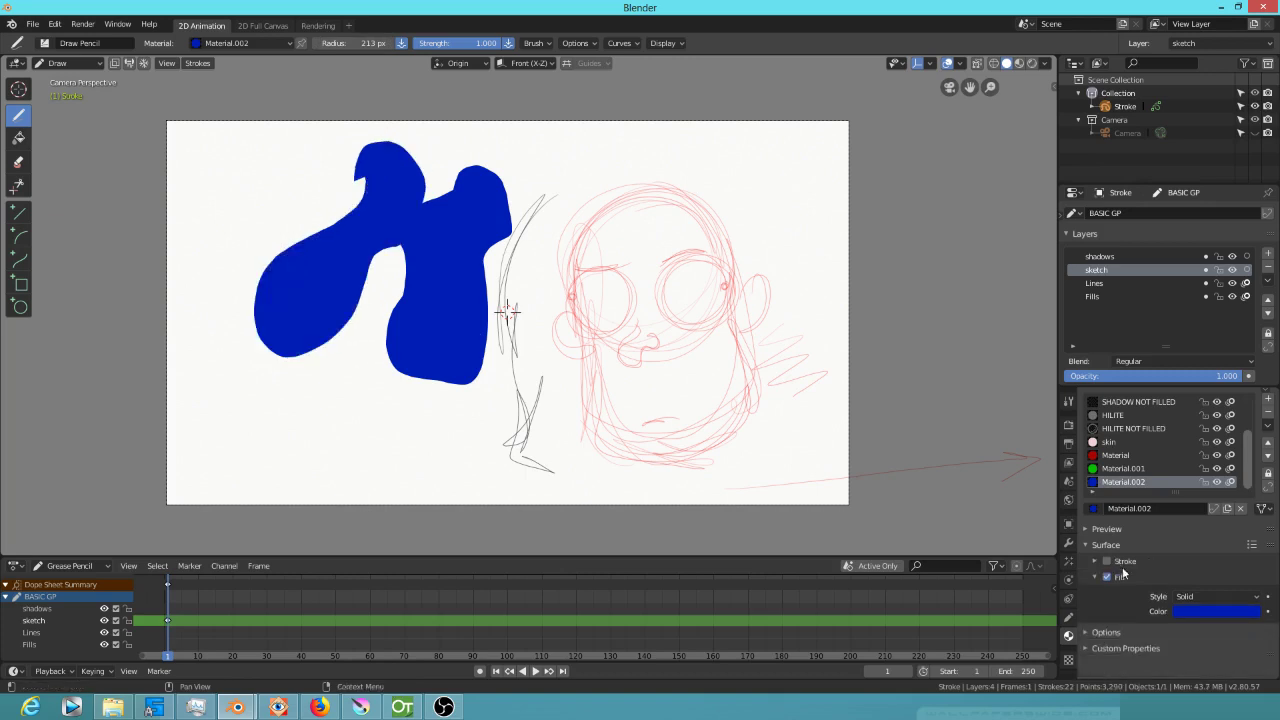
pyautogui.click(1098, 577)
pyautogui.click(1094, 577)
pyautogui.click(1093, 560)
pyautogui.click(1106, 561)
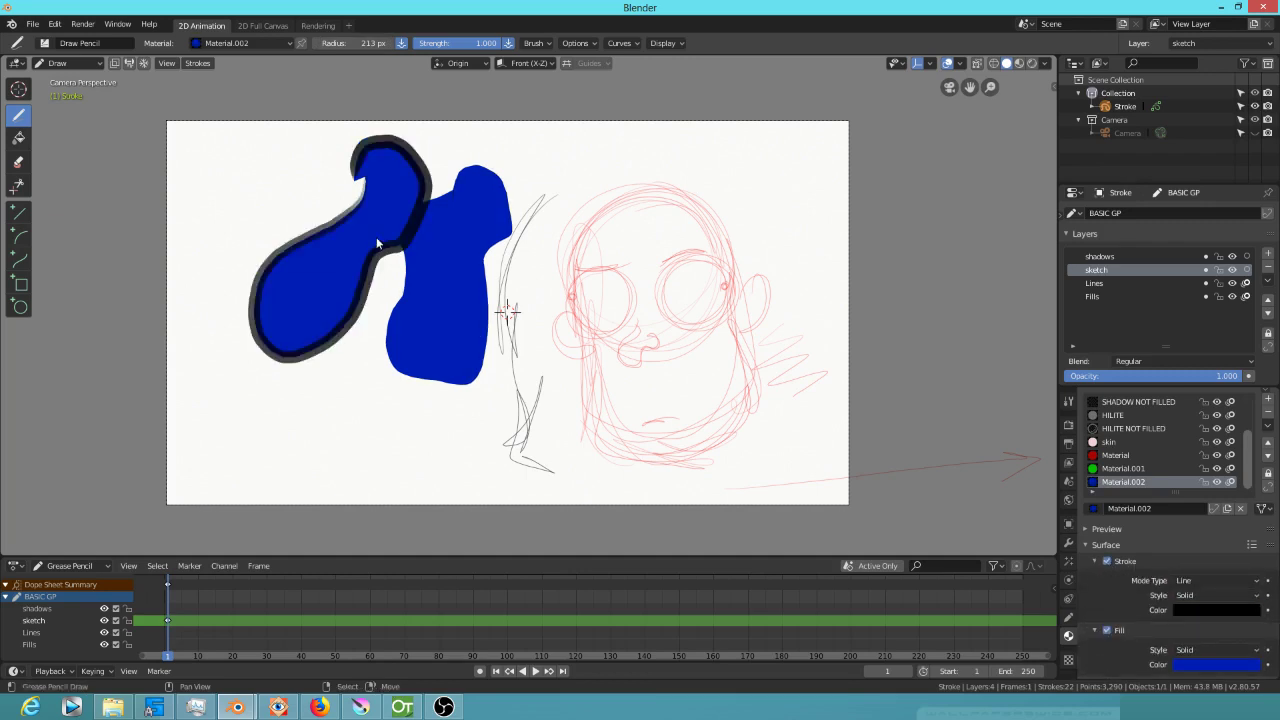
# Draw outlined blue shapes at the canvas's lower left and upper right, and set the stroke colour's alpha to 1.000
pyautogui.moveTo(370, 396)
pyautogui.mouseDown()
pyautogui.moveTo(355, 488)
pyautogui.moveTo(432, 445)
pyautogui.moveTo(367, 384)
pyautogui.mouseUp()
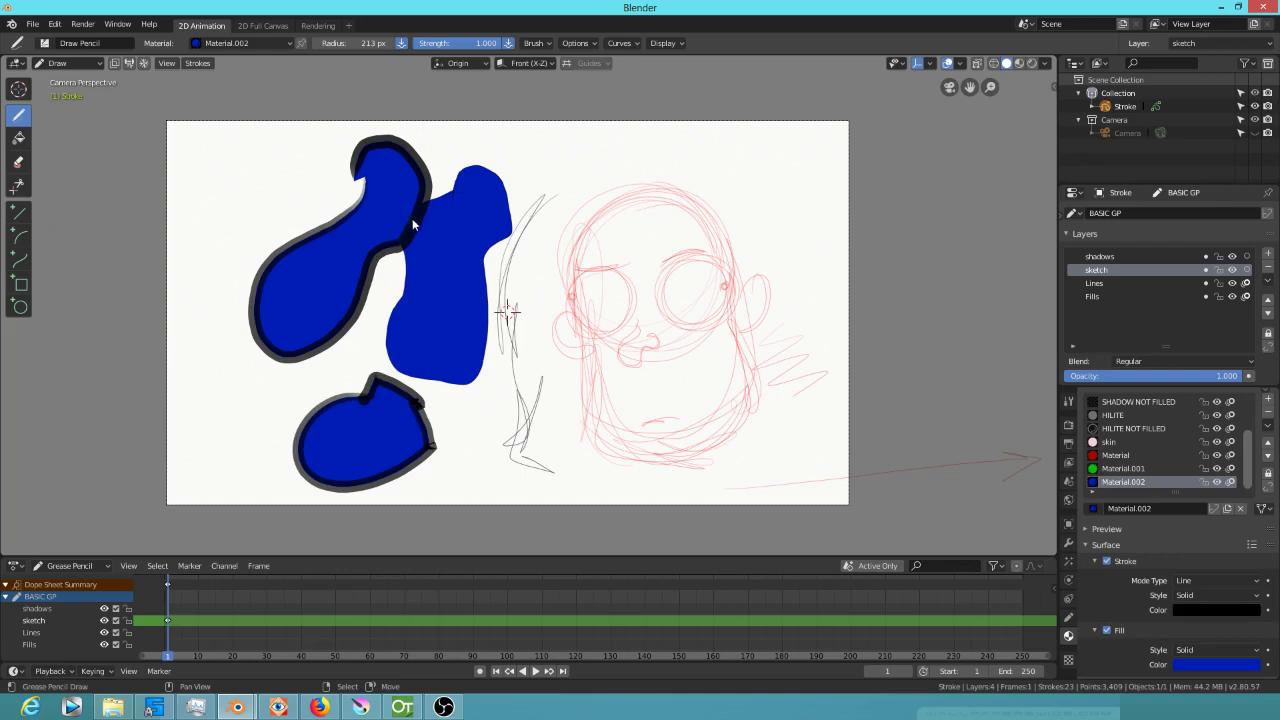
pyautogui.moveTo(746, 210)
pyautogui.mouseDown()
pyautogui.moveTo(805, 200)
pyautogui.moveTo(765, 240)
pyautogui.moveTo(772, 212)
pyautogui.mouseUp()
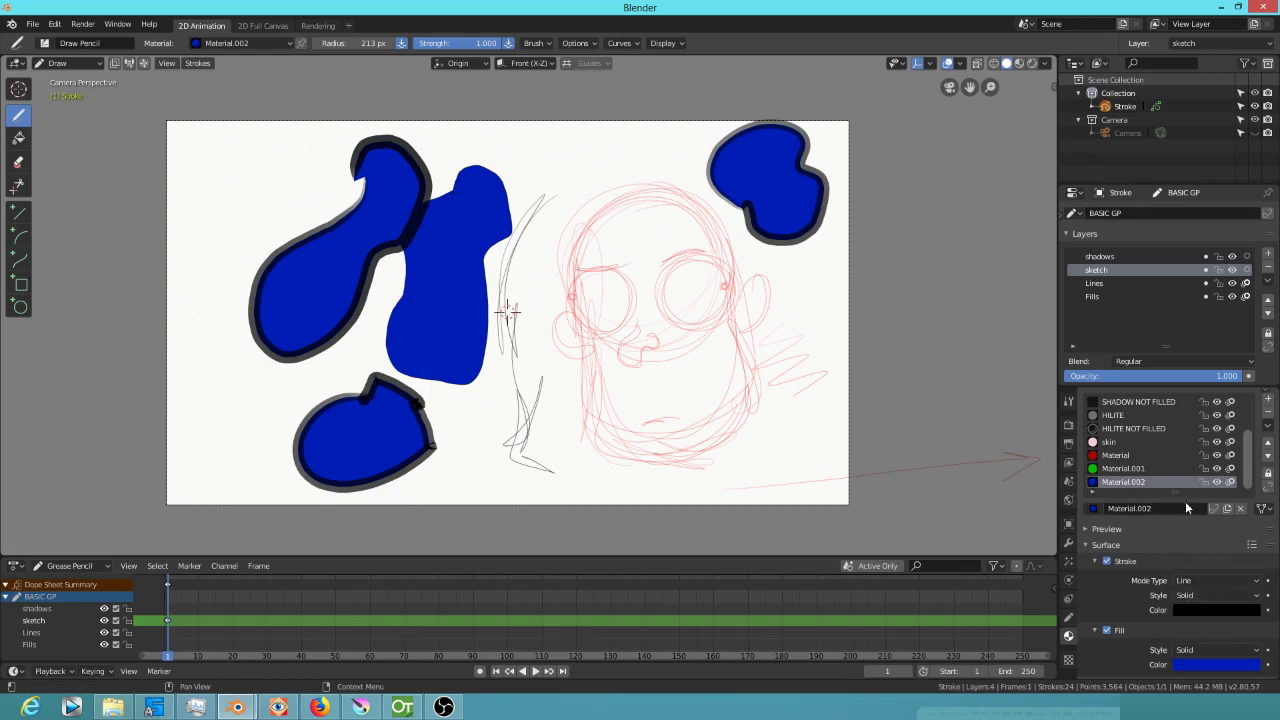
pyautogui.click(1199, 610)
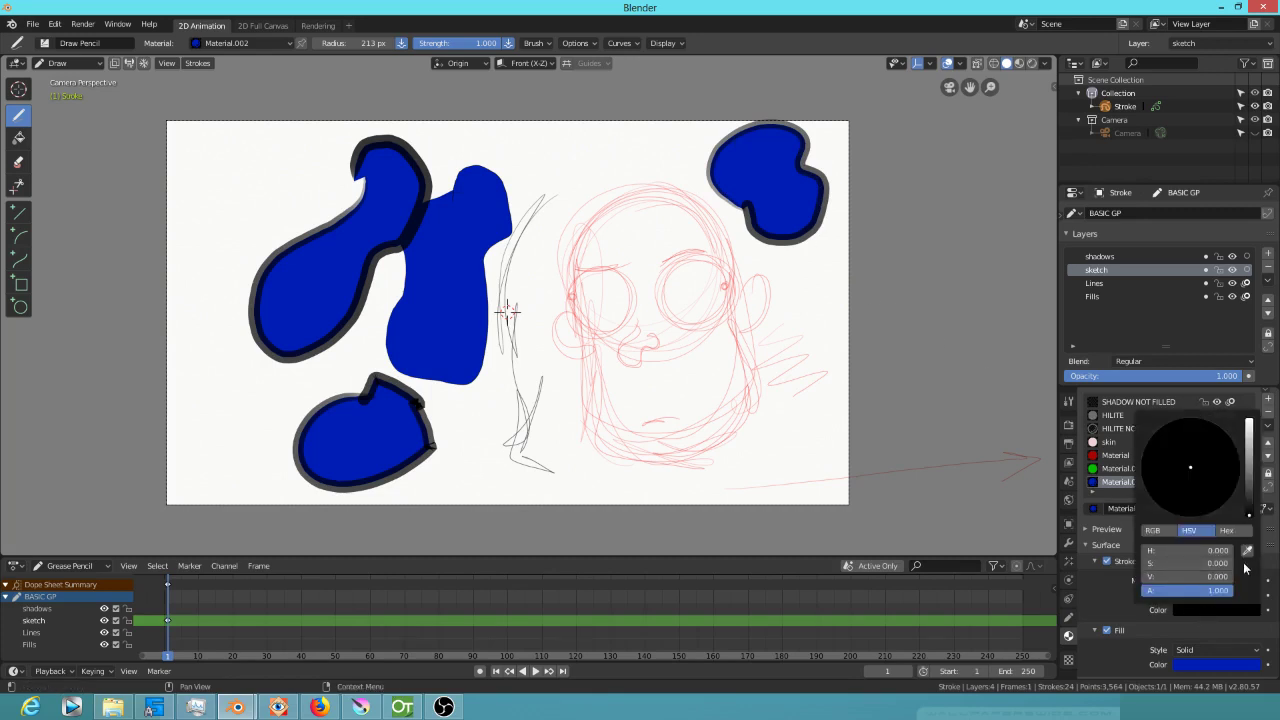
pyautogui.moveTo(1223, 592); pyautogui.dragTo(1258, 597)
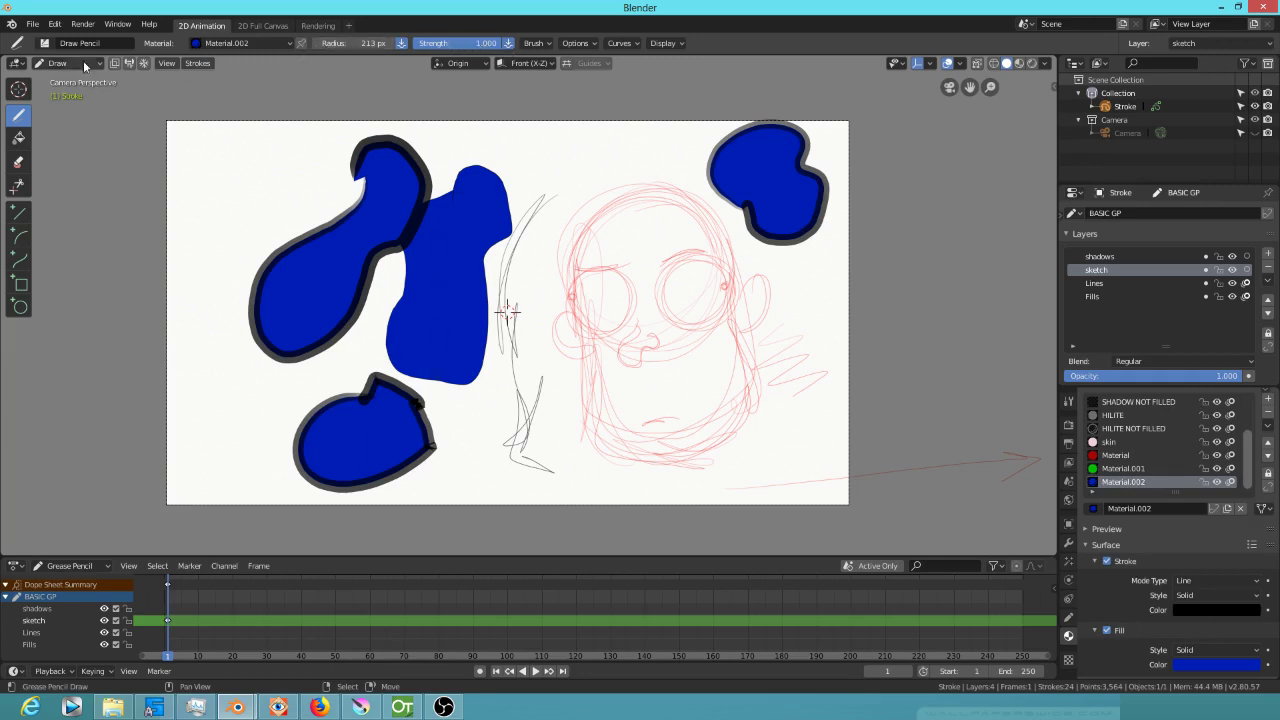
# Switch to the charcoal ink material and draw a thick arrow pointing to the brush radius setting
pyautogui.click(239, 197)
pyautogui.scroll(2, 1171, 414)
pyautogui.click(1134, 414)
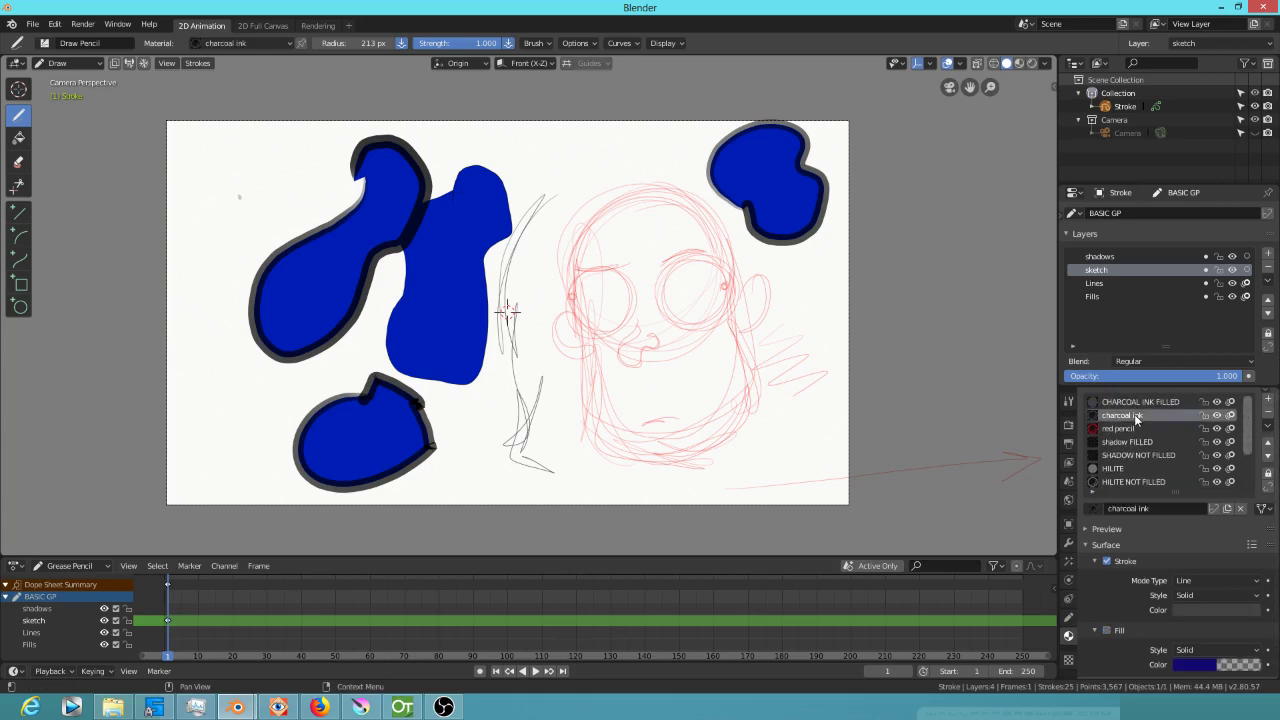
pyautogui.moveTo(285, 172)
pyautogui.mouseDown()
pyautogui.moveTo(332, 84)
pyautogui.moveTo(312, 78)
pyautogui.moveTo(350, 97)
pyautogui.mouseUp()
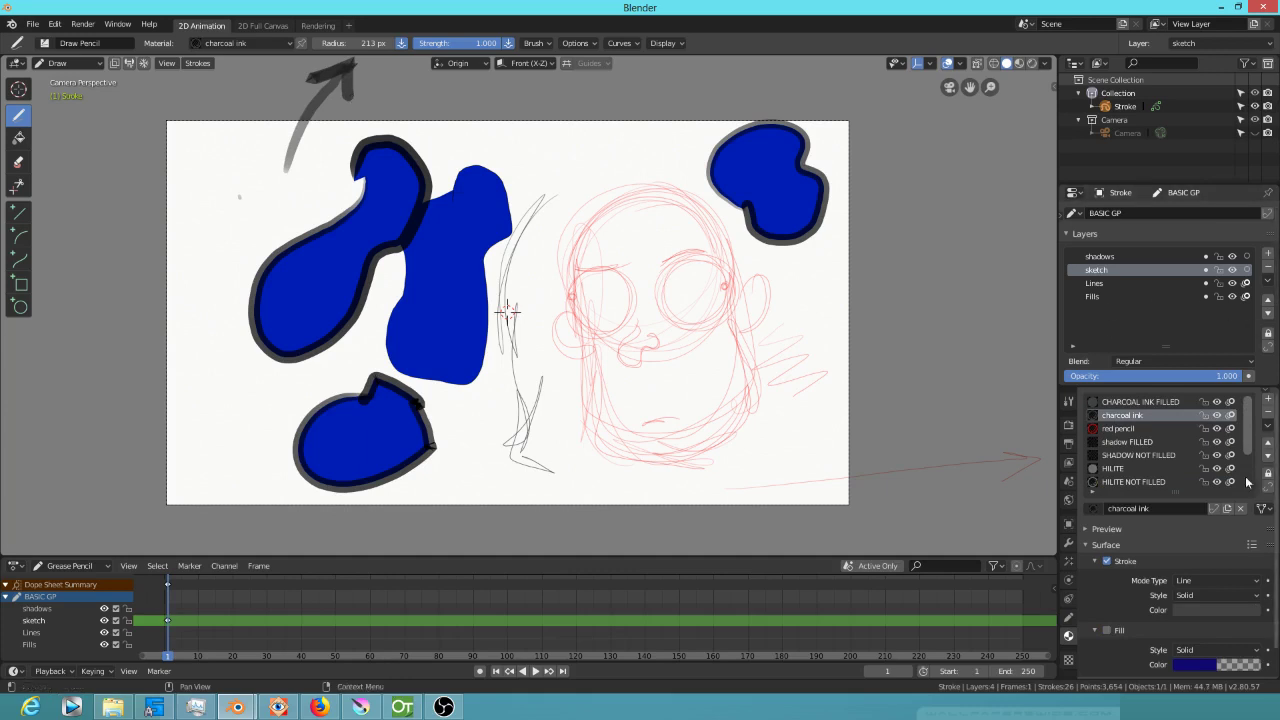
# Switch to Material.002, draw a small arrow at the radius pressure toggle, and draw an outlined blue shape right of the face
pyautogui.scroll(-4, 1249, 446)
pyautogui.click(1140, 484)
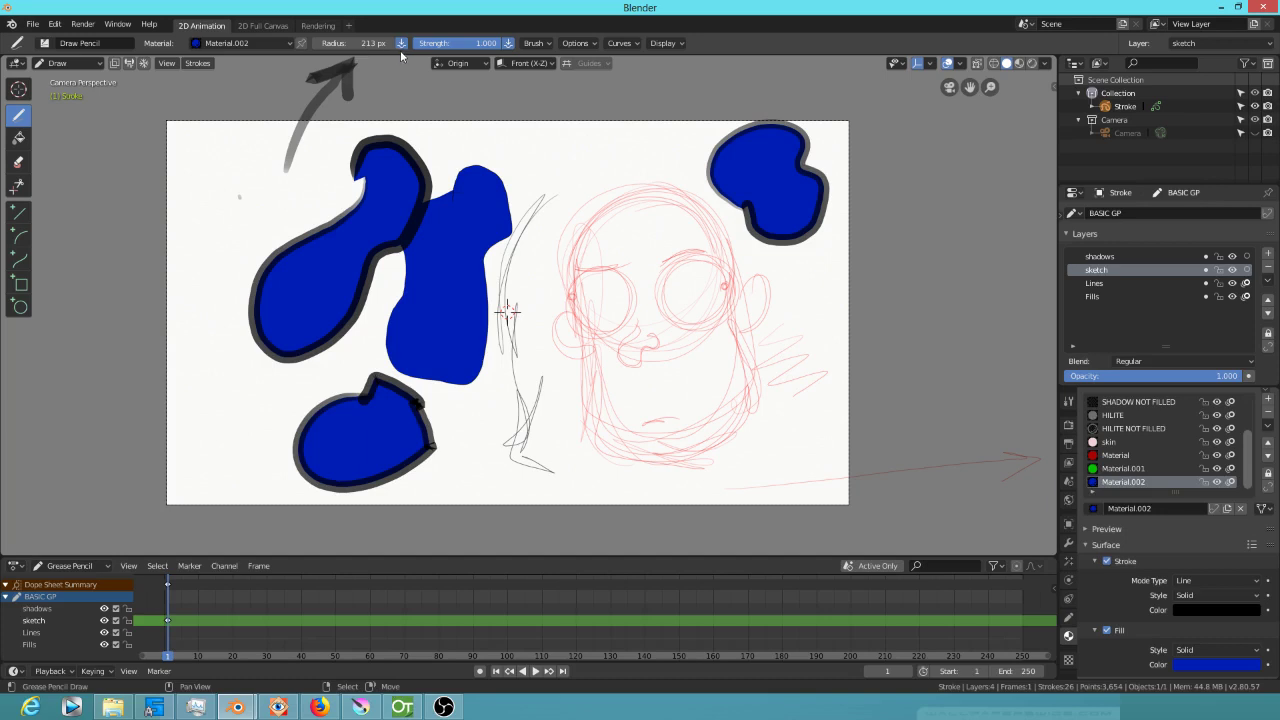
pyautogui.moveTo(400, 63); pyautogui.dragTo(399, 84)
pyautogui.moveTo(811, 287)
pyautogui.mouseDown()
pyautogui.moveTo(776, 338)
pyautogui.moveTo(893, 300)
pyautogui.moveTo(812, 282)
pyautogui.moveTo(815, 292)
pyautogui.mouseUp()
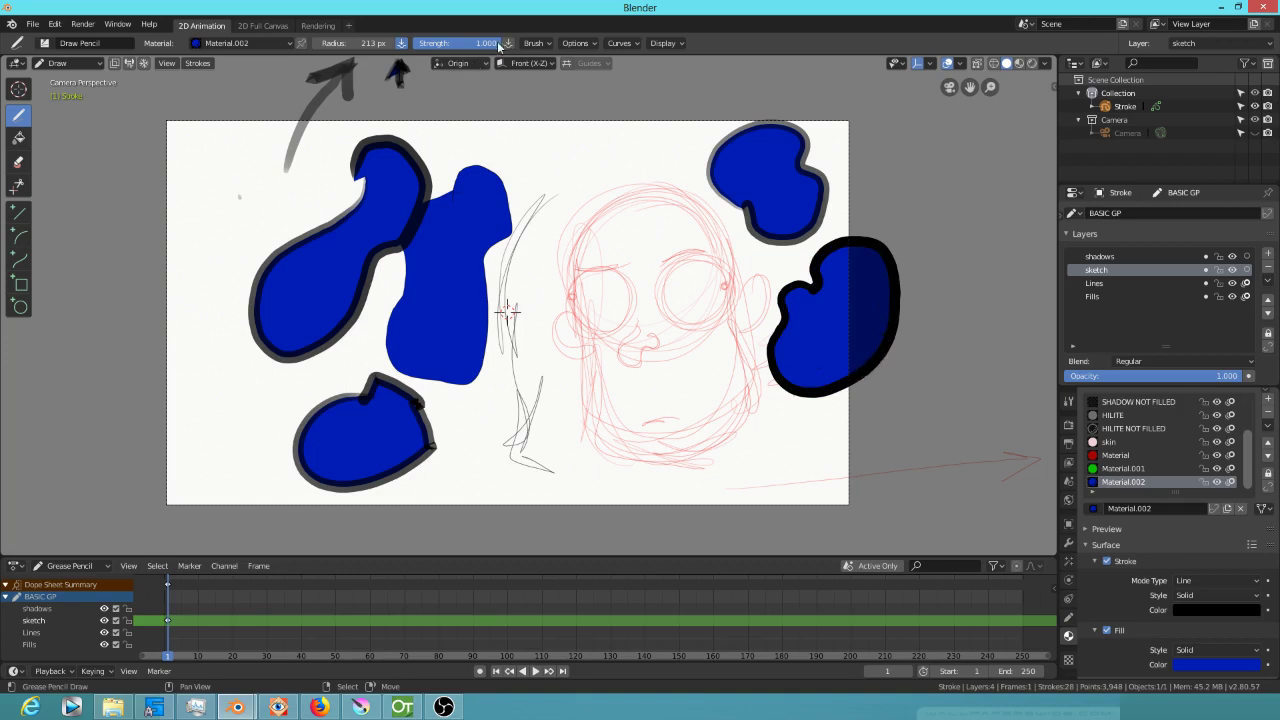
# Draw a tapered stroke on the canvas's far left, turn off radius pressure sensitivity, and draw a wavy stroke above the head
pyautogui.moveTo(204, 157); pyautogui.dragTo(232, 366)
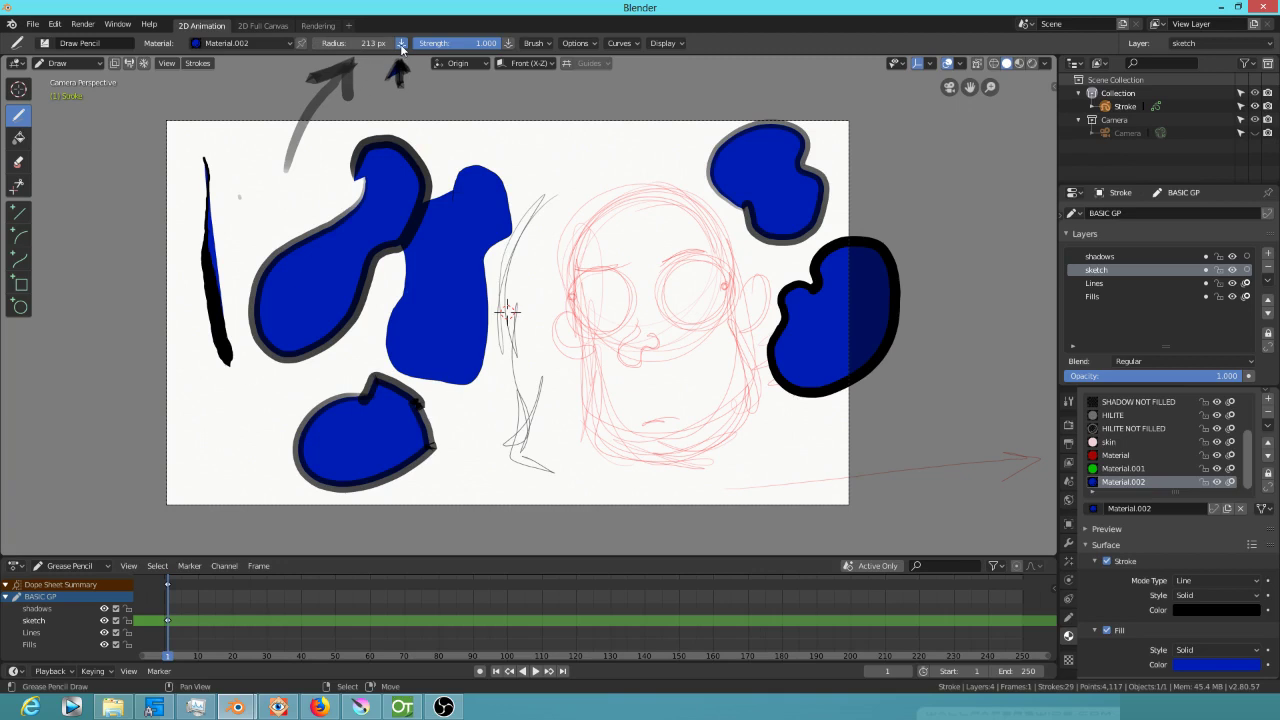
pyautogui.click(401, 42)
pyautogui.moveTo(521, 148)
pyautogui.mouseDown()
pyautogui.moveTo(644, 150)
pyautogui.moveTo(677, 170)
pyautogui.moveTo(673, 160)
pyautogui.mouseUp()
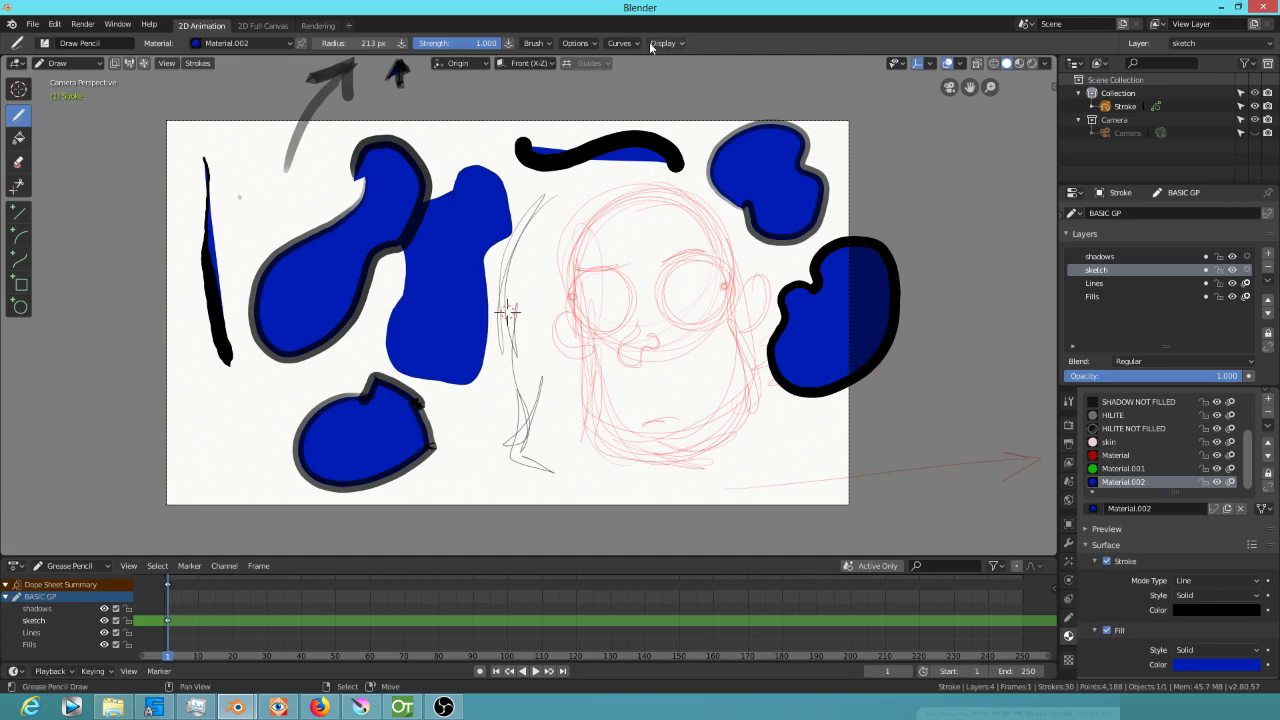
# Enable Randomize for the brush and set its pressure randomness to 1.000
pyautogui.click(536, 43)
pyautogui.click(597, 43)
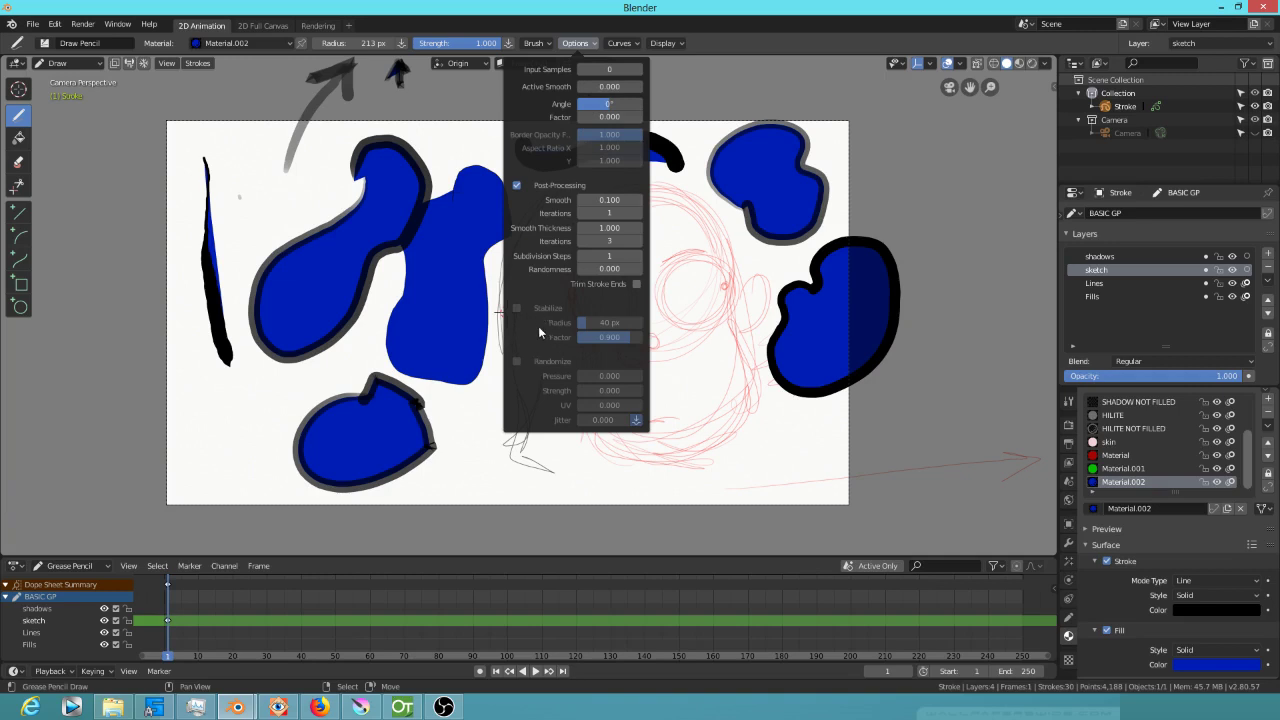
pyautogui.click(516, 361)
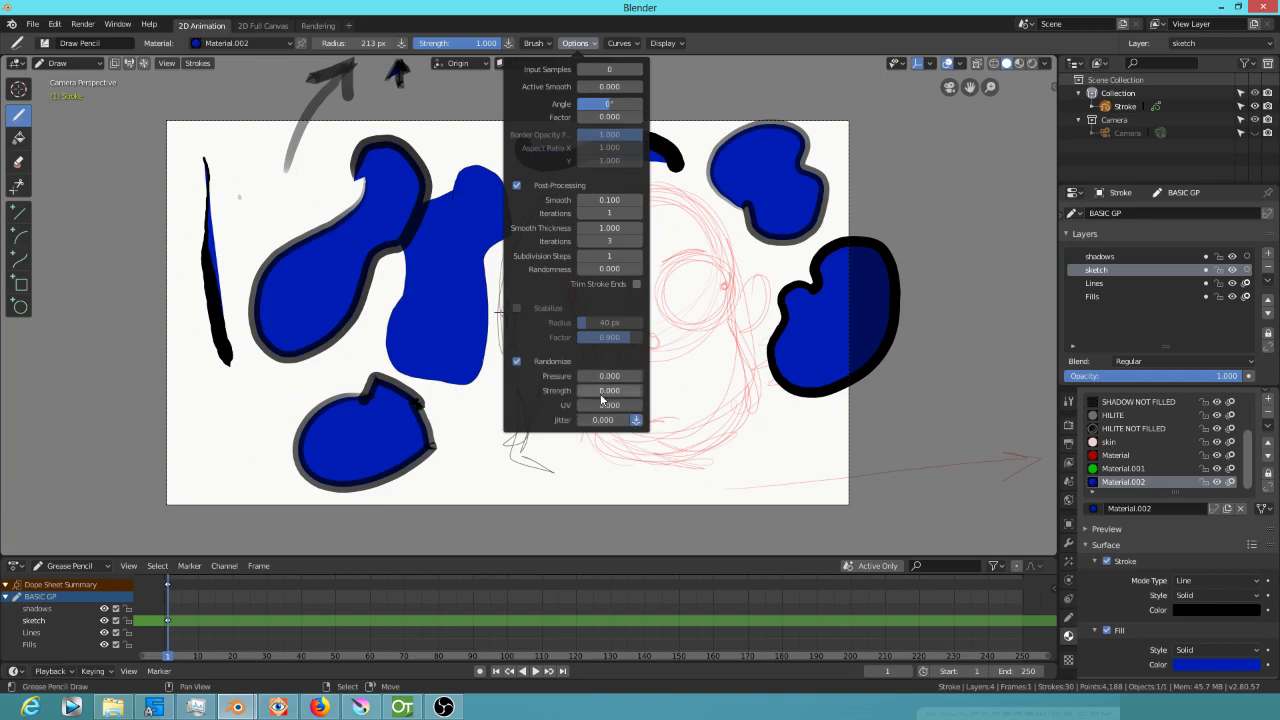
pyautogui.moveTo(615, 383); pyautogui.dragTo(667, 377)
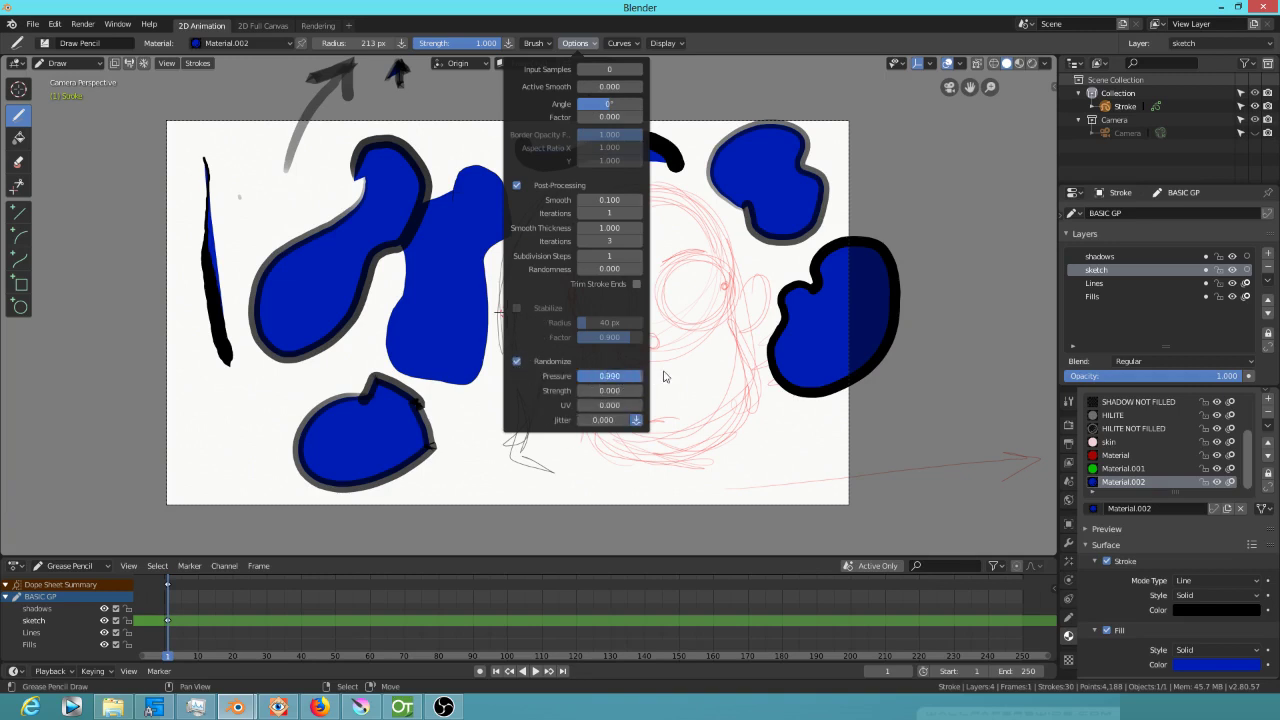
# Draw two thick wavy strokes across the canvas's lower left, turn off Material.002's fill, and draw a zigzag below the face
pyautogui.moveTo(193, 388)
pyautogui.mouseDown()
pyautogui.moveTo(195, 418)
pyautogui.moveTo(232, 418)
pyautogui.moveTo(300, 376)
pyautogui.moveTo(336, 382)
pyautogui.moveTo(416, 410)
pyautogui.moveTo(500, 480)
pyautogui.mouseUp()
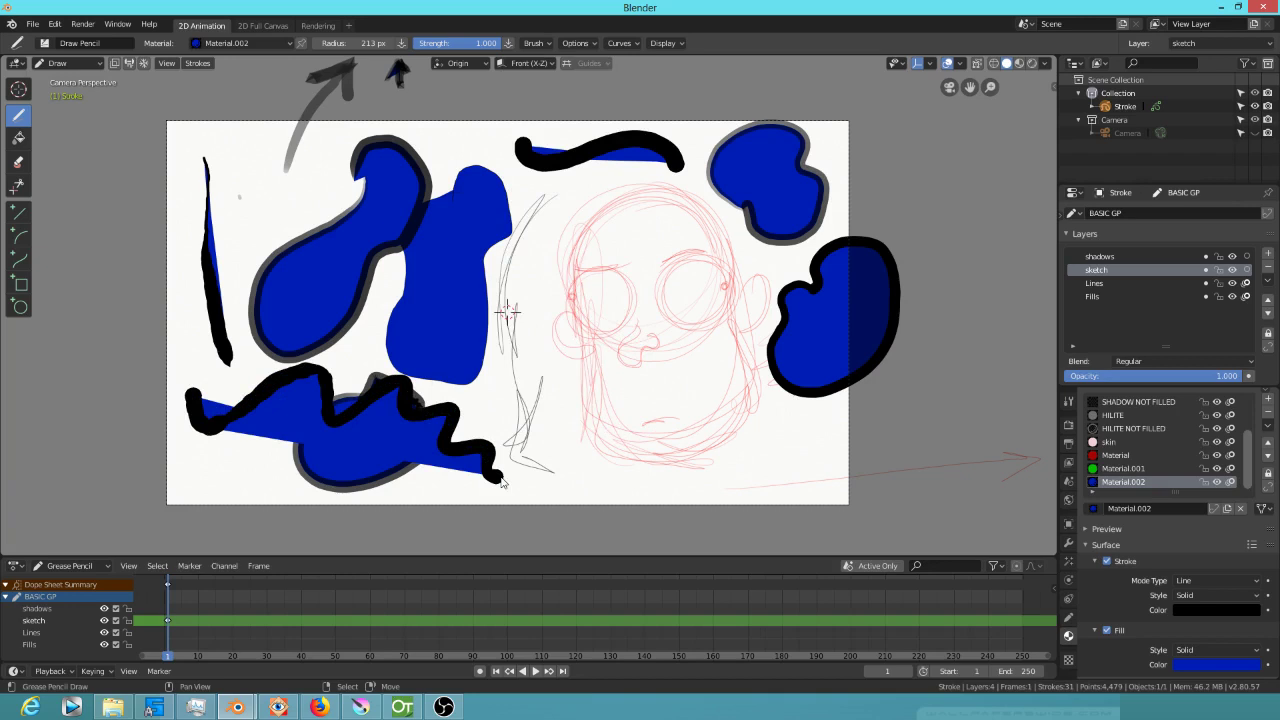
pyautogui.moveTo(210, 476); pyautogui.dragTo(504, 502)
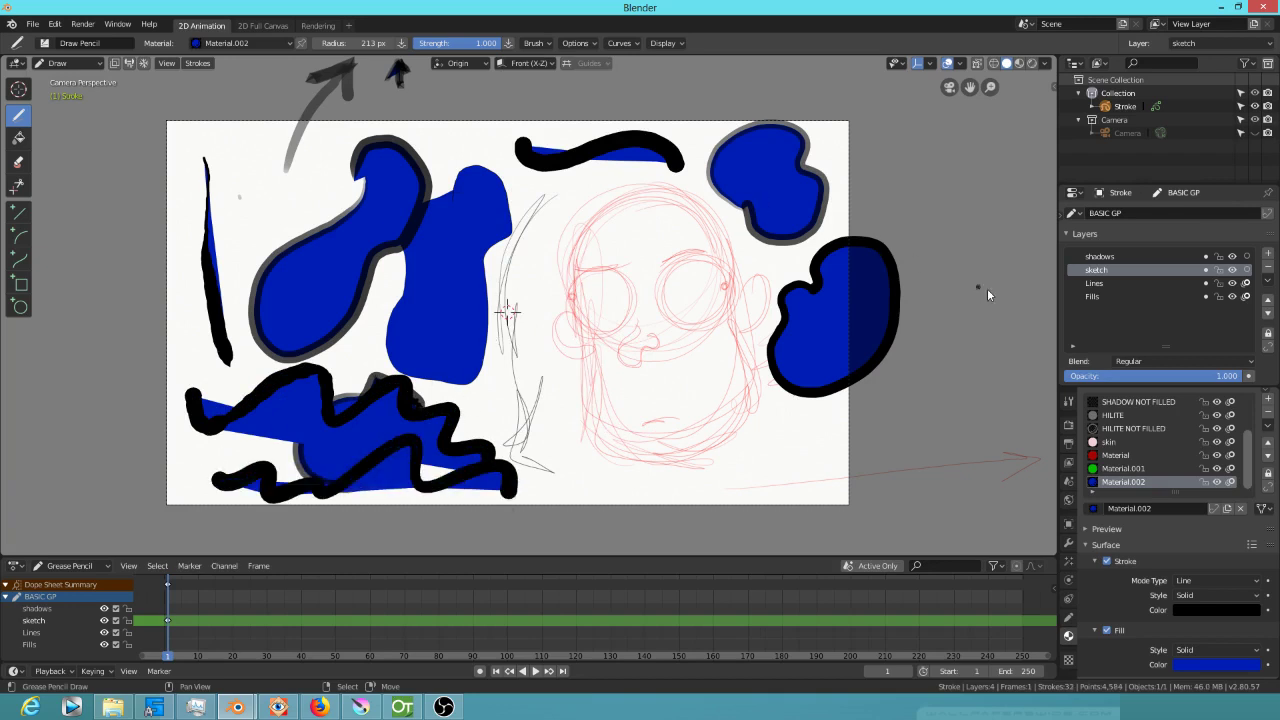
pyautogui.click(1106, 630)
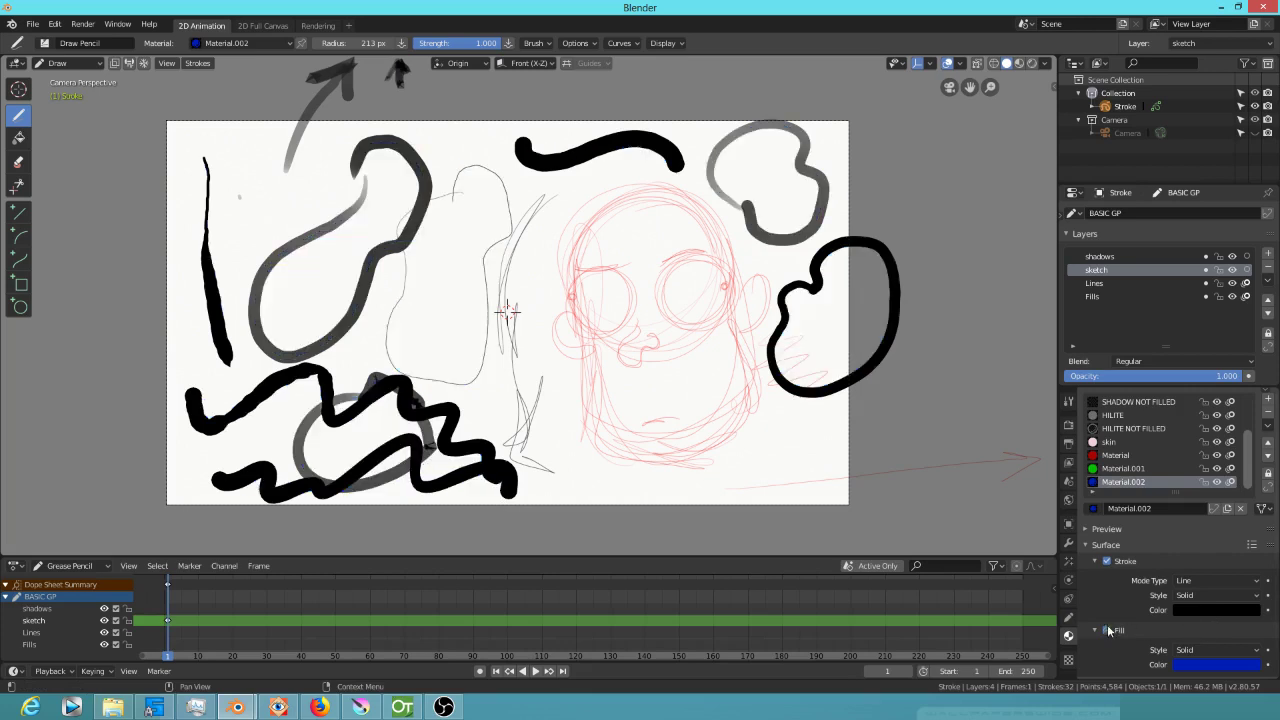
pyautogui.moveTo(606, 488)
pyautogui.mouseDown()
pyautogui.moveTo(700, 482)
pyautogui.moveTo(760, 495)
pyautogui.moveTo(792, 480)
pyautogui.mouseUp()
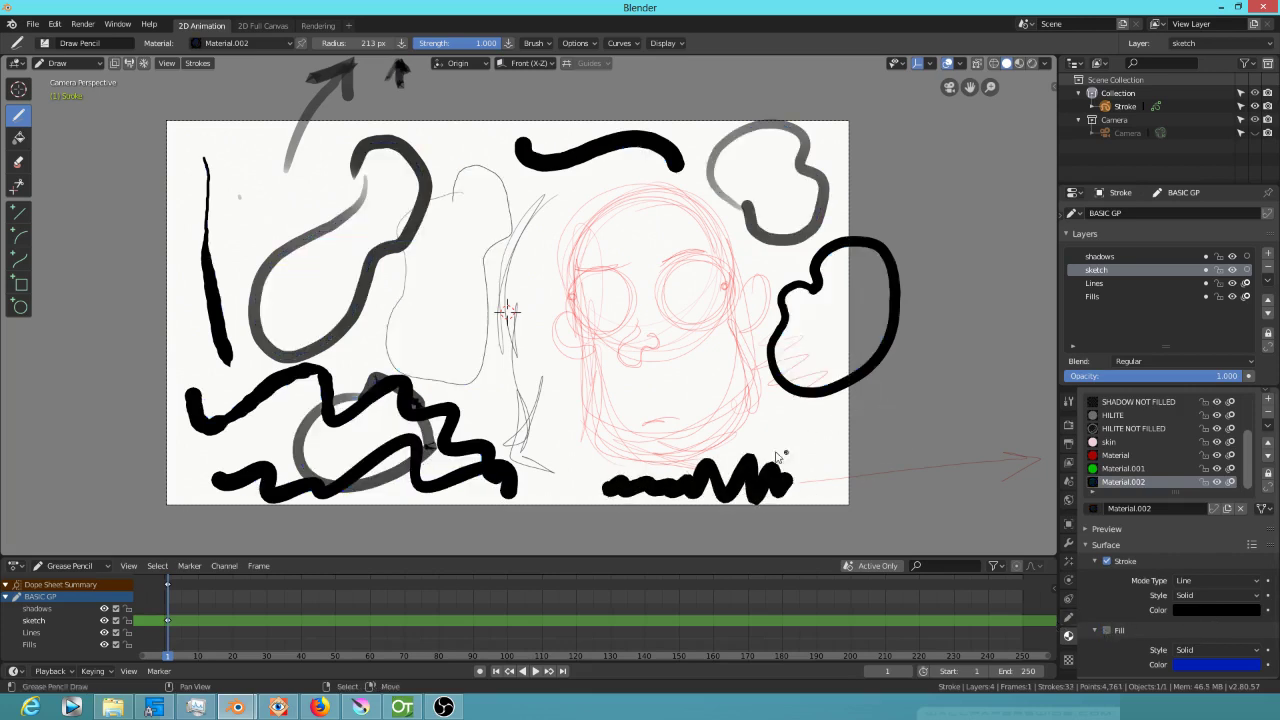
# Raise the brush's randomize jitter and turn off post-processing
pyautogui.click(592, 44)
pyautogui.click(596, 45)
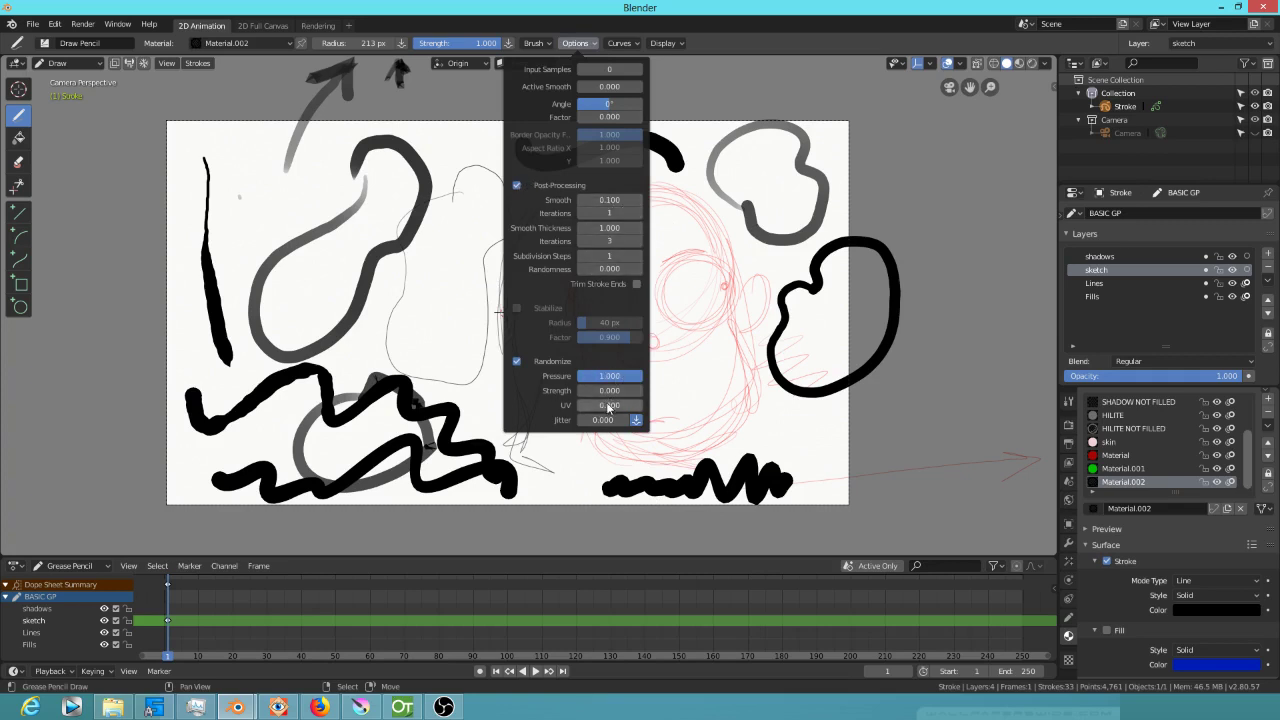
pyautogui.moveTo(596, 428); pyautogui.dragTo(641, 431)
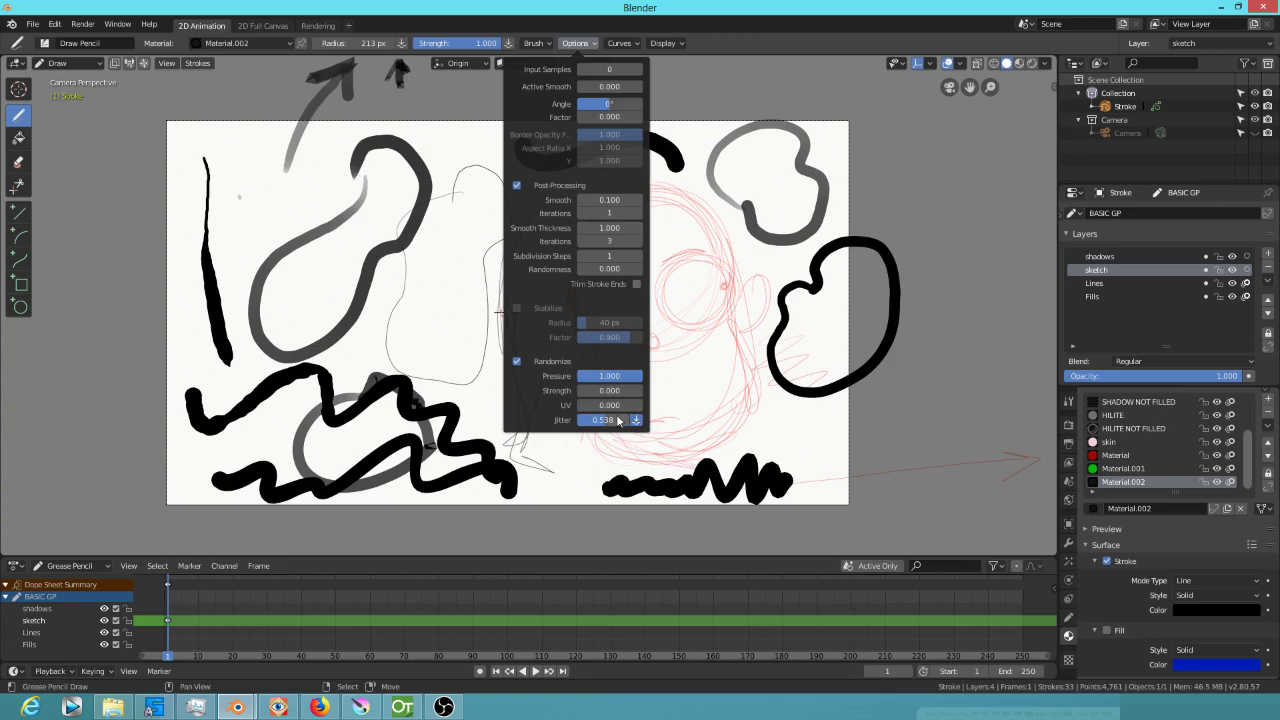
pyautogui.click(517, 186)
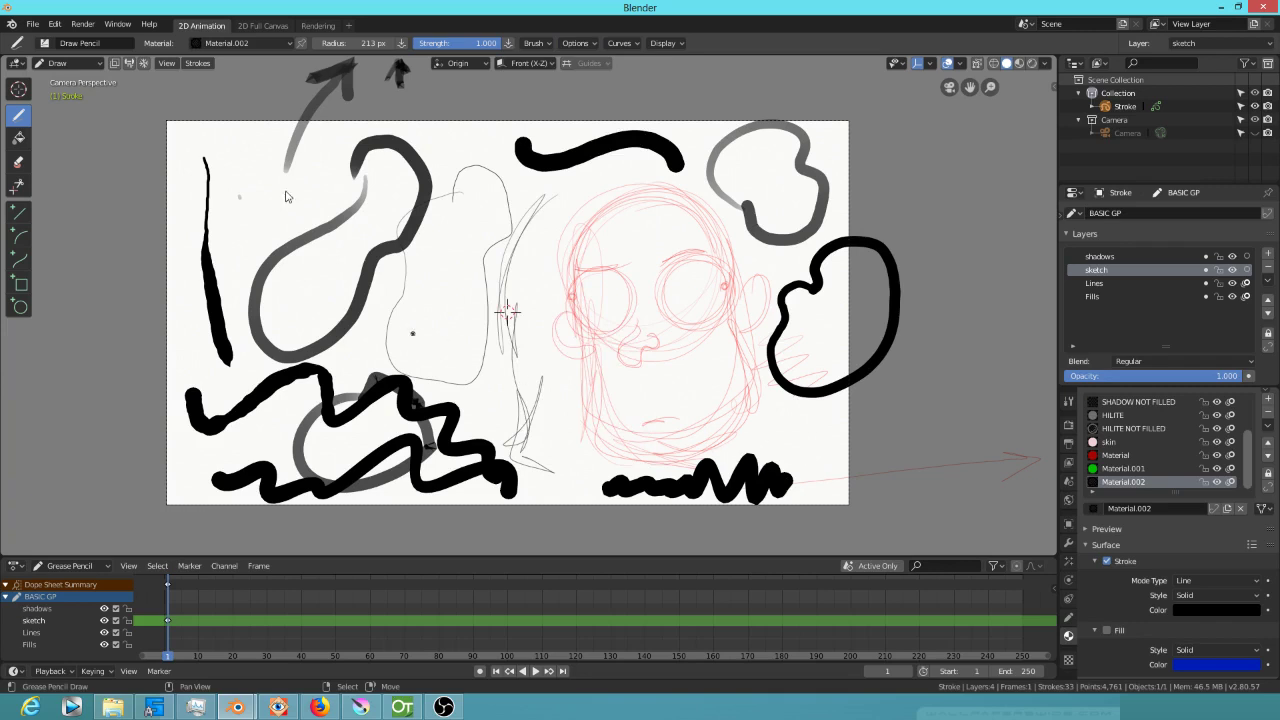
# Draw jagged strokes over the canvas's left side, turn radius pressure sensitivity on, and draw tapered strokes outside the canvas's right edge
pyautogui.moveTo(238, 138)
pyautogui.mouseDown()
pyautogui.moveTo(245, 222)
pyautogui.moveTo(362, 306)
pyautogui.mouseUp()
pyautogui.moveTo(235, 248)
pyautogui.mouseDown()
pyautogui.moveTo(370, 368)
pyautogui.moveTo(418, 196)
pyautogui.moveTo(462, 122)
pyautogui.moveTo(524, 104)
pyautogui.mouseUp()
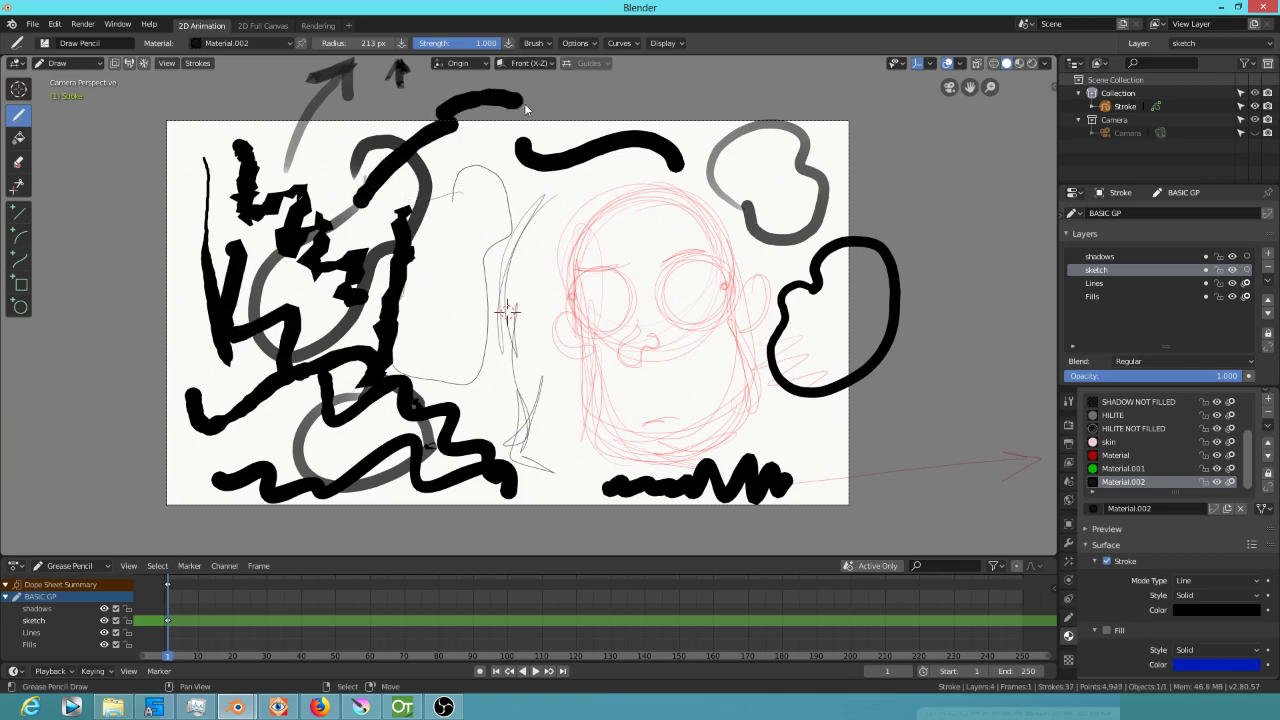
pyautogui.click(401, 43)
pyautogui.moveTo(930, 192)
pyautogui.mouseDown()
pyautogui.moveTo(950, 286)
pyautogui.moveTo(940, 313)
pyautogui.mouseUp()
pyautogui.moveTo(979, 252)
pyautogui.mouseDown()
pyautogui.moveTo(950, 340)
pyautogui.moveTo(990, 328)
pyautogui.moveTo(908, 373)
pyautogui.moveTo(893, 452)
pyautogui.mouseUp()
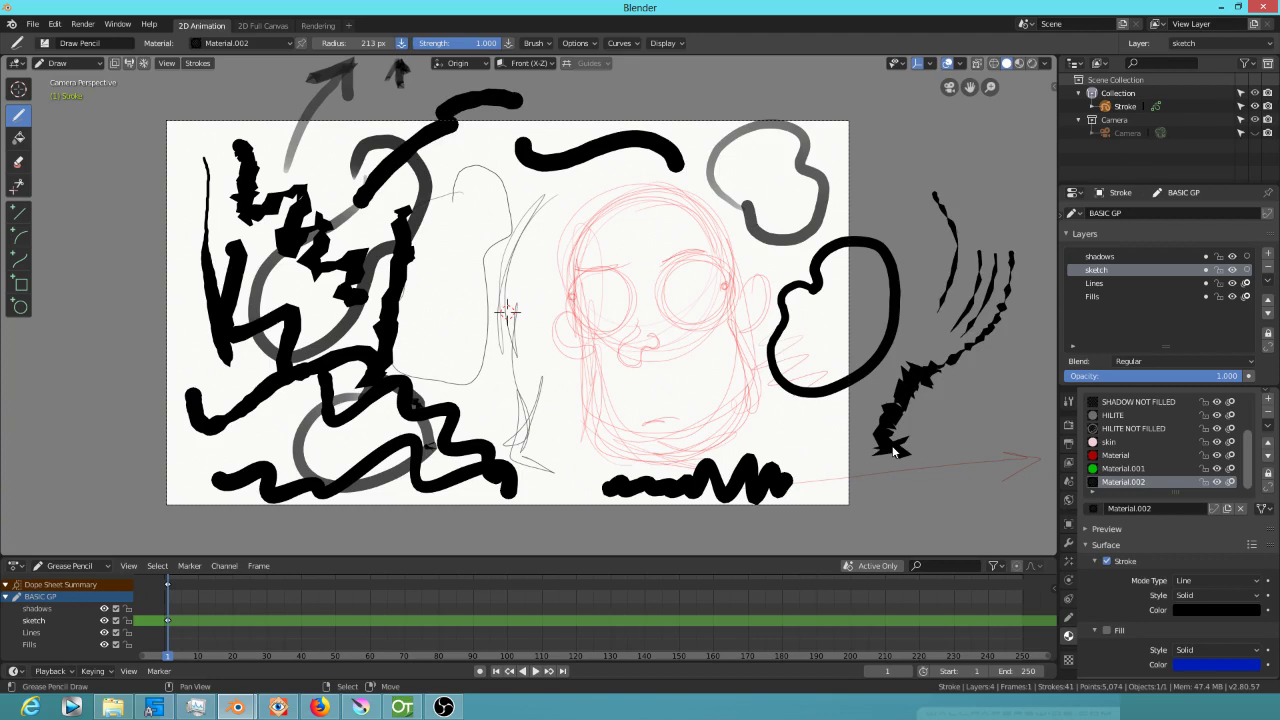
# Undo the demo strokes and material changes back to the face sketch, the unoutlined blue shape and the thin black strokes
pyautogui.hotkey('ctrl', 'z')
pyautogui.hotkey('ctrl', 'z')
pyautogui.hotkey('ctrl', 'z')
pyautogui.hotkey('ctrl', 'z')
pyautogui.hotkey('ctrl', 'z')
pyautogui.hotkey('ctrl', 'z')
pyautogui.hotkey('ctrl', 'z')
pyautogui.hotkey('ctrl', 'z')
pyautogui.hotkey('ctrl', 'z')
pyautogui.hotkey('ctrl', 'z')
pyautogui.hotkey('ctrl', 'z')
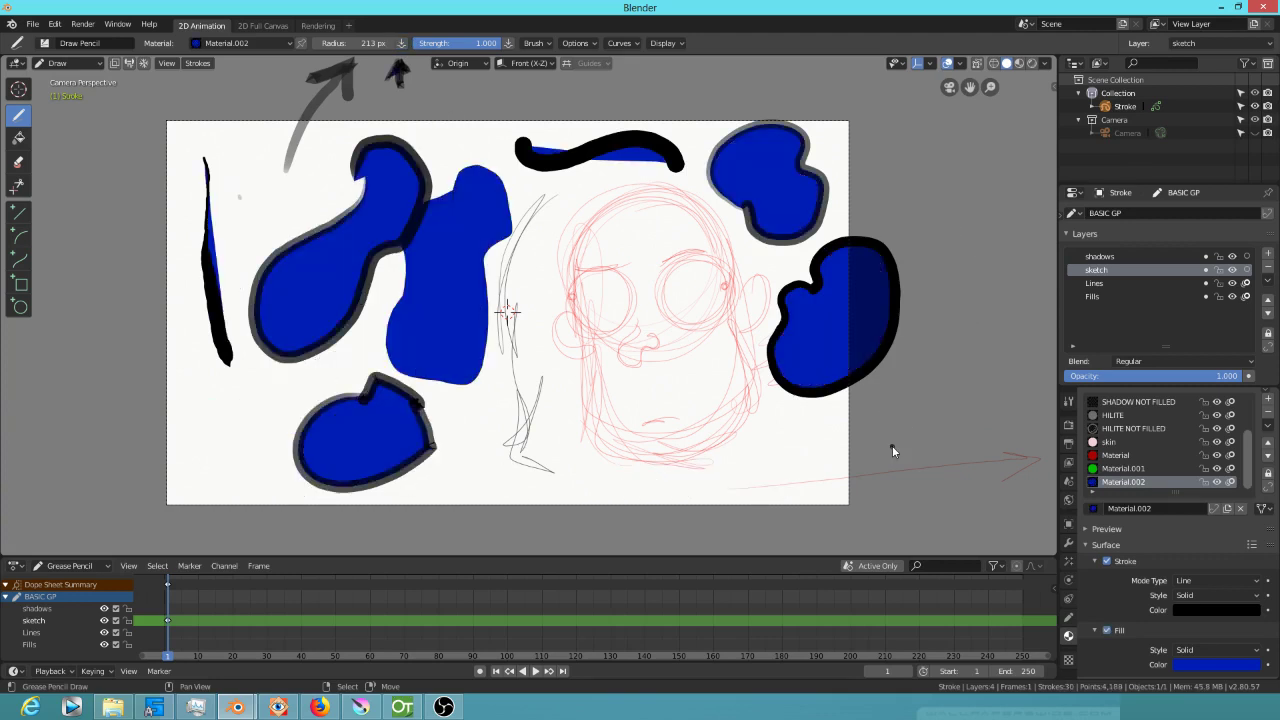
pyautogui.hotkey('ctrl', 'z')
pyautogui.hotkey('ctrl', 'z')
pyautogui.hotkey('ctrl', 'z')
pyautogui.hotkey('ctrl', 'z')
pyautogui.hotkey('ctrl', 'z')
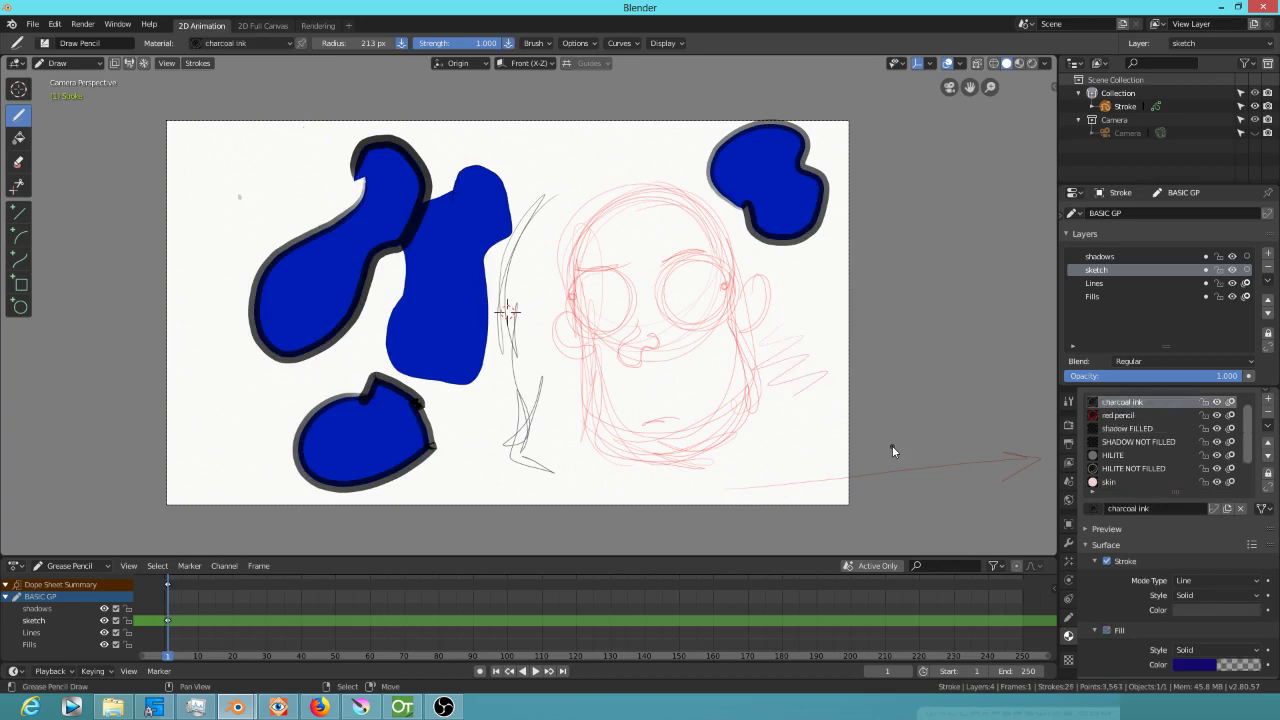
pyautogui.hotkey('ctrl', 'z')
pyautogui.hotkey('ctrl', 'z')
pyautogui.hotkey('ctrl', 'z')
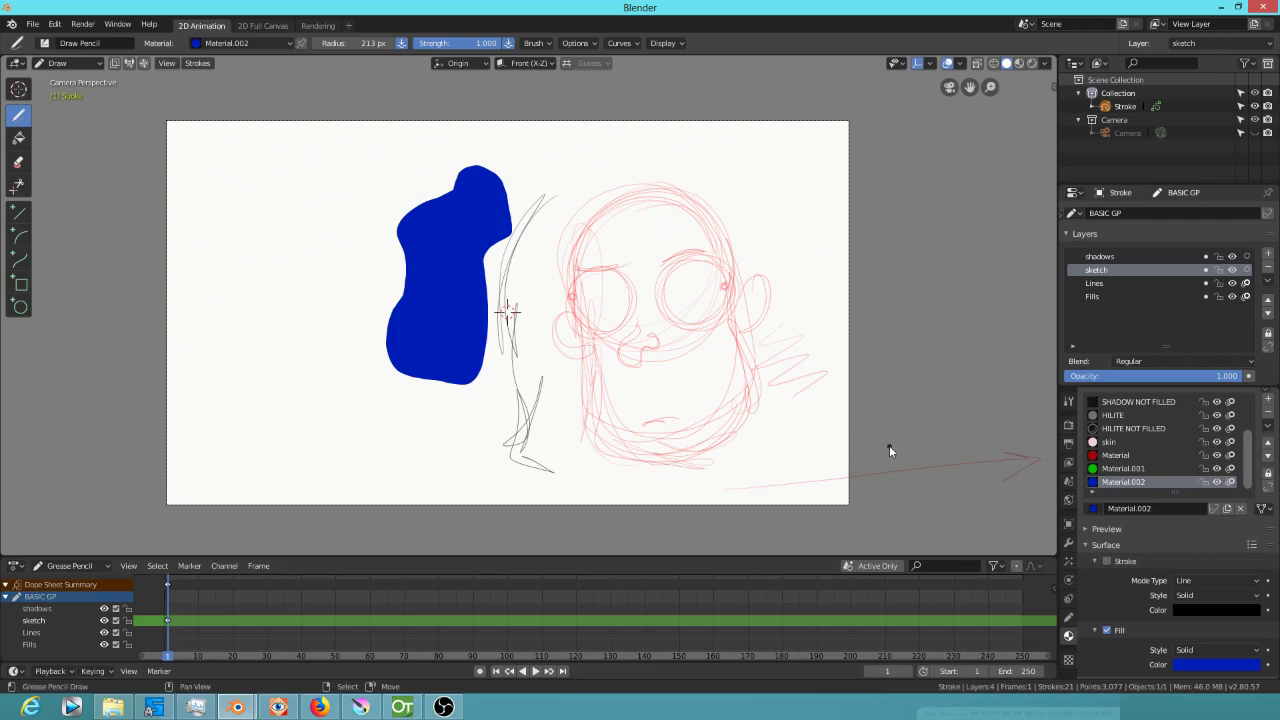
# Erase the blue shape and black strokes left of the face, and the lower part of the jaw sketch
pyautogui.click(305, 183)
pyautogui.moveTo(457, 408)
pyautogui.keyDown('ctrl'); pyautogui.mouseDown()
pyautogui.moveTo(466, 400)
pyautogui.moveTo(380, 352)
pyautogui.moveTo(405, 290)
pyautogui.moveTo(394, 251)
pyautogui.moveTo(409, 200)
pyautogui.moveTo(480, 163)
pyautogui.moveTo(502, 195)
pyautogui.moveTo(480, 217)
pyautogui.moveTo(472, 320)
pyautogui.moveTo(474, 286)
pyautogui.mouseUp(); pyautogui.keyUp('ctrl')
pyautogui.keyDown('ctrl'); pyautogui.moveTo(512, 208); pyautogui.dragTo(475, 305); pyautogui.keyUp('ctrl')
pyautogui.moveTo(548, 193)
pyautogui.keyDown('ctrl'); pyautogui.mouseDown()
pyautogui.moveTo(576, 165)
pyautogui.moveTo(515, 213)
pyautogui.moveTo(478, 316)
pyautogui.moveTo(522, 306)
pyautogui.moveTo(526, 434)
pyautogui.moveTo(503, 457)
pyautogui.moveTo(497, 278)
pyautogui.moveTo(453, 200)
pyautogui.moveTo(452, 221)
pyautogui.mouseUp(); pyautogui.keyUp('ctrl')
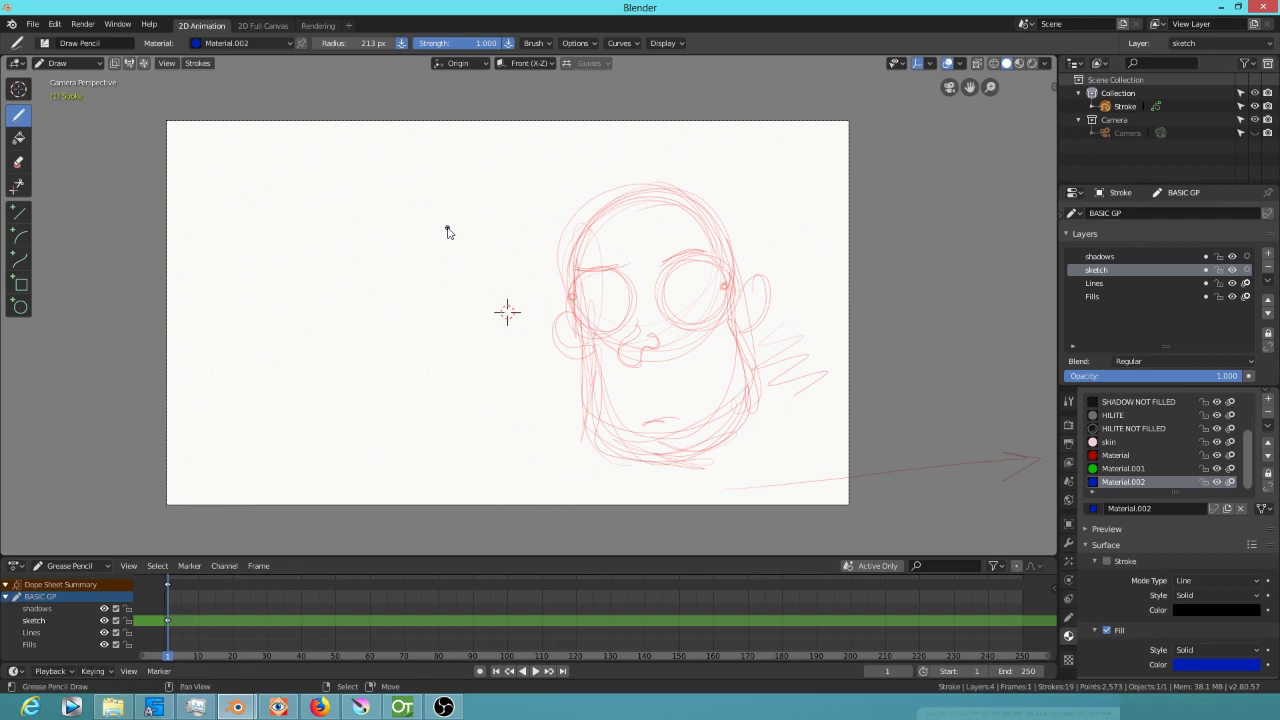
pyautogui.moveTo(749, 471)
pyautogui.keyDown('ctrl'); pyautogui.keyDown('alt'); pyautogui.mouseDown()
pyautogui.moveTo(791, 443)
pyautogui.moveTo(751, 407)
pyautogui.moveTo(686, 440)
pyautogui.moveTo(551, 426)
pyautogui.moveTo(706, 489)
pyautogui.moveTo(778, 448)
pyautogui.mouseUp(); pyautogui.keyUp('alt'); pyautogui.keyUp('ctrl')
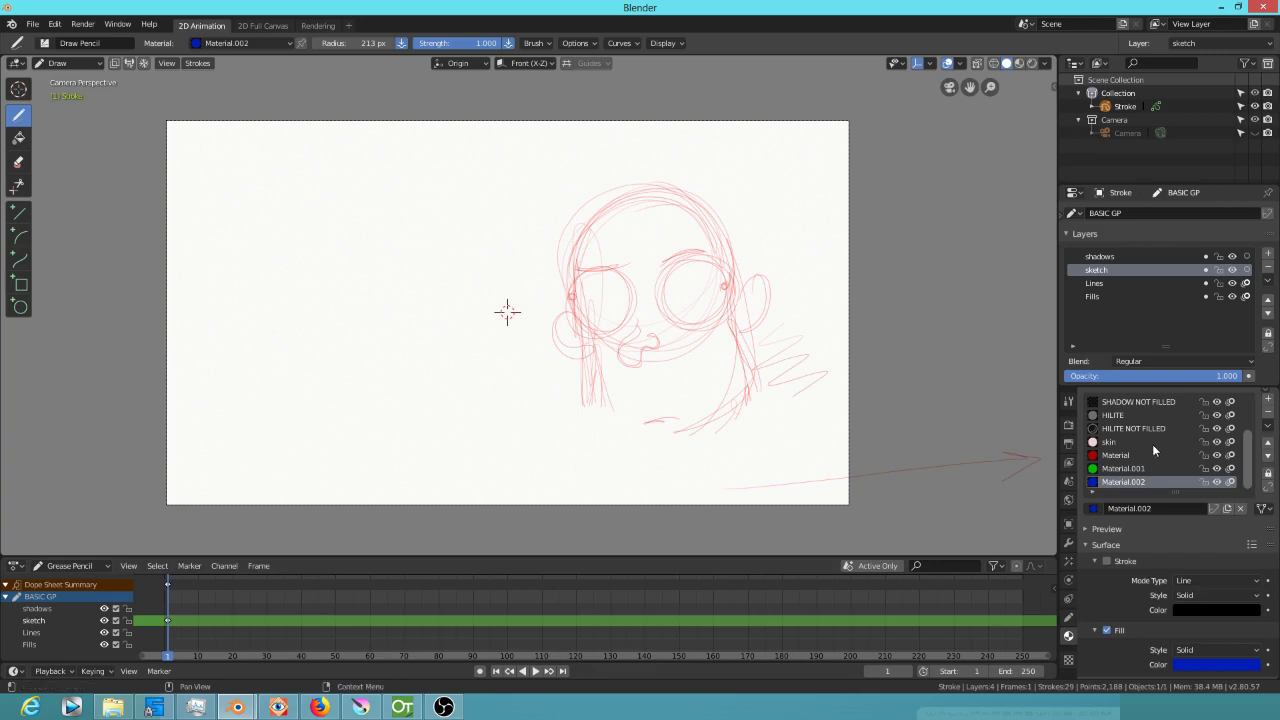
# Switch to the red pencil material and draw a curved stroke at the left side of the chin
pyautogui.scroll(4, 1117, 440)
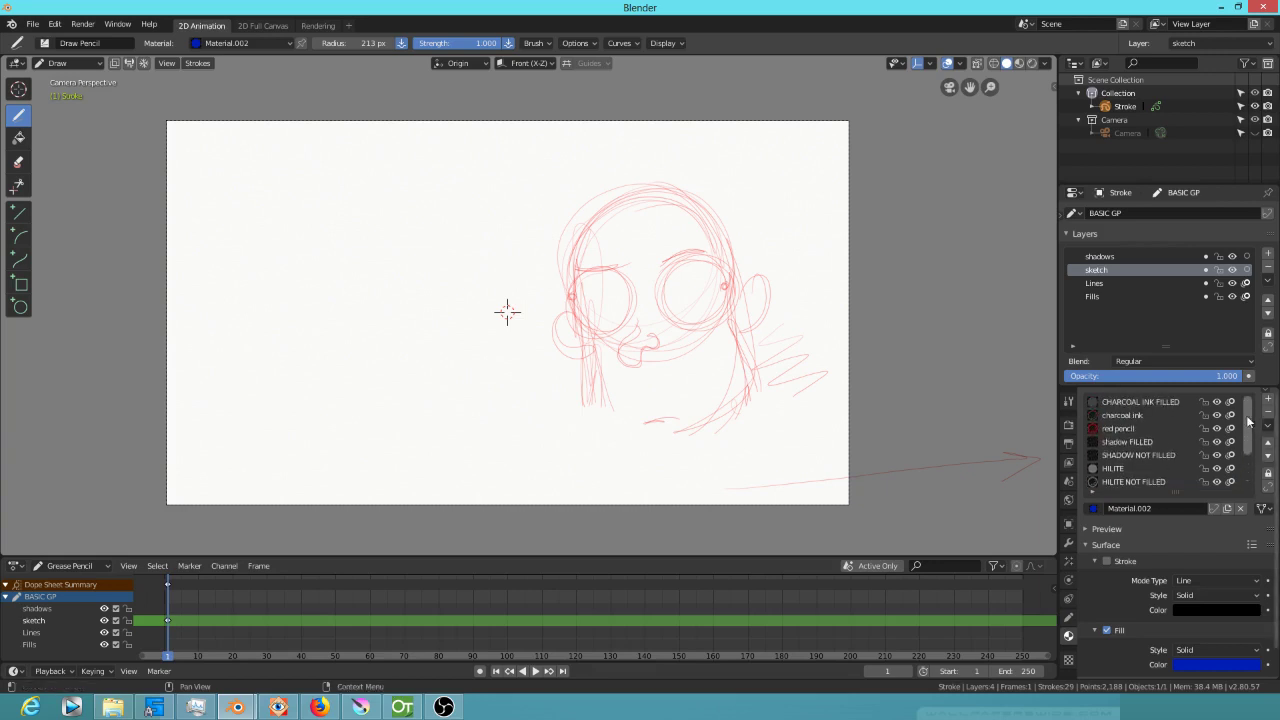
pyautogui.click(1118, 429)
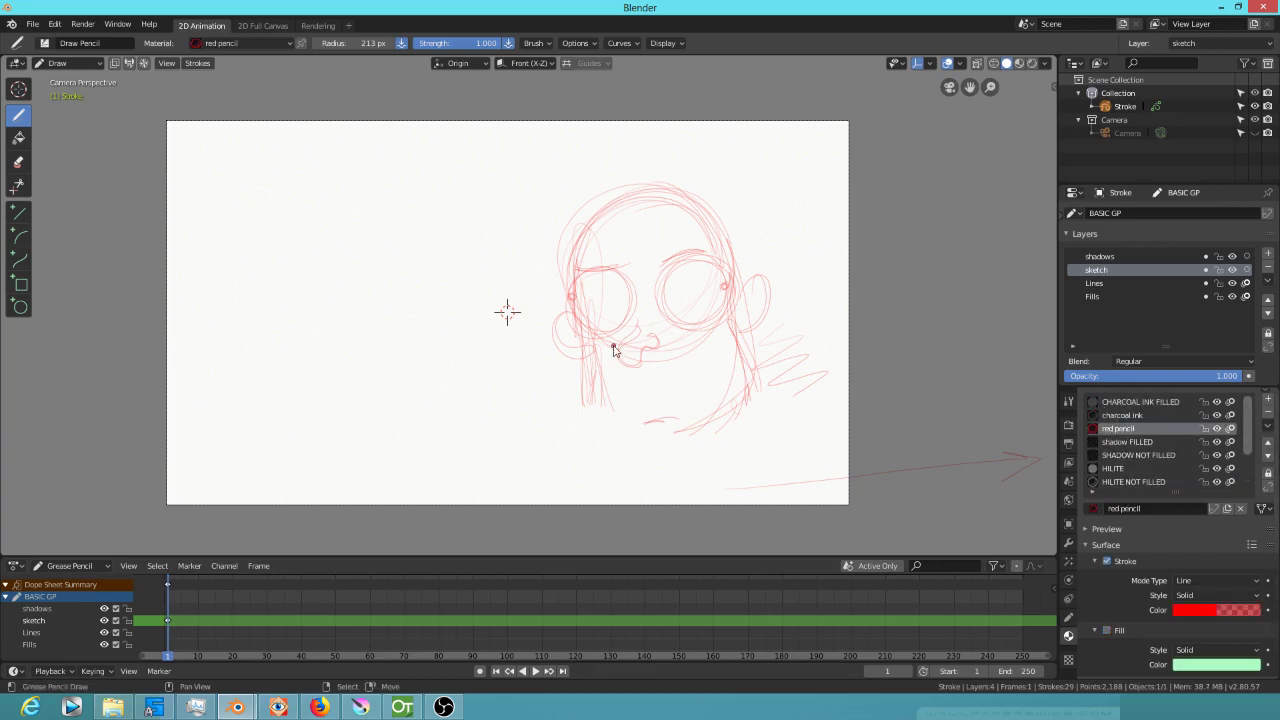
pyautogui.moveTo(592, 408); pyautogui.dragTo(640, 460)
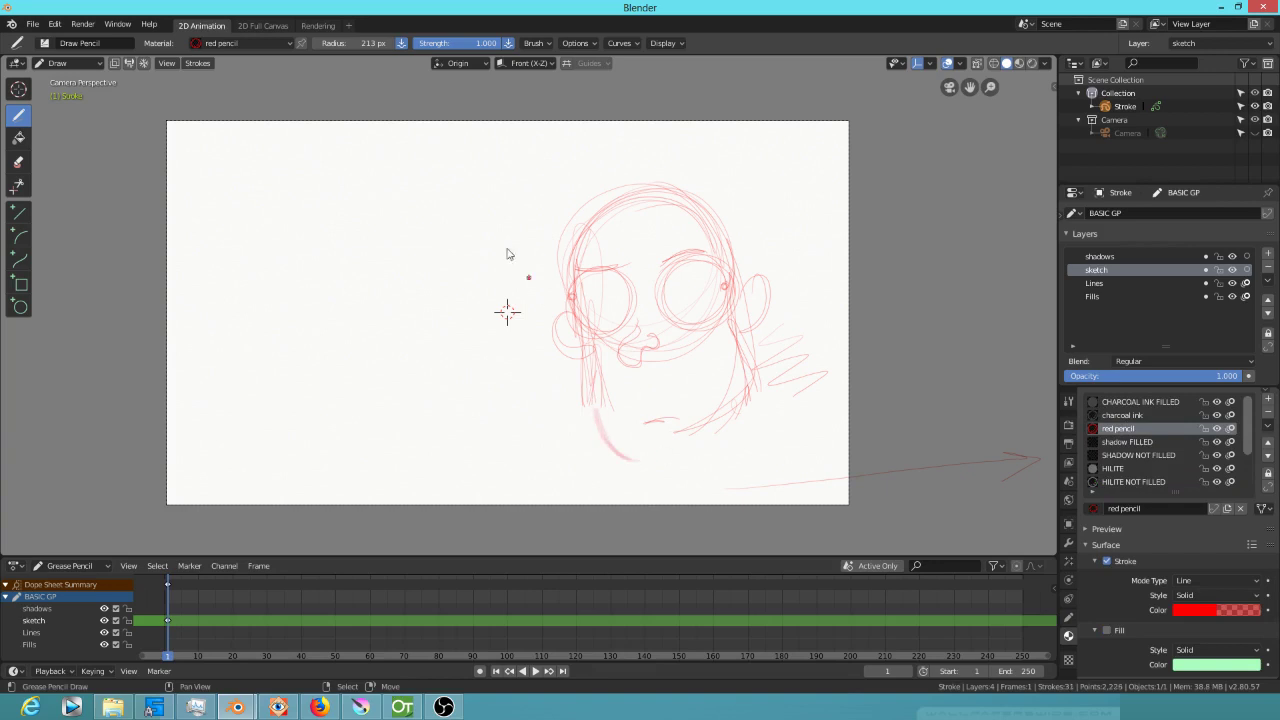
# Set the brush radius to 20 px and re-sketch the jaw, chin and head contours in red pencil
pyautogui.click(371, 43)
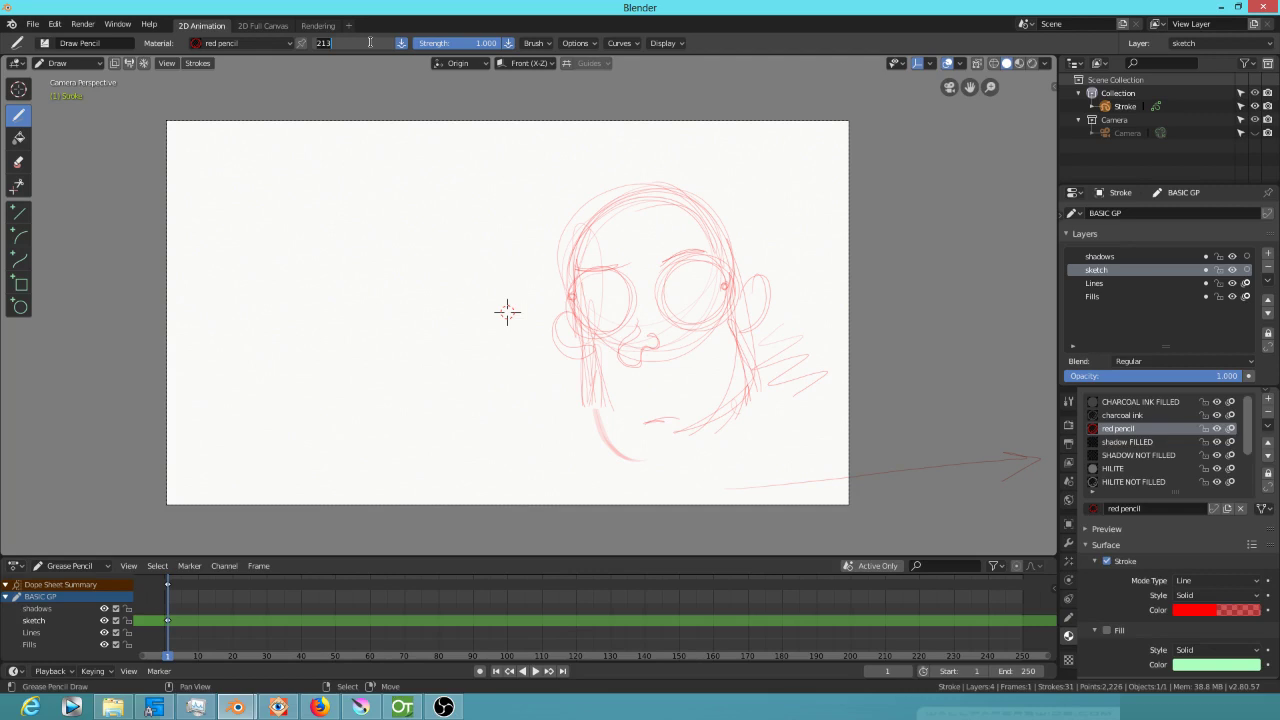
pyautogui.press('Return')
pyautogui.moveTo(598, 446)
pyautogui.mouseDown()
pyautogui.moveTo(692, 476)
pyautogui.moveTo(751, 374)
pyautogui.moveTo(750, 443)
pyautogui.moveTo(626, 466)
pyautogui.mouseUp()
pyautogui.moveTo(599, 386)
pyautogui.mouseDown()
pyautogui.moveTo(640, 457)
pyautogui.moveTo(750, 430)
pyautogui.mouseUp()
pyautogui.moveTo(762, 368); pyautogui.dragTo(734, 452)
pyautogui.moveTo(752, 316); pyautogui.dragTo(728, 432)
pyautogui.moveTo(668, 197)
pyautogui.mouseDown()
pyautogui.moveTo(583, 268)
pyautogui.moveTo(696, 192)
pyautogui.mouseUp()
pyautogui.moveTo(643, 307); pyautogui.dragTo(650, 310)
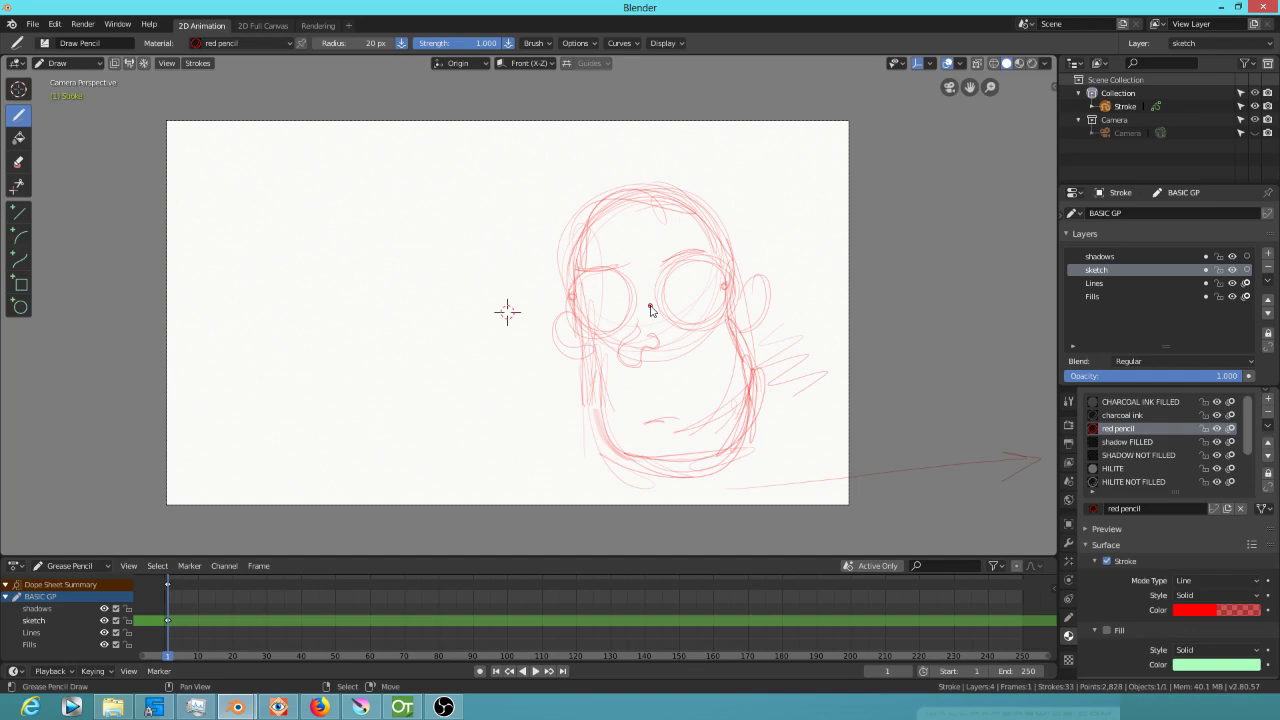
# Switch to the charcoal ink material, draw a curved arrow toward the brush selector, and undo it
pyautogui.click(1130, 414)
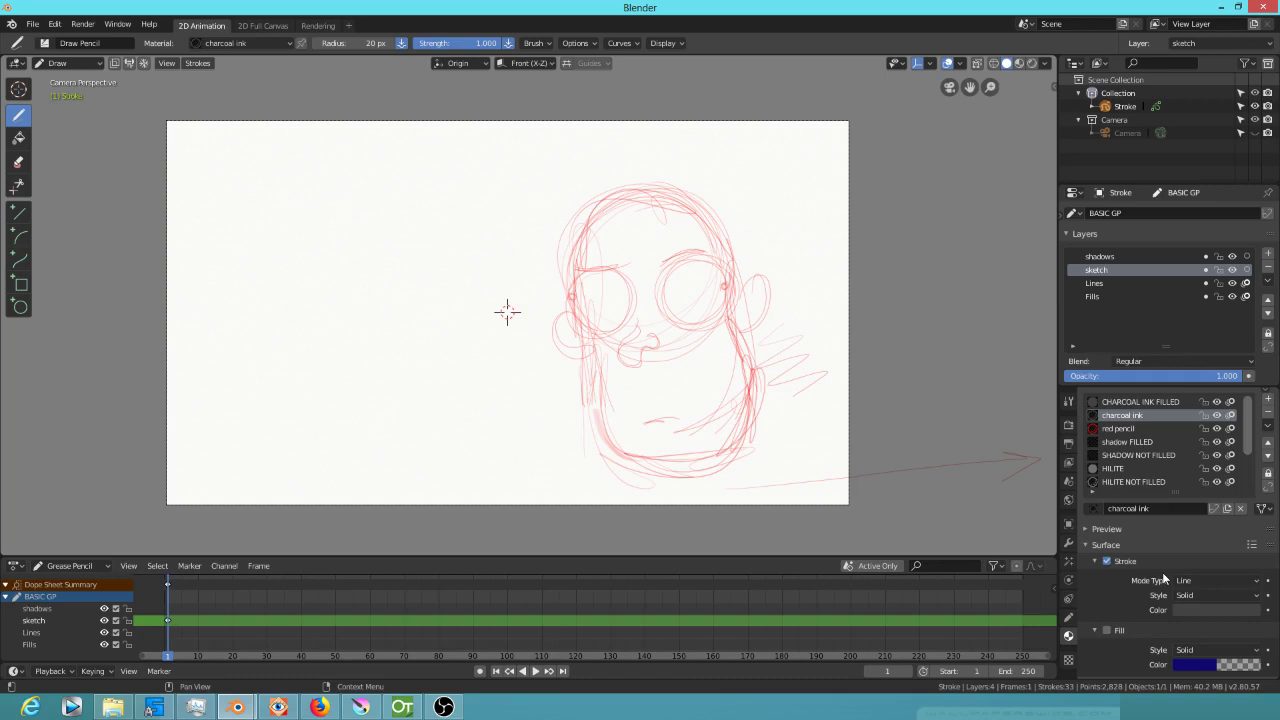
pyautogui.moveTo(211, 172)
pyautogui.mouseDown()
pyautogui.moveTo(292, 269)
pyautogui.moveTo(360, 405)
pyautogui.moveTo(364, 454)
pyautogui.mouseUp()
pyautogui.hotkey('ctrl', 'z')
pyautogui.moveTo(220, 382); pyautogui.dragTo(108, 113)
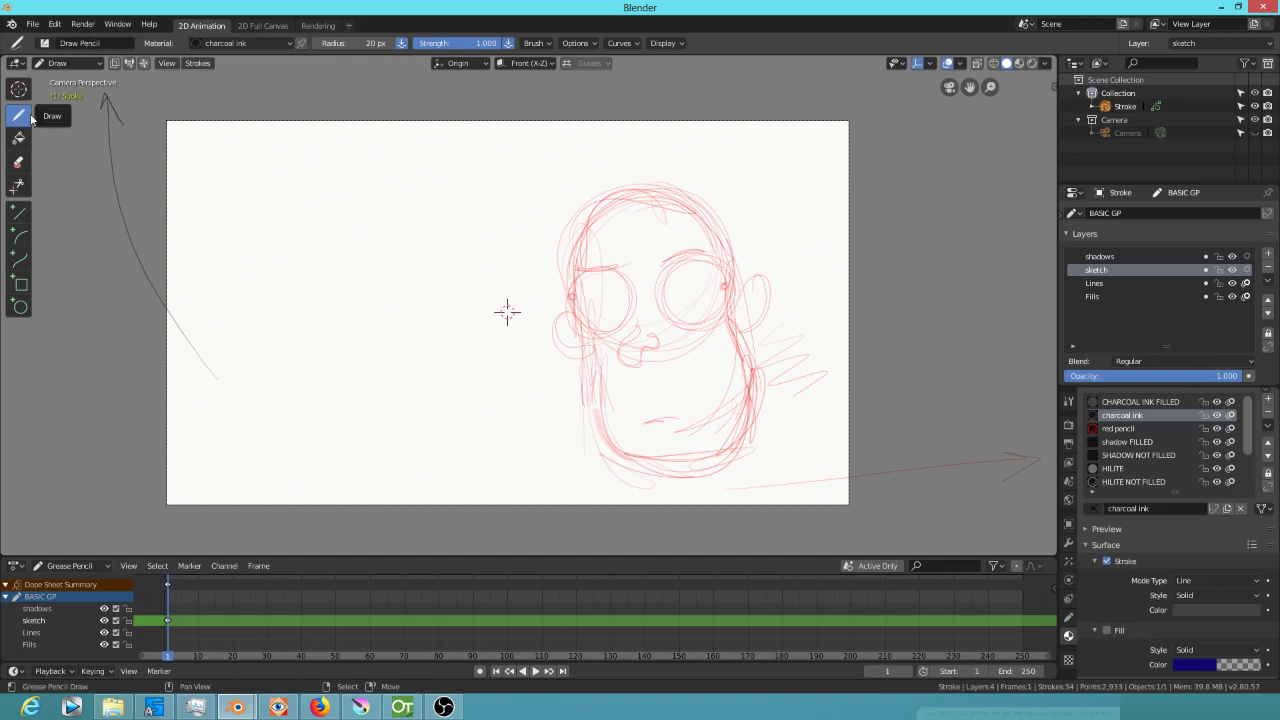
pyautogui.hotkey('ctrl', 'z')
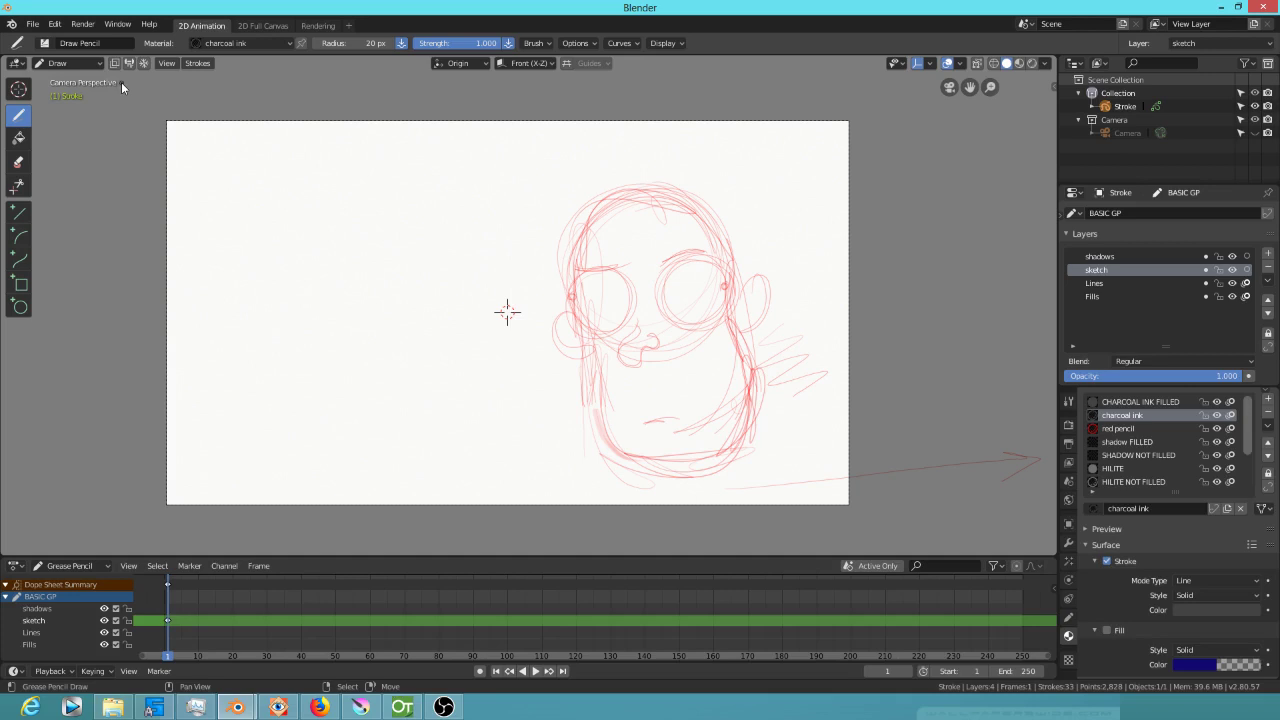
# Choose the Draw Ink brush and turn off its post-processing
pyautogui.click(44, 42)
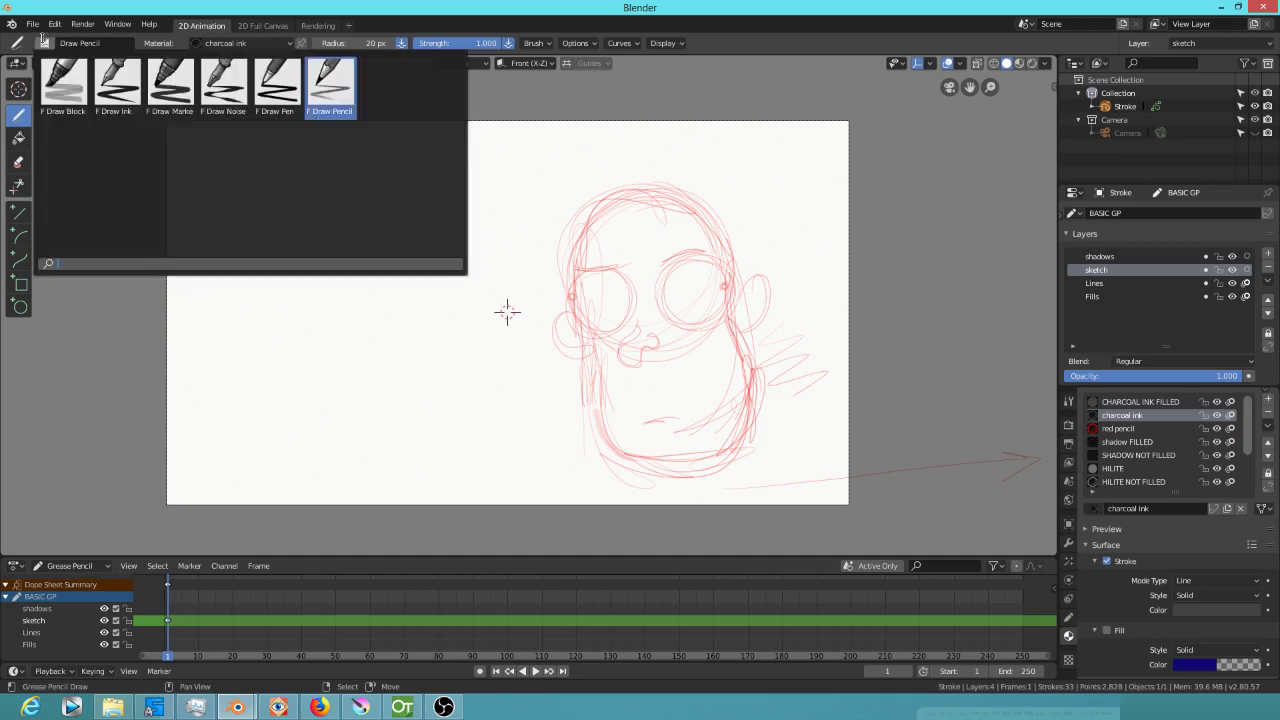
pyautogui.click(116, 85)
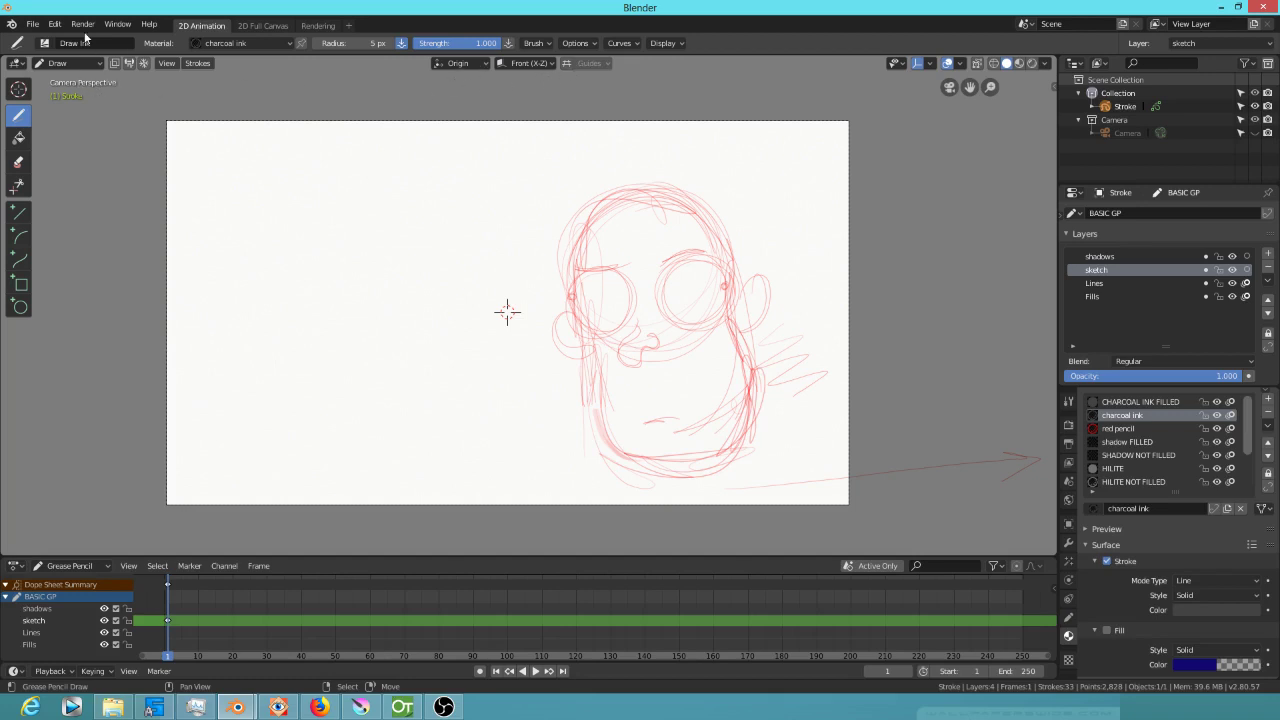
pyautogui.click(592, 44)
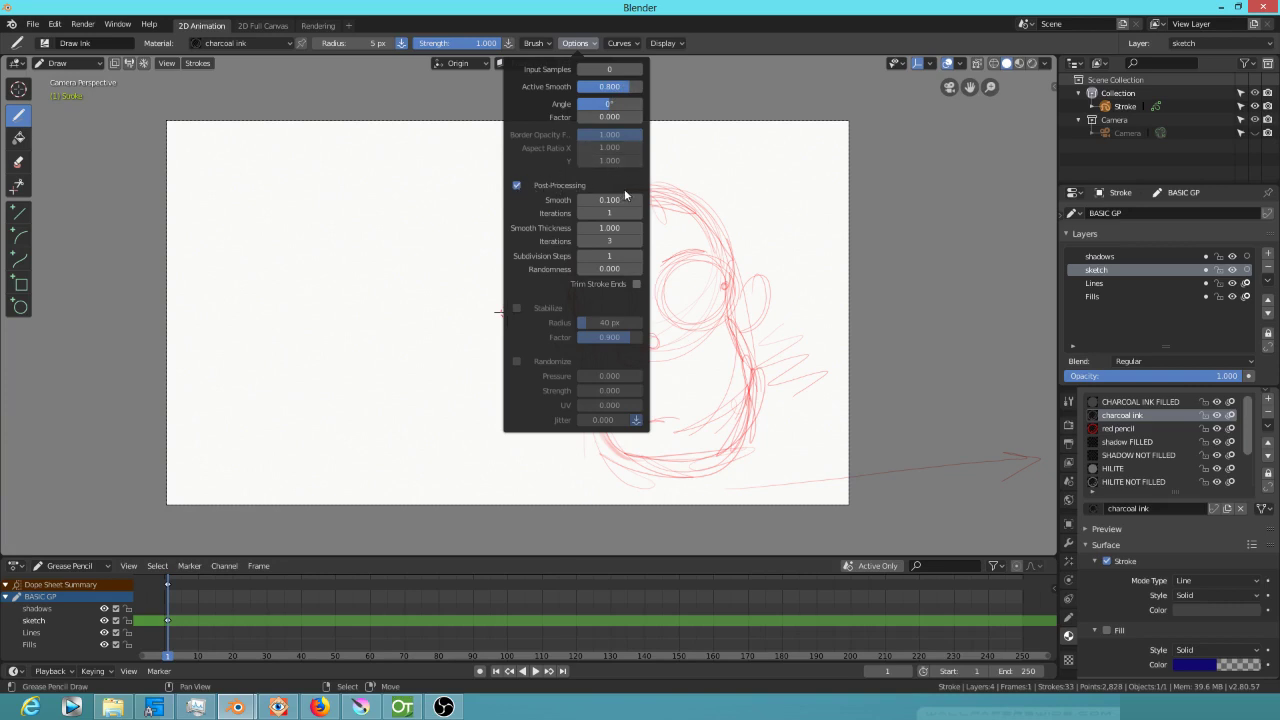
pyautogui.click(518, 186)
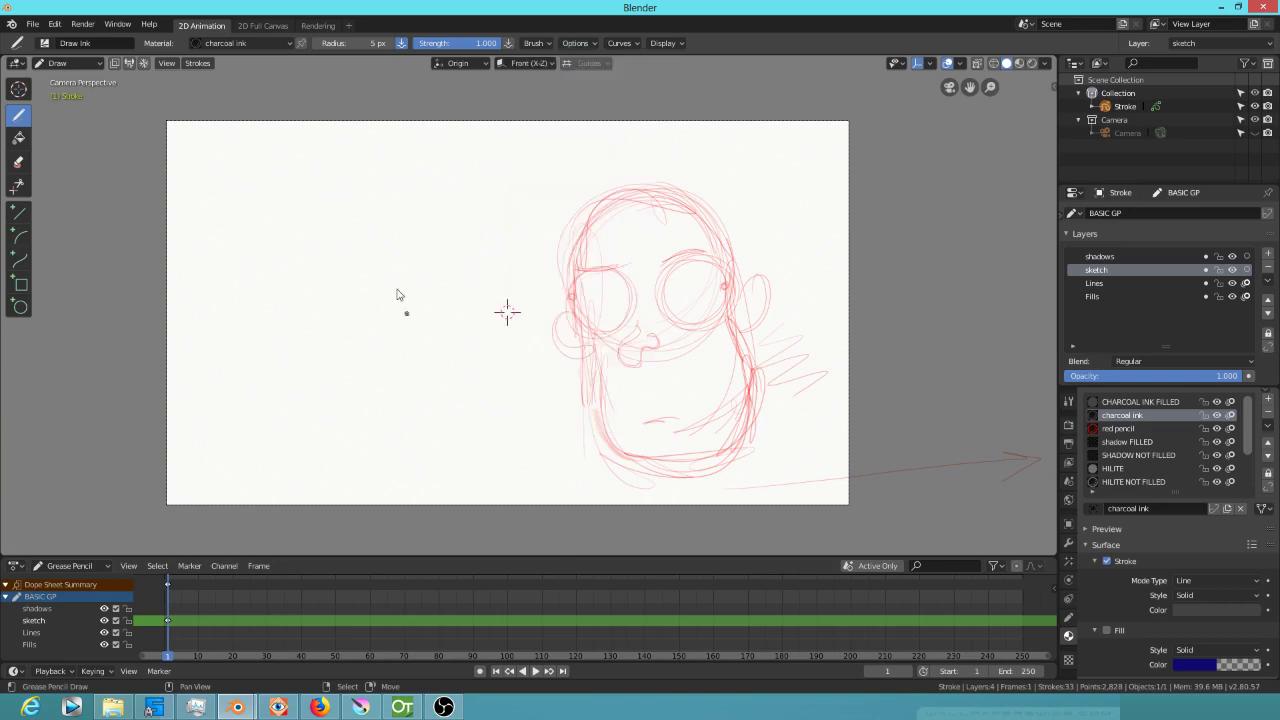
# Draw thin wavy ink strokes on the empty area left of the face and undo them
pyautogui.moveTo(416, 185)
pyautogui.mouseDown()
pyautogui.moveTo(337, 243)
pyautogui.moveTo(430, 245)
pyautogui.moveTo(463, 285)
pyautogui.moveTo(456, 400)
pyautogui.moveTo(545, 420)
pyautogui.moveTo(574, 484)
pyautogui.mouseUp()
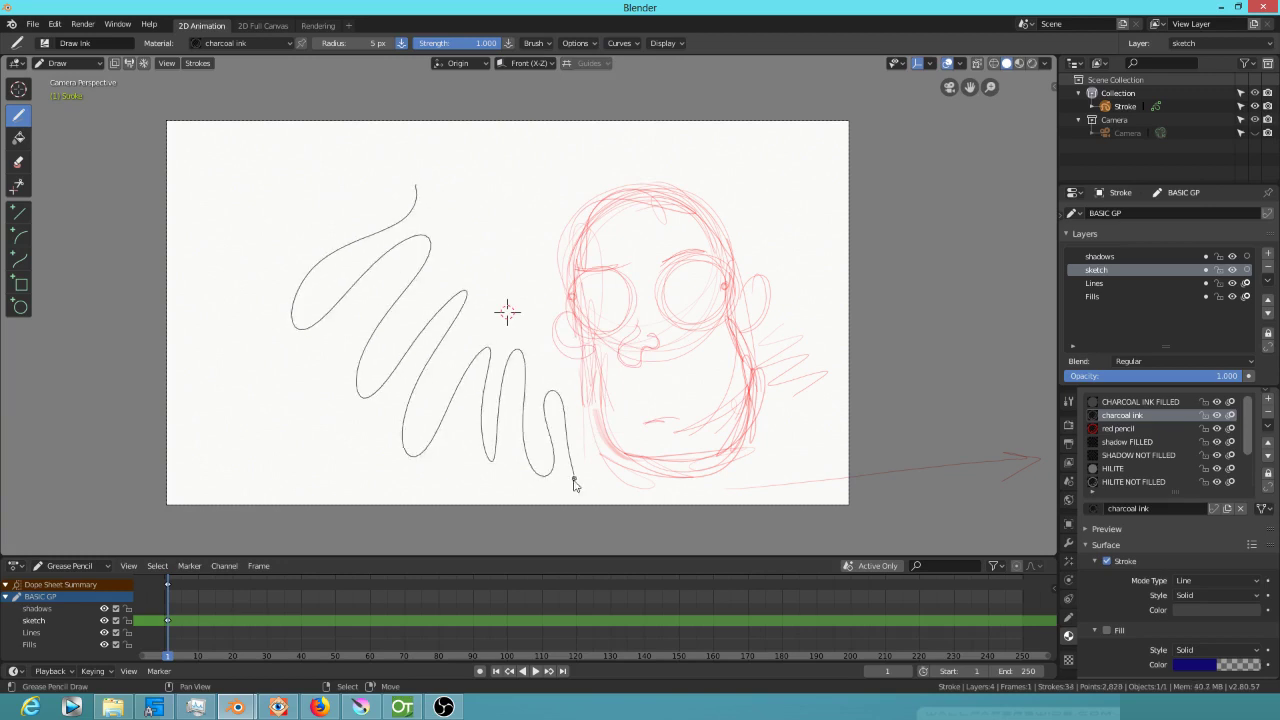
pyautogui.hotkey('ctrl', 'z')
pyautogui.moveTo(404, 183)
pyautogui.mouseDown()
pyautogui.moveTo(315, 366)
pyautogui.moveTo(450, 193)
pyautogui.moveTo(378, 388)
pyautogui.moveTo(482, 222)
pyautogui.mouseUp()
pyautogui.hotkey('ctrl', 'z')
pyautogui.hotkey('ctrl', 'z')
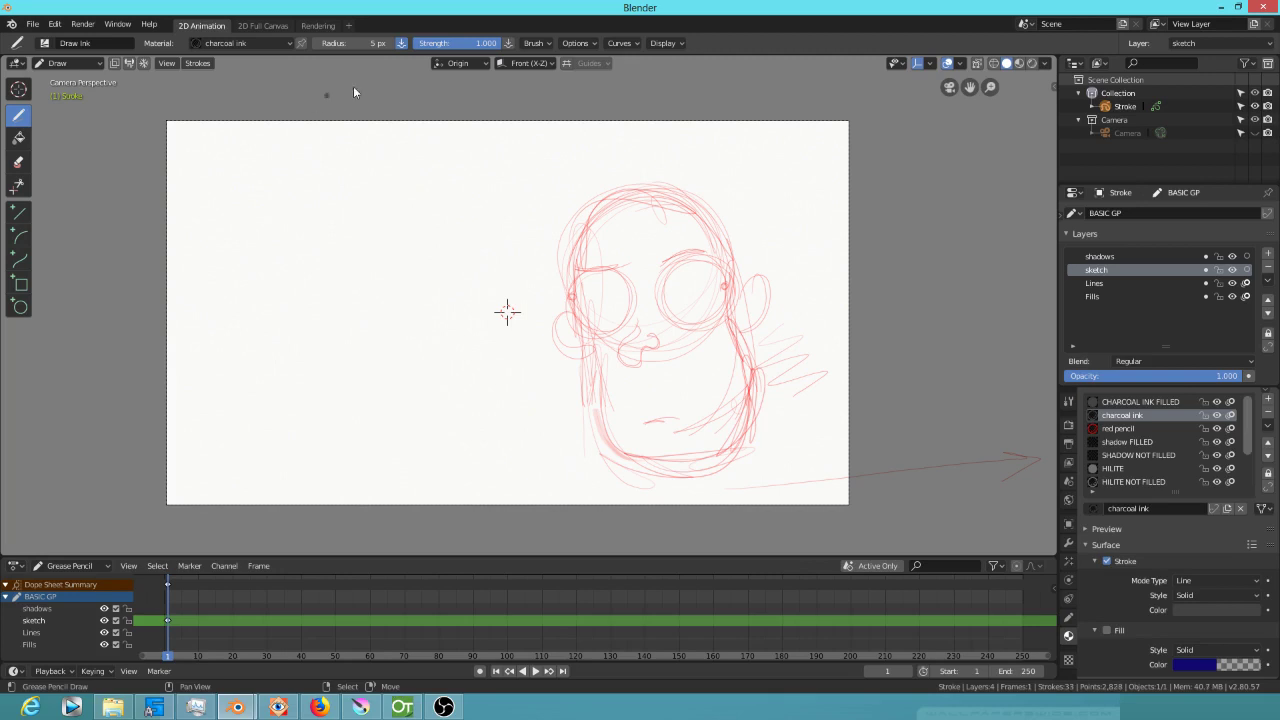
# Lower the ink brush's Active Smooth value and draw a short wavy test stroke left of the face
pyautogui.click(592, 43)
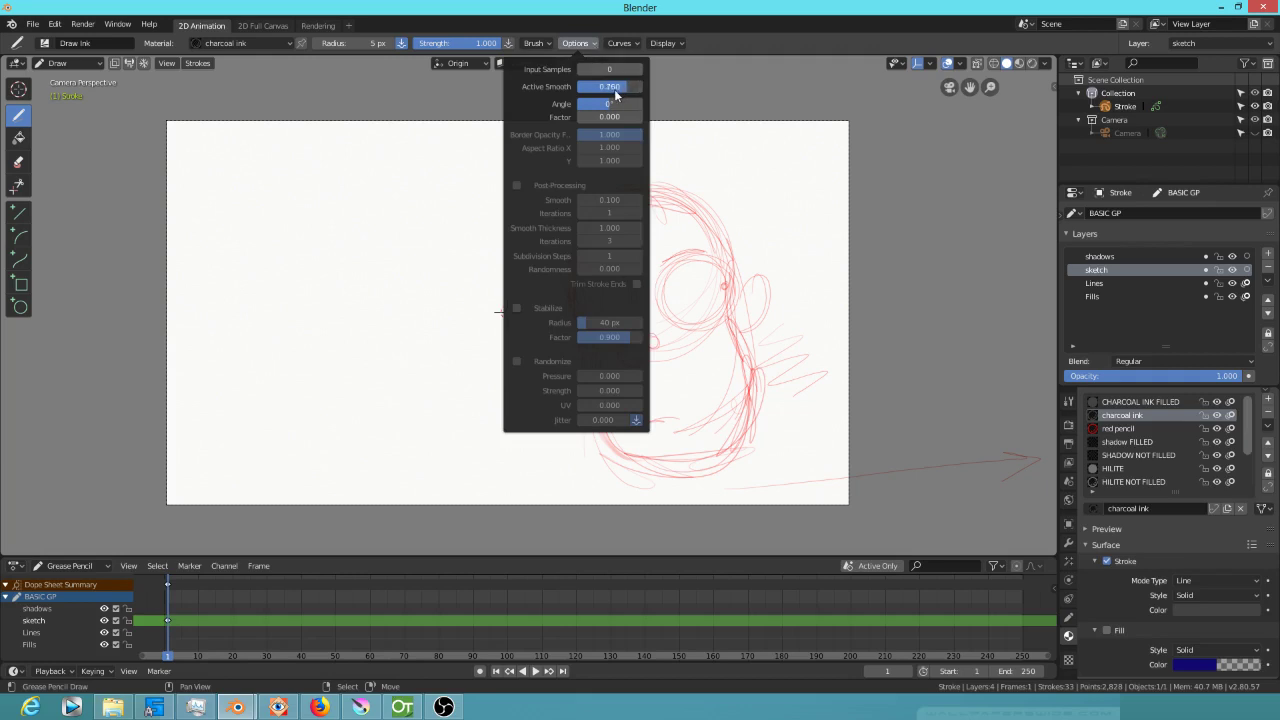
pyautogui.moveTo(397, 182); pyautogui.dragTo(428, 212)
# Examine the smoothness of the wavy ink stroke up close
pyautogui.scroll(3, 383, 232)
pyautogui.keyDown('shift'); pyautogui.moveTo(381, 230); pyautogui.dragTo(409, 334, button='middle'); pyautogui.keyUp('shift')
pyautogui.scroll(2, 494, 257)
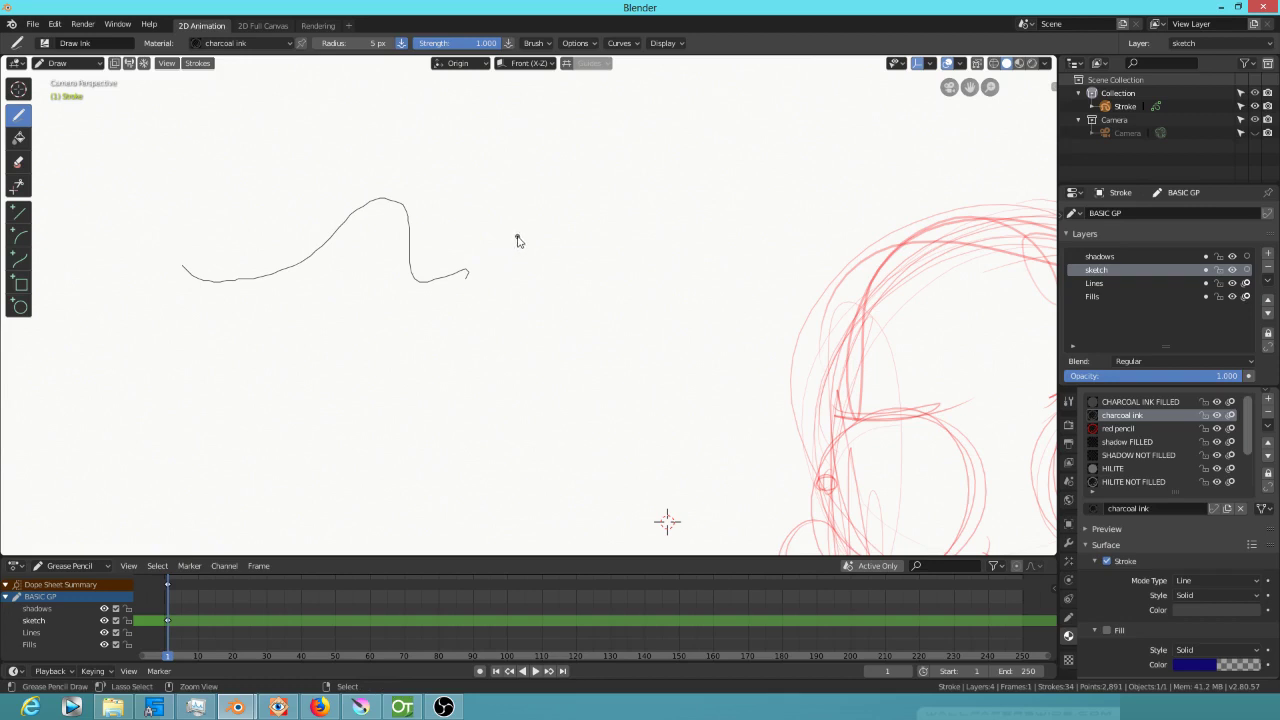
pyautogui.scroll(2, 503, 262)
pyautogui.scroll(-4, 429, 343)
pyautogui.scroll(4, 571, 229)
pyautogui.scroll(-1, 534, 263)
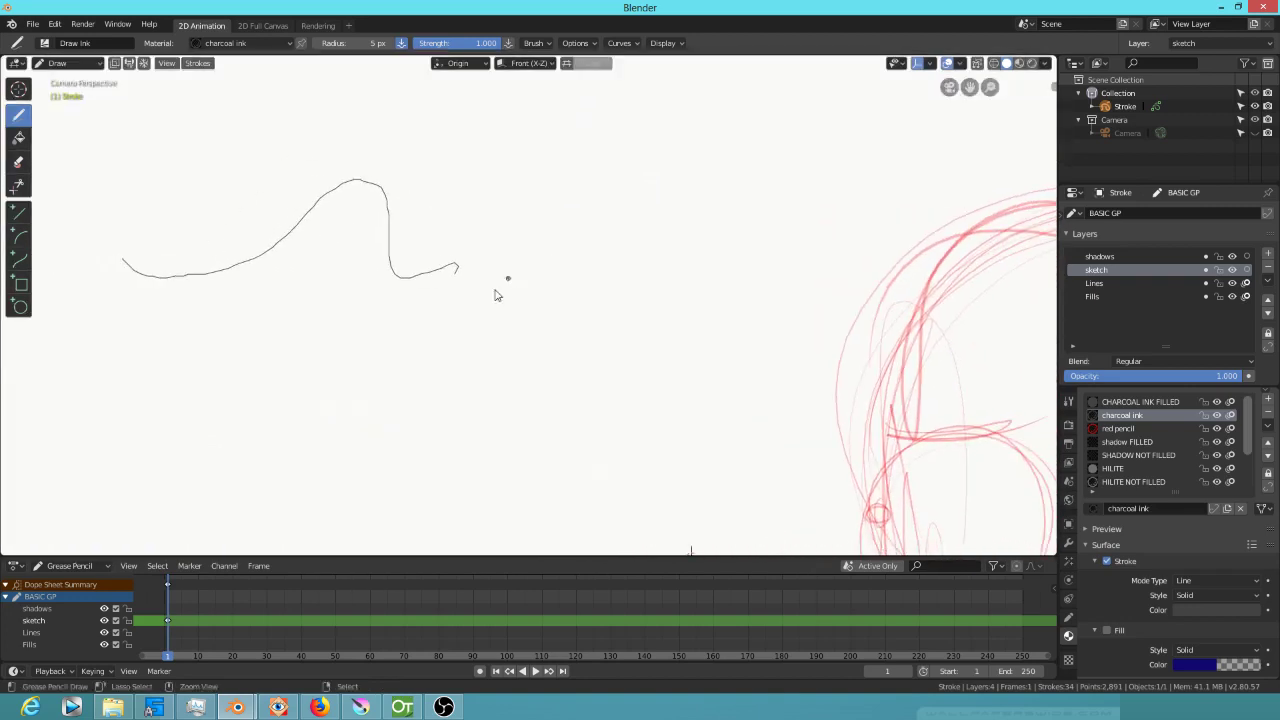
pyautogui.scroll(-2, 480, 266)
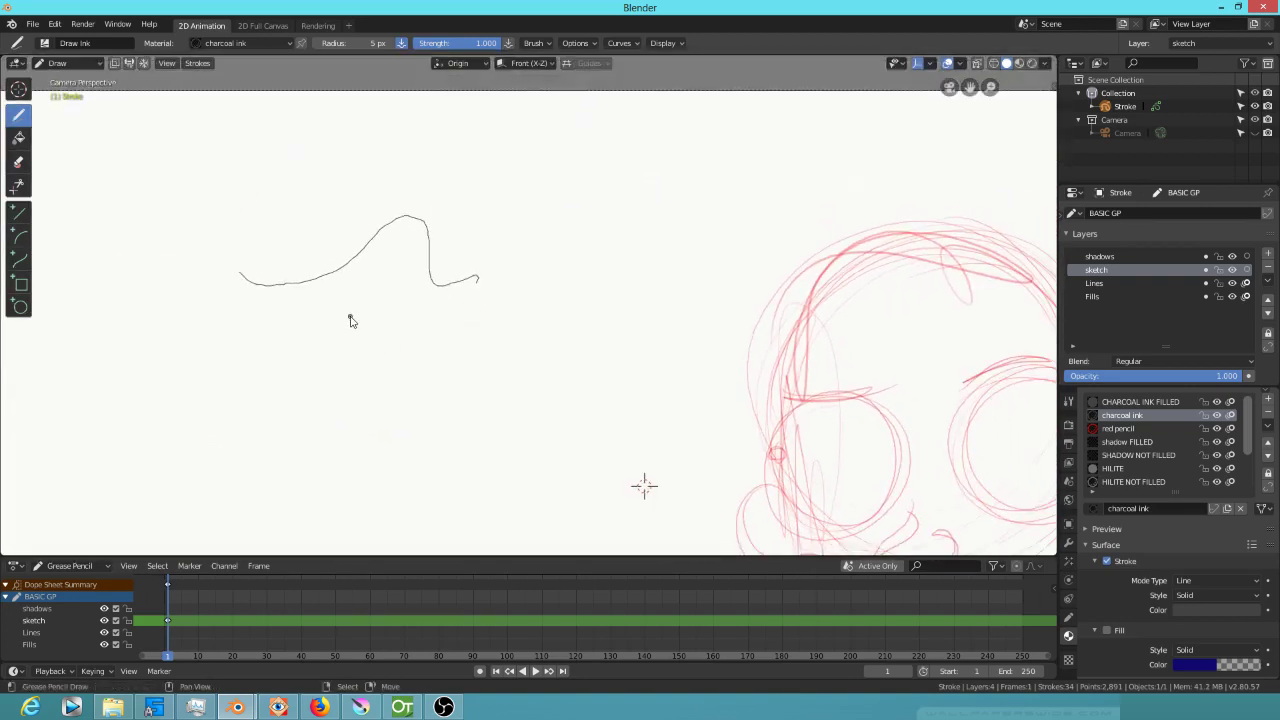
# Erase the wavy ink test stroke in the empty area left of the face
pyautogui.moveTo(350, 320)
pyautogui.keyDown('shift'); pyautogui.mouseDown(button='middle')
pyautogui.moveTo(414, 331)
pyautogui.moveTo(363, 363)
pyautogui.moveTo(503, 249)
pyautogui.moveTo(422, 346)
pyautogui.mouseUp(button='middle'); pyautogui.keyUp('shift')
pyautogui.scroll(5, 491, 300)
pyautogui.scroll(-2, 537, 290)
pyautogui.scroll(-2, 537, 290)
pyautogui.scroll(2, 457, 331)
pyautogui.moveTo(549, 263)
pyautogui.keyDown('shift'); pyautogui.mouseDown(button='middle')
pyautogui.moveTo(508, 311)
pyautogui.moveTo(503, 357)
pyautogui.mouseUp(button='middle'); pyautogui.keyUp('shift')
pyautogui.scroll(-1, 503, 358)
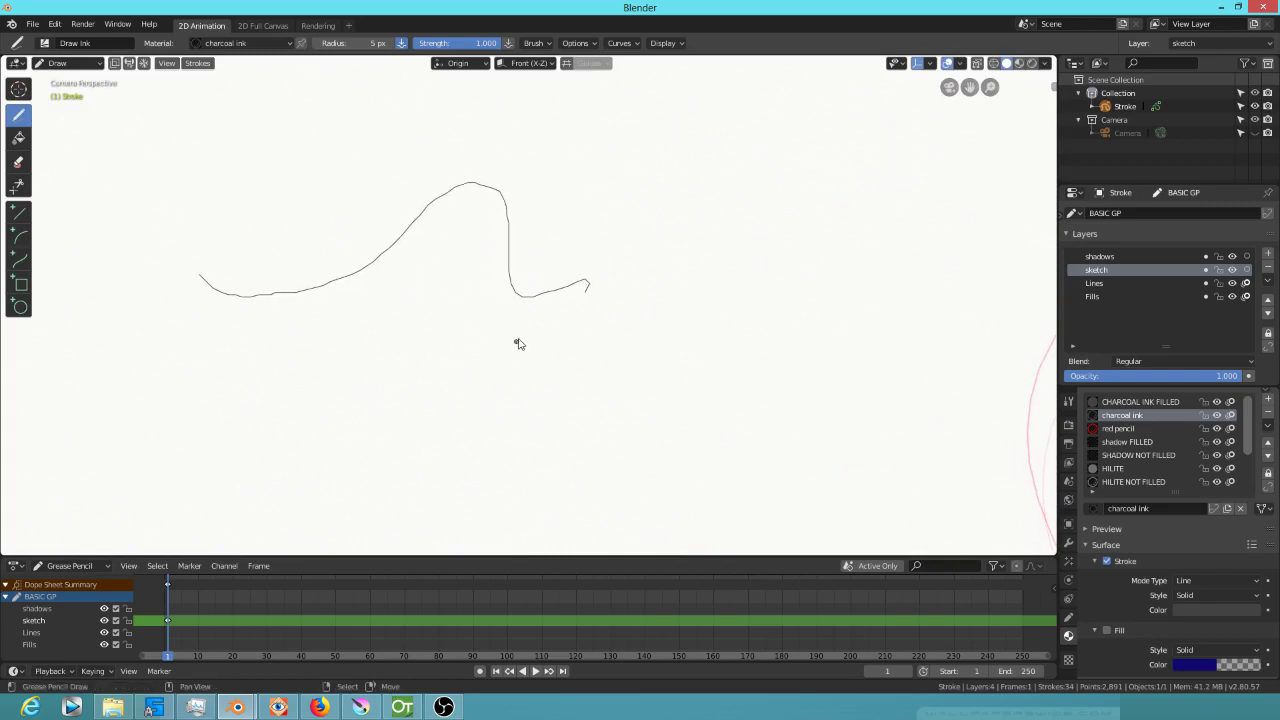
pyautogui.moveTo(589, 300)
pyautogui.keyDown('ctrl'); pyautogui.mouseDown()
pyautogui.moveTo(557, 289)
pyautogui.moveTo(500, 306)
pyautogui.moveTo(486, 177)
pyautogui.moveTo(430, 214)
pyautogui.mouseUp(); pyautogui.keyUp('ctrl')
pyautogui.moveTo(451, 177)
pyautogui.keyDown('ctrl'); pyautogui.keyDown('alt'); pyautogui.mouseDown()
pyautogui.moveTo(320, 408)
pyautogui.moveTo(443, 160)
pyautogui.mouseUp(); pyautogui.keyUp('alt'); pyautogui.keyUp('ctrl')
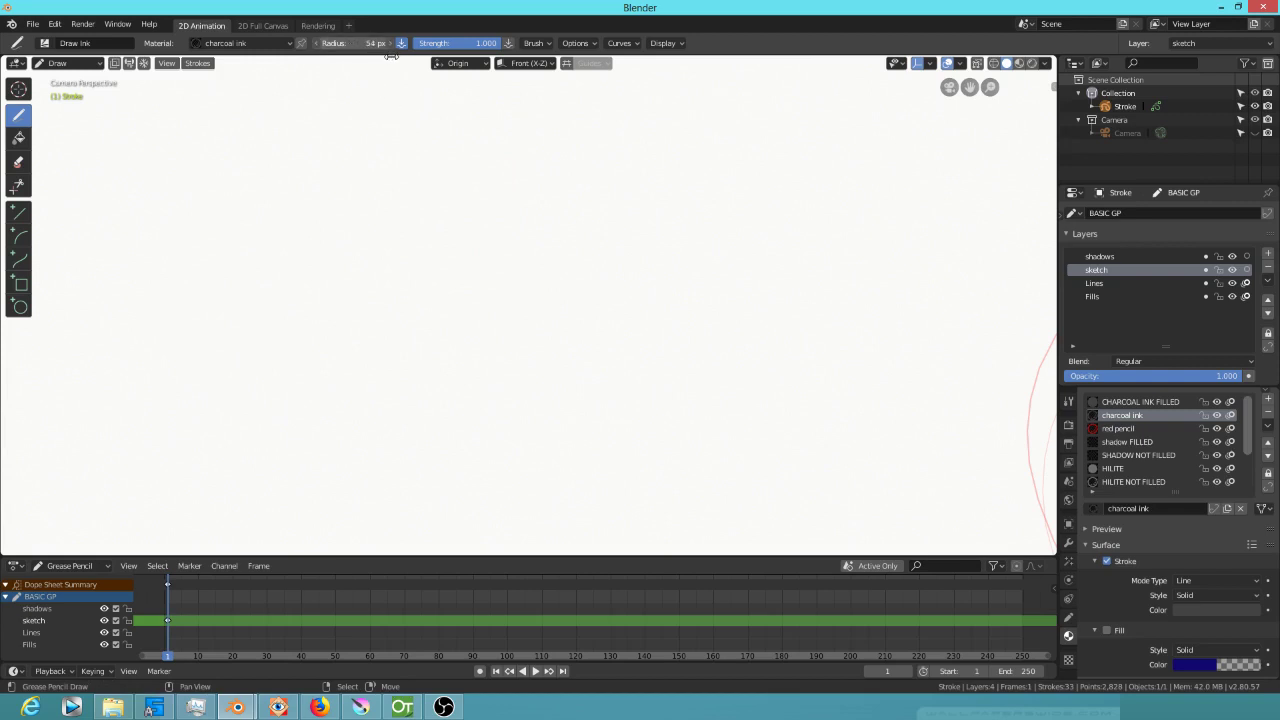
# Try the ink brush at a 54 px radius with two large curved strokes, undoing each one
pyautogui.moveTo(504, 208)
pyautogui.mouseDown()
pyautogui.moveTo(453, 277)
pyautogui.moveTo(345, 498)
pyautogui.moveTo(451, 462)
pyautogui.mouseUp()
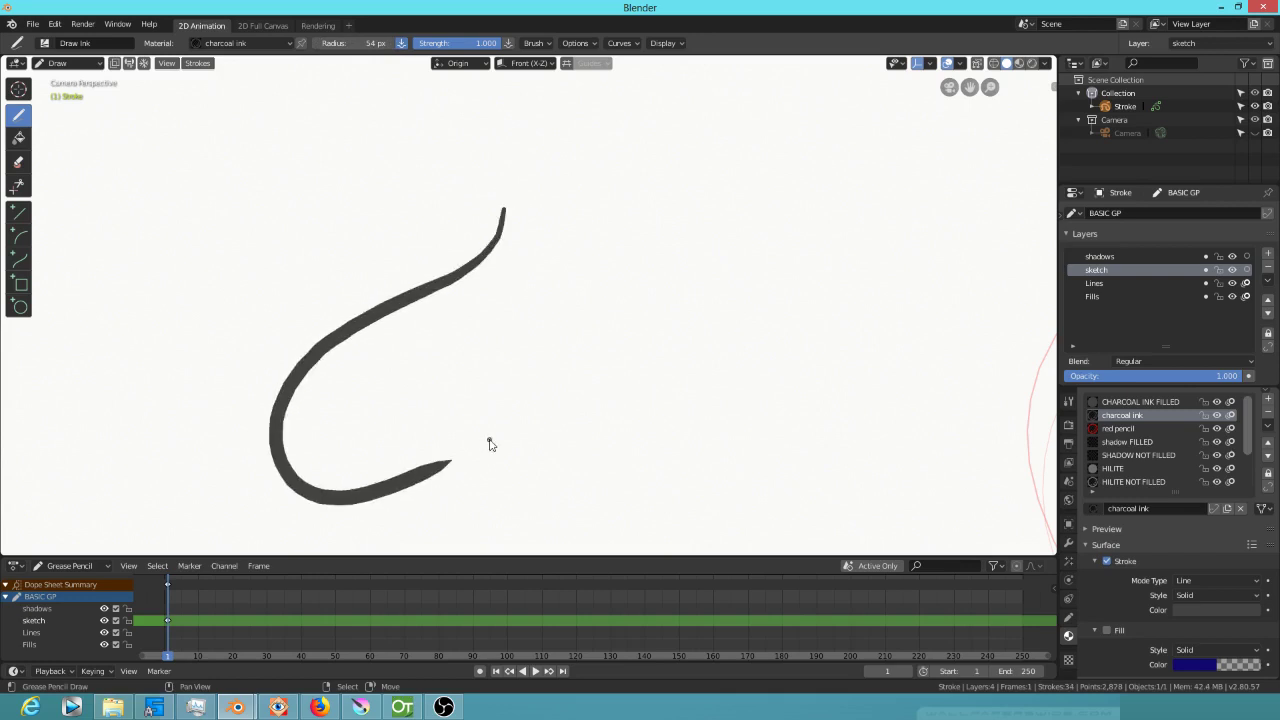
pyautogui.hotkey('ctrl', 'z')
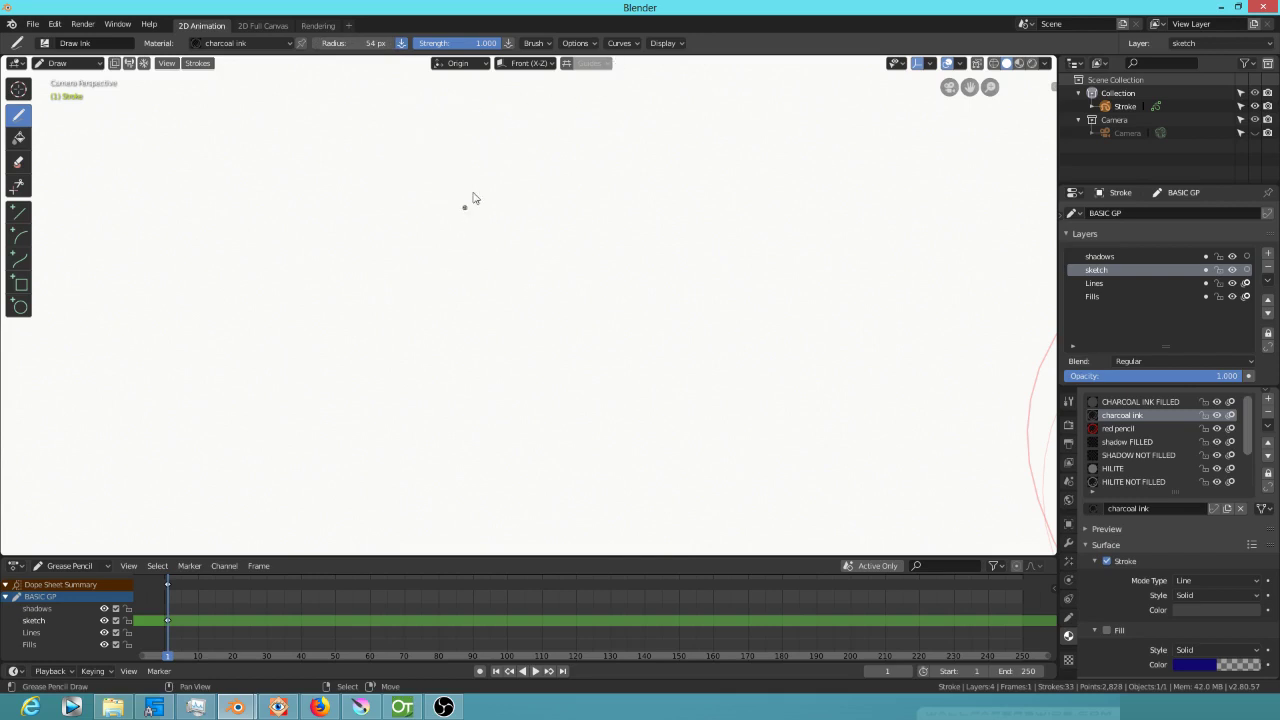
pyautogui.moveTo(264, 436)
pyautogui.mouseDown()
pyautogui.moveTo(366, 356)
pyautogui.moveTo(488, 131)
pyautogui.moveTo(580, 330)
pyautogui.moveTo(418, 440)
pyautogui.moveTo(362, 447)
pyautogui.mouseUp()
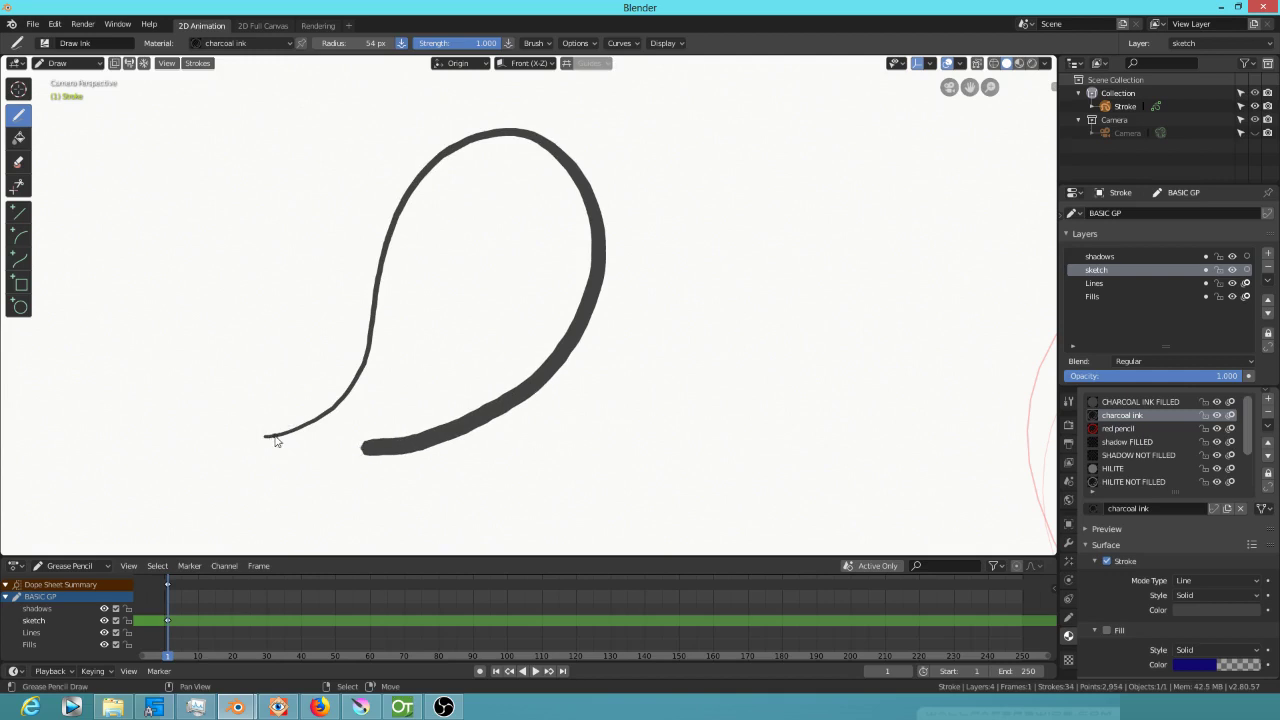
pyautogui.hotkey('ctrl', 'z')
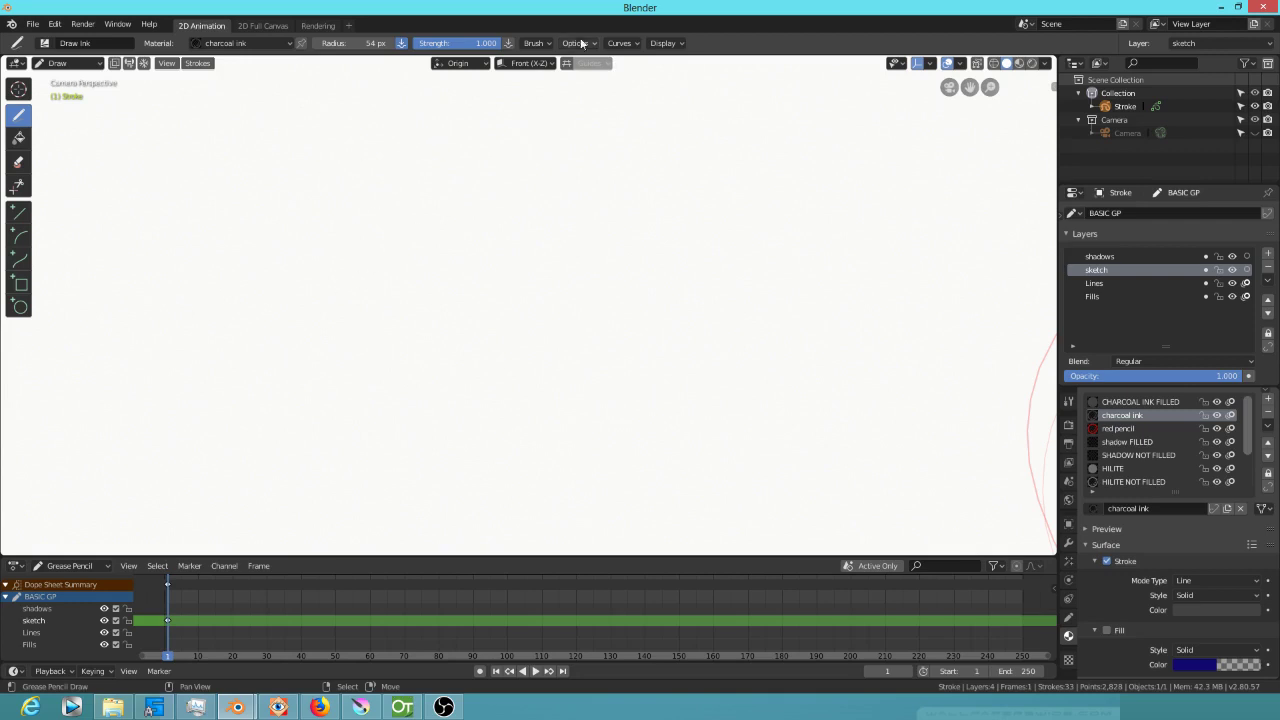
# Bend the brush's Sensitivity curve downward, restore it to a straight line, and draw a curved test stroke
pyautogui.click(637, 45)
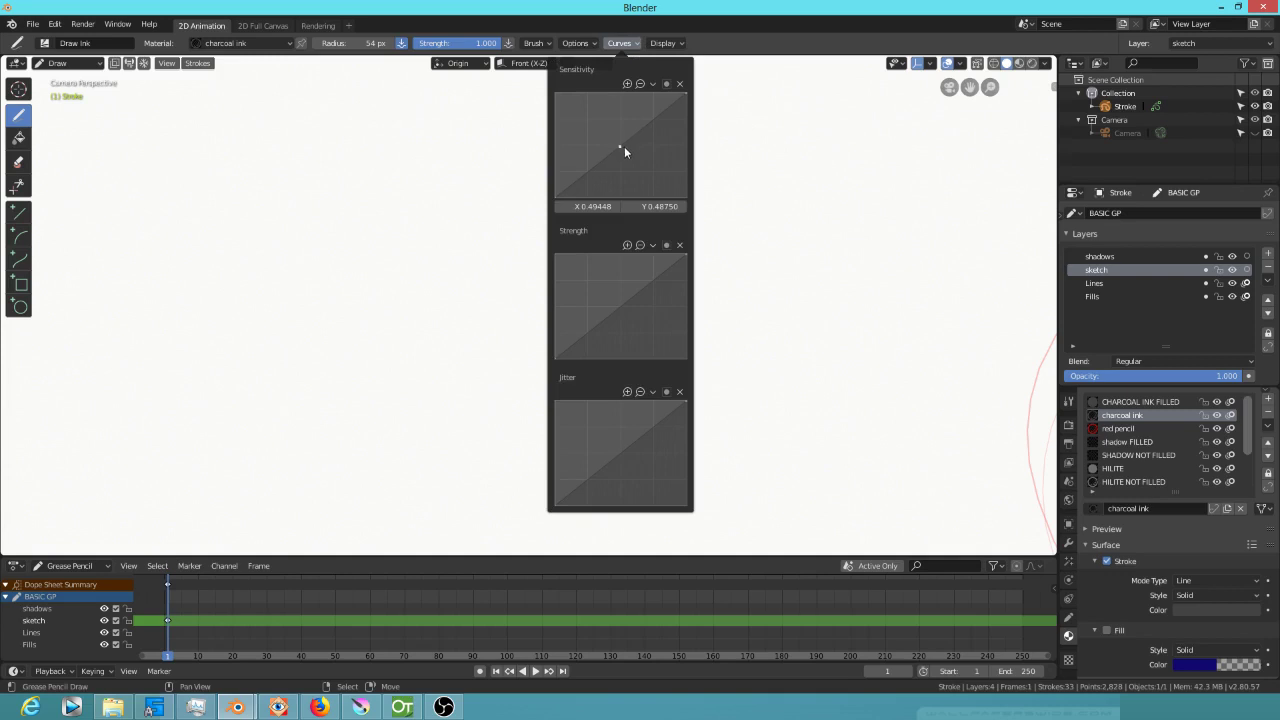
pyautogui.moveTo(620, 147); pyautogui.dragTo(639, 168)
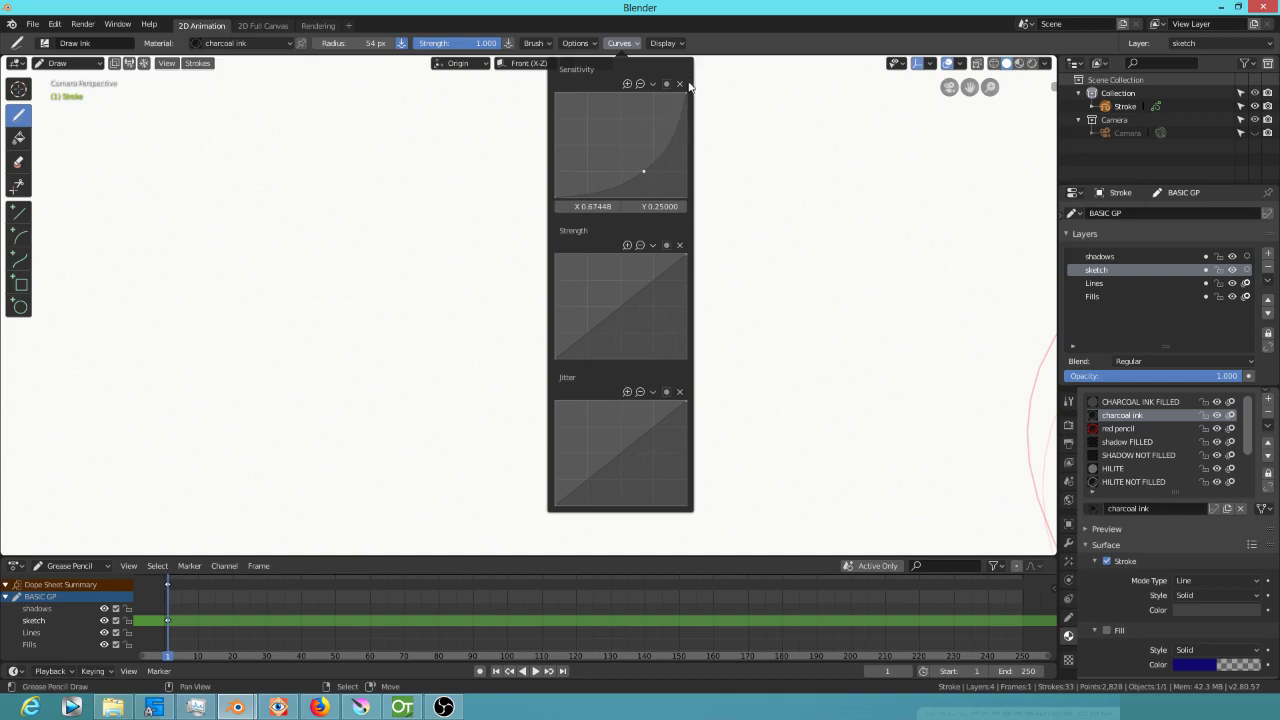
pyautogui.moveTo(642, 171); pyautogui.dragTo(619, 143)
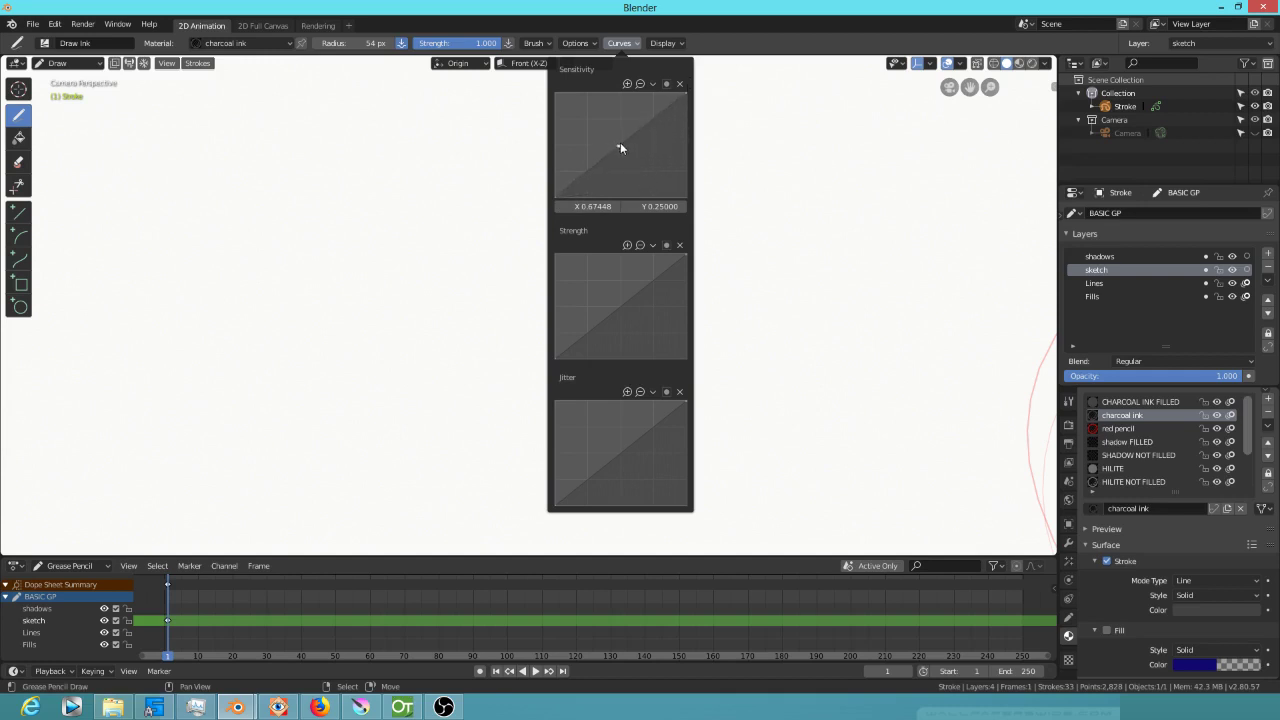
pyautogui.moveTo(189, 408)
pyautogui.mouseDown()
pyautogui.moveTo(191, 343)
pyautogui.moveTo(329, 166)
pyautogui.moveTo(378, 183)
pyautogui.mouseUp()
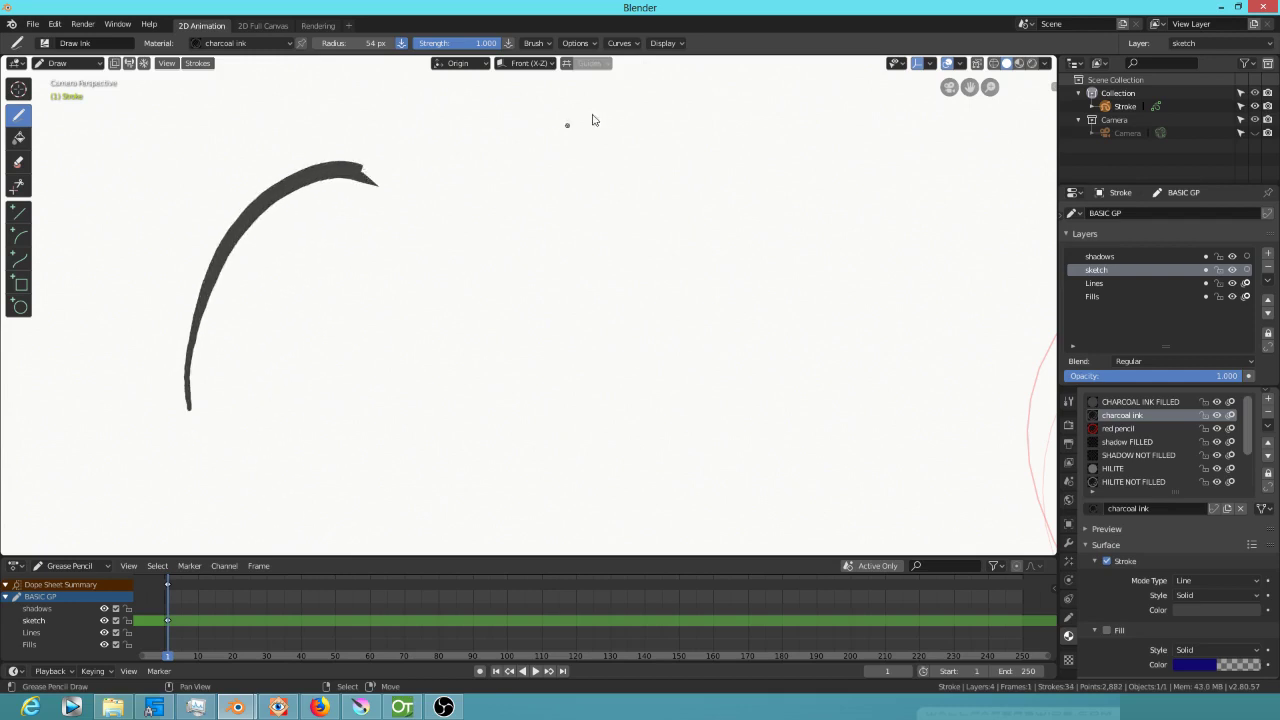
# Bend the Sensitivity curve downward at its middle point and draw a second arched stroke beside the first
pyautogui.click(628, 44)
pyautogui.moveTo(619, 146); pyautogui.dragTo(647, 171)
pyautogui.moveTo(270, 454)
pyautogui.mouseDown()
pyautogui.moveTo(309, 300)
pyautogui.moveTo(486, 217)
pyautogui.moveTo(504, 254)
pyautogui.mouseUp()
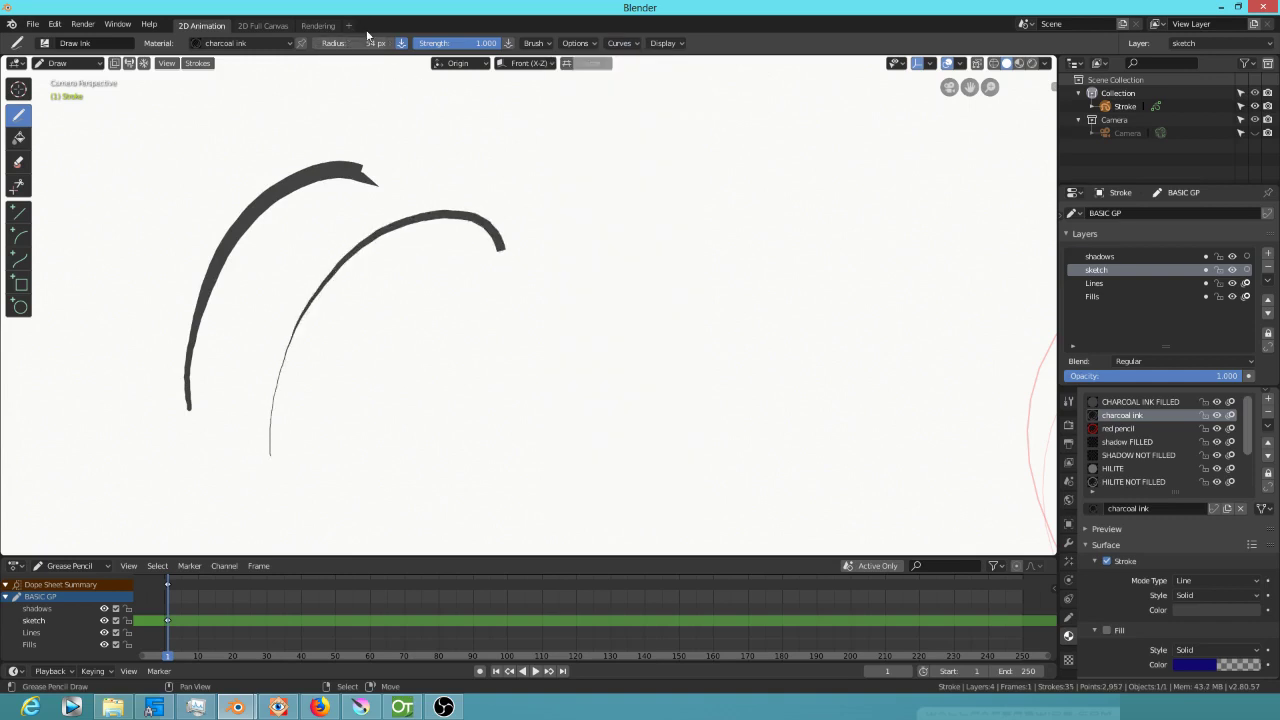
# Set the ink brush radius to 130 px and draw two S-shaped strokes that swell from thin to thick
pyautogui.moveTo(368, 43); pyautogui.dragTo(405, 44)
pyautogui.moveTo(618, 128)
pyautogui.mouseDown()
pyautogui.moveTo(596, 200)
pyautogui.moveTo(680, 237)
pyautogui.mouseUp()
pyautogui.moveTo(475, 278)
pyautogui.mouseDown()
pyautogui.moveTo(462, 310)
pyautogui.moveTo(498, 391)
pyautogui.mouseUp()
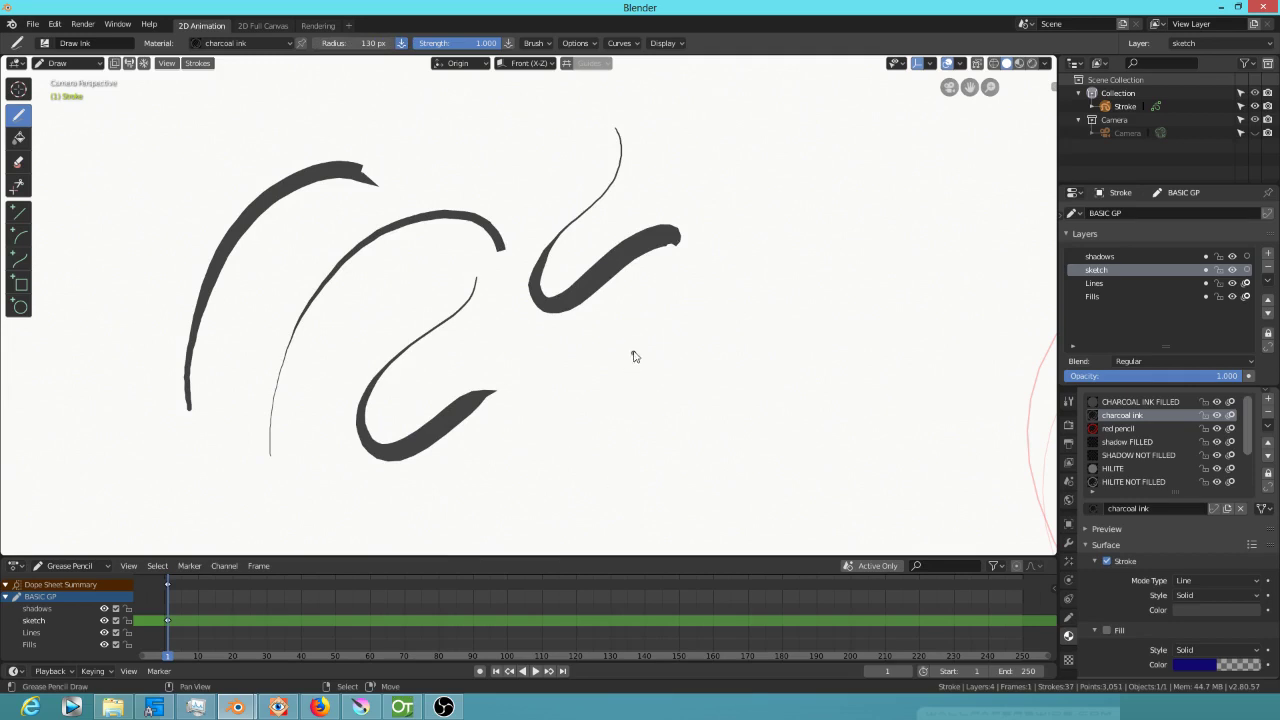
# Erase the four ink test strokes left of the face
pyautogui.scroll(-4, 592, 260)
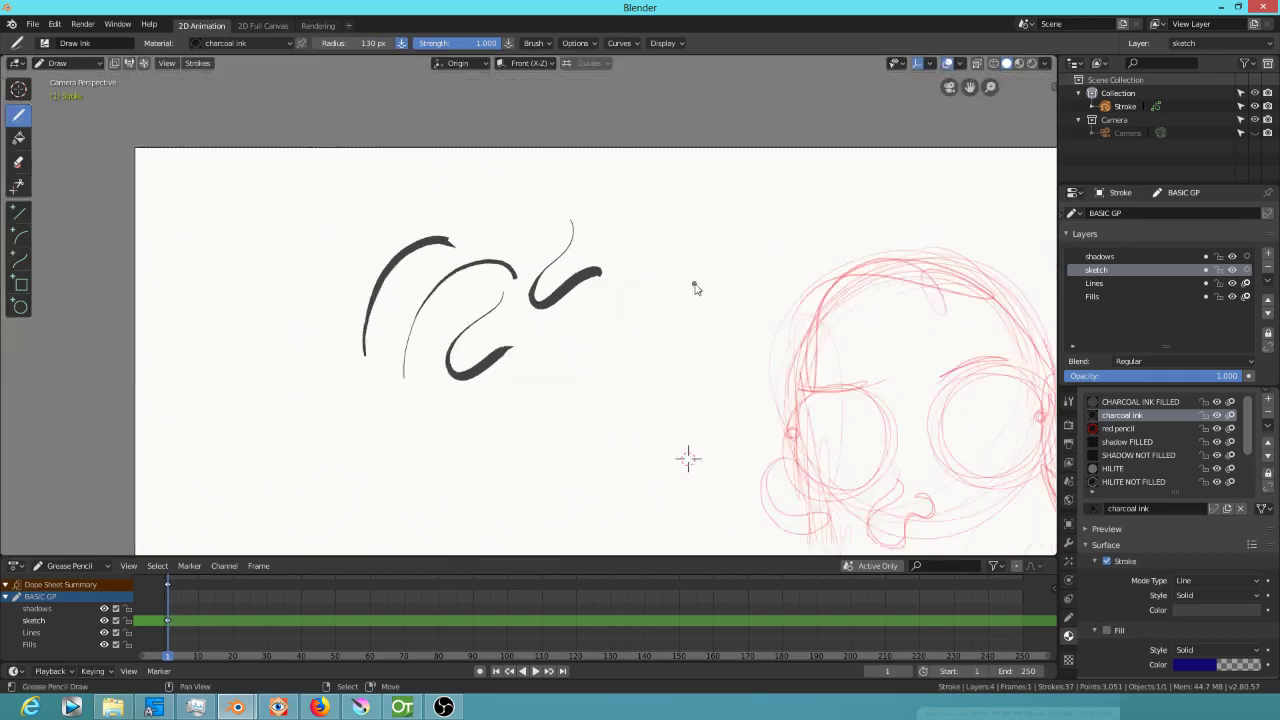
pyautogui.keyDown('shift'); pyautogui.moveTo(543, 220); pyautogui.dragTo(508, 273, button='middle'); pyautogui.keyUp('shift')
pyautogui.scroll(-1, 475, 195)
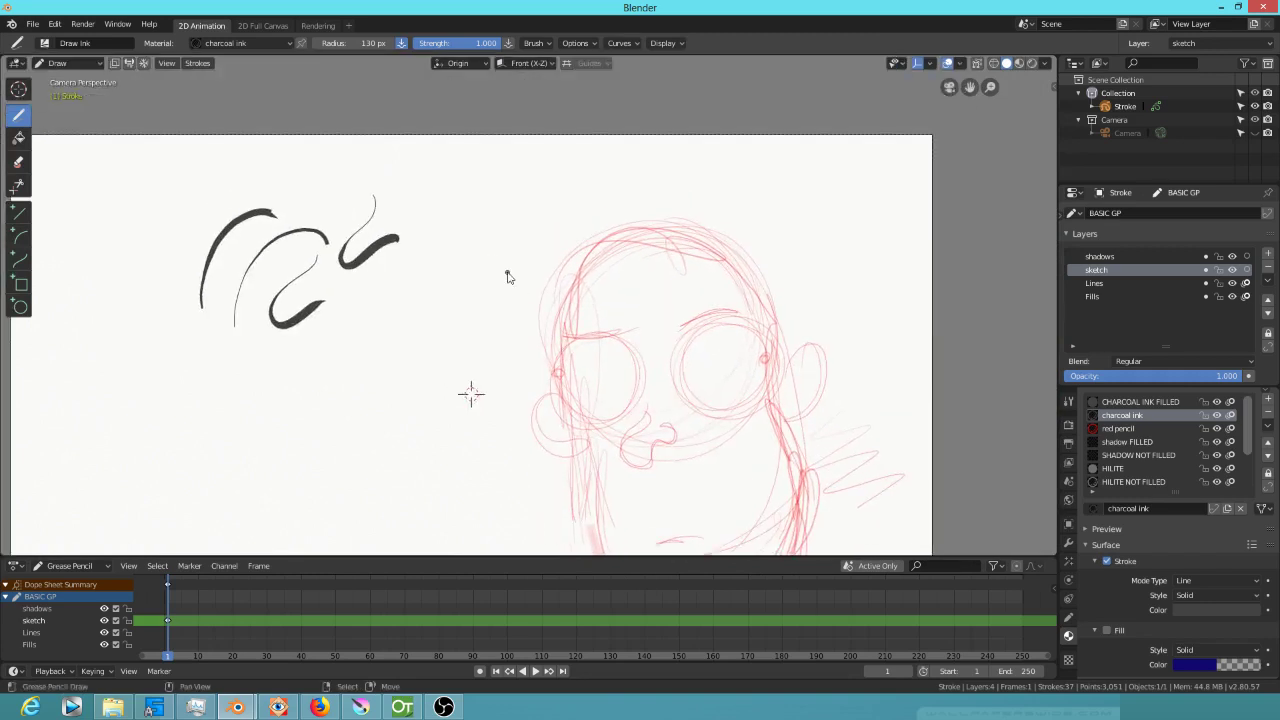
pyautogui.moveTo(437, 232)
pyautogui.keyDown('ctrl'); pyautogui.mouseDown(button='right')
pyautogui.moveTo(356, 146)
pyautogui.moveTo(418, 296)
pyautogui.mouseUp(button='right'); pyautogui.keyUp('ctrl')
pyautogui.keyDown('ctrl'); pyautogui.keyDown('alt'); pyautogui.moveTo(418, 296); pyautogui.dragTo(431, 255); pyautogui.keyUp('alt'); pyautogui.keyUp('ctrl')
# Draw ink arrows pointing from beside the face to the layer and material lists, and undo them
pyautogui.moveTo(642, 364)
pyautogui.keyDown('shift'); pyautogui.mouseDown(button='middle')
pyautogui.moveTo(674, 361)
pyautogui.moveTo(530, 252)
pyautogui.mouseUp(button='middle'); pyautogui.keyUp('shift')
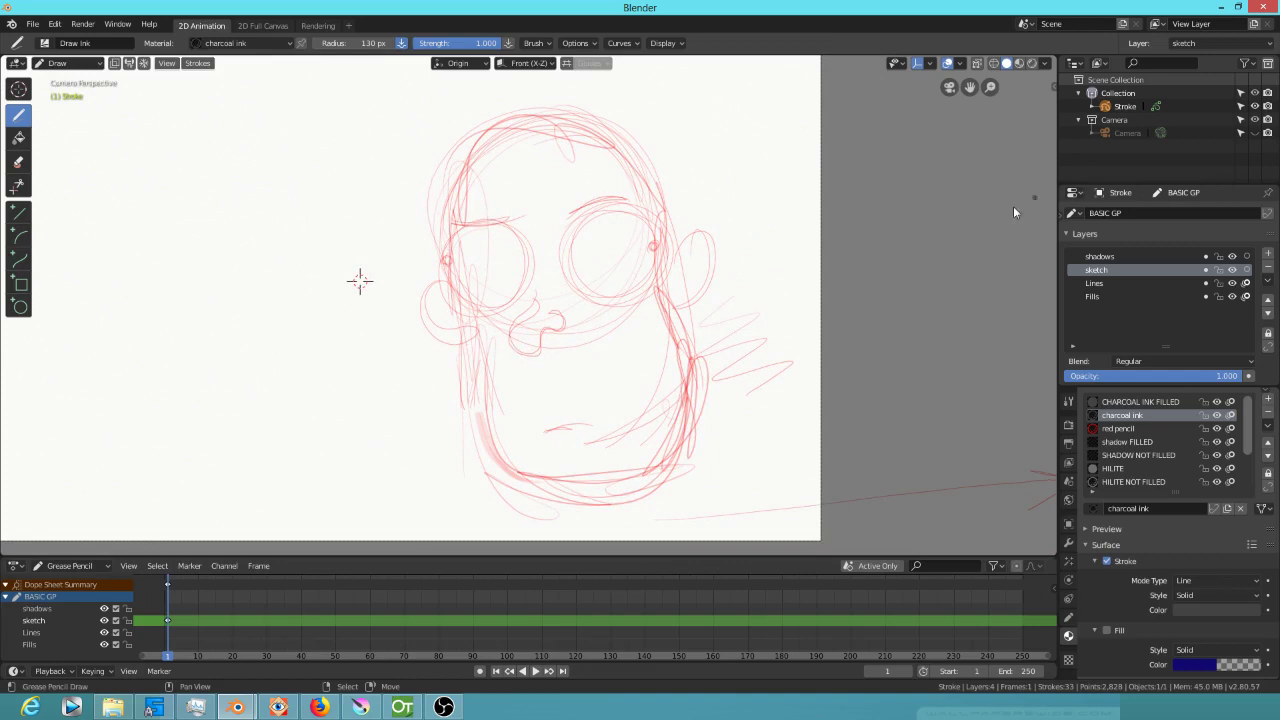
pyautogui.moveTo(748, 459); pyautogui.dragTo(1036, 304)
pyautogui.moveTo(1046, 299)
pyautogui.mouseDown()
pyautogui.moveTo(1022, 326)
pyautogui.moveTo(995, 294)
pyautogui.moveTo(1010, 342)
pyautogui.moveTo(975, 320)
pyautogui.moveTo(754, 458)
pyautogui.moveTo(1036, 308)
pyautogui.moveTo(1012, 318)
pyautogui.mouseUp()
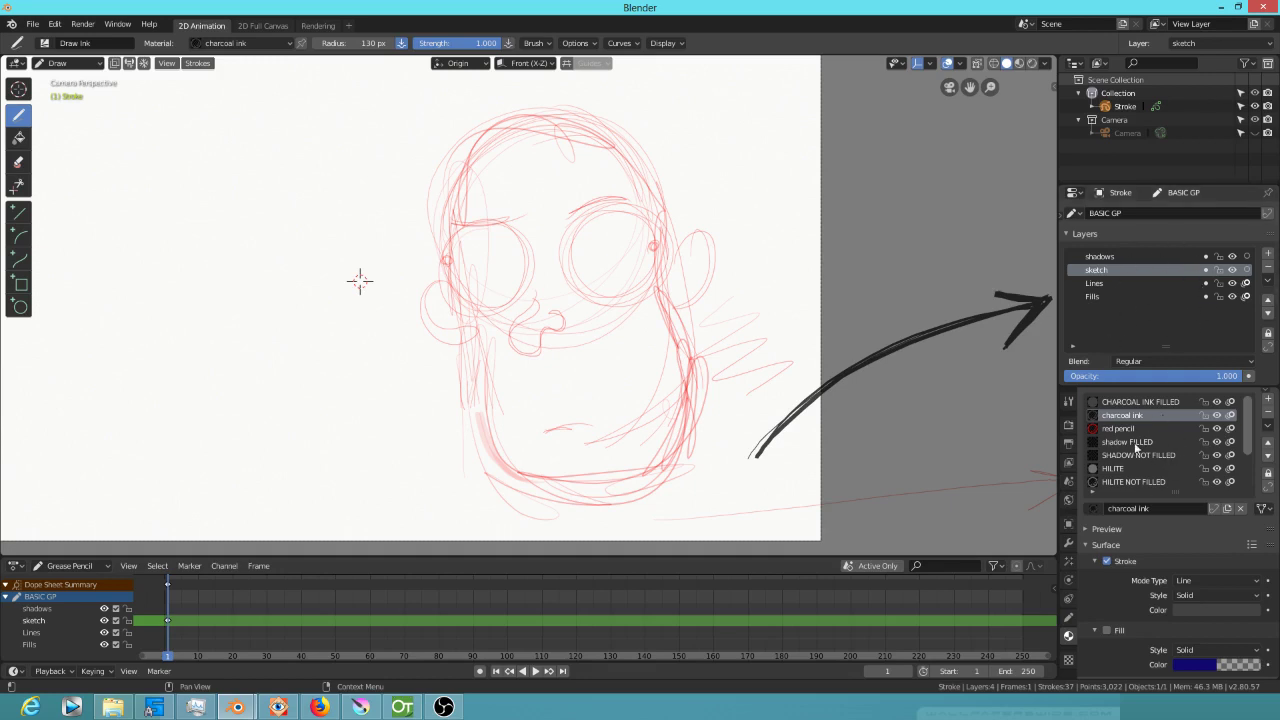
pyautogui.moveTo(822, 522)
pyautogui.mouseDown()
pyautogui.moveTo(1042, 458)
pyautogui.moveTo(1000, 455)
pyautogui.mouseUp()
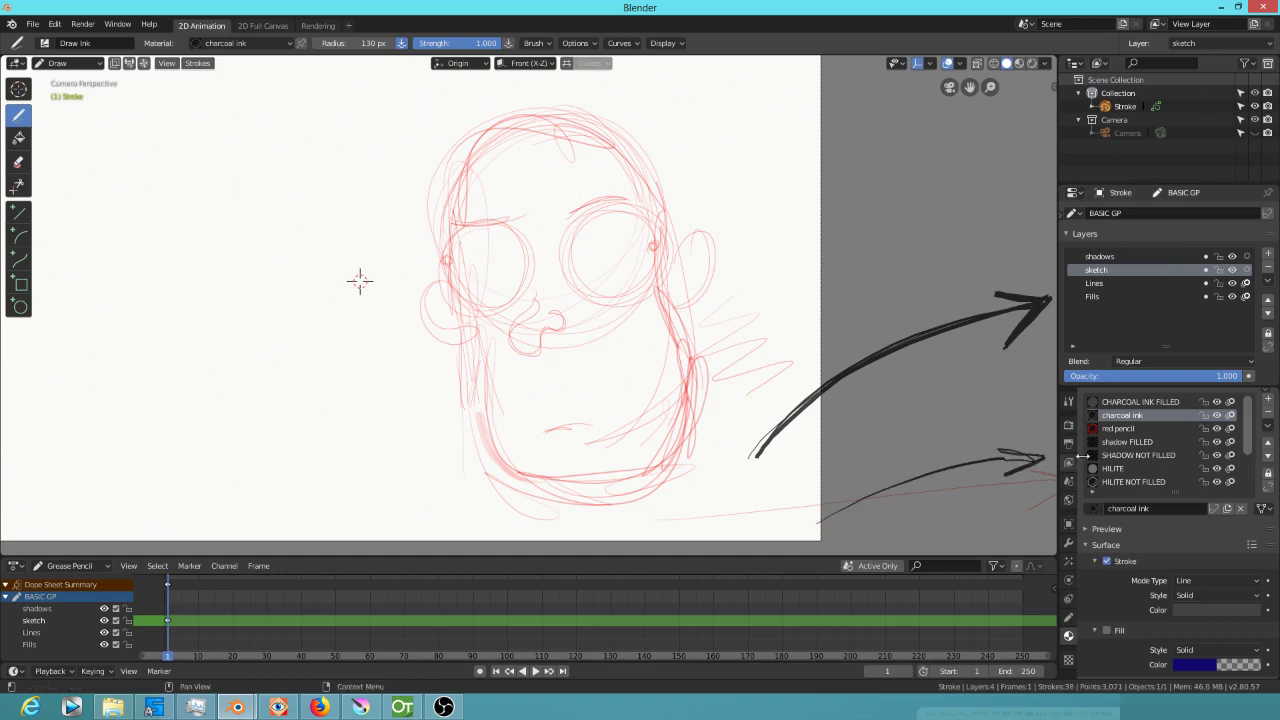
pyautogui.hotkey('ctrl', 'z')
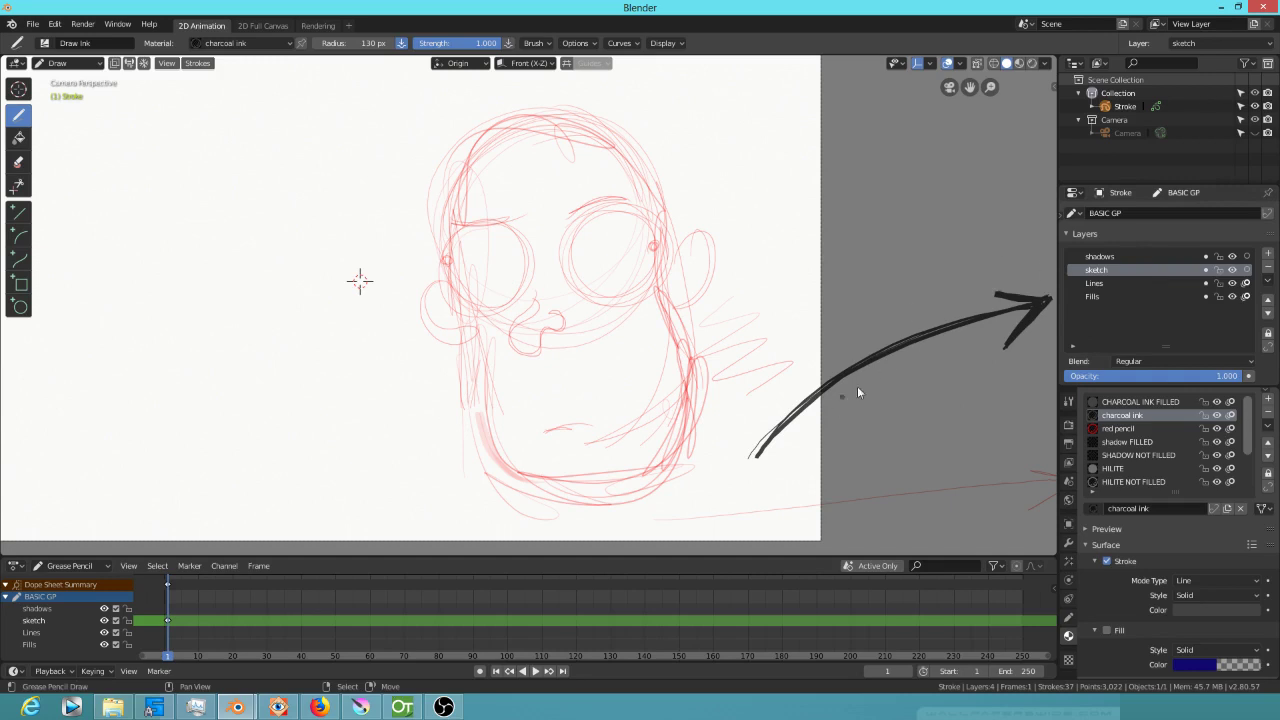
pyautogui.hotkey('ctrl', 'z')
pyautogui.hotkey('ctrl', 'z')
pyautogui.hotkey('ctrl', 'z')
pyautogui.hotkey('ctrl', 'z')
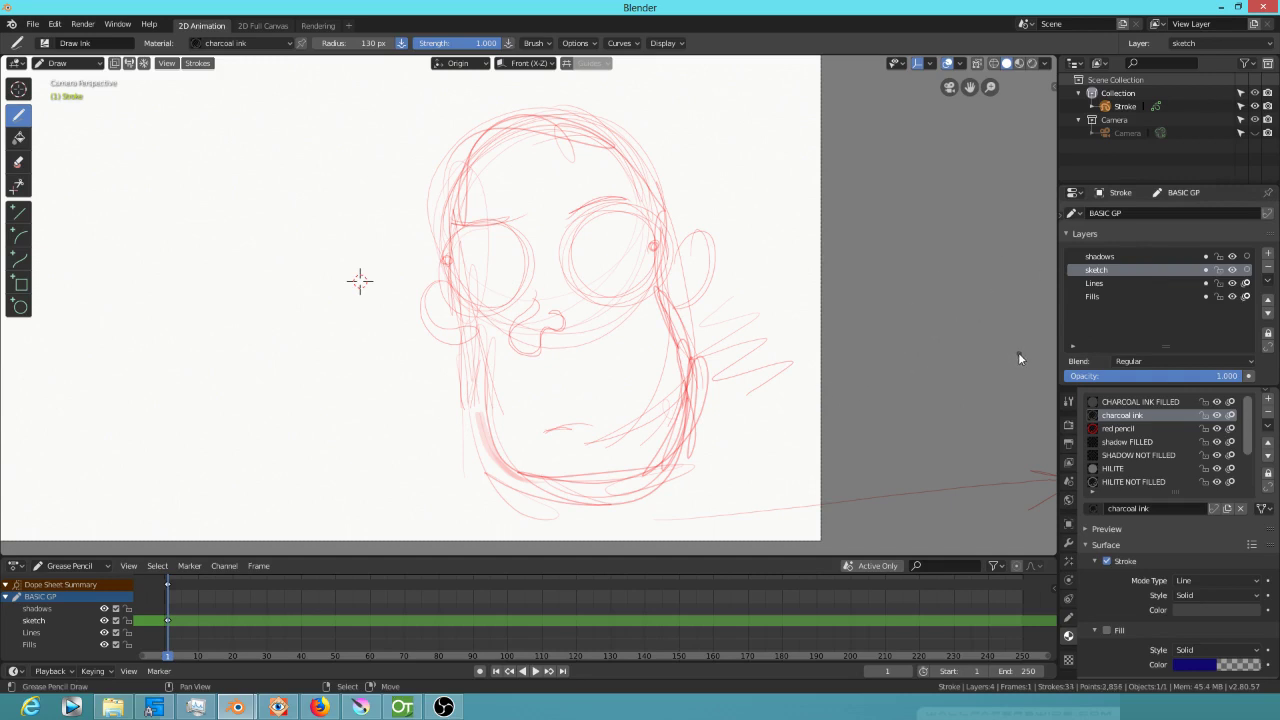
# Rename the Lines layer to ink
pyautogui.click(1113, 283)
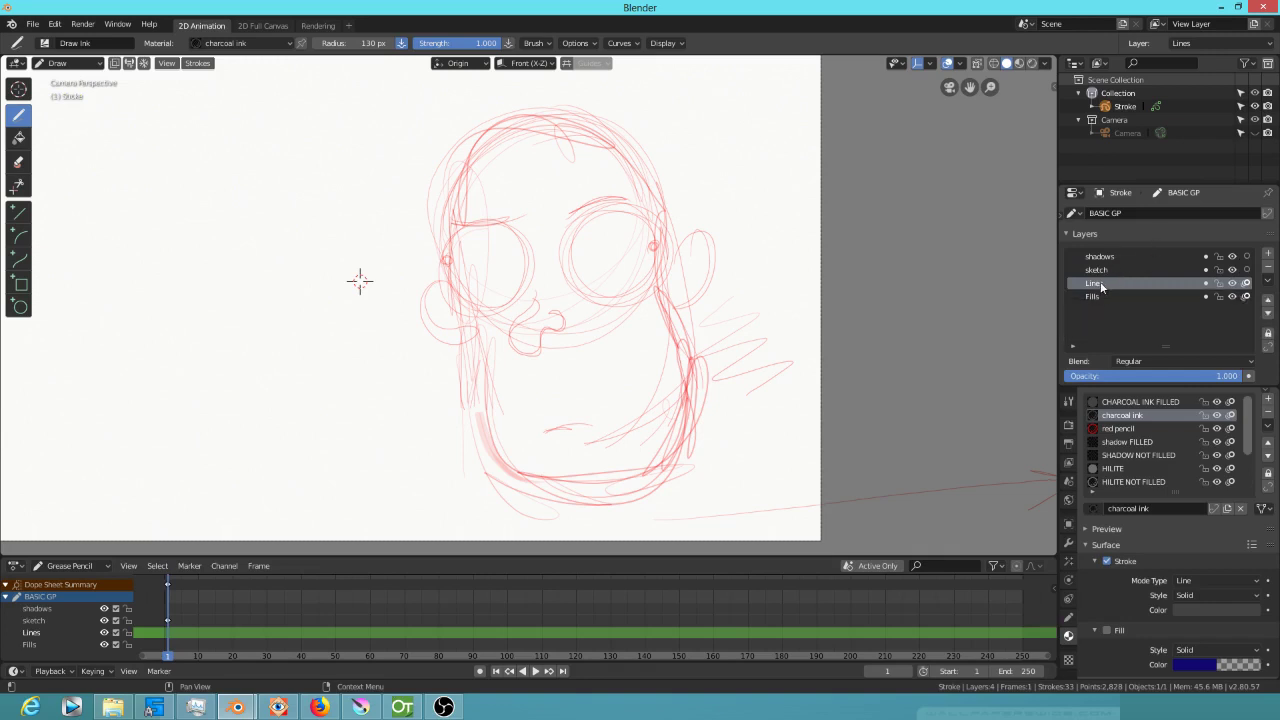
pyautogui.write('L')
pyautogui.write('nk')
pyautogui.press('Return')
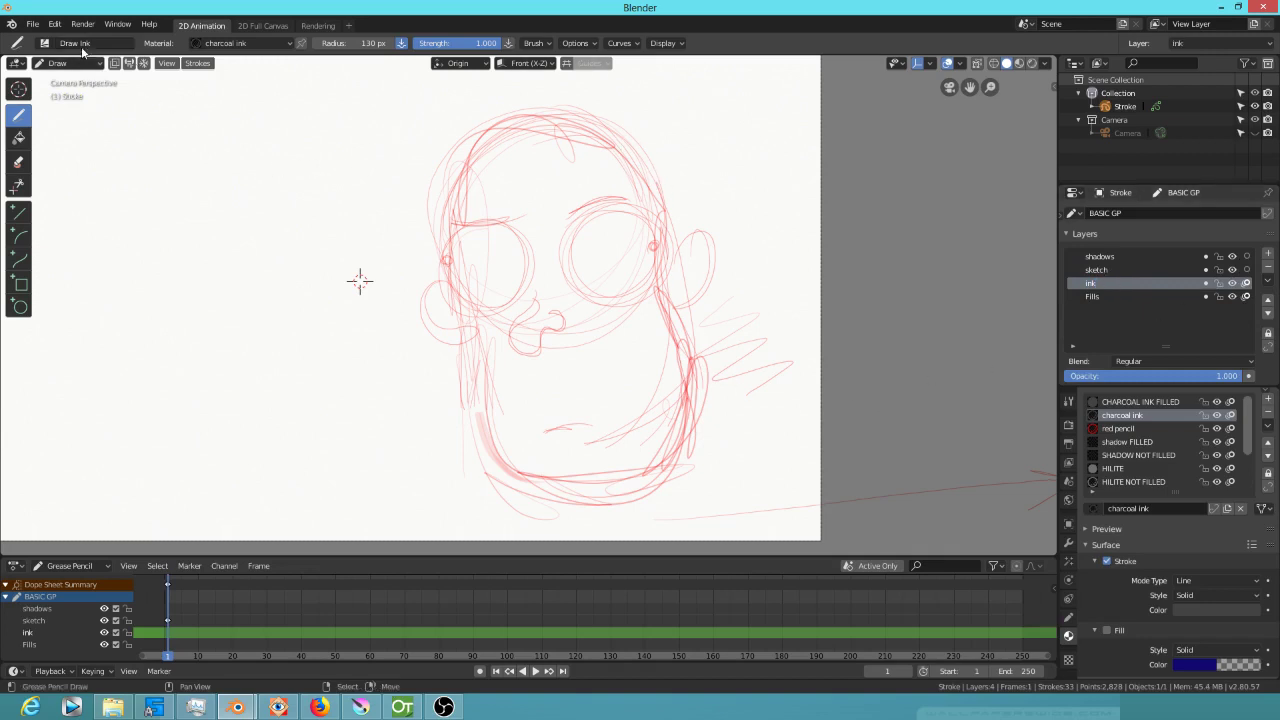
# Set the ink brush radius to 60 px and draw a looping test stroke left of the face
pyautogui.moveTo(354, 44); pyautogui.dragTo(318, 46)
pyautogui.click(630, 45)
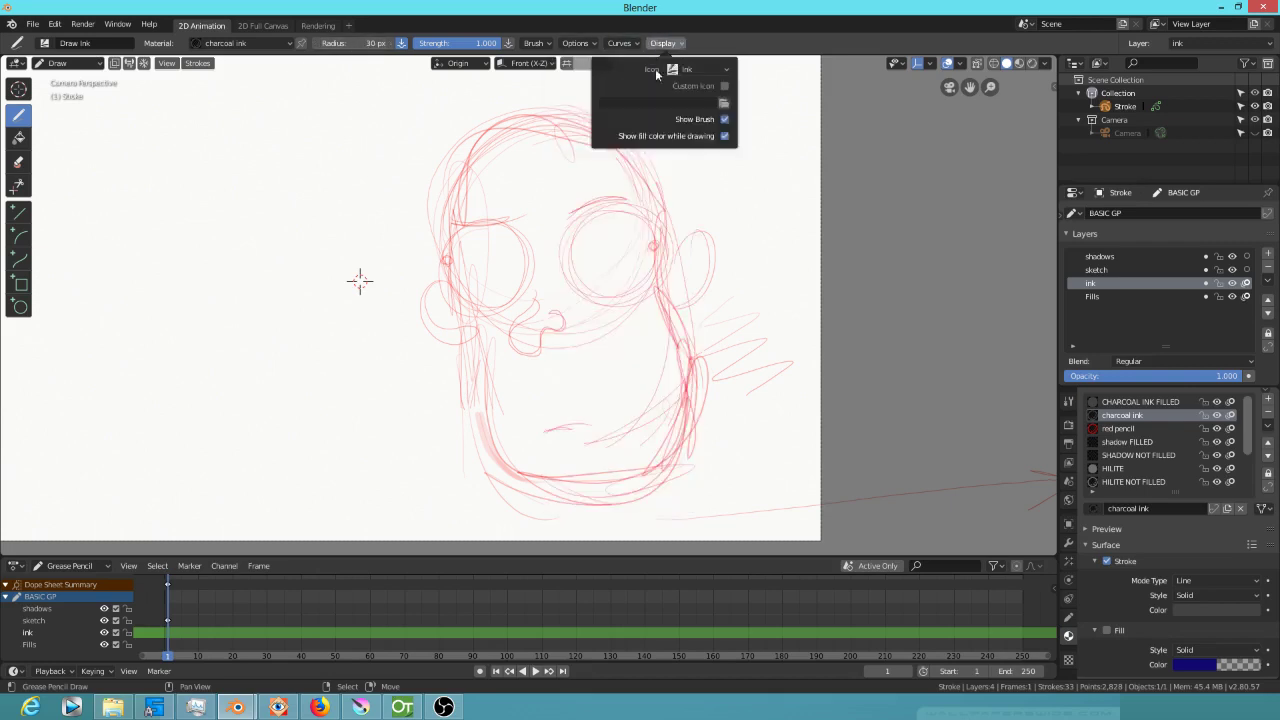
pyautogui.click(358, 43)
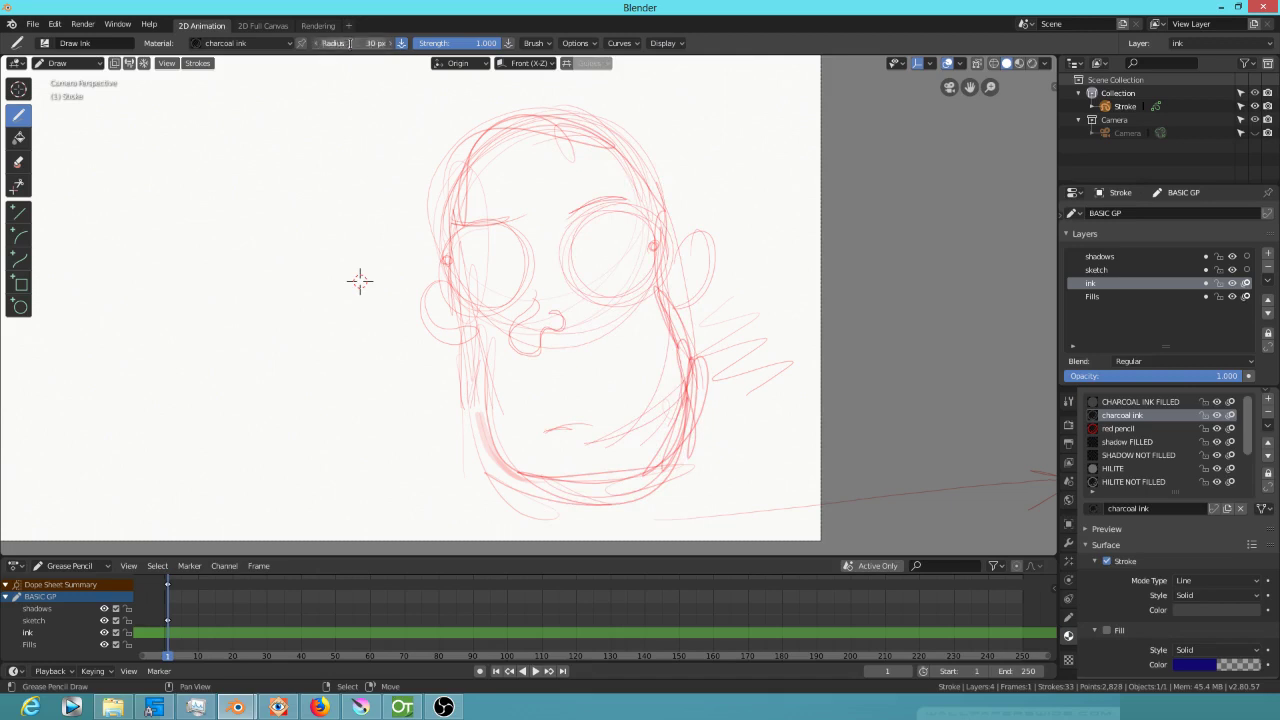
pyautogui.write('60')
pyautogui.press('Return')
pyautogui.moveTo(328, 107)
pyautogui.mouseDown()
pyautogui.moveTo(197, 275)
pyautogui.moveTo(291, 213)
pyautogui.moveTo(185, 310)
pyautogui.moveTo(288, 197)
pyautogui.mouseUp()
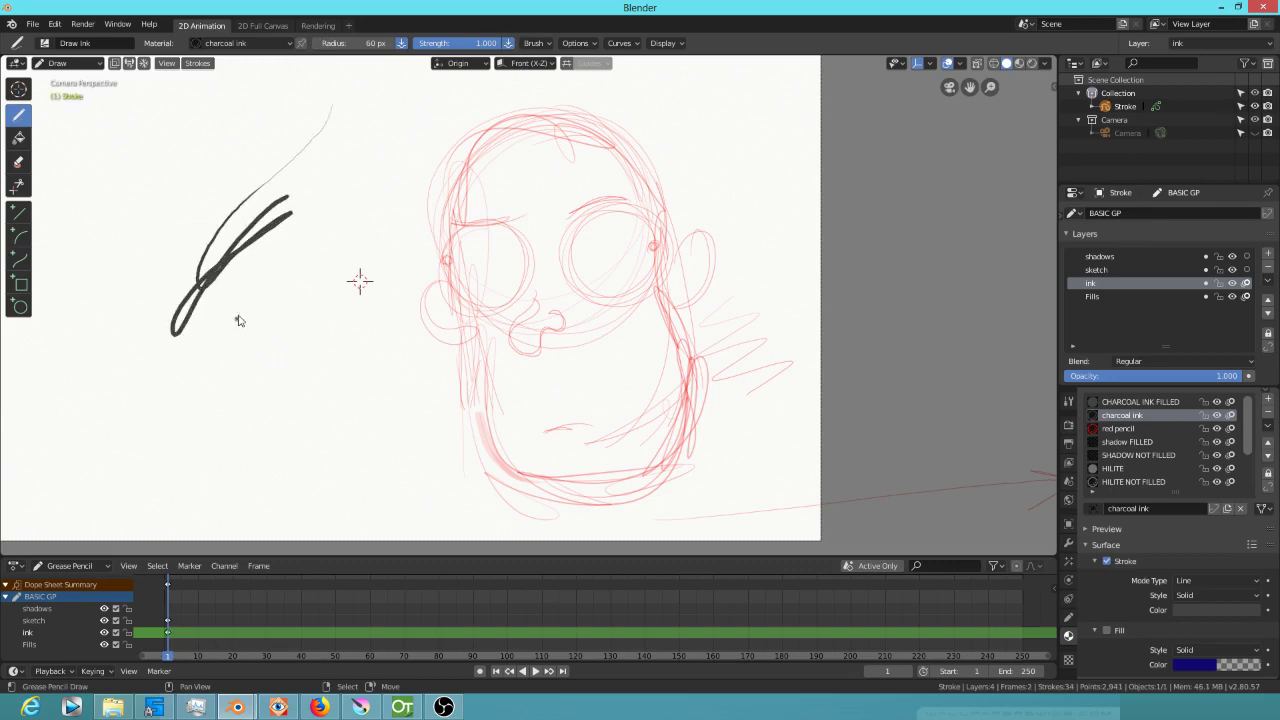
# Set the brush radius to 220 px, scribble thick zigzag strokes left of the face, and erase all the test strokes
pyautogui.moveTo(378, 45); pyautogui.dragTo(470, 46)
pyautogui.moveTo(328, 230)
pyautogui.mouseDown()
pyautogui.moveTo(256, 356)
pyautogui.moveTo(342, 444)
pyautogui.mouseUp()
pyautogui.moveTo(318, 372)
pyautogui.mouseDown()
pyautogui.moveTo(282, 466)
pyautogui.moveTo(404, 446)
pyautogui.moveTo(388, 466)
pyautogui.moveTo(418, 402)
pyautogui.mouseUp()
pyautogui.moveTo(375, 462); pyautogui.dragTo(321, 291)
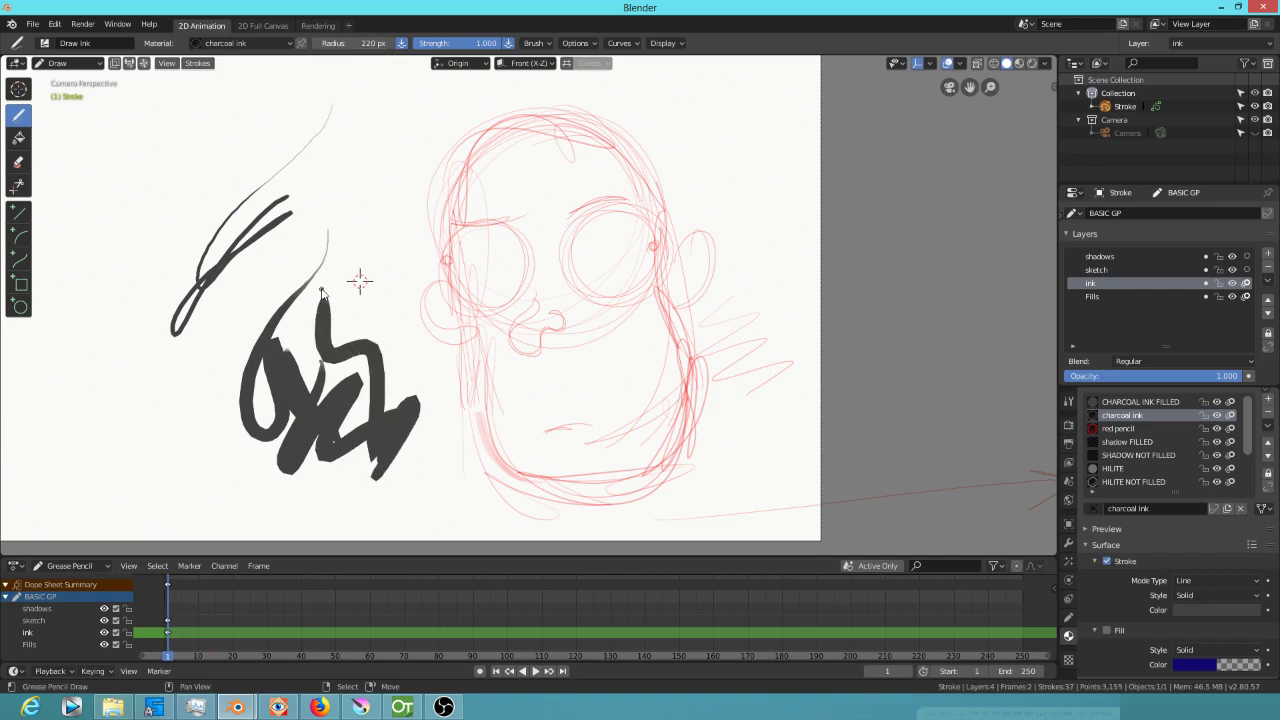
pyautogui.moveTo(352, 233)
pyautogui.keyDown('ctrl'); pyautogui.mouseDown(button='right')
pyautogui.moveTo(408, 494)
pyautogui.moveTo(428, 386)
pyautogui.moveTo(351, 220)
pyautogui.mouseUp(button='right'); pyautogui.keyUp('ctrl')
pyautogui.moveTo(351, 216)
pyautogui.keyDown('ctrl'); pyautogui.keyDown('alt'); pyautogui.mouseDown()
pyautogui.moveTo(173, 184)
pyautogui.moveTo(294, 509)
pyautogui.moveTo(434, 456)
pyautogui.moveTo(430, 445)
pyautogui.mouseUp(); pyautogui.keyUp('alt'); pyautogui.keyUp('ctrl')
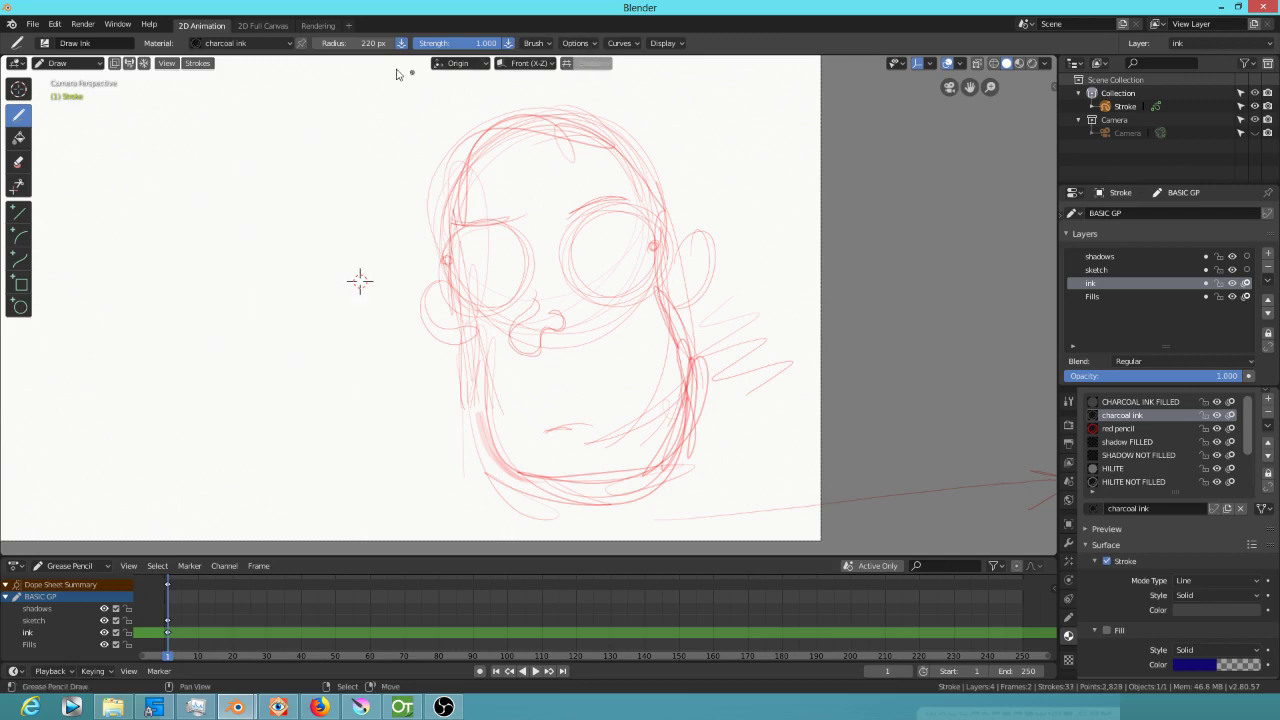
# Set the ink brush radius to 184 px, raise its Active Smooth value, and undo a quick test stroke
pyautogui.moveTo(370, 43); pyautogui.dragTo(350, 50)
pyautogui.click(596, 45)
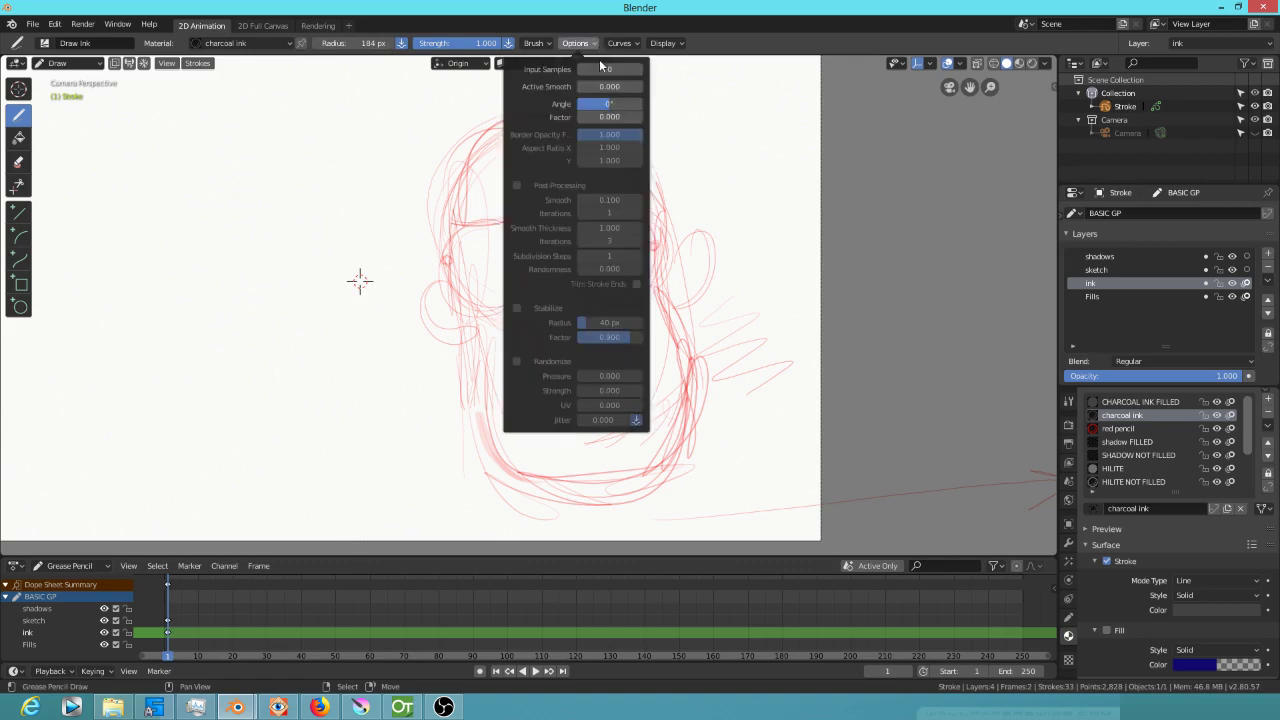
pyautogui.moveTo(606, 87); pyautogui.dragTo(650, 93)
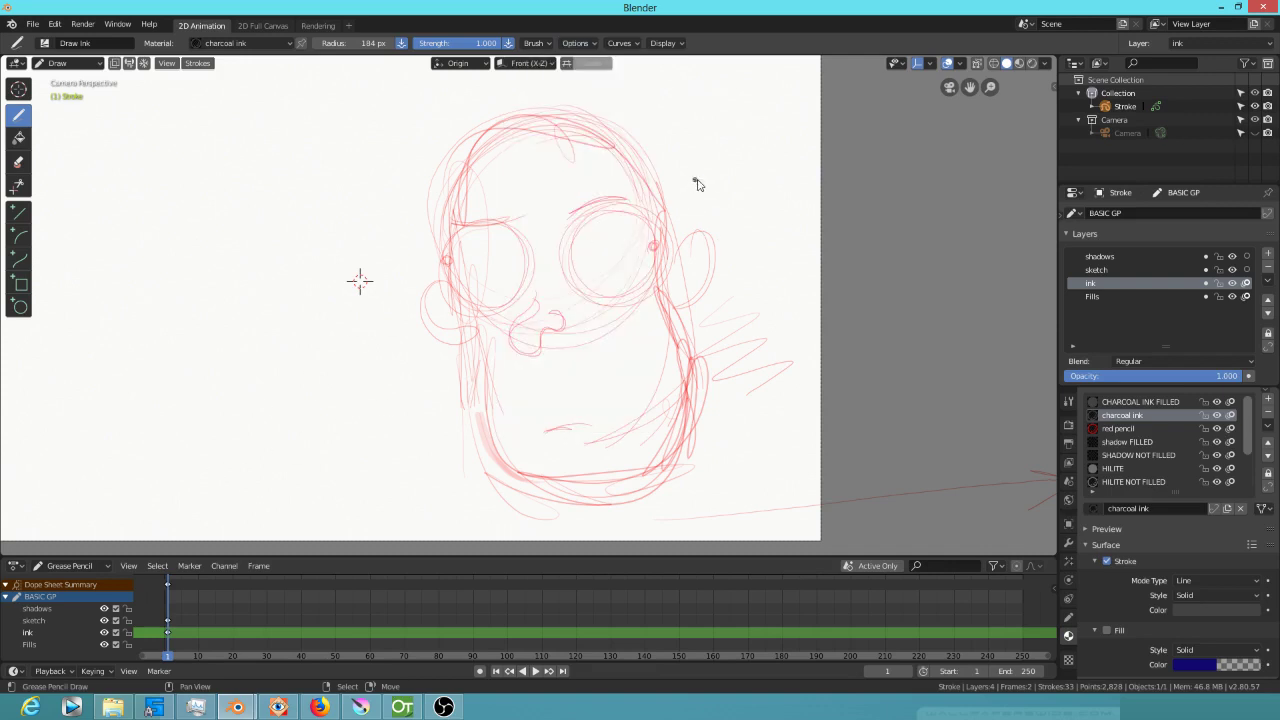
pyautogui.moveTo(252, 130)
pyautogui.mouseDown()
pyautogui.moveTo(258, 165)
pyautogui.moveTo(200, 243)
pyautogui.moveTo(205, 352)
pyautogui.moveTo(270, 228)
pyautogui.moveTo(288, 340)
pyautogui.moveTo(342, 248)
pyautogui.moveTo(320, 188)
pyautogui.mouseUp()
pyautogui.hotkey('ctrl', 'z')
# Ink the head outline, both ears with inner folds, the nose and a frowning mouth over the red sketch
pyautogui.moveTo(663, 222)
pyautogui.mouseDown()
pyautogui.moveTo(626, 146)
pyautogui.moveTo(508, 111)
pyautogui.moveTo(444, 225)
pyautogui.moveTo(449, 288)
pyautogui.moveTo(414, 292)
pyautogui.moveTo(460, 352)
pyautogui.moveTo(462, 396)
pyautogui.moveTo(510, 496)
pyautogui.moveTo(676, 466)
pyautogui.moveTo(686, 302)
pyautogui.moveTo(718, 232)
pyautogui.moveTo(671, 248)
pyautogui.moveTo(655, 175)
pyautogui.mouseUp()
pyautogui.moveTo(706, 236); pyautogui.dragTo(689, 272)
pyautogui.moveTo(426, 298); pyautogui.dragTo(450, 322)
pyautogui.moveTo(533, 277)
pyautogui.mouseDown()
pyautogui.moveTo(506, 346)
pyautogui.moveTo(558, 332)
pyautogui.moveTo(545, 318)
pyautogui.mouseUp()
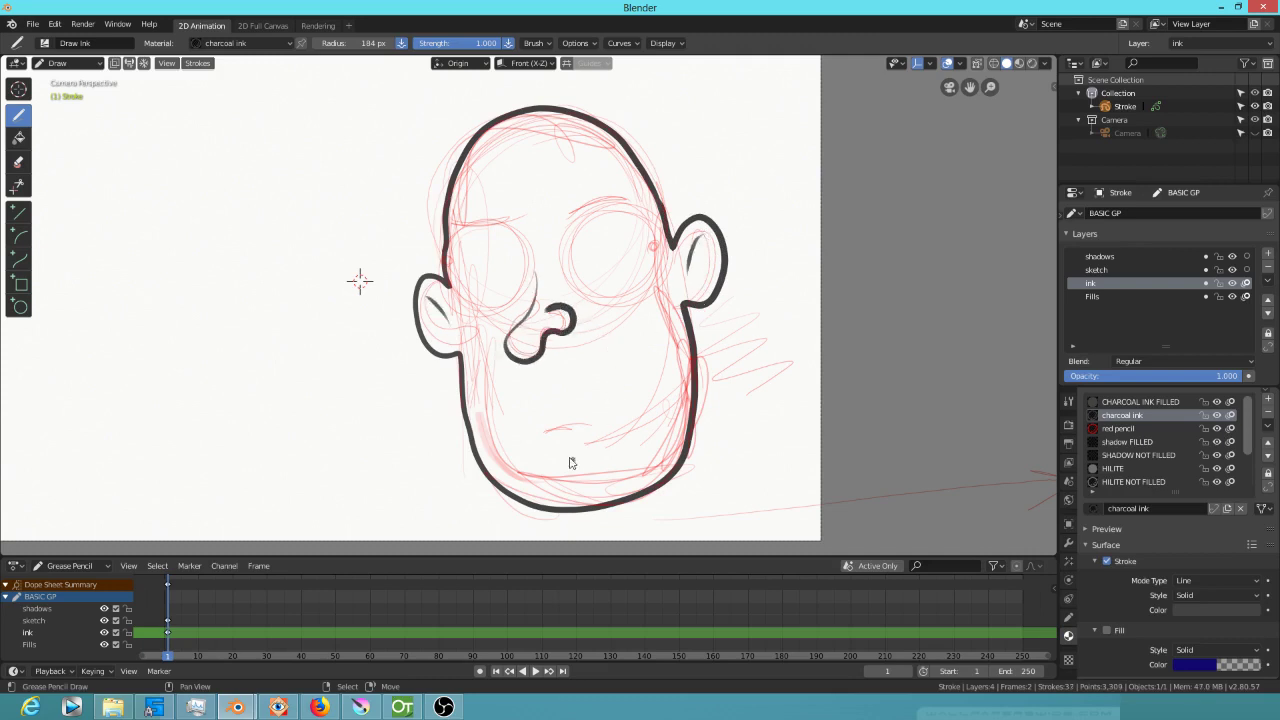
pyautogui.moveTo(535, 440); pyautogui.dragTo(614, 428)
pyautogui.moveTo(82, 428)
pyautogui.mouseDown()
pyautogui.moveTo(33, 342)
pyautogui.moveTo(57, 355)
pyautogui.mouseUp()
pyautogui.hotkey('ctrl', 'z')
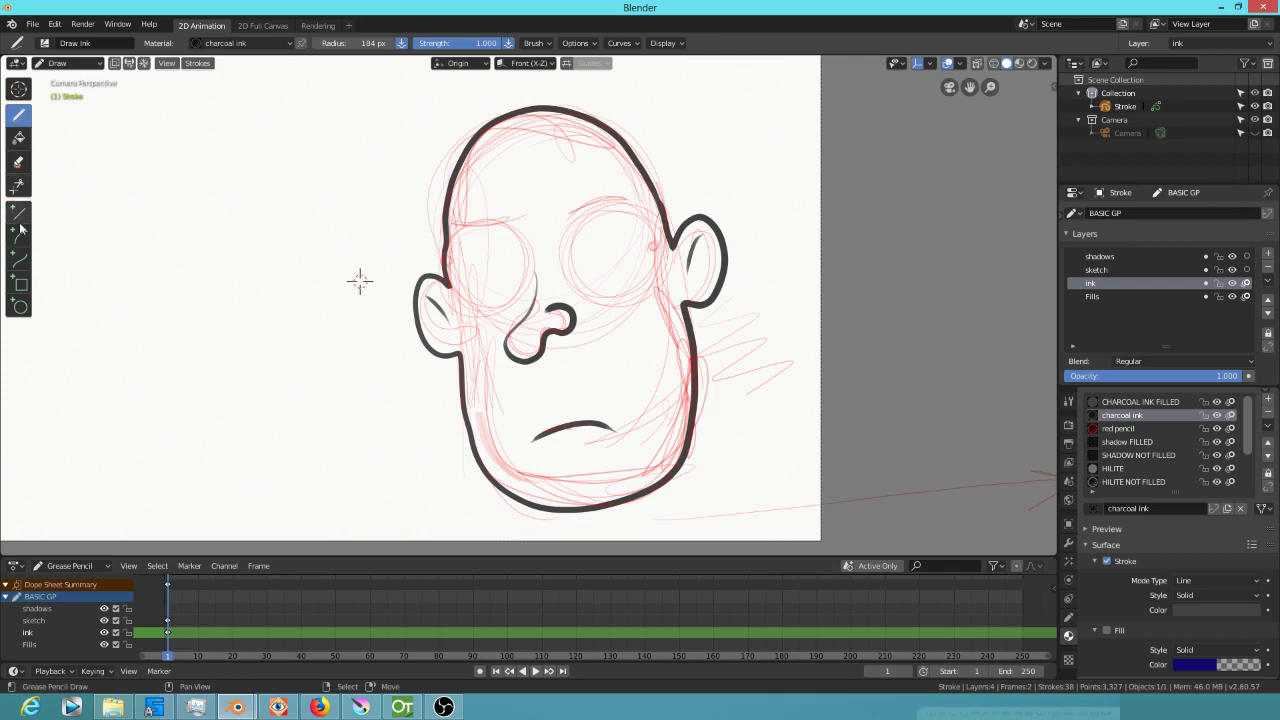
# Try inking the right-hand eye with the Circle tool at the 184 px radius, and undo it
pyautogui.click(21, 309)
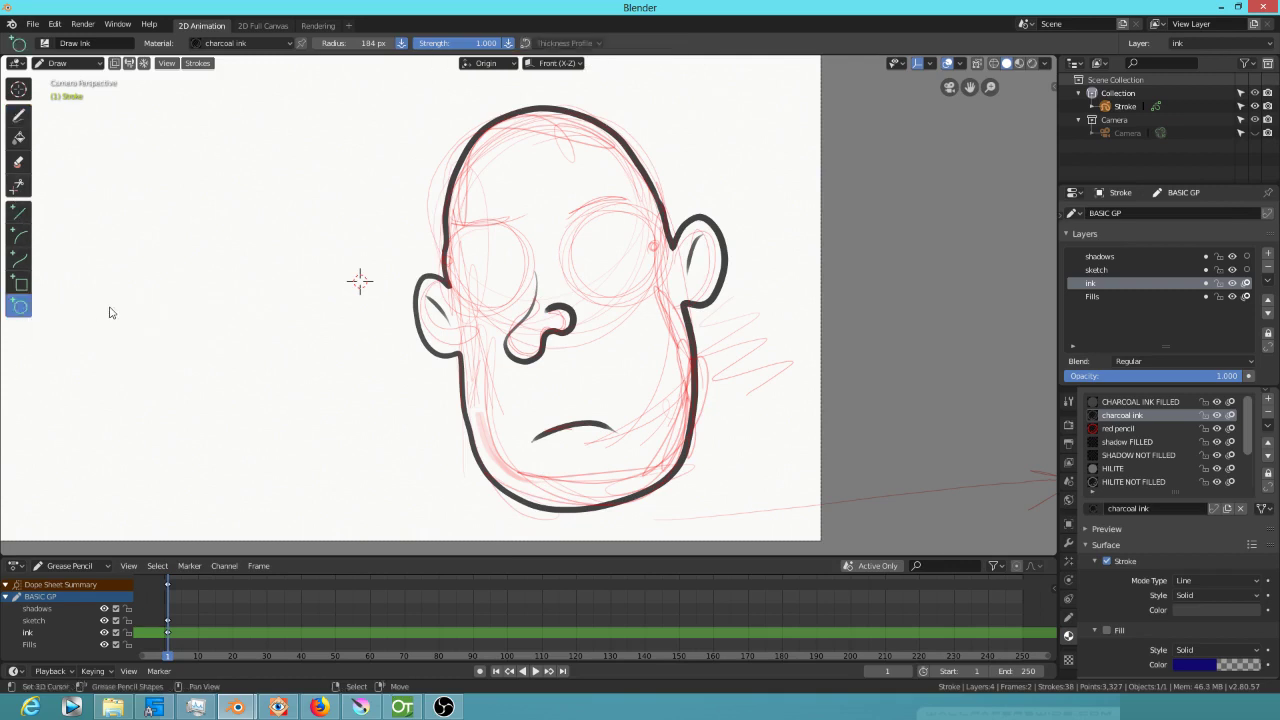
pyautogui.moveTo(565, 228); pyautogui.dragTo(666, 308)
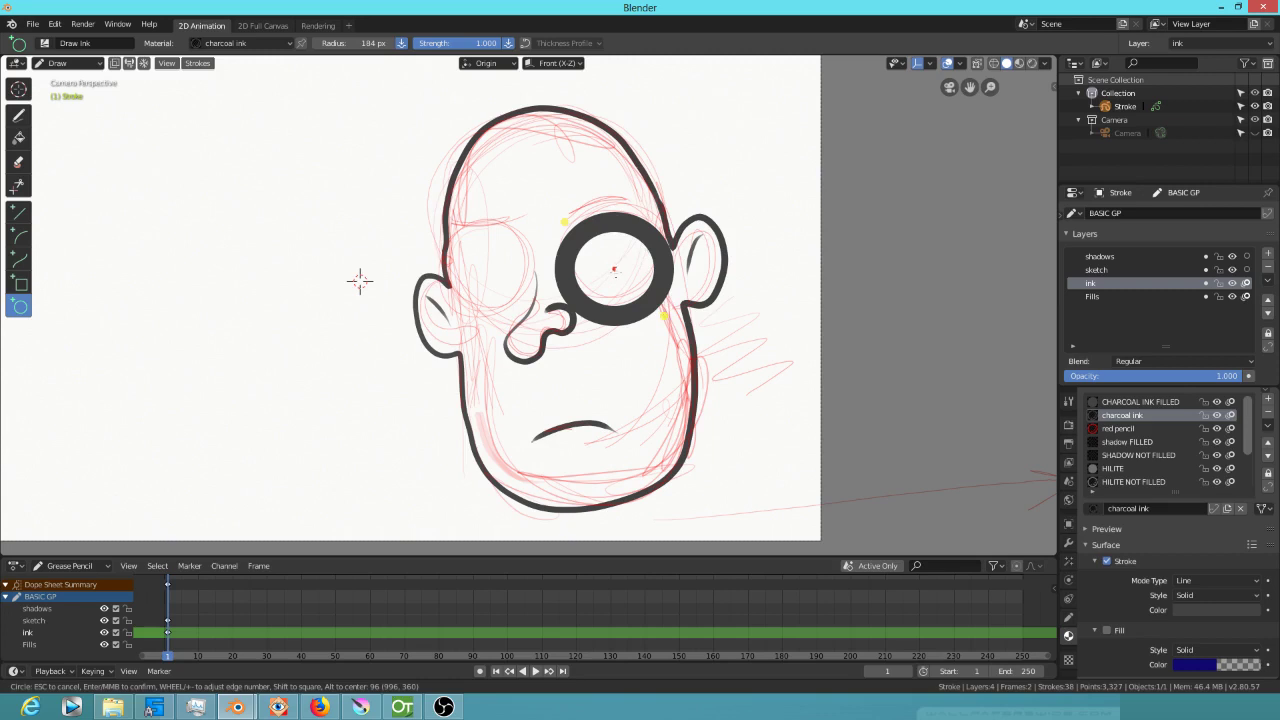
pyautogui.moveTo(665, 317)
pyautogui.mouseDown()
pyautogui.moveTo(688, 284)
pyautogui.moveTo(686, 318)
pyautogui.mouseUp()
pyautogui.moveTo(564, 212)
pyautogui.mouseDown()
pyautogui.moveTo(583, 191)
pyautogui.moveTo(562, 196)
pyautogui.mouseUp()
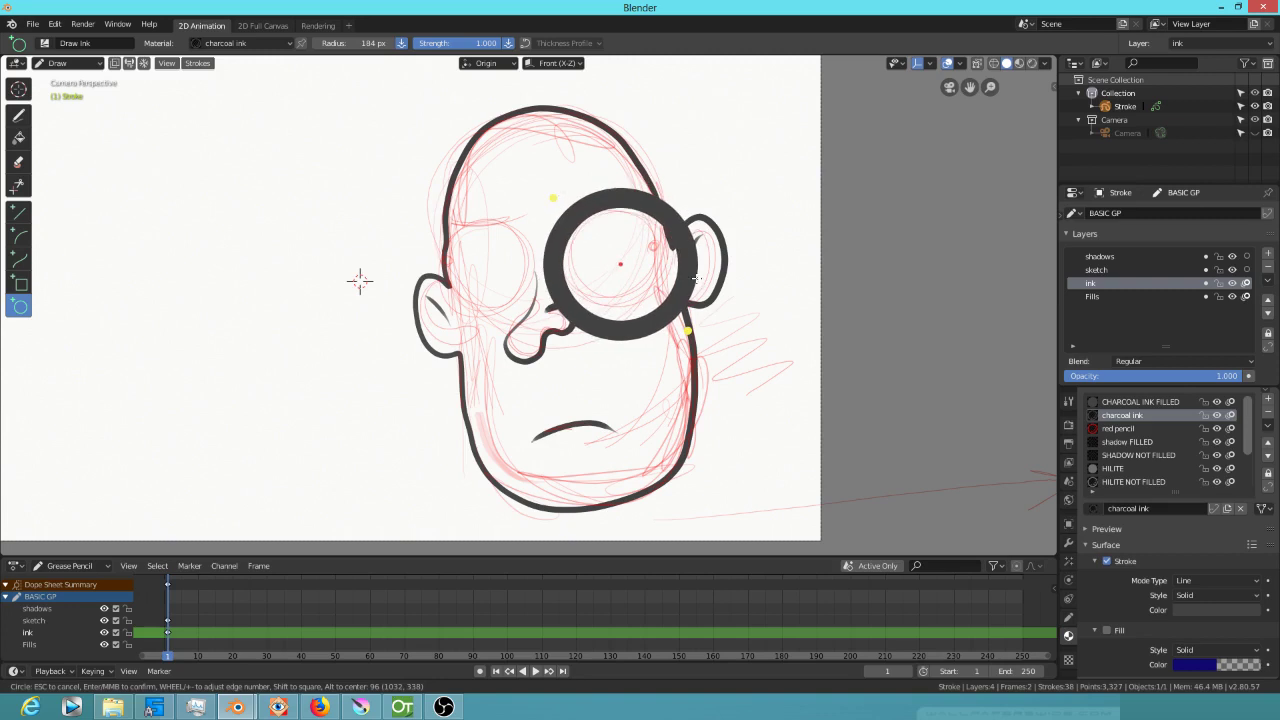
pyautogui.press('Return')
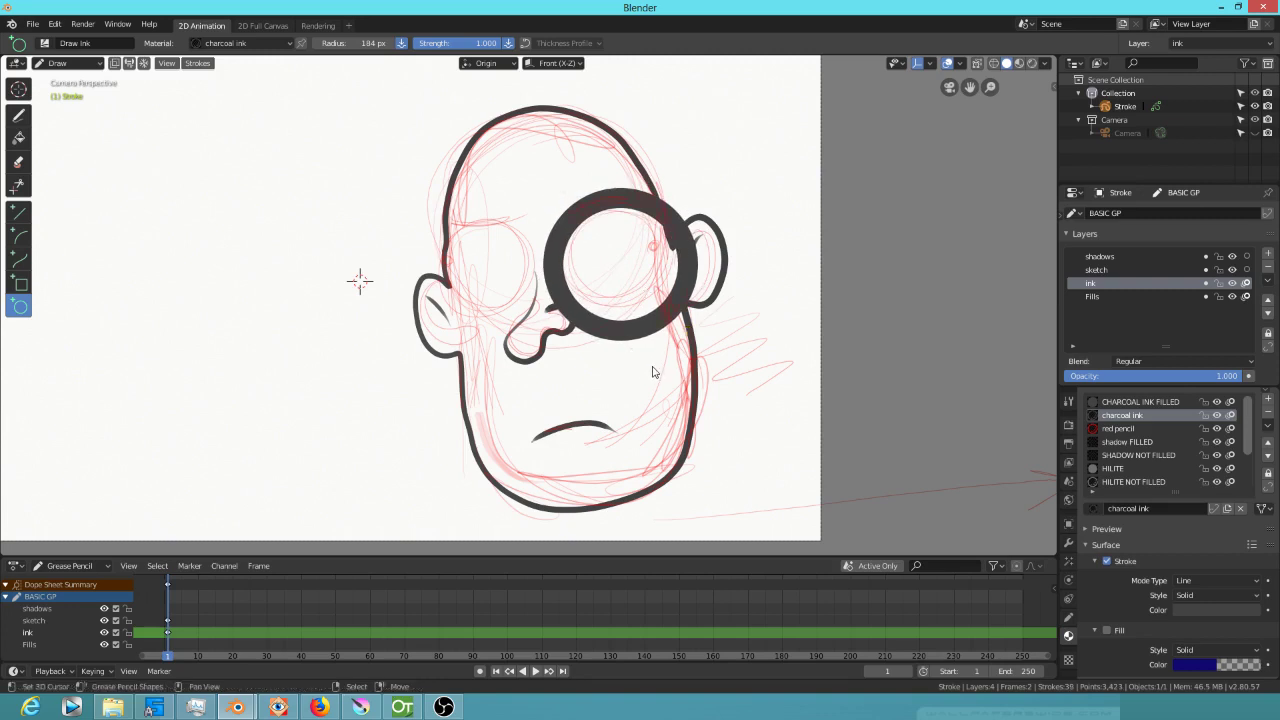
pyautogui.hotkey('ctrl', 'z')
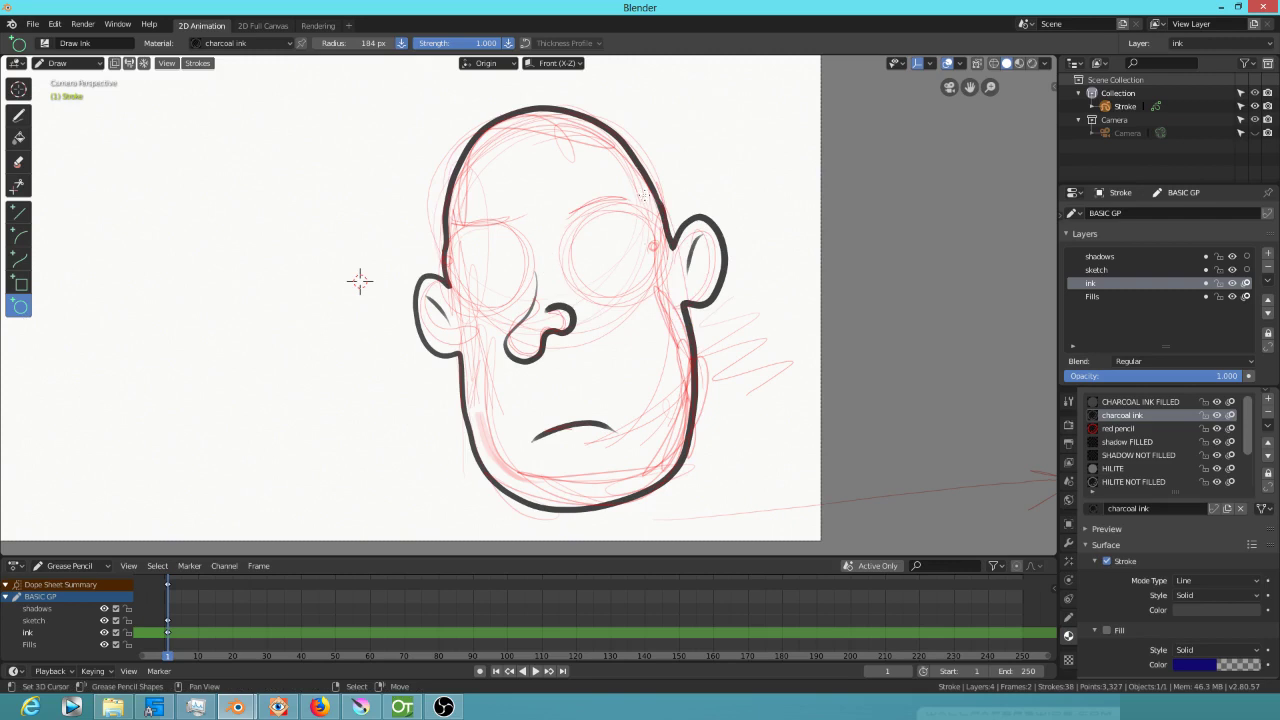
# Set the ink brush radius to 48 px and ink both round eyes over the sketch with the Circle tool
pyautogui.moveTo(372, 43); pyautogui.dragTo(250, 110)
pyautogui.moveTo(567, 216); pyautogui.dragTo(664, 313)
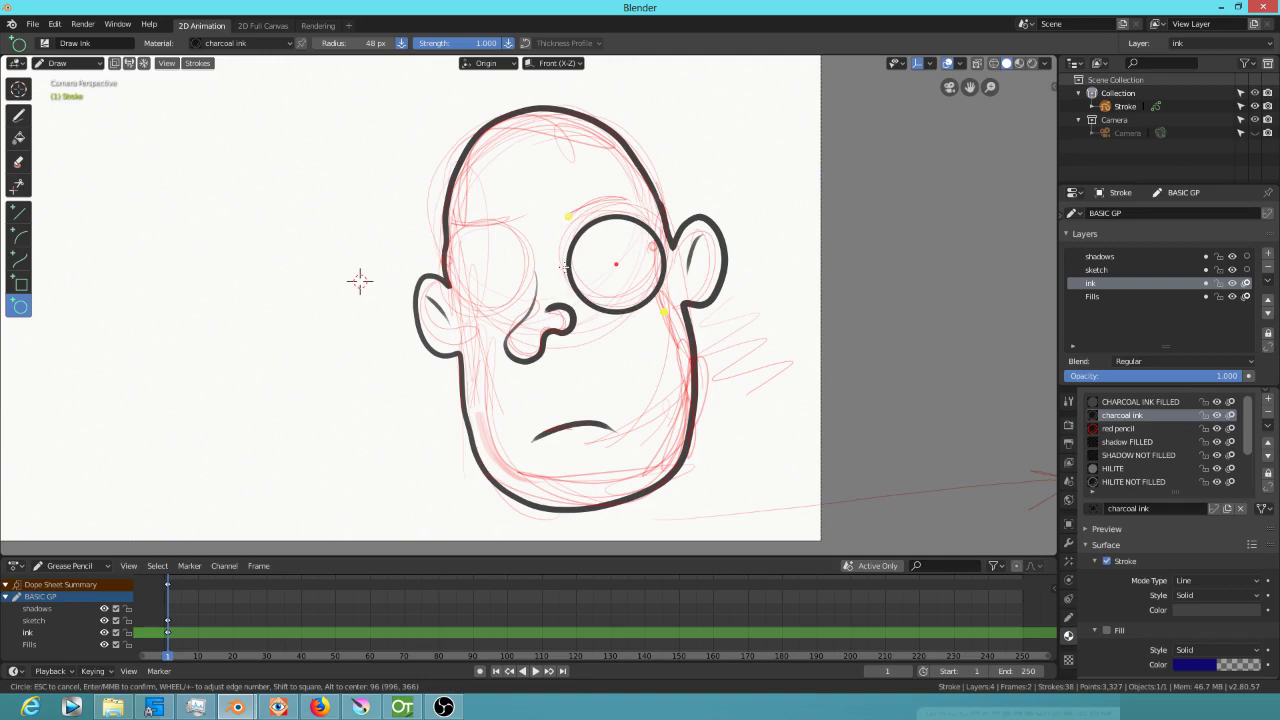
pyautogui.press('Return')
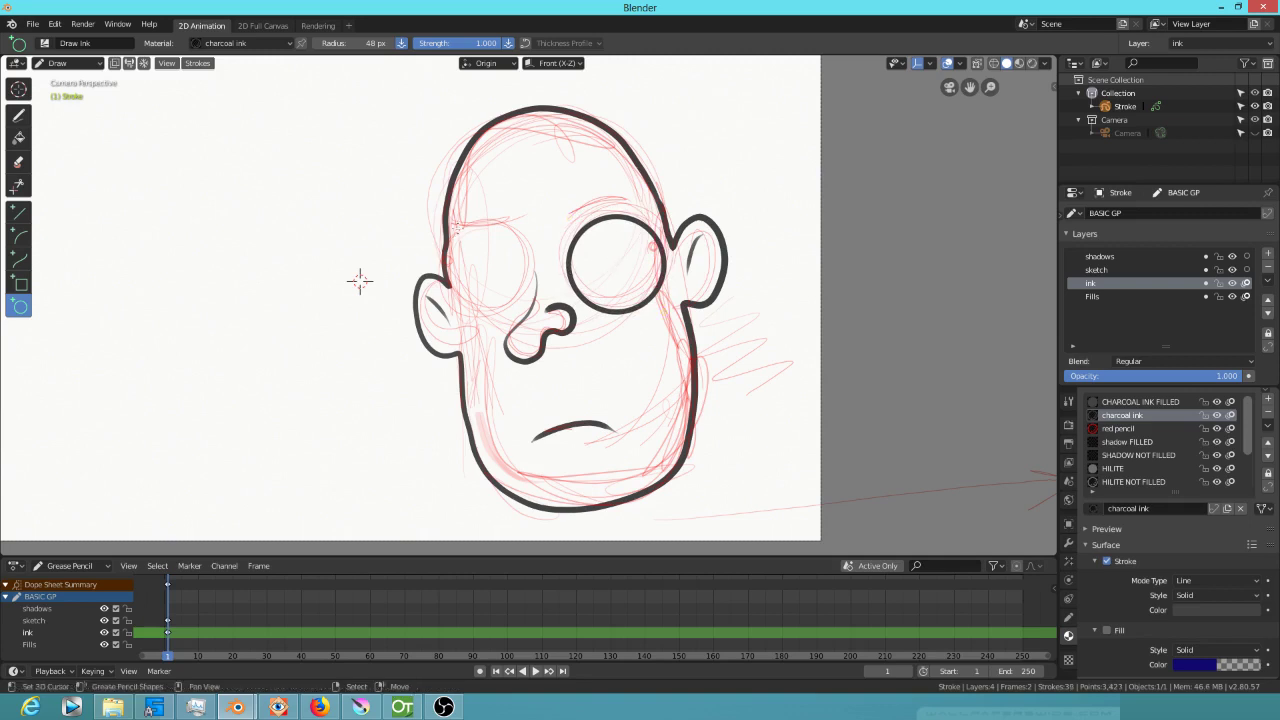
pyautogui.moveTo(456, 228)
pyautogui.mouseDown()
pyautogui.moveTo(504, 274)
pyautogui.moveTo(513, 307)
pyautogui.moveTo(545, 311)
pyautogui.mouseUp()
pyautogui.press('Return')
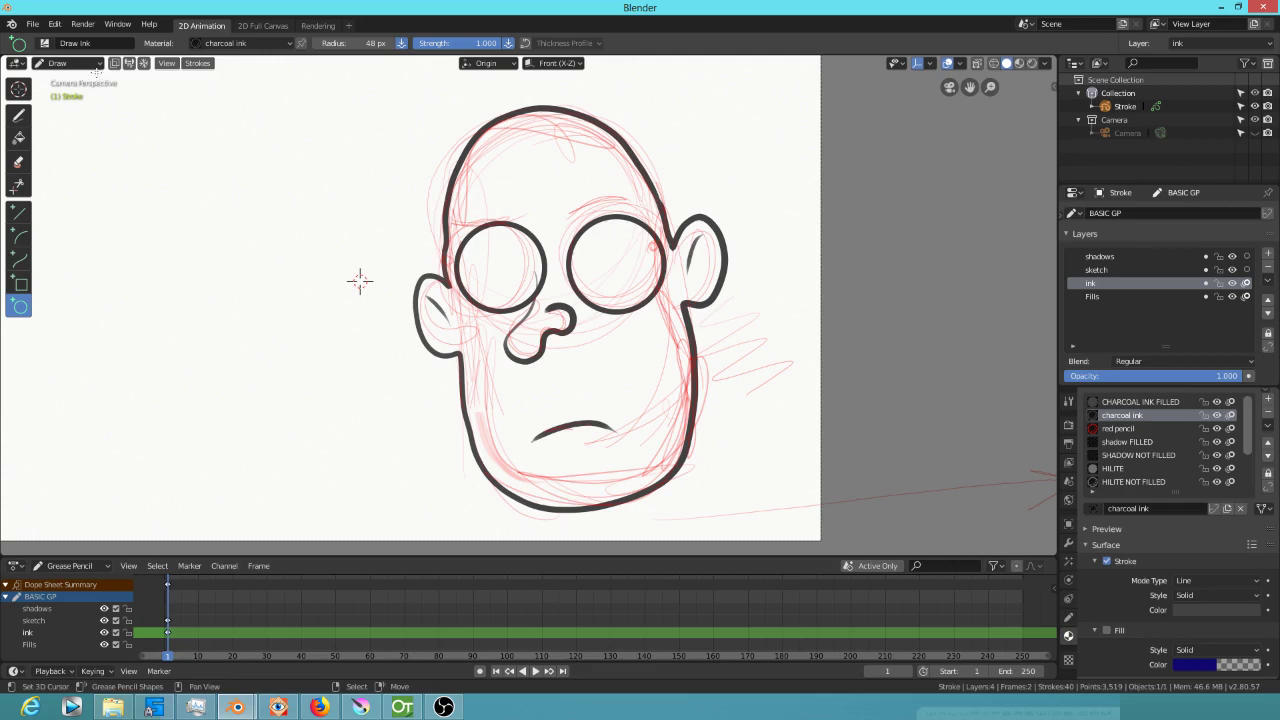
# Toggle the stroke object between Object Mode and Edit Mode, and return it to Draw mode
pyautogui.press('Tab')
pyautogui.press('Tab')
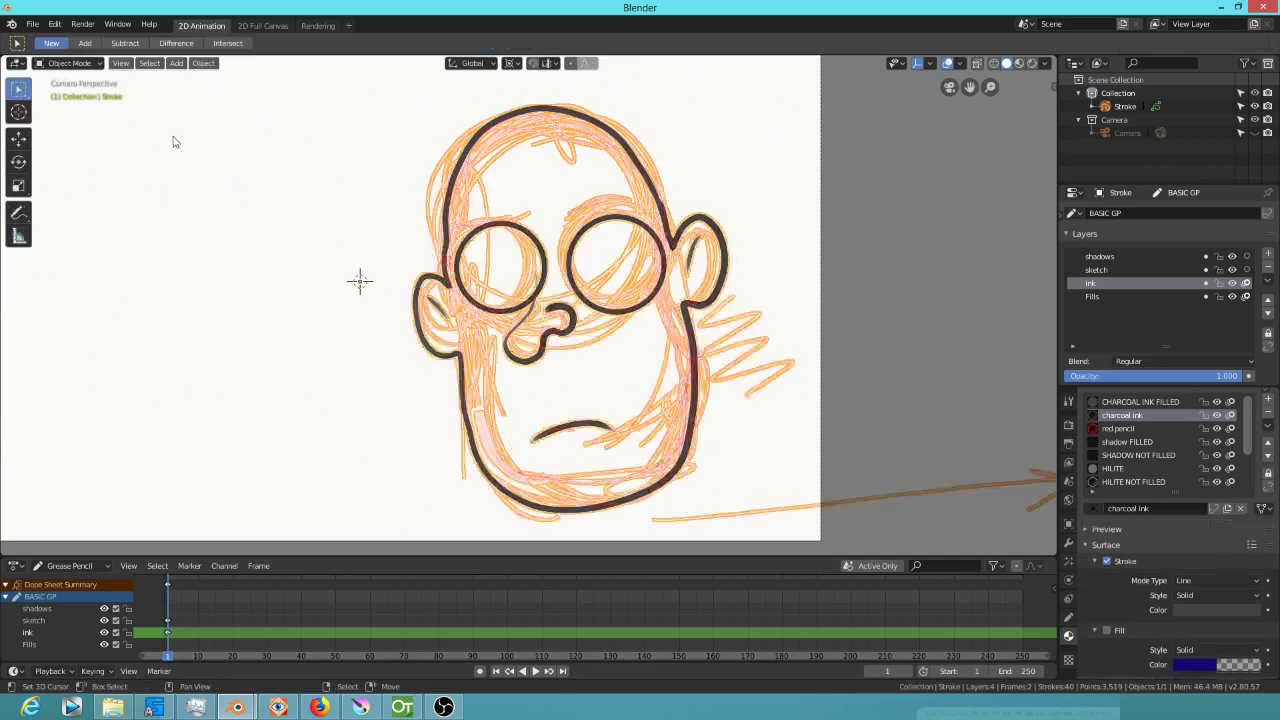
pyautogui.press('Tab')
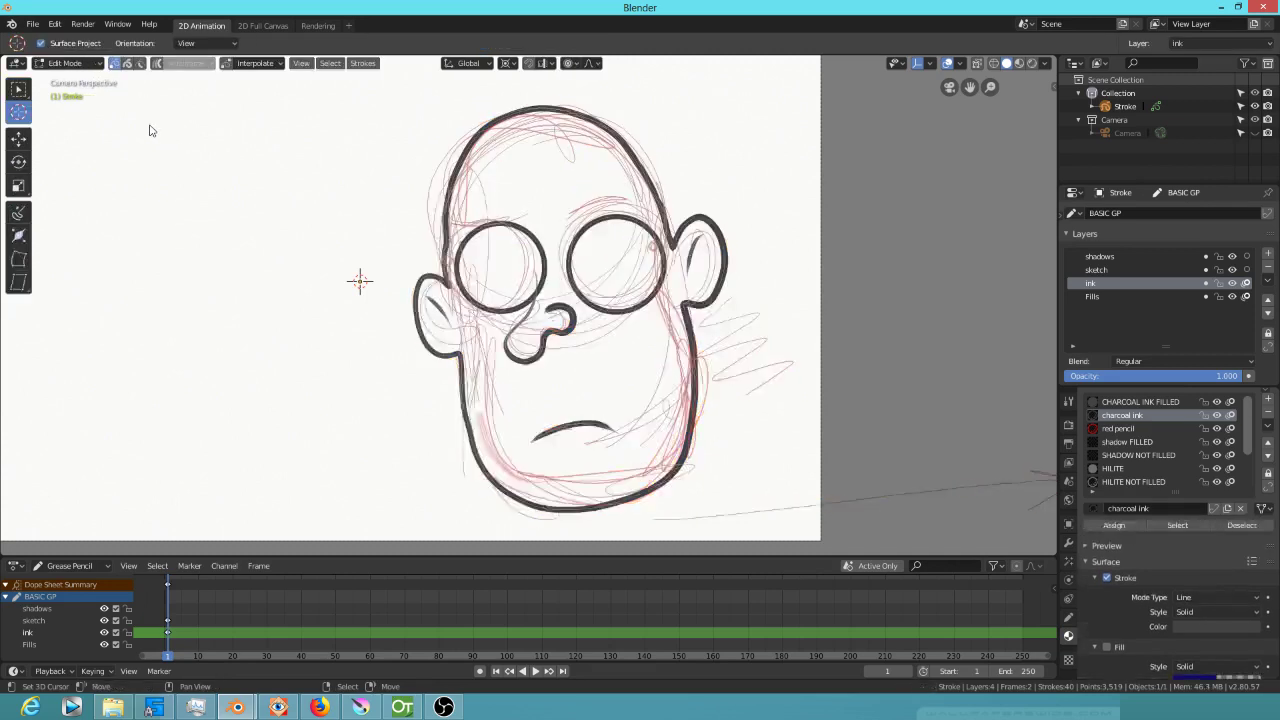
pyautogui.press('Tab')
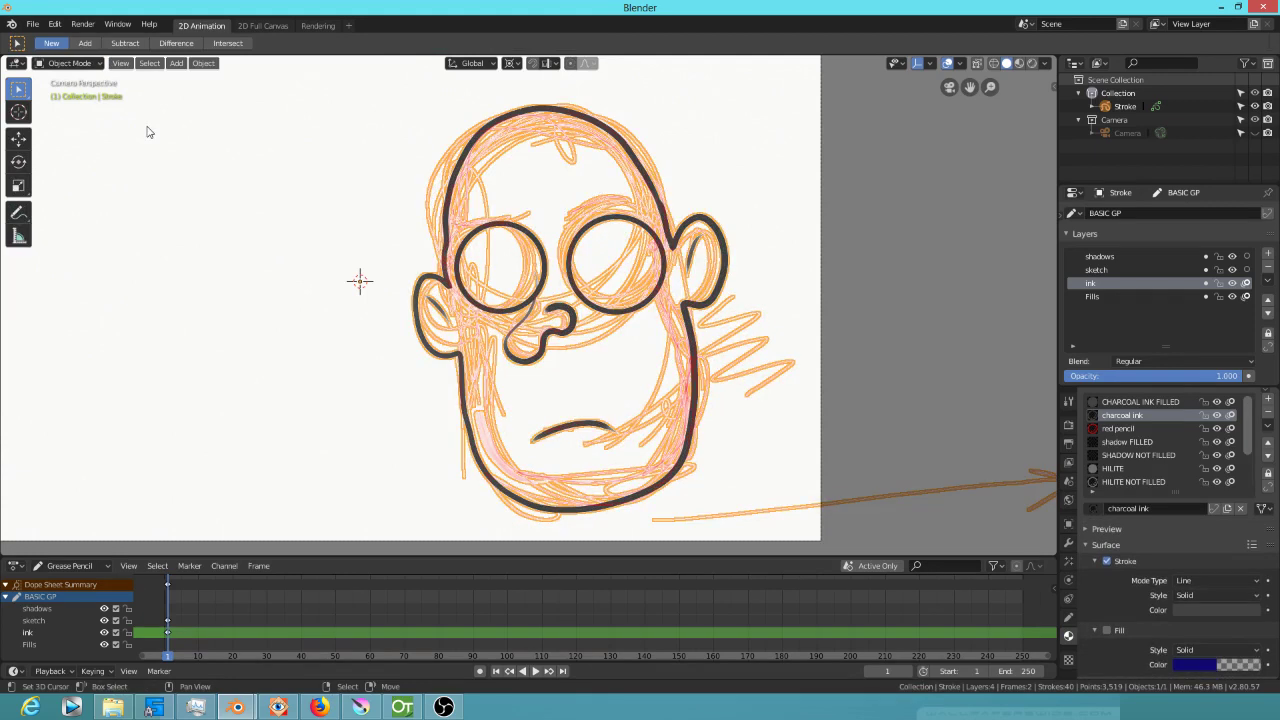
pyautogui.hotkey('ctrl', 'Tab')
pyautogui.click(170, 50)
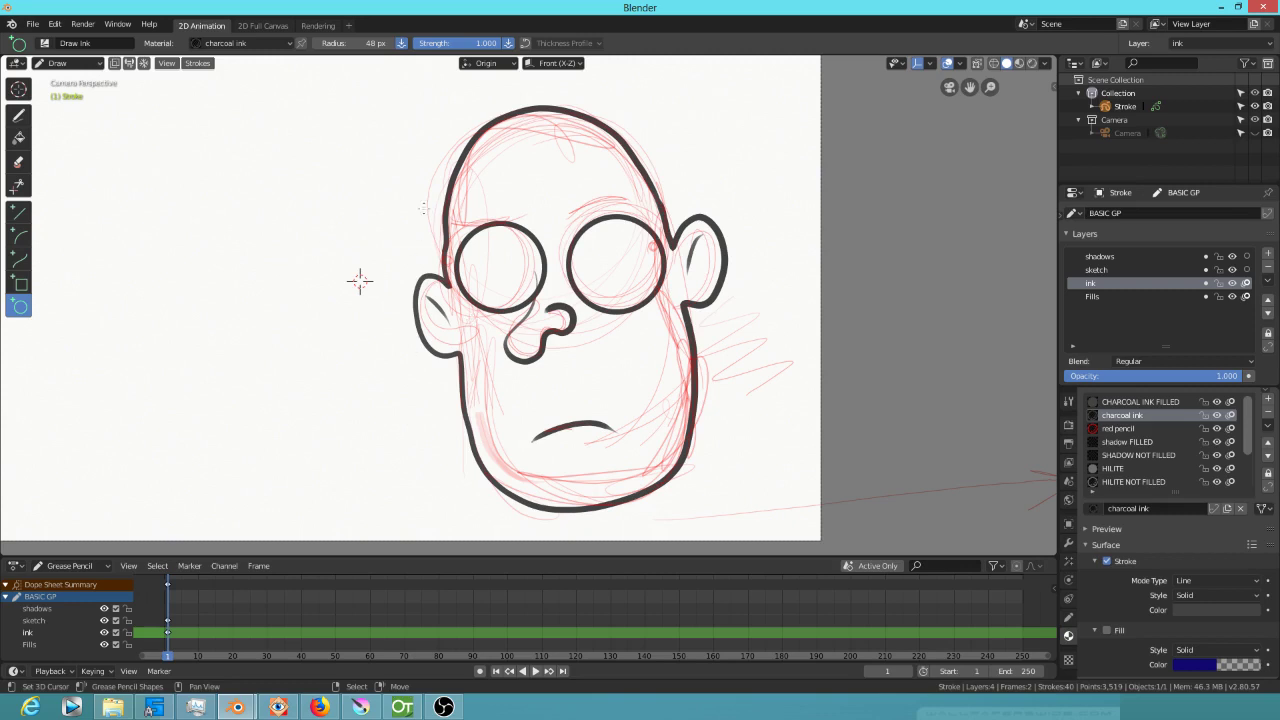
pyautogui.moveTo(304, 346)
pyautogui.keyDown('shift'); pyautogui.mouseDown(button='middle')
pyautogui.moveTo(528, 380)
pyautogui.moveTo(411, 374)
pyautogui.moveTo(505, 369)
pyautogui.moveTo(442, 372)
pyautogui.moveTo(508, 375)
pyautogui.moveTo(485, 388)
pyautogui.mouseUp(button='middle'); pyautogui.keyUp('shift')
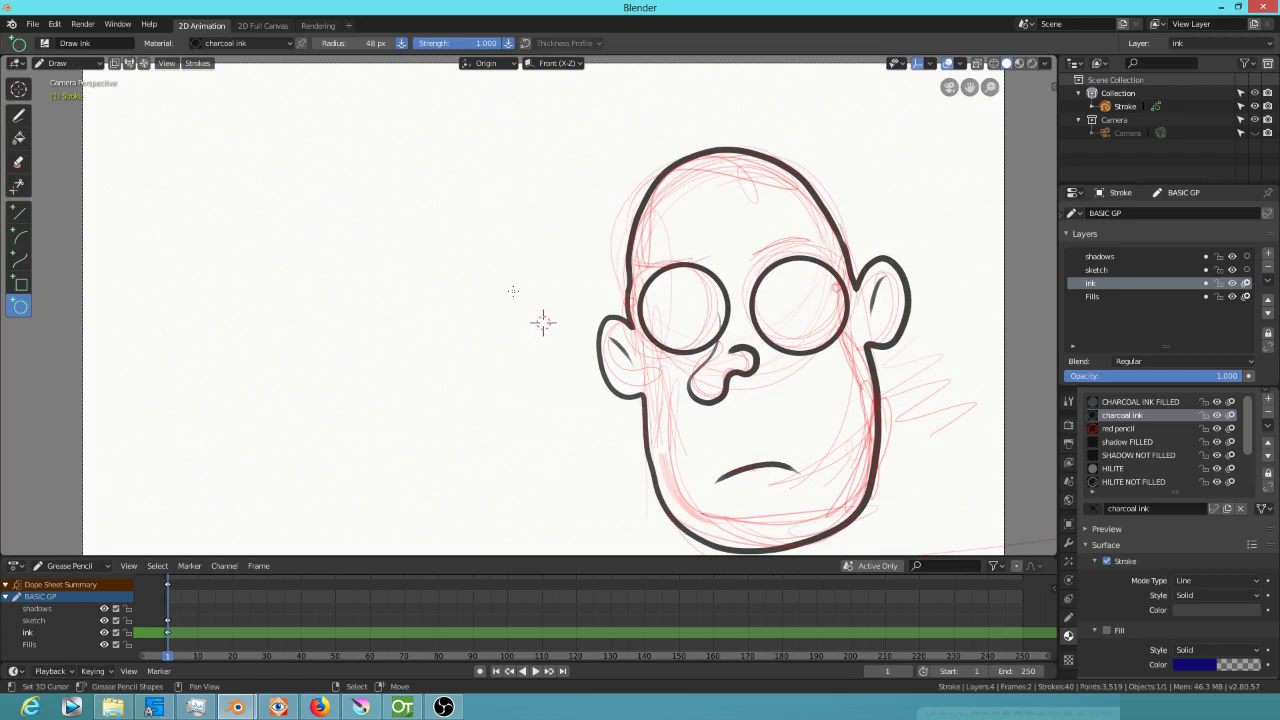
pyautogui.moveTo(543, 322)
pyautogui.keyDown('shift'); pyautogui.mouseDown(button='middle')
pyautogui.moveTo(500, 291)
pyautogui.moveTo(556, 308)
pyautogui.moveTo(531, 300)
pyautogui.mouseUp(button='middle'); pyautogui.keyUp('shift')
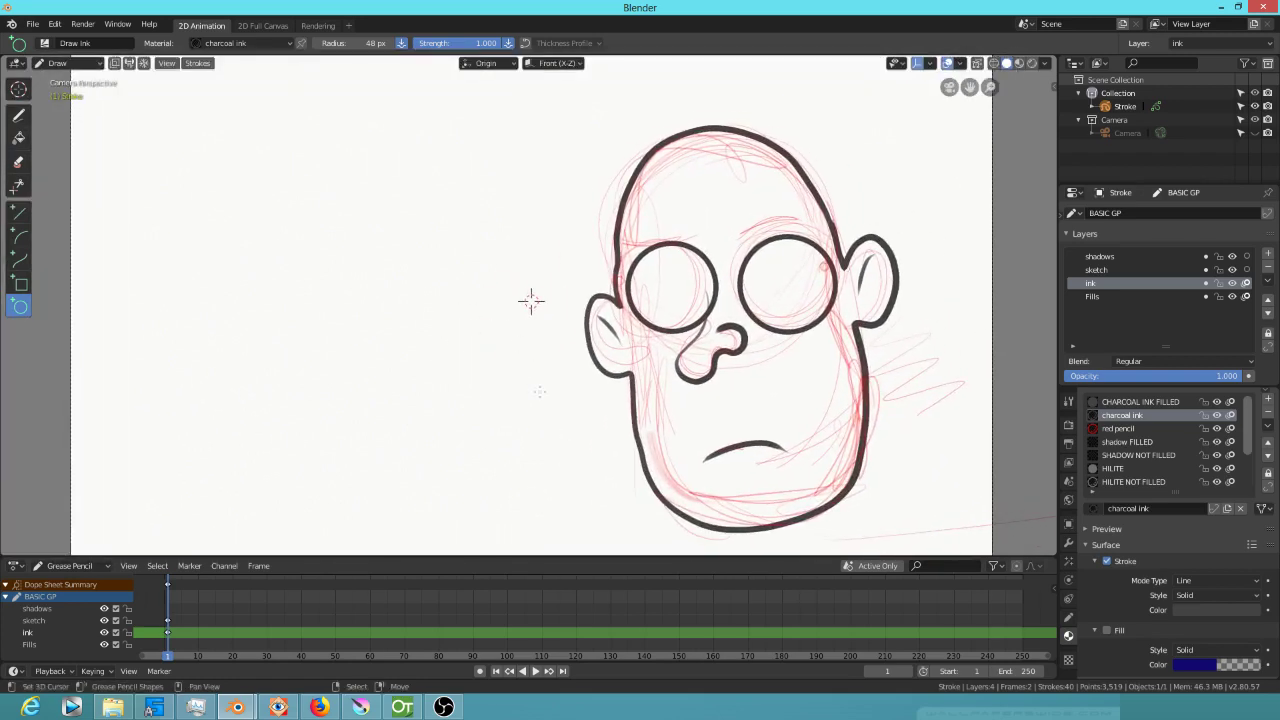
pyautogui.keyDown('ctrl'); pyautogui.moveTo(522, 338); pyautogui.dragTo(503, 432, button='middle'); pyautogui.keyUp('ctrl')
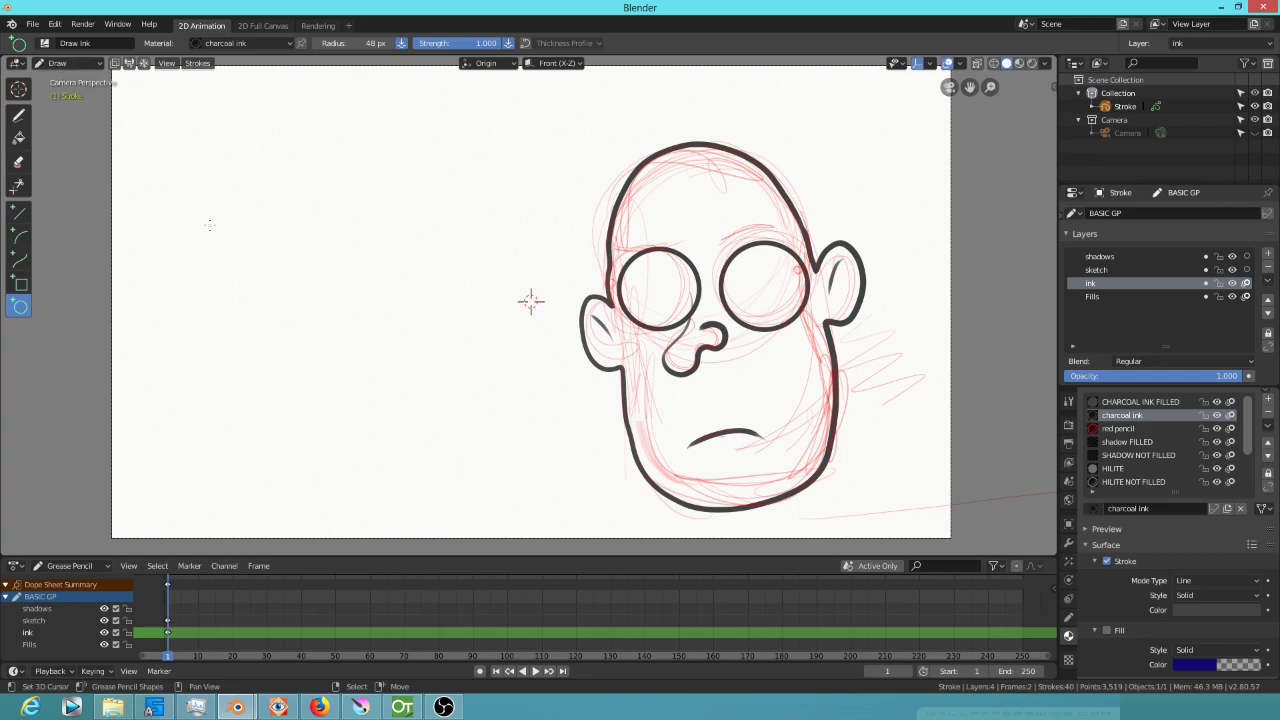
pyautogui.moveTo(205, 220); pyautogui.dragTo(219, 287)
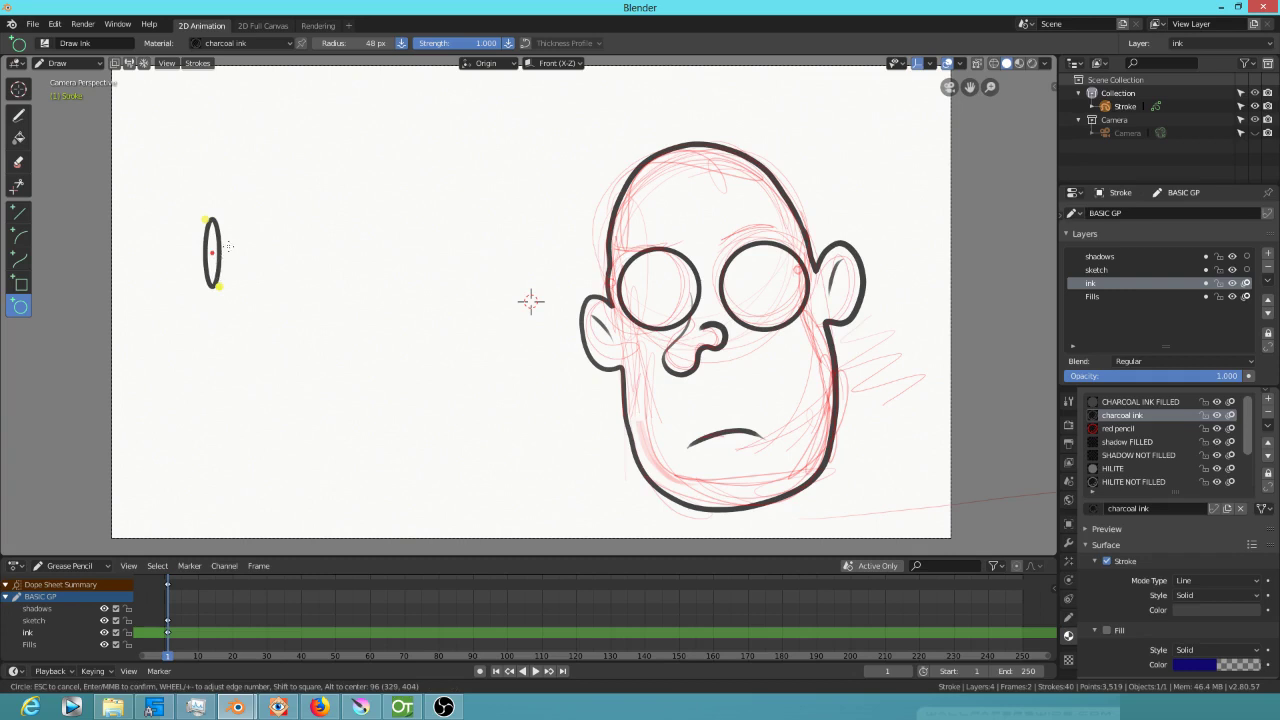
pyautogui.press('Escape')
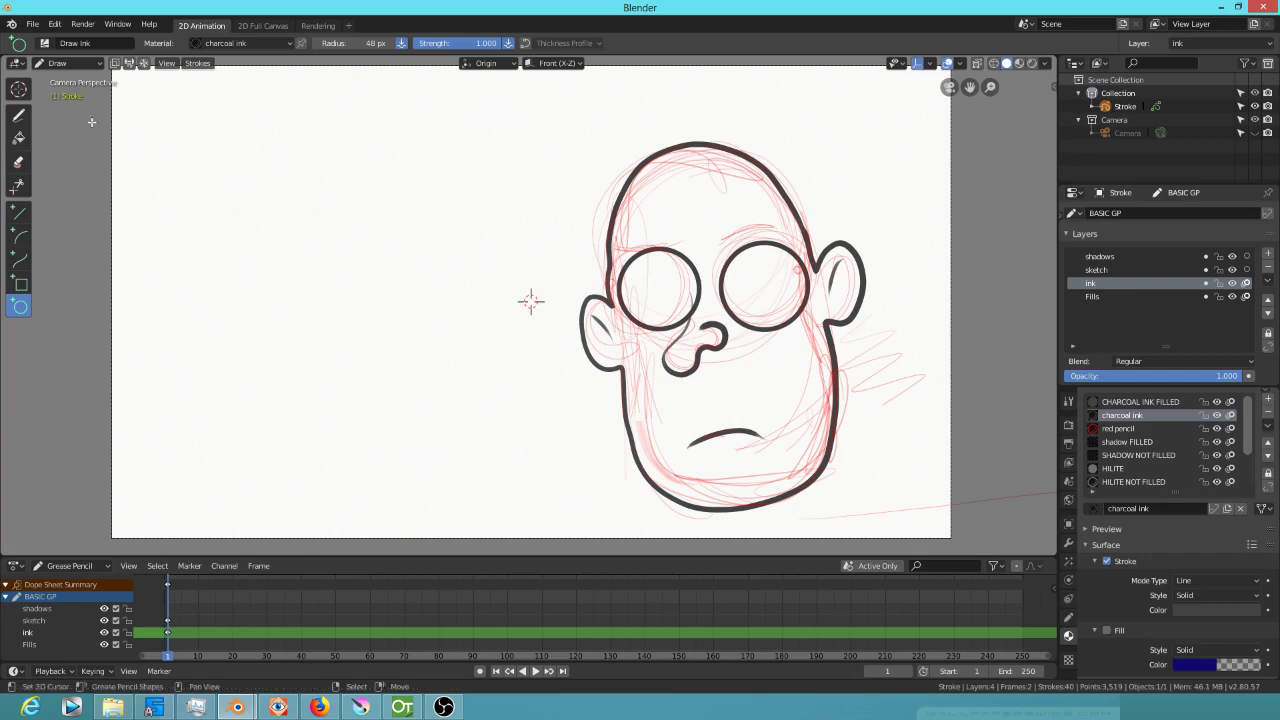
# Handwrite a few test letters with the Draw tool on the empty canvas beside the head, and undo them all
pyautogui.click(18, 114)
pyautogui.moveTo(187, 208); pyautogui.dragTo(195, 276)
pyautogui.moveTo(161, 247); pyautogui.dragTo(219, 196)
pyautogui.moveTo(218, 243)
pyautogui.mouseDown()
pyautogui.moveTo(219, 216)
pyautogui.moveTo(238, 242)
pyautogui.mouseUp()
pyautogui.moveTo(213, 232)
pyautogui.mouseDown()
pyautogui.moveTo(250, 207)
pyautogui.moveTo(262, 228)
pyautogui.mouseUp()
pyautogui.moveTo(186, 334)
pyautogui.mouseDown()
pyautogui.moveTo(192, 344)
pyautogui.moveTo(135, 300)
pyautogui.moveTo(305, 225)
pyautogui.mouseUp()
pyautogui.hotkey('ctrl', 'z')
pyautogui.hotkey('ctrl', 'z')
pyautogui.hotkey('ctrl', 'z')
pyautogui.hotkey('ctrl', 'z')
pyautogui.hotkey('ctrl', 'z')
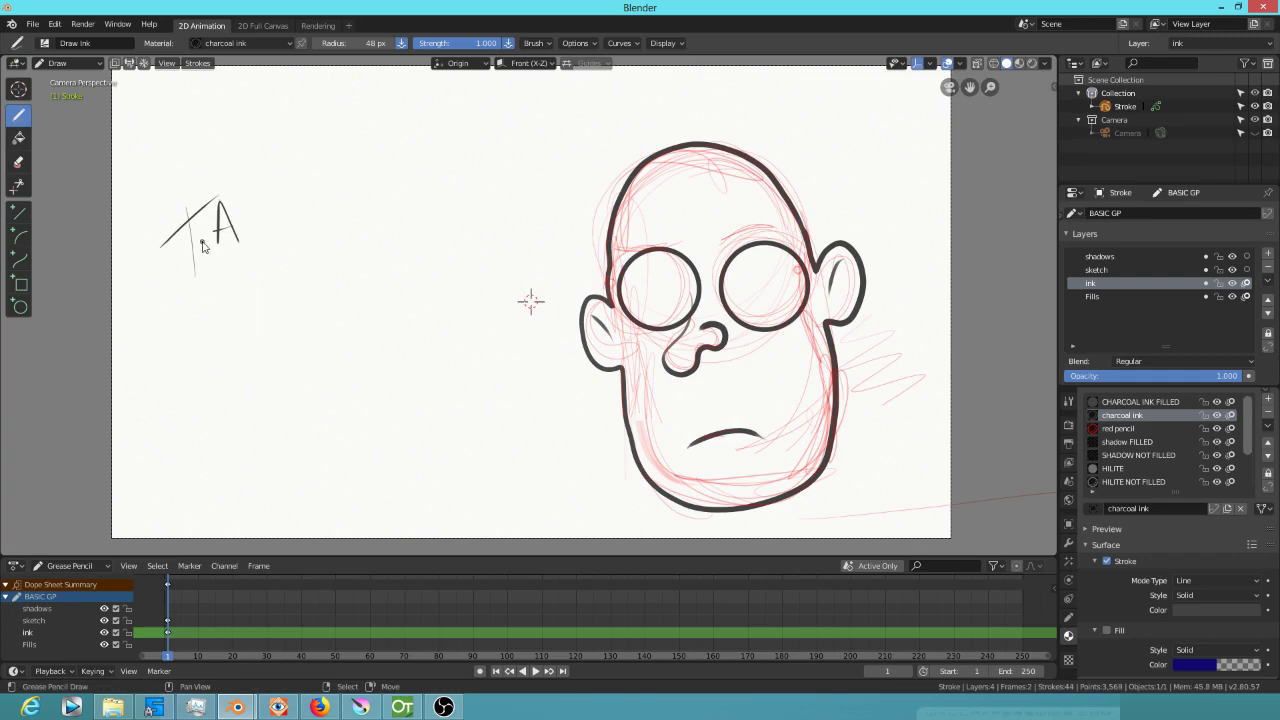
pyautogui.hotkey('ctrl', 'z')
# Switch to Edit Mode, try moving a sketch point on the forehead with proportional editing, and undo the move
pyautogui.press('Tab')
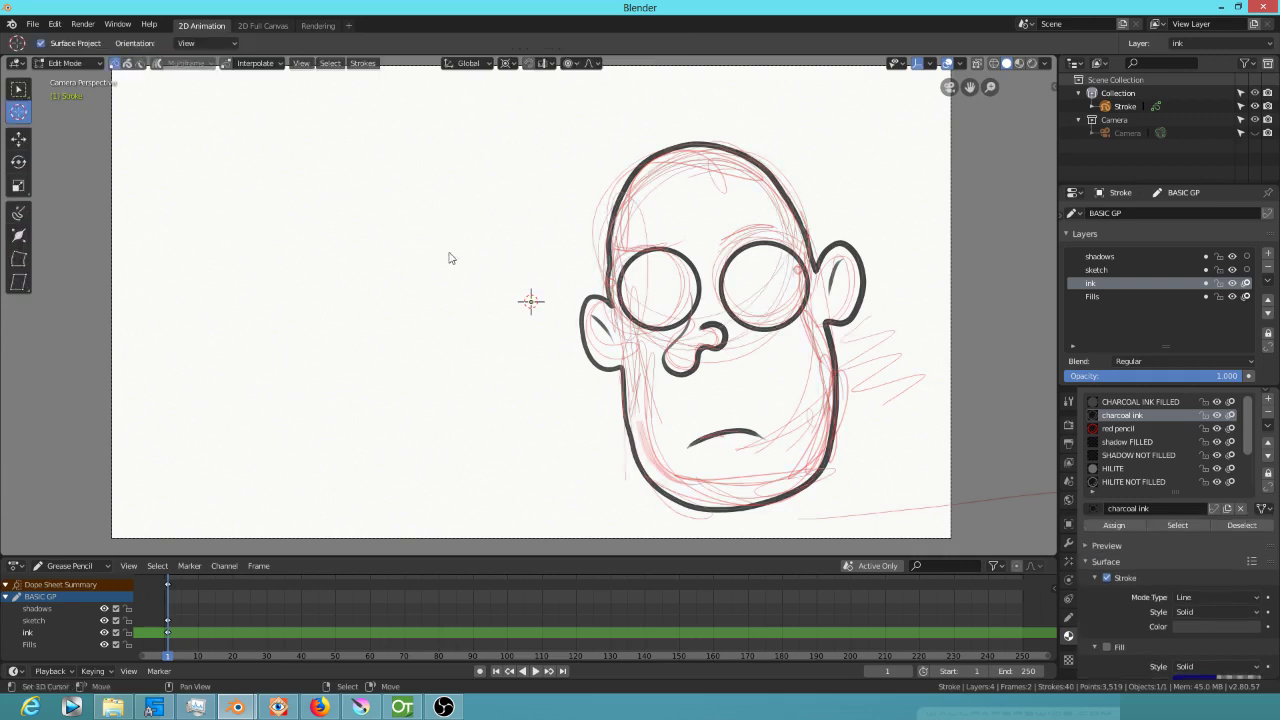
pyautogui.click(711, 173)
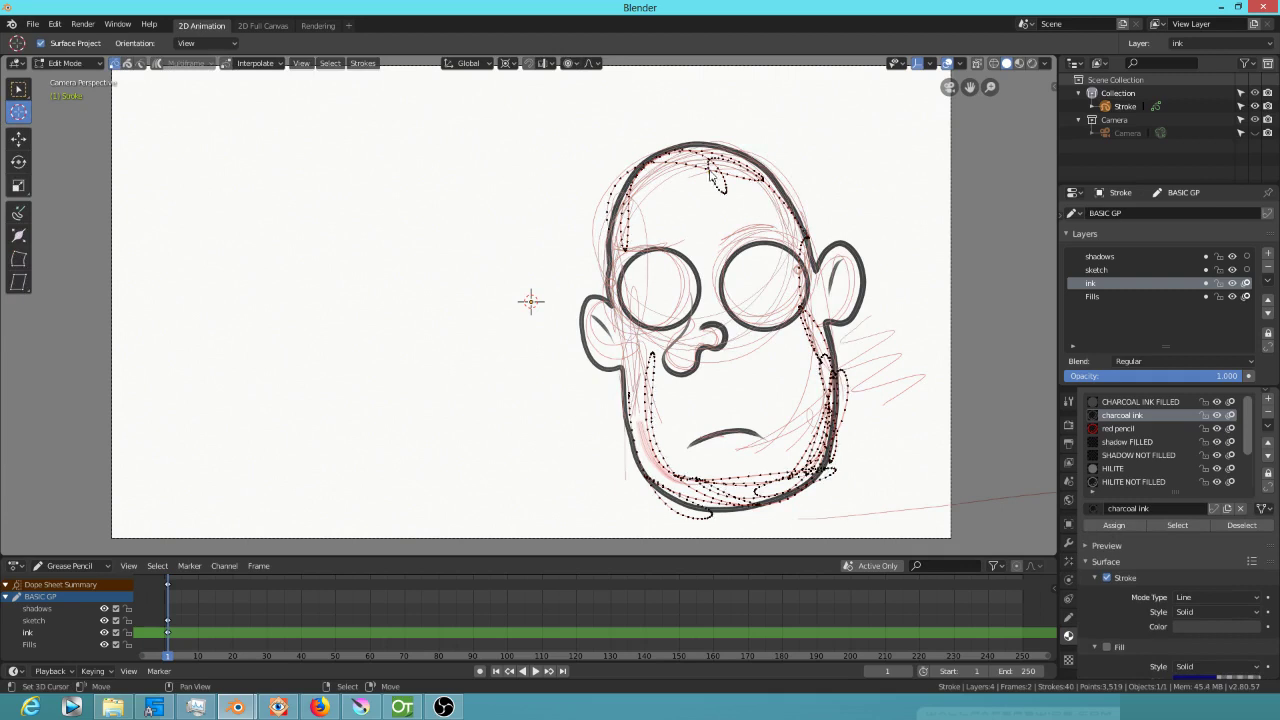
pyautogui.press('g')
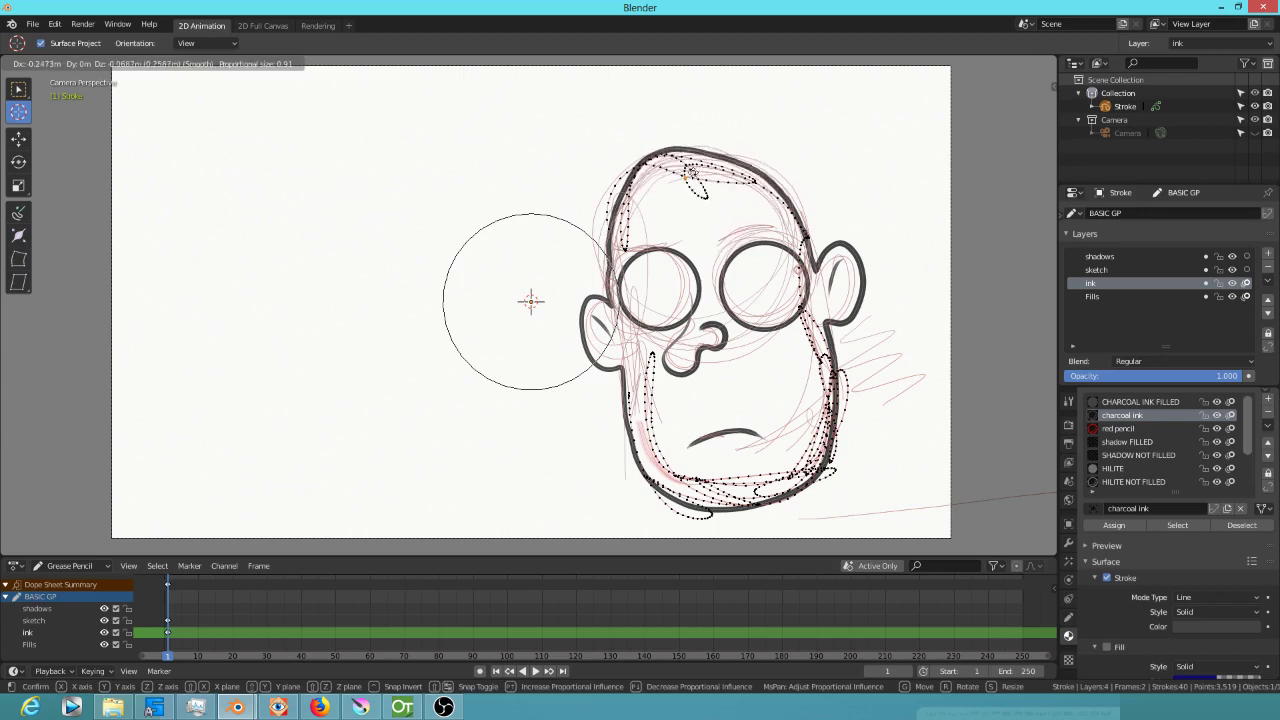
pyautogui.click(700, 158)
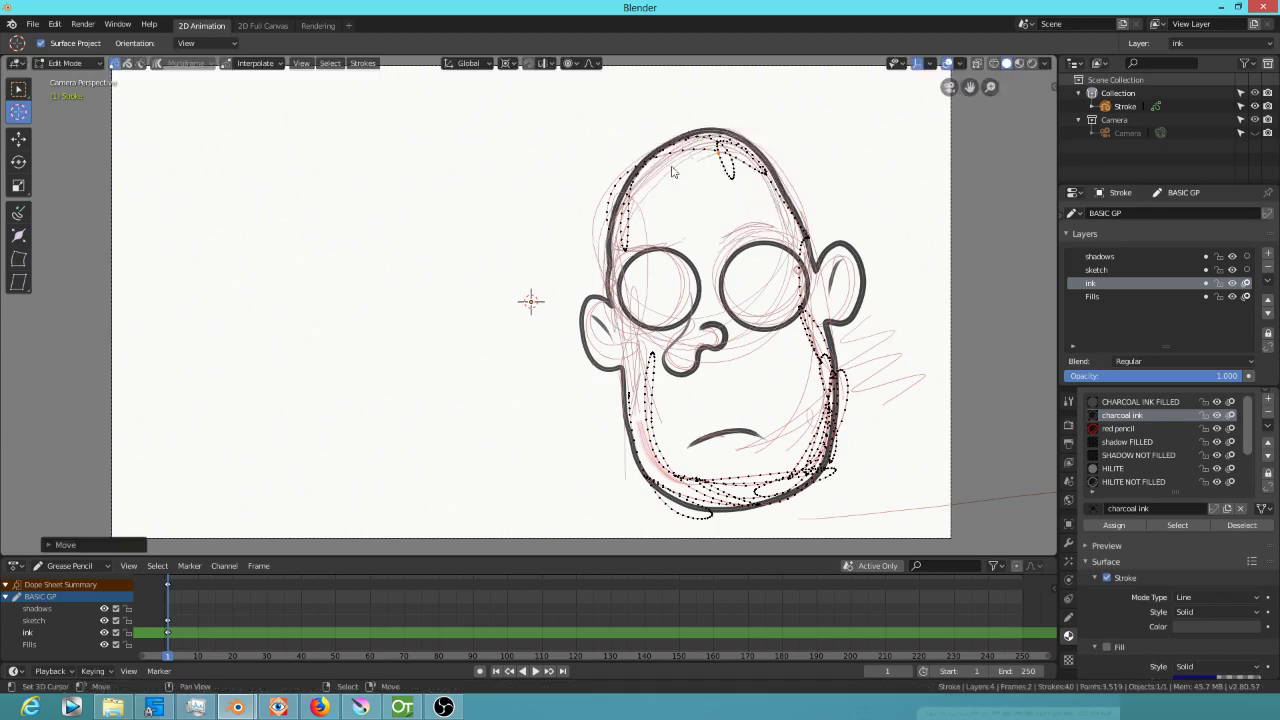
pyautogui.hotkey('ctrl', 'z')
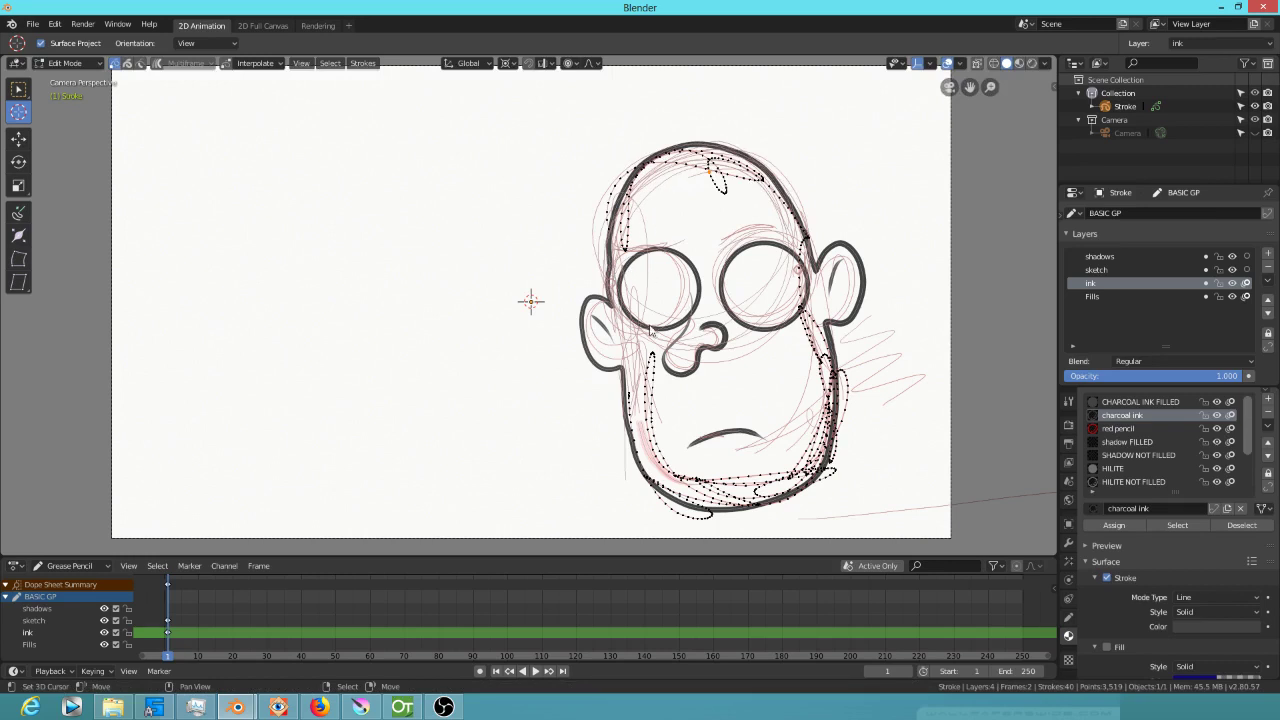
# Select the whole left eye circle and the whole head outline in turn, and slightly move a forehead sketch point
pyautogui.click(700, 285)
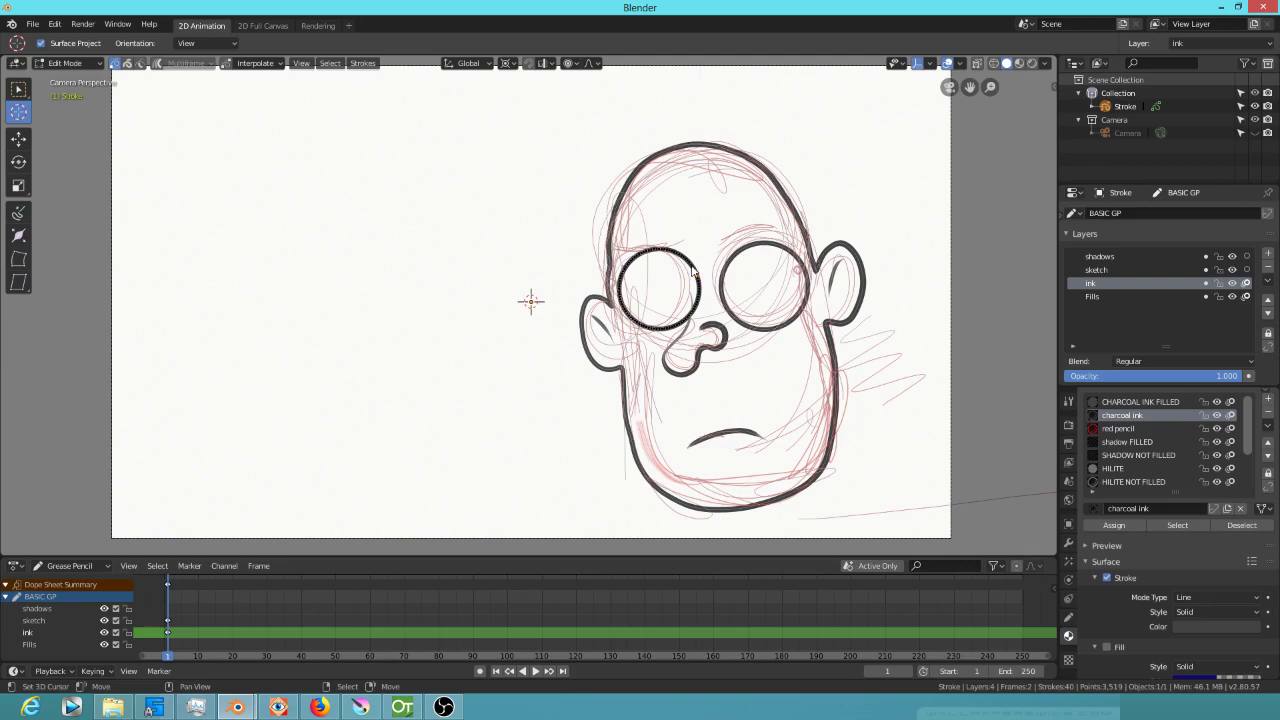
pyautogui.click(691, 270)
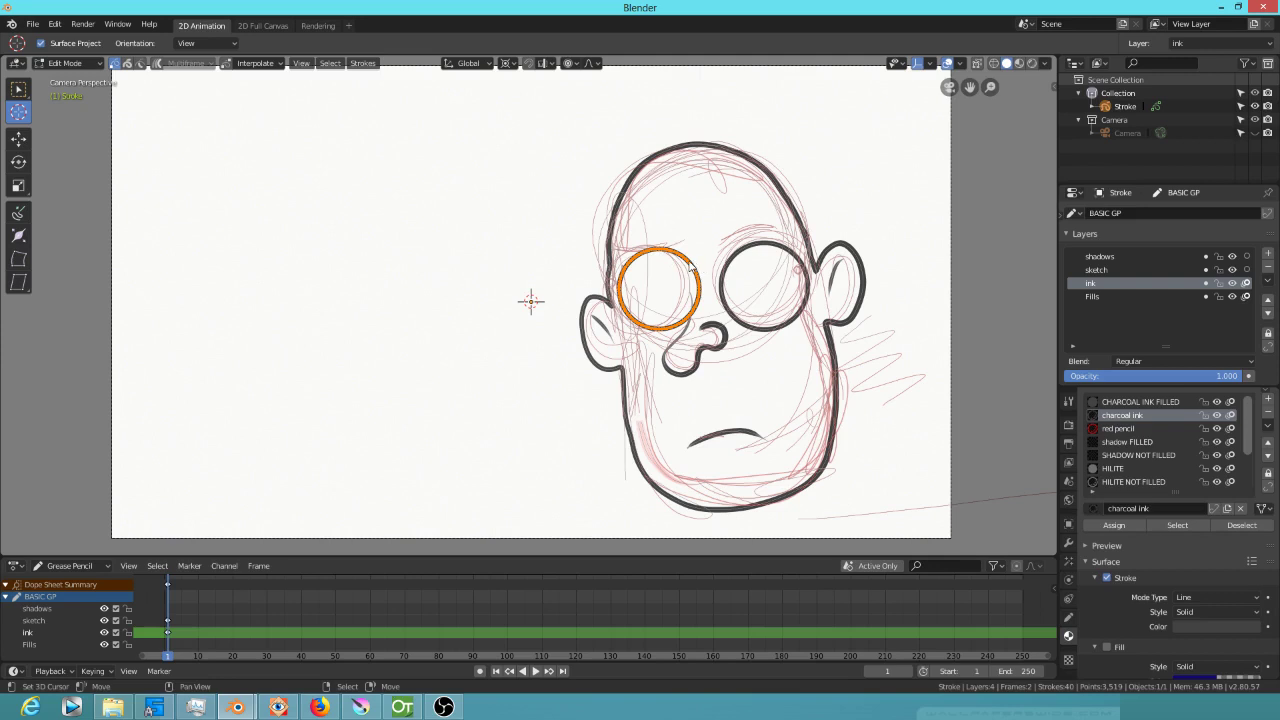
pyautogui.click(660, 156)
pyautogui.click(664, 157)
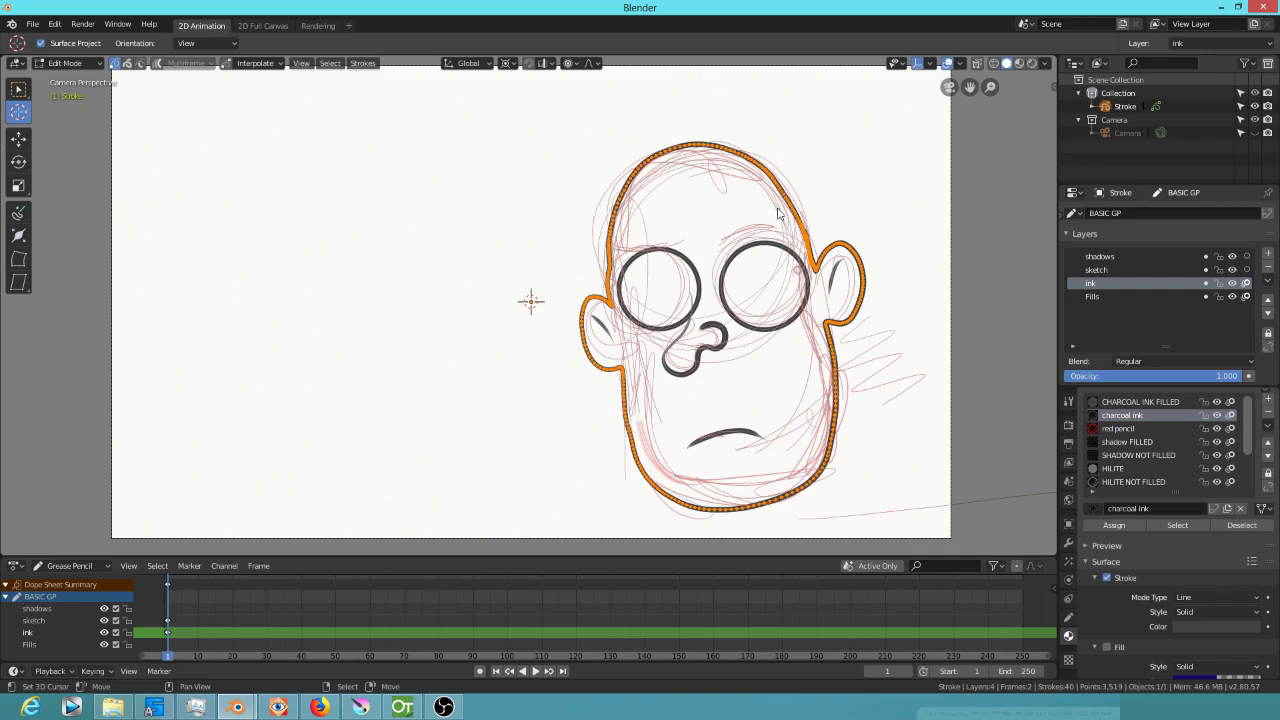
pyautogui.press('g')
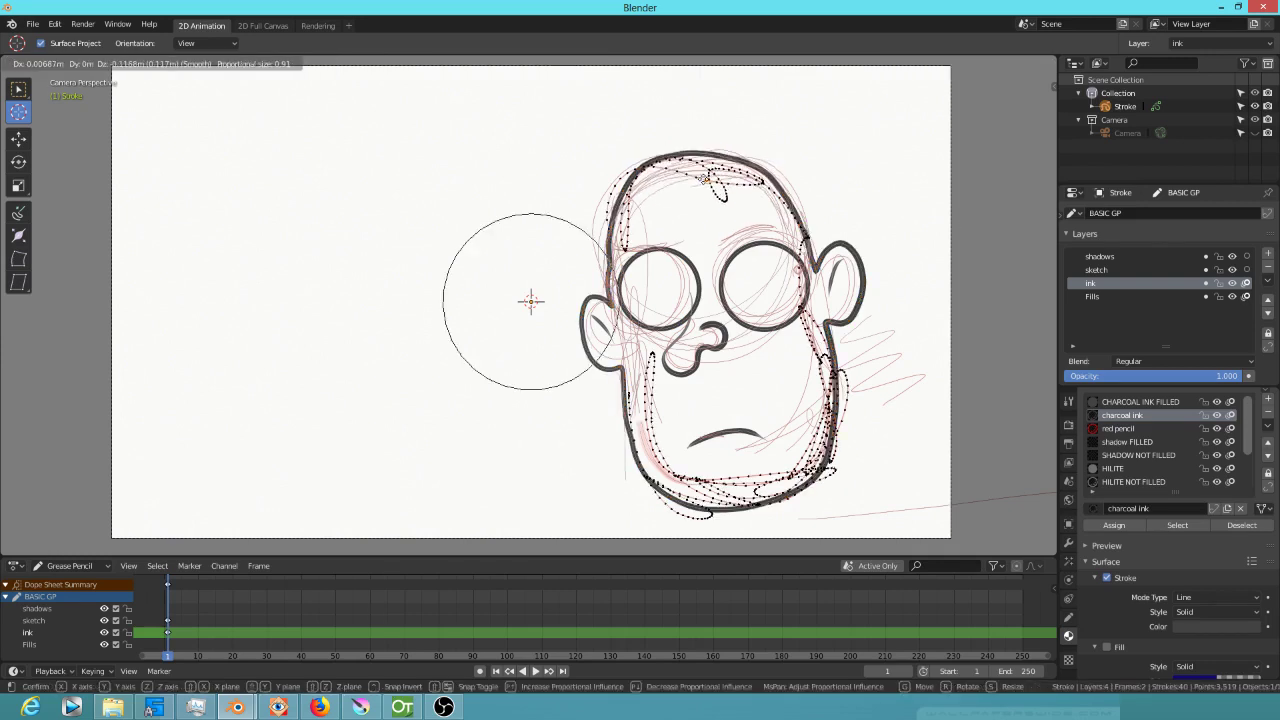
pyautogui.click(706, 170)
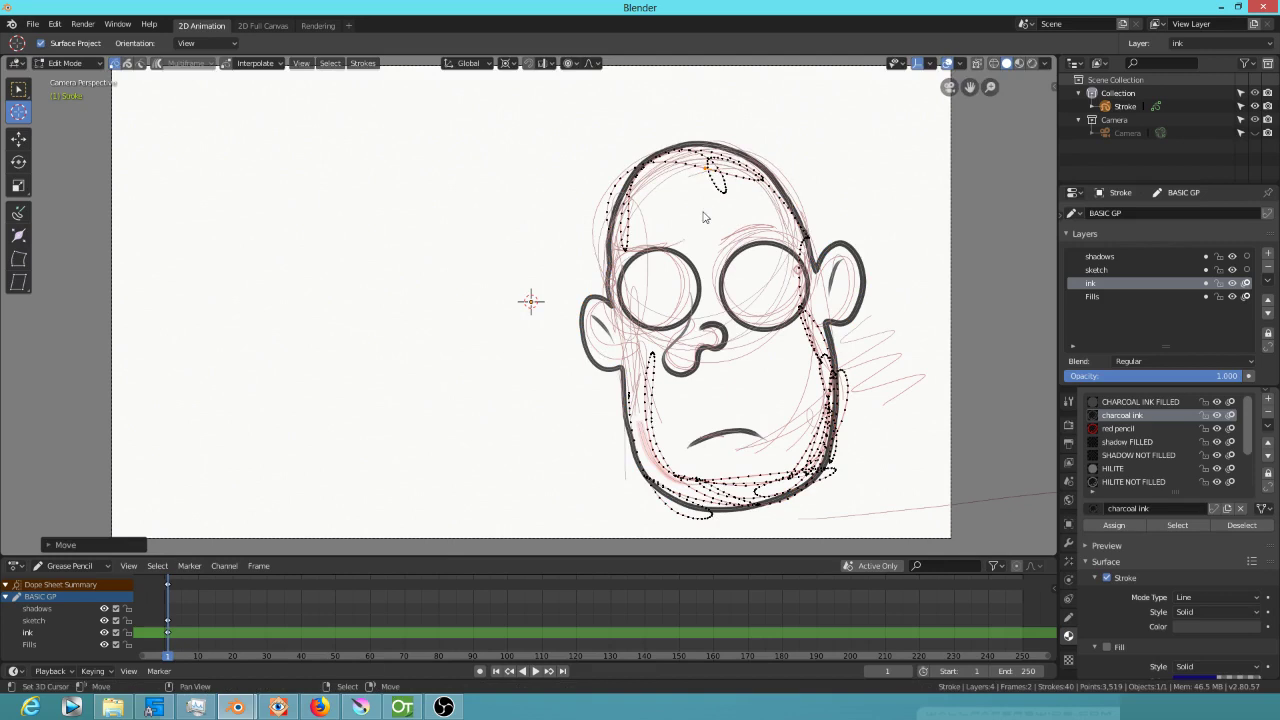
# Toggle Isolate Layer on the ink layer several times, leaving the shadows, sketch and Fills layers locked
pyautogui.press('KP_Multiply')
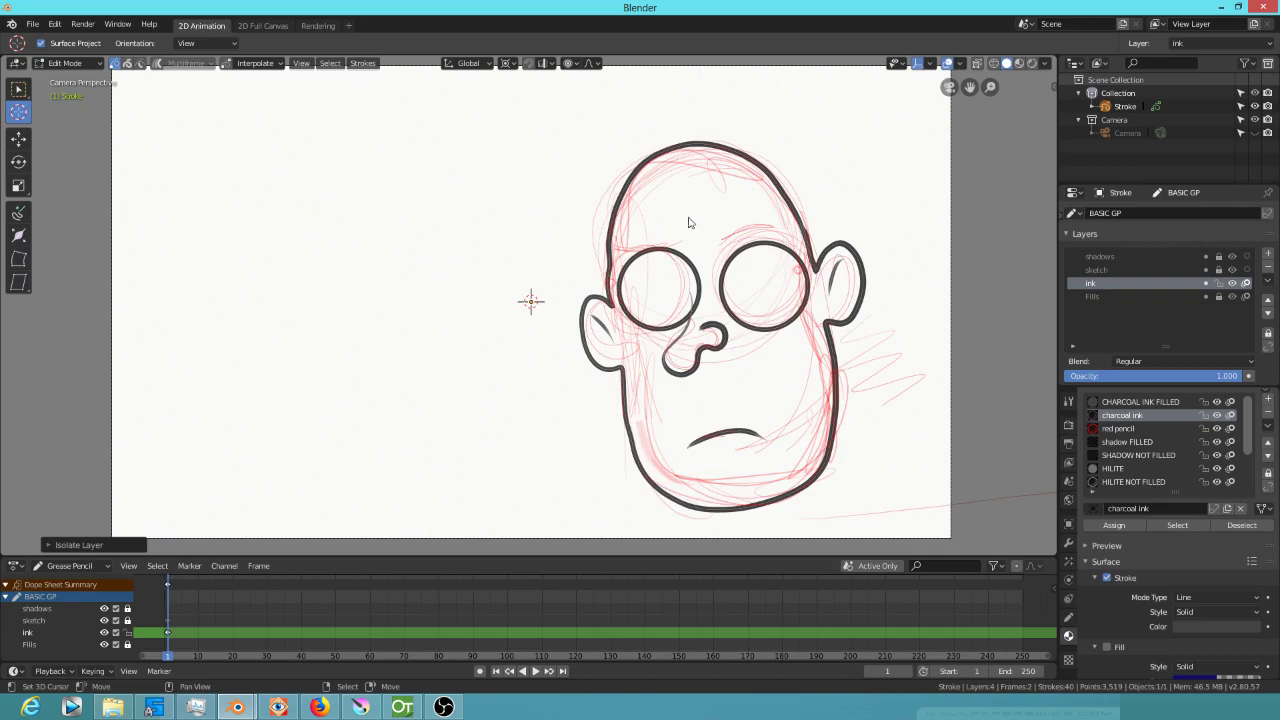
pyautogui.press('KP_Multiply')
pyautogui.press('KP_Multiply')
pyautogui.press('KP_Multiply')
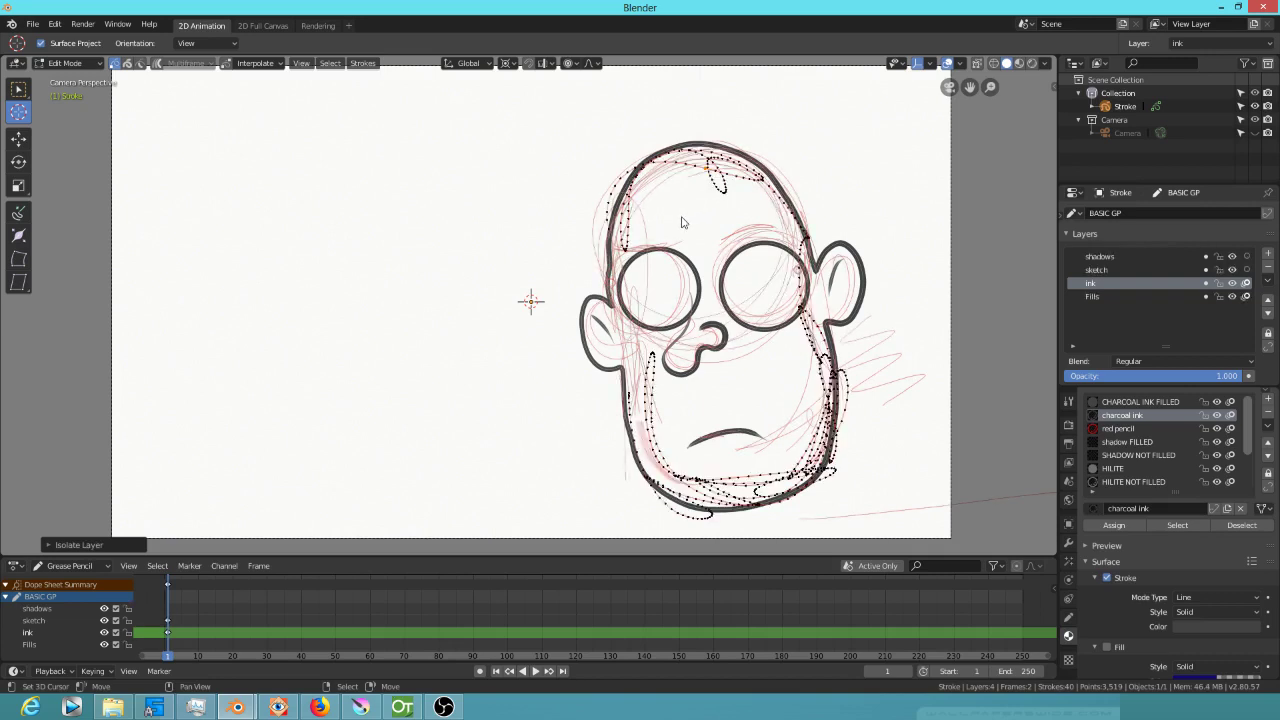
pyautogui.press('KP_Multiply')
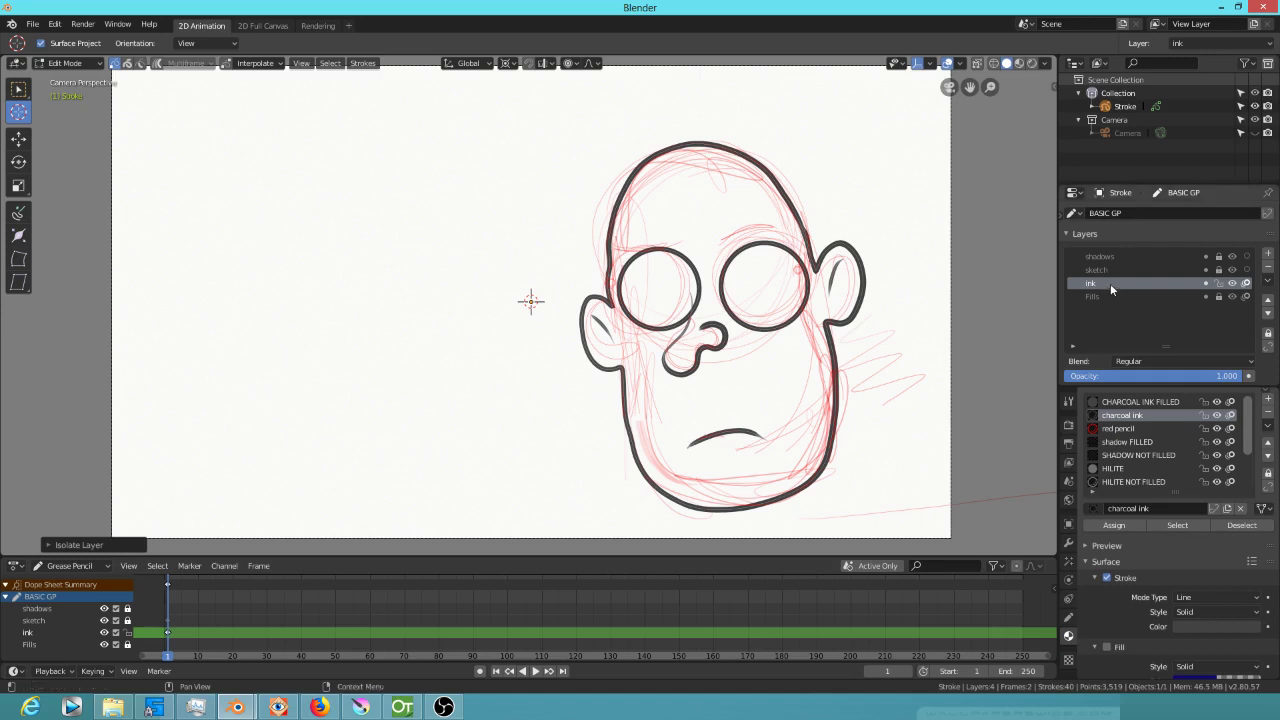
pyautogui.press('KP_Multiply')
pyautogui.press('KP_Multiply')
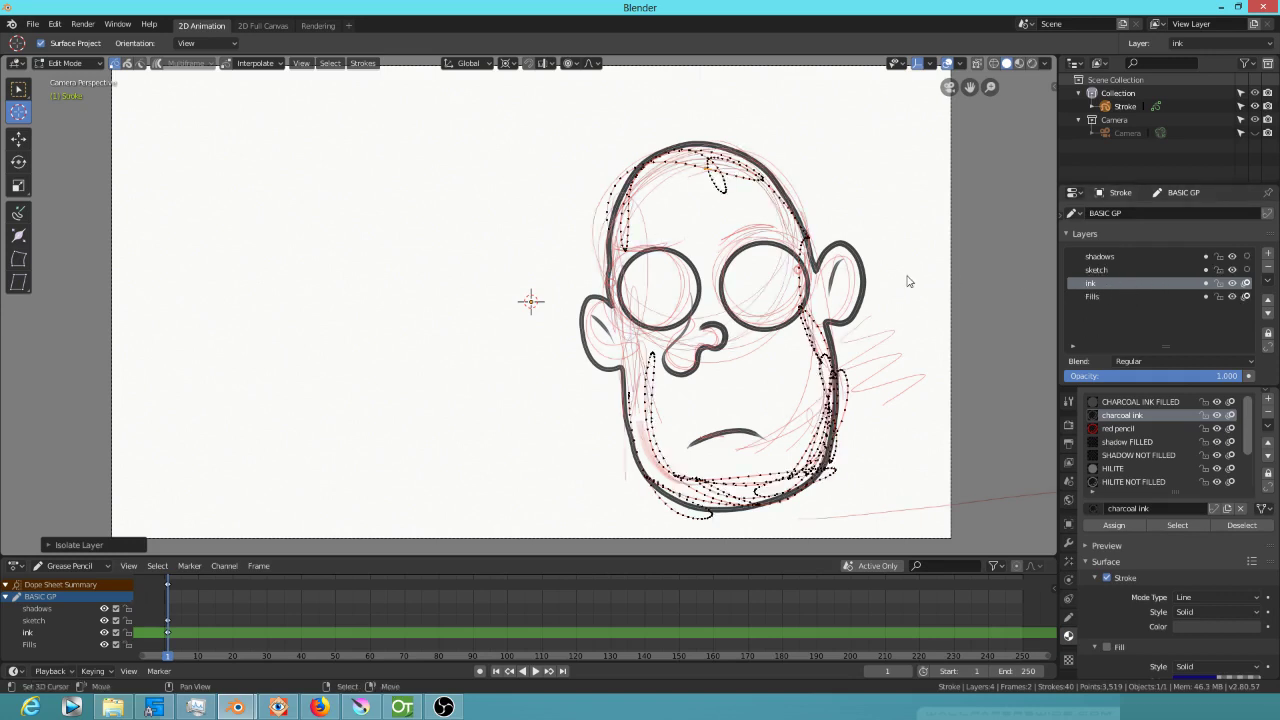
pyautogui.press('KP_Multiply')
pyautogui.press('KP_Multiply')
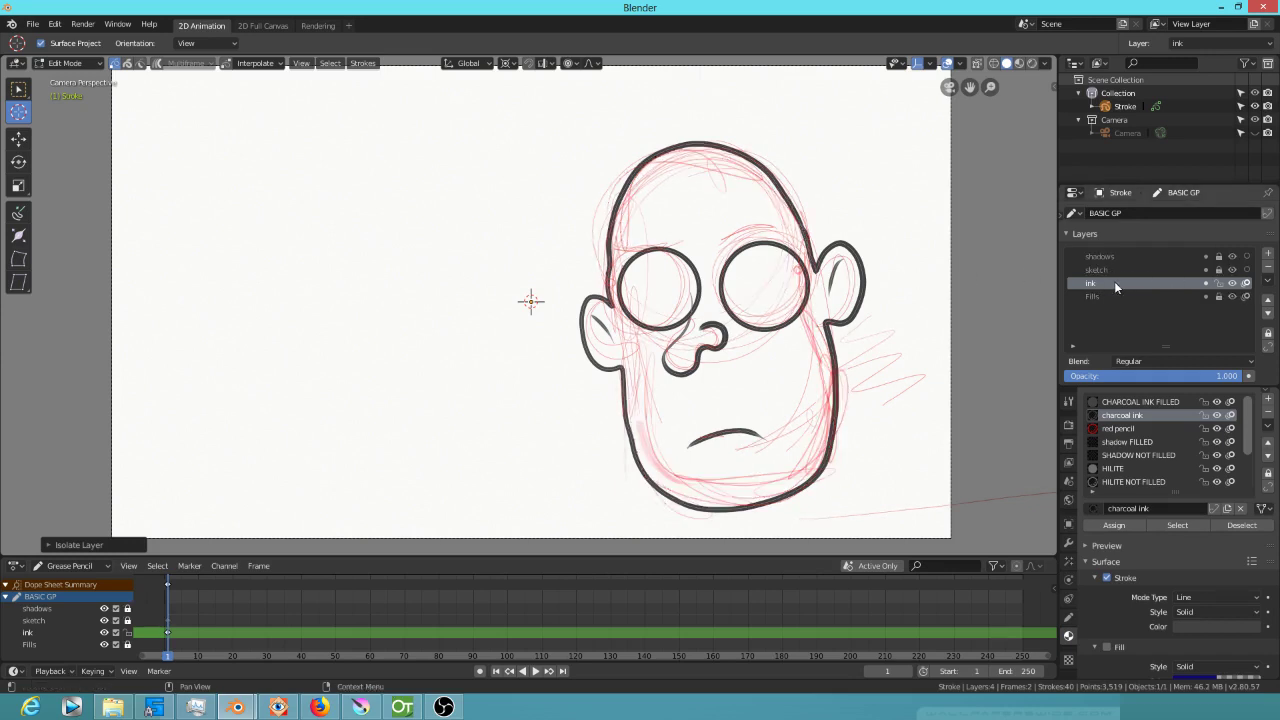
# Move a point at the top of the inked head outline slightly, and unlock the other layers by ending the isolation
pyautogui.click(1219, 297)
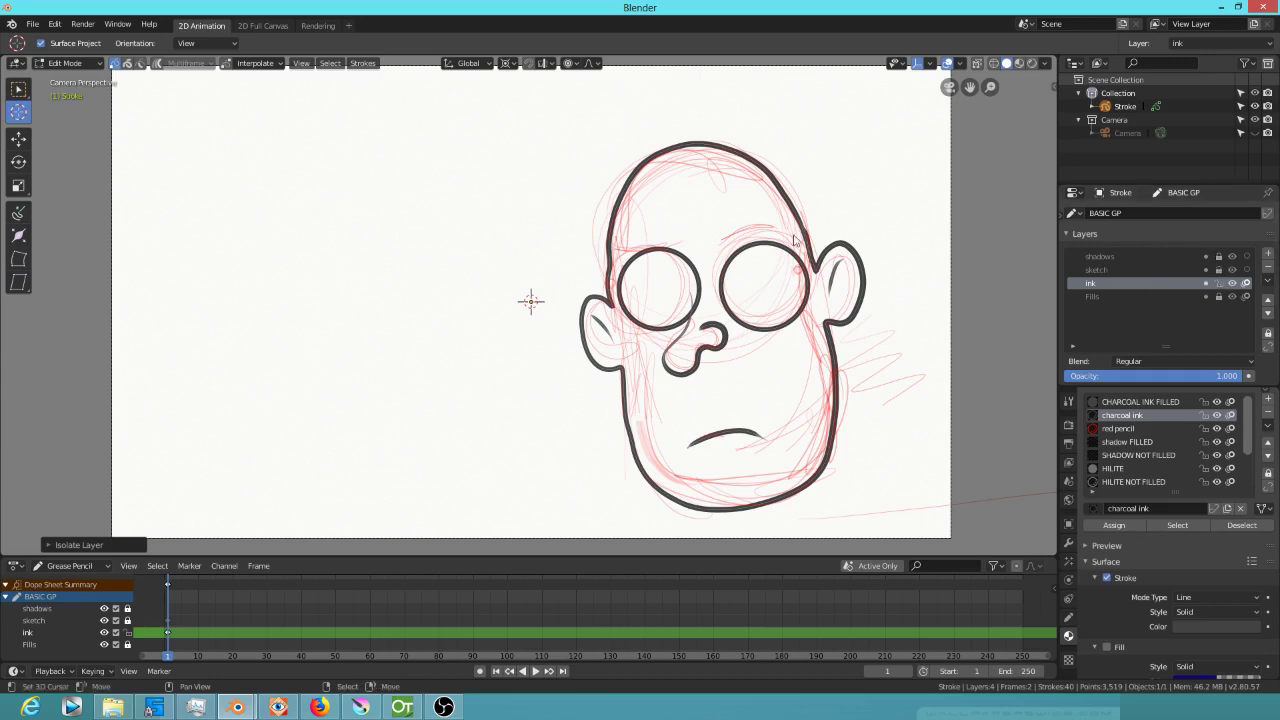
pyautogui.moveTo(721, 171)
pyautogui.mouseDown(button='right')
pyautogui.moveTo(737, 197)
pyautogui.moveTo(722, 173)
pyautogui.mouseUp(button='right')
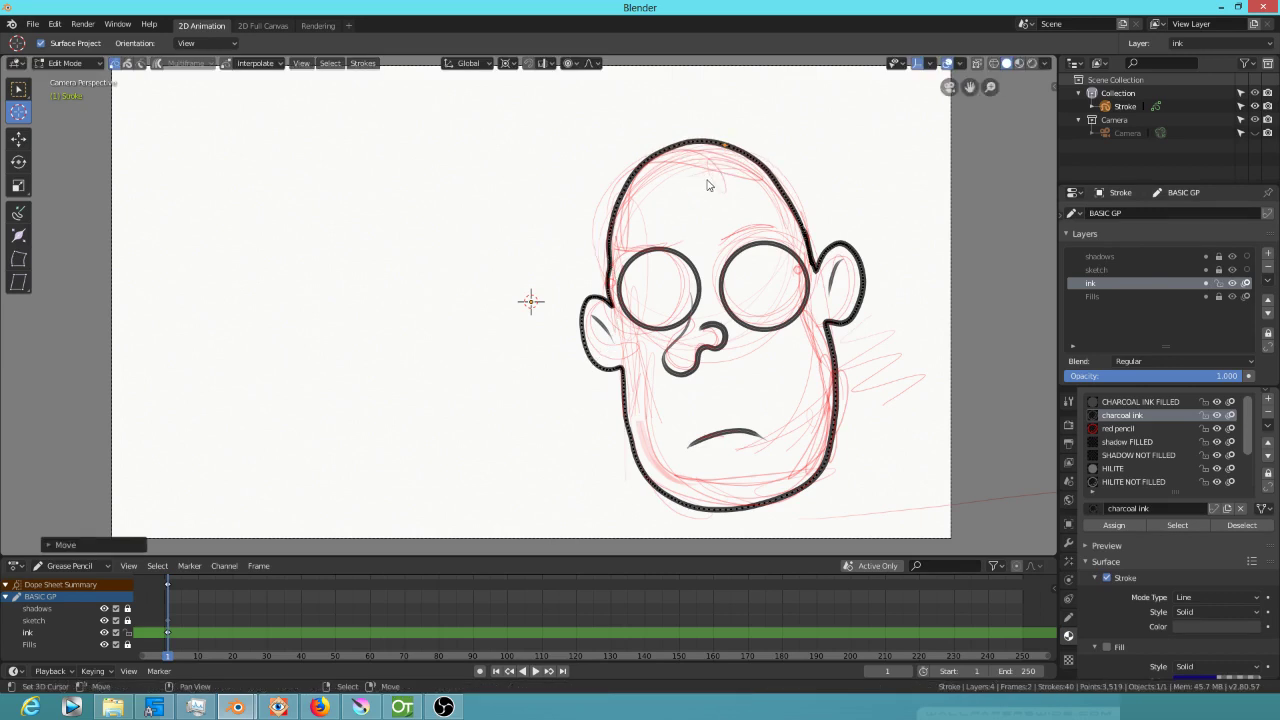
pyautogui.press('KP_Multiply')
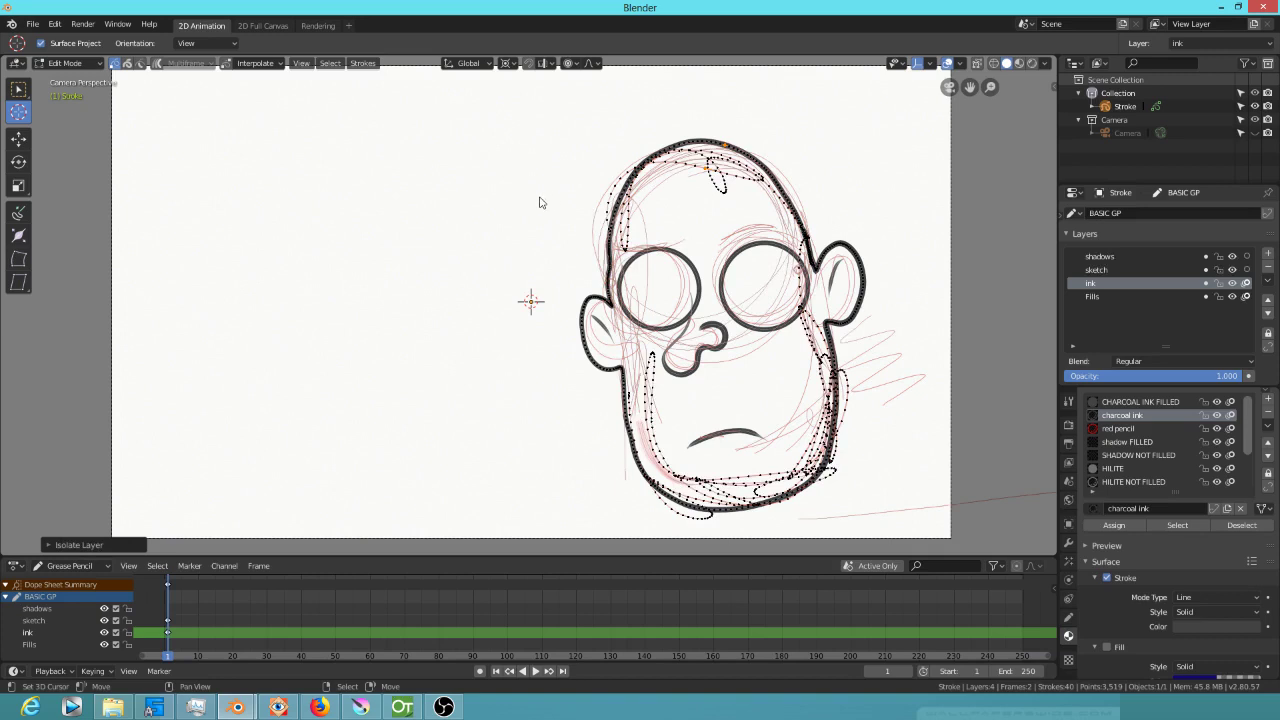
# Lock and hide the sketch layer, and turn on its option to clamp pixels outside the underlying layers
pyautogui.click(1219, 270)
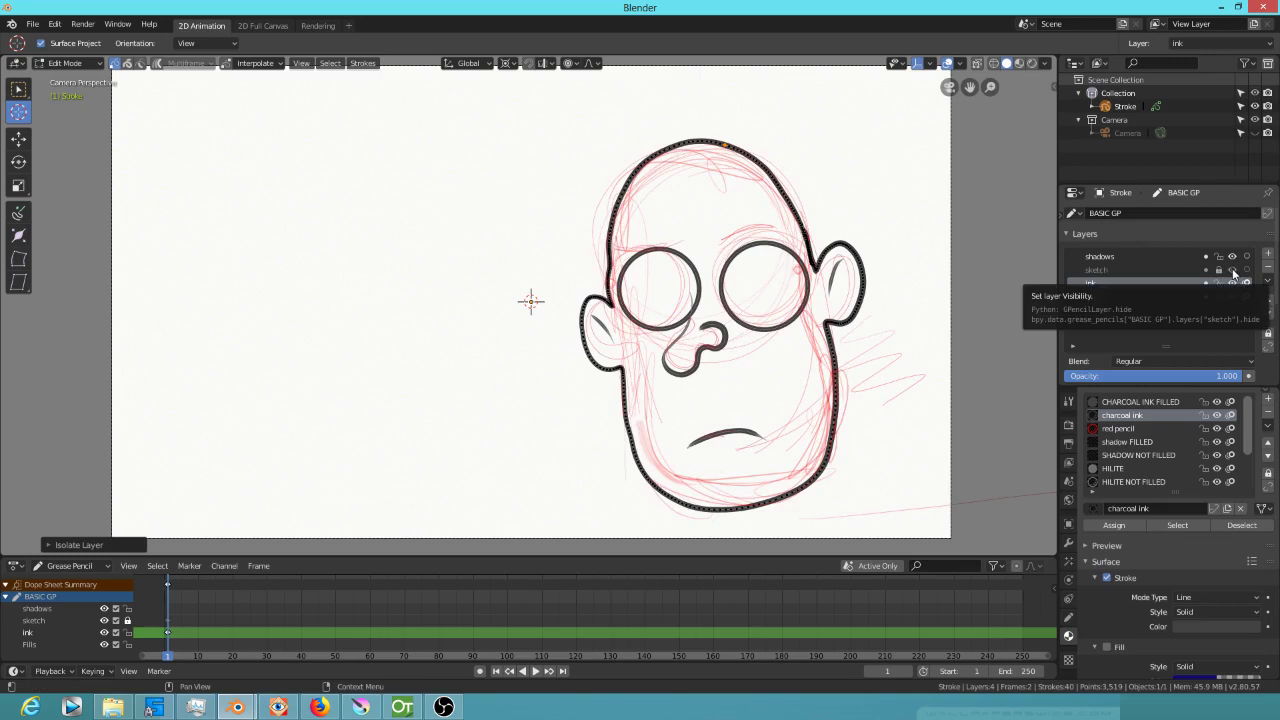
pyautogui.click(1235, 271)
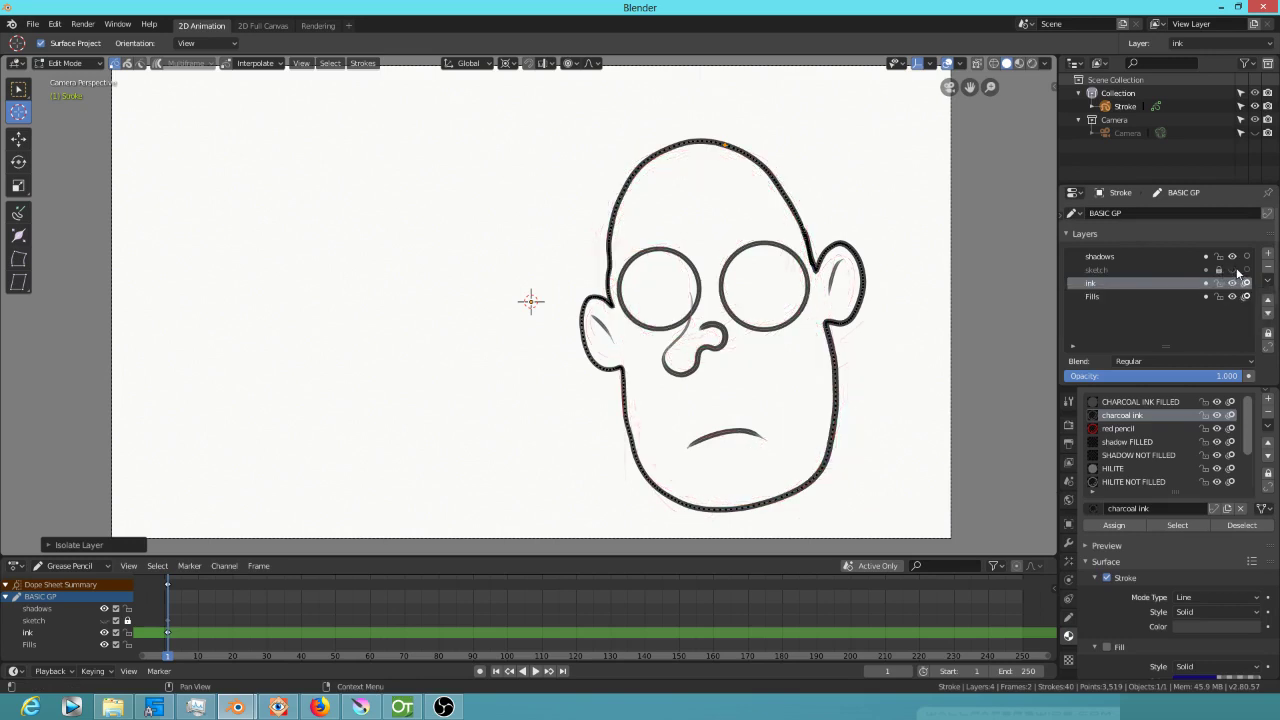
pyautogui.click(1237, 272)
pyautogui.click(1237, 272)
pyautogui.click(1237, 272)
pyautogui.click(1237, 272)
pyautogui.click(1246, 271)
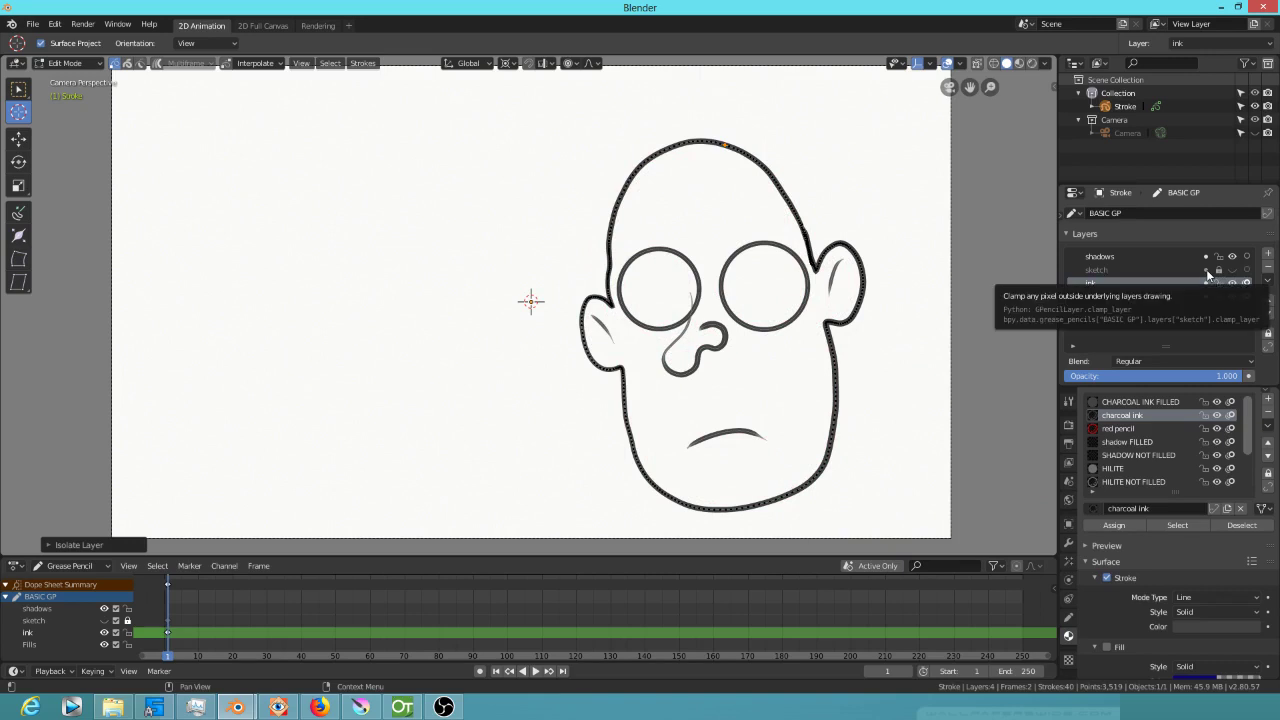
pyautogui.click(1206, 271)
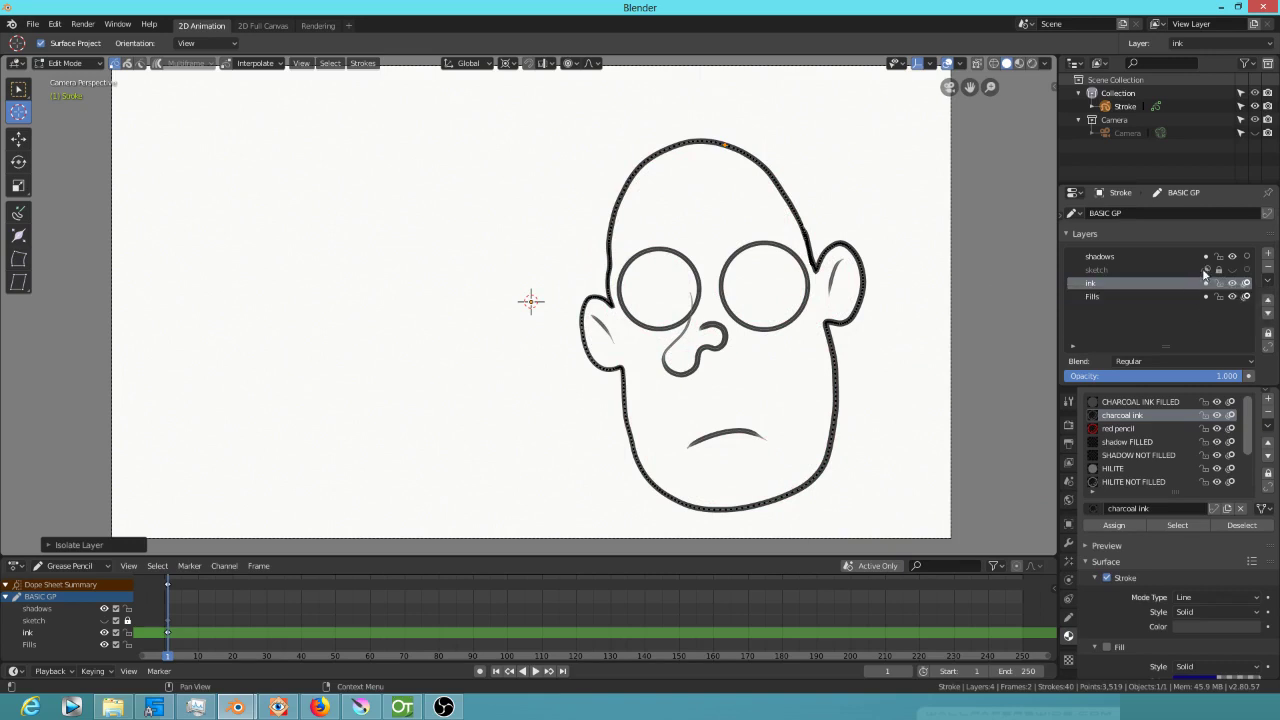
# Switch off pixel clamping on the sketch layer, switch it on for the shadows layer, and make the ink layer active
pyautogui.click(1207, 272)
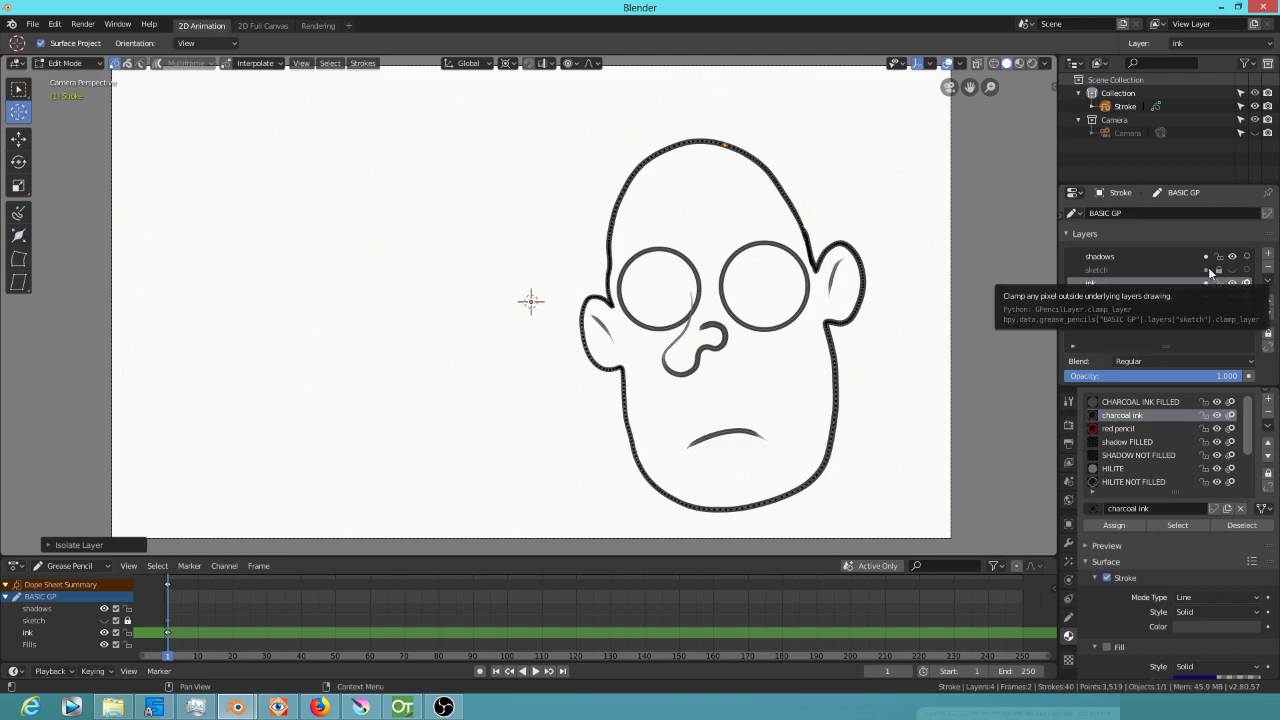
pyautogui.click(1131, 255)
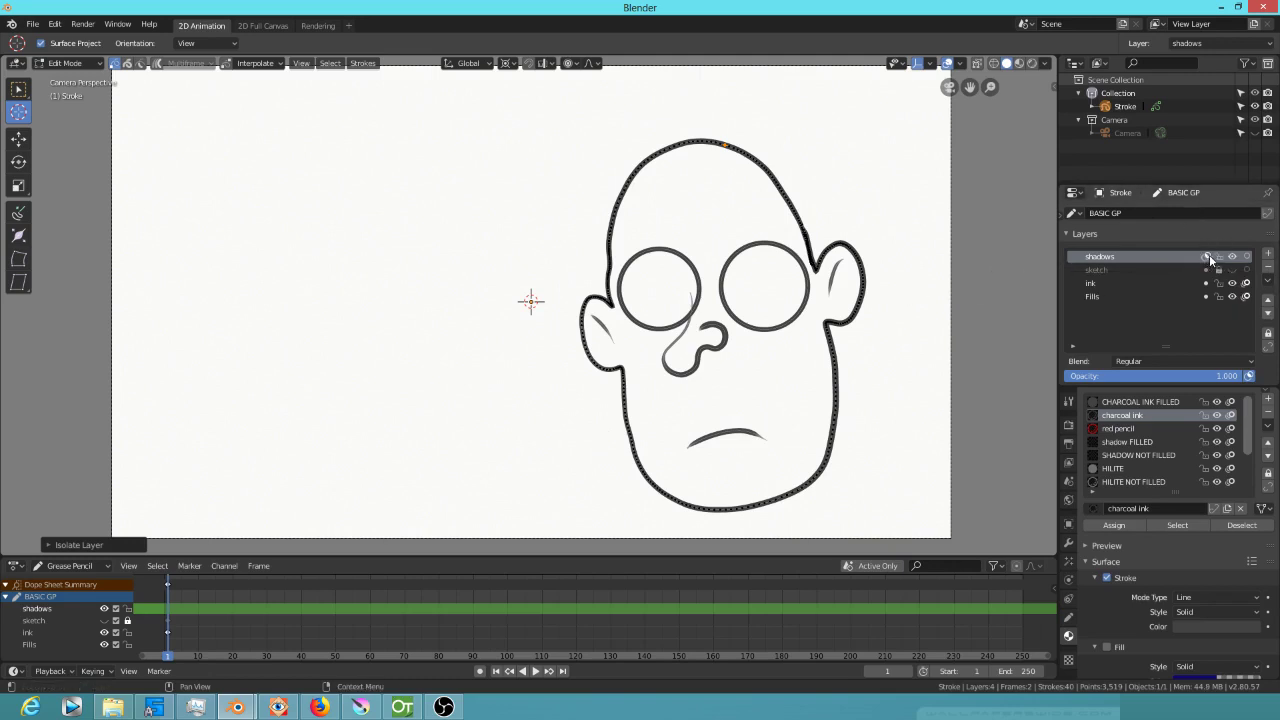
pyautogui.click(1109, 285)
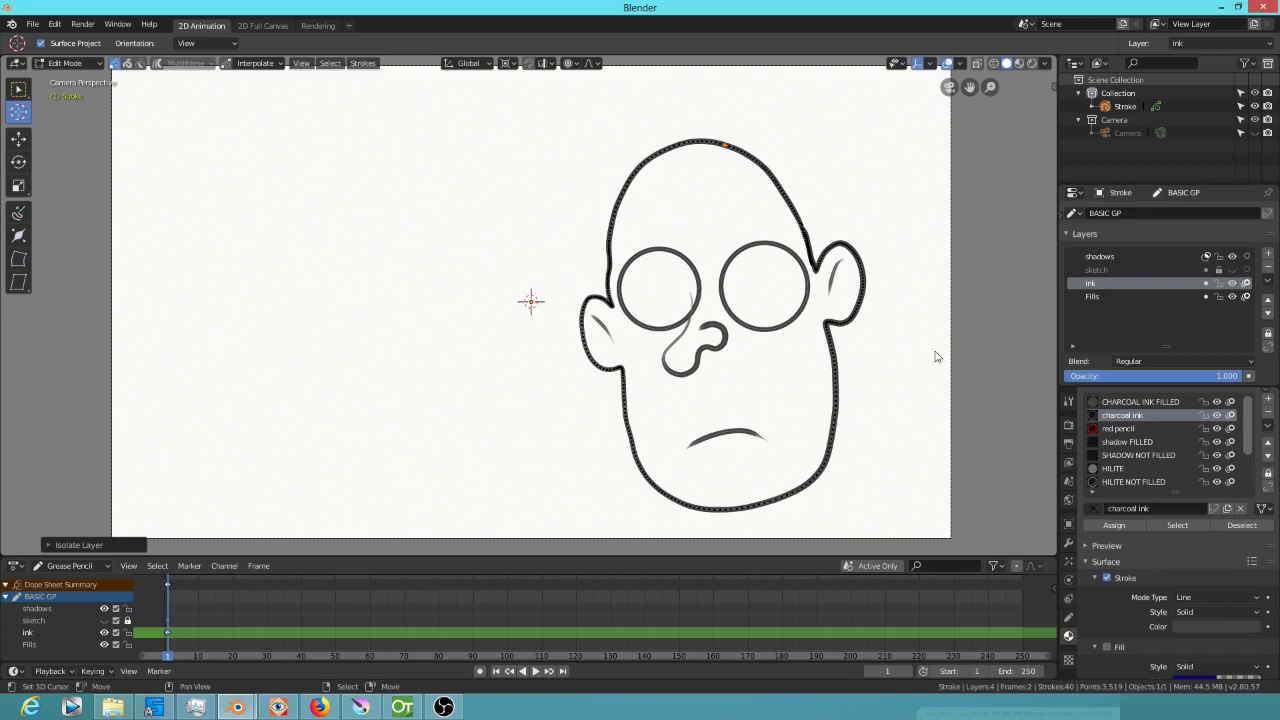
# Select the whole left eye circle and try moving it sideways with proportional editing
pyautogui.click(687, 262)
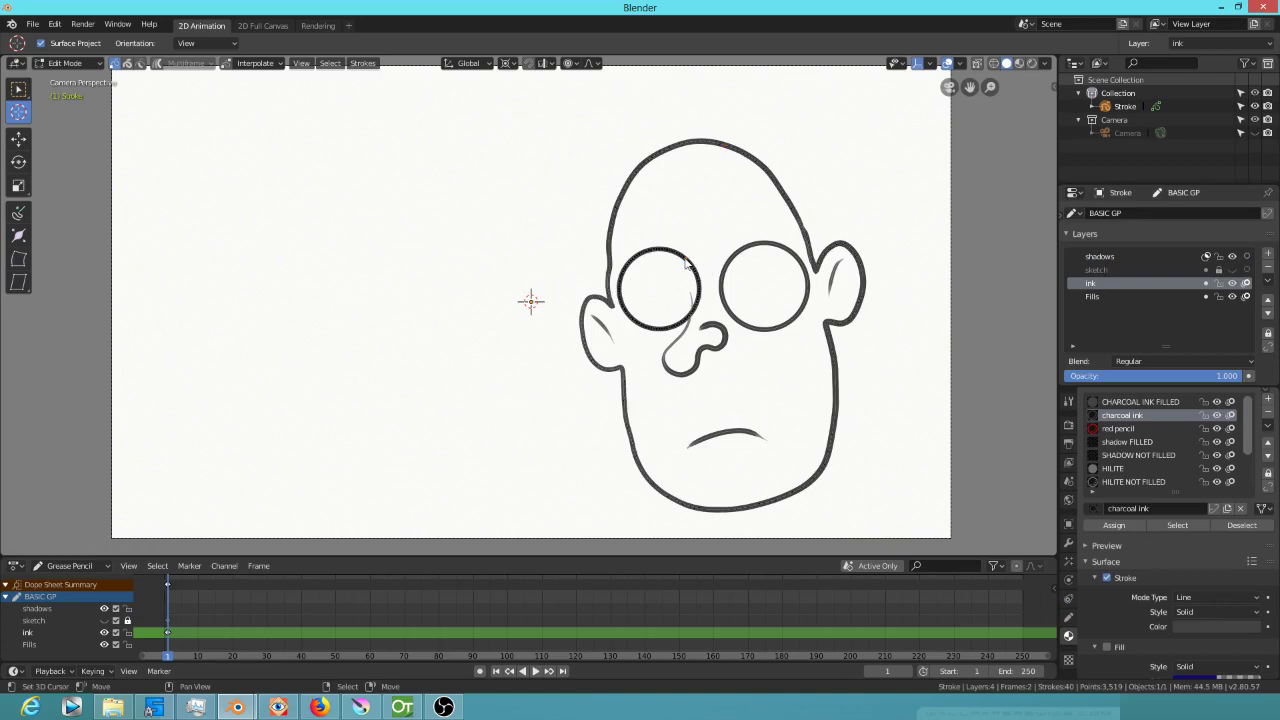
pyautogui.click(687, 262)
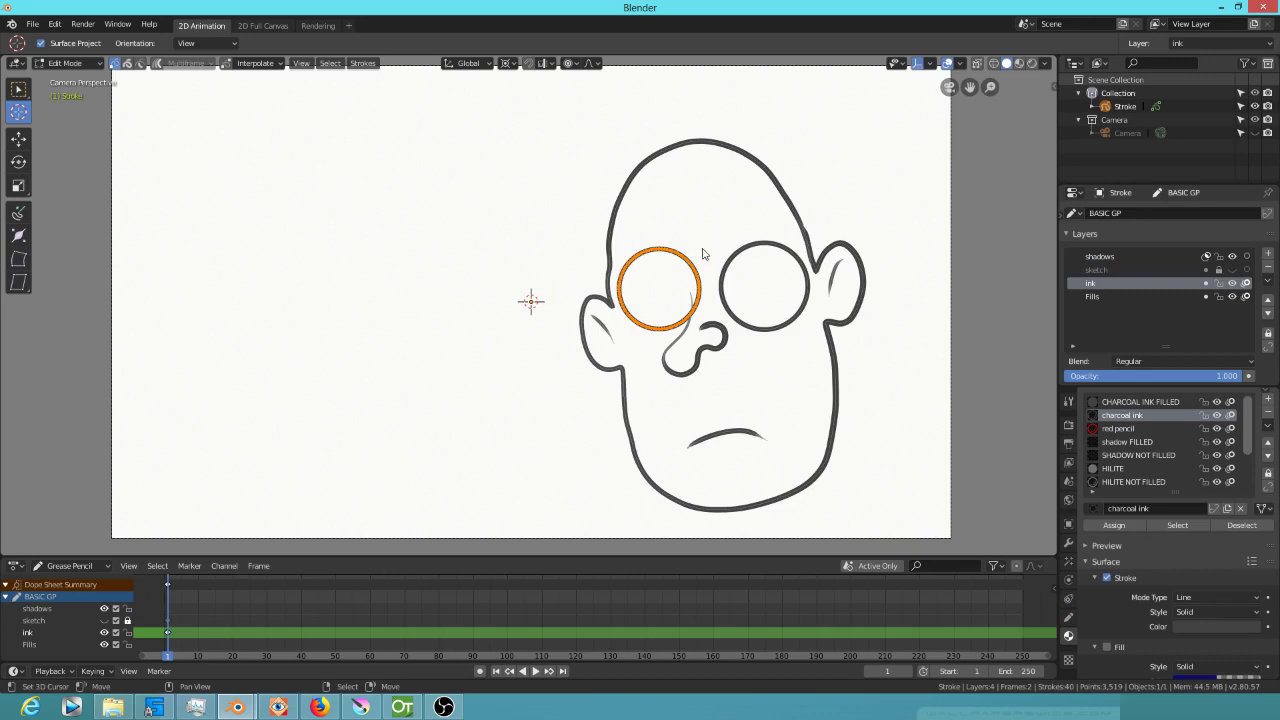
pyautogui.press('g')
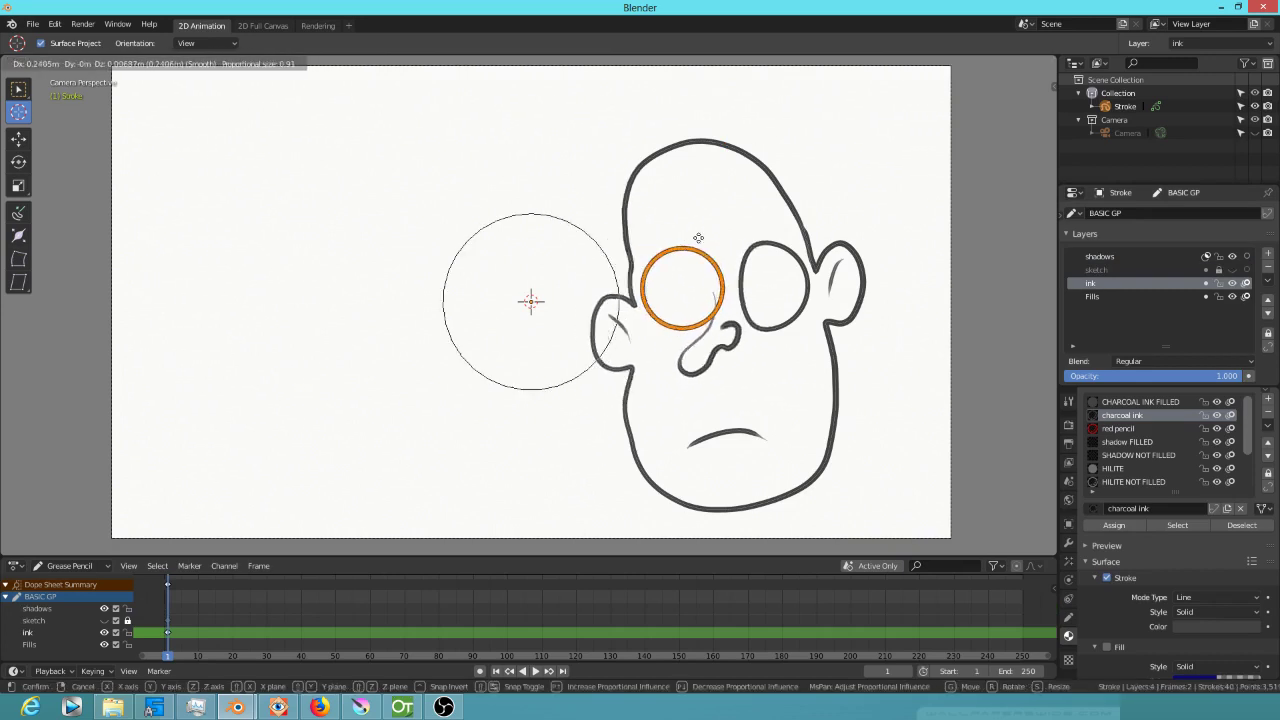
pyautogui.press('Escape')
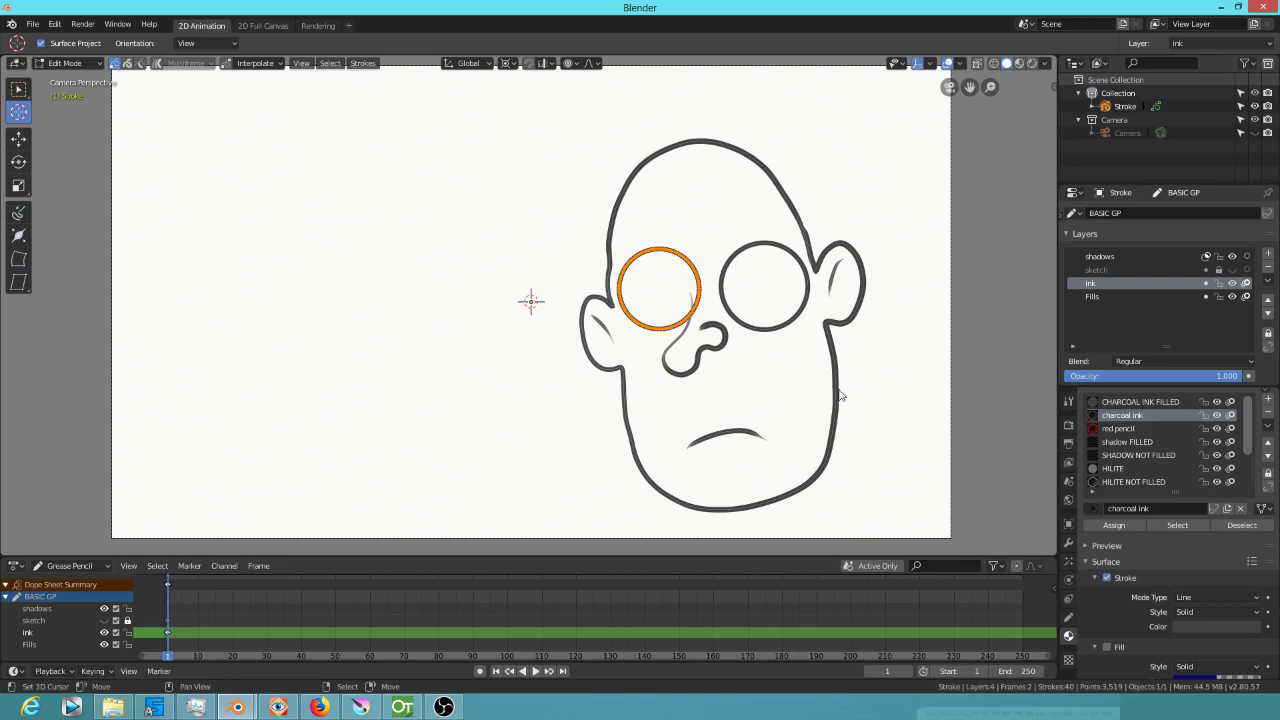
# Pull a point on the right cheek of the inked head outline slightly outward with proportional editing
pyautogui.press('a')
pyautogui.press('g')
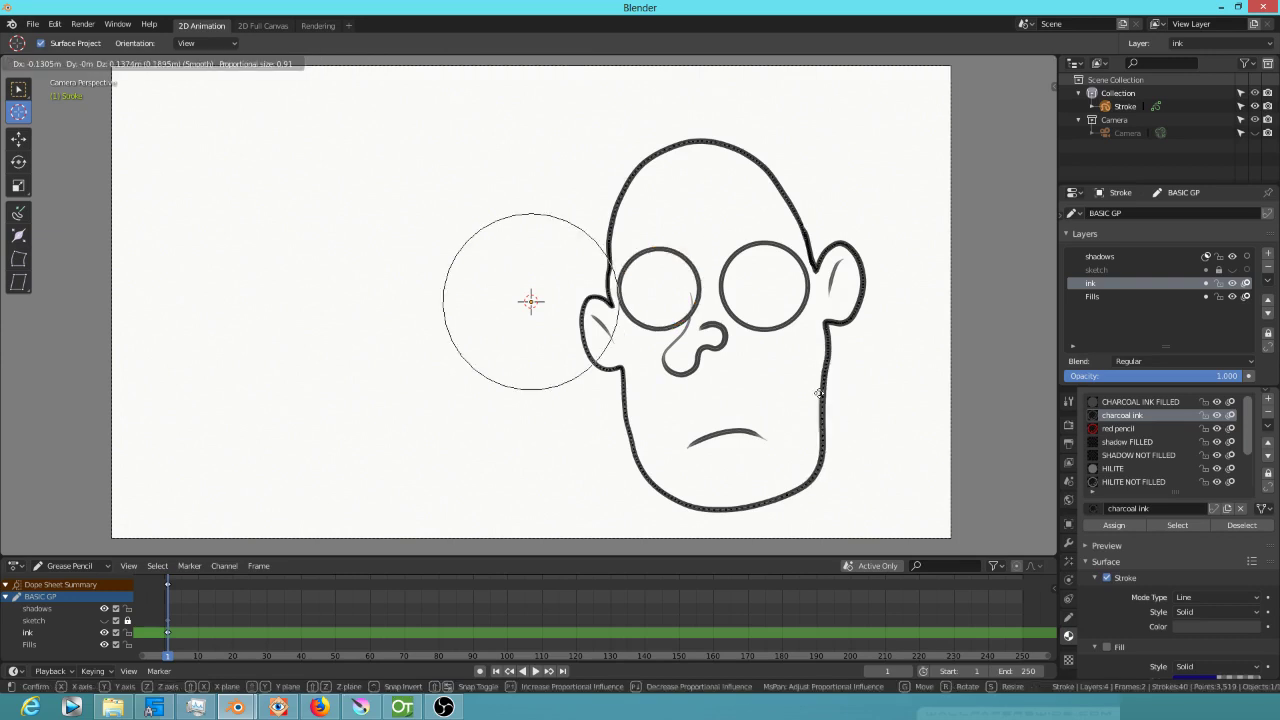
pyautogui.press('Escape')
pyautogui.press('g')
pyautogui.press('Escape')
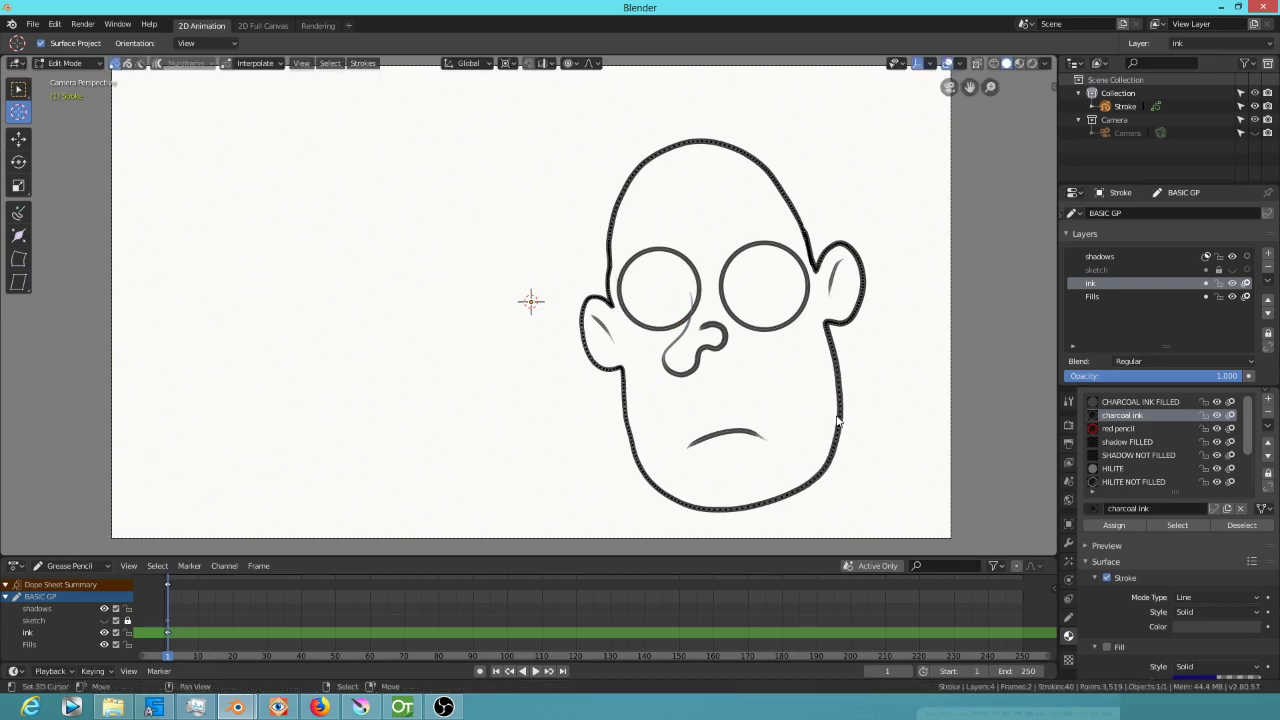
pyautogui.press('g')
pyautogui.click(839, 413)
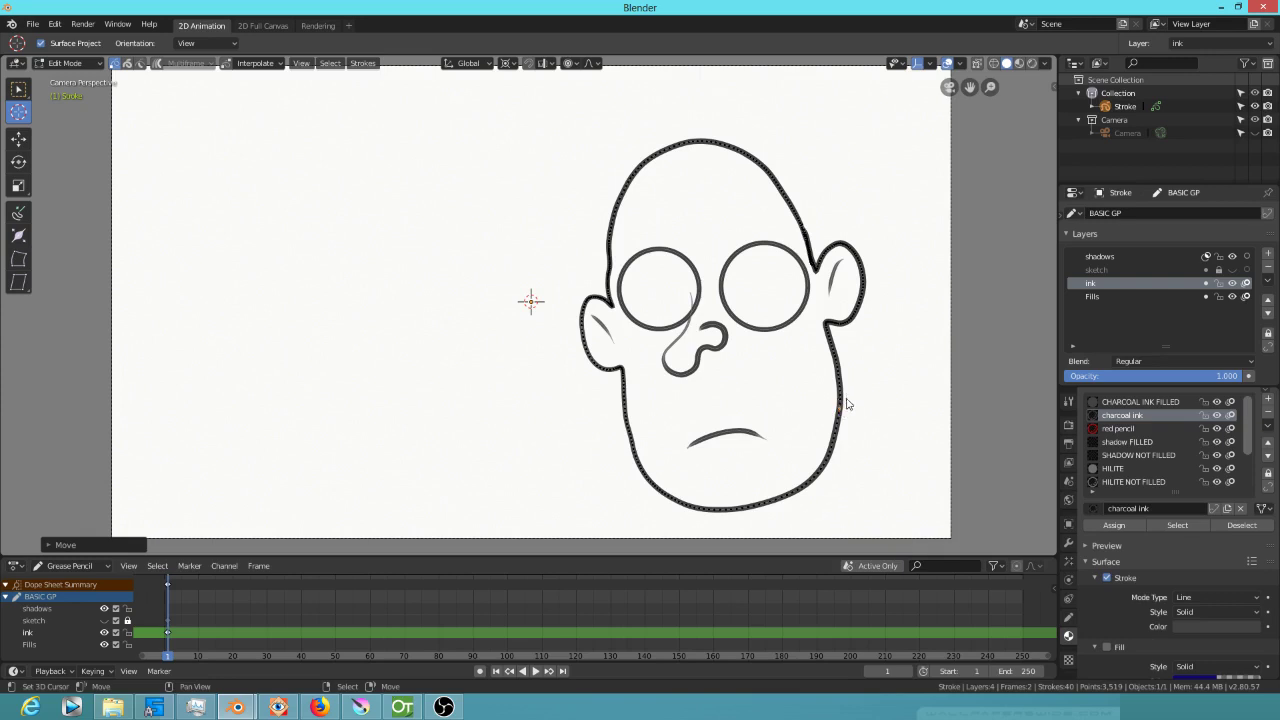
# Move further points along the right cheek slightly inward so that side of the head outline runs straighter
pyautogui.keyDown('shift'); pyautogui.moveTo(845, 403); pyautogui.dragTo(821, 410, button='middle'); pyautogui.keyUp('shift')
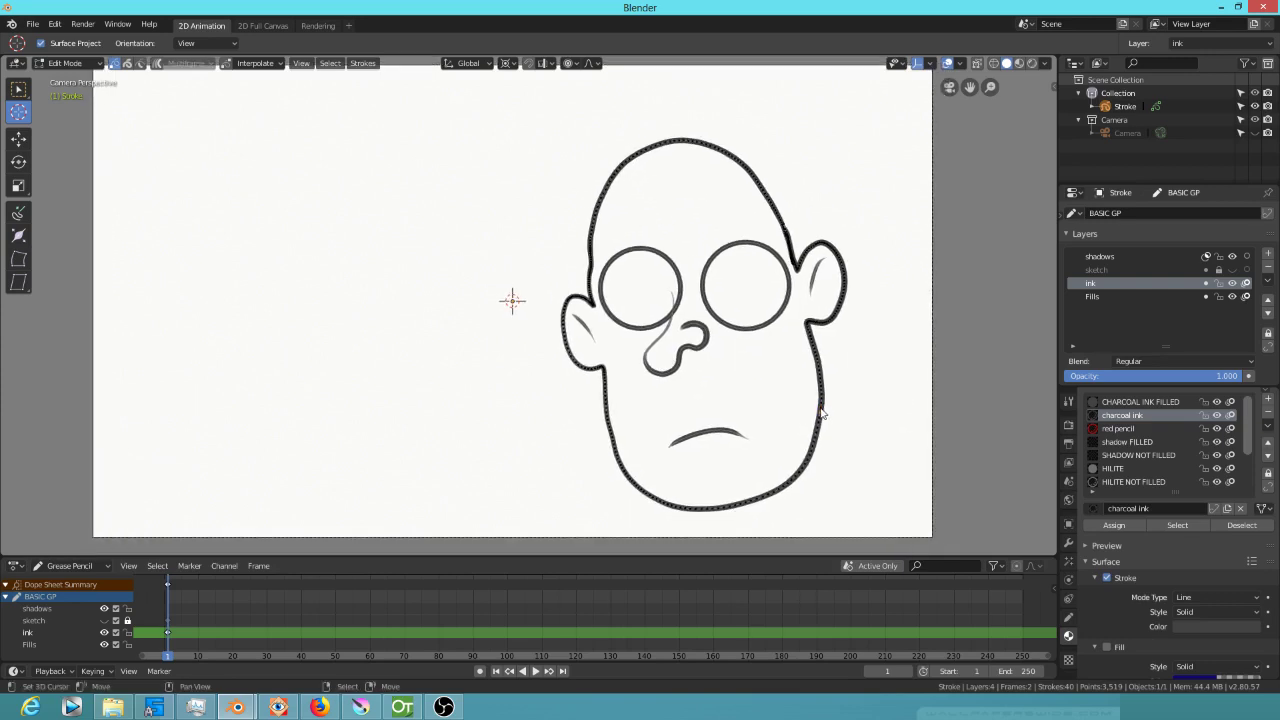
pyautogui.press('g')
pyautogui.press('Escape')
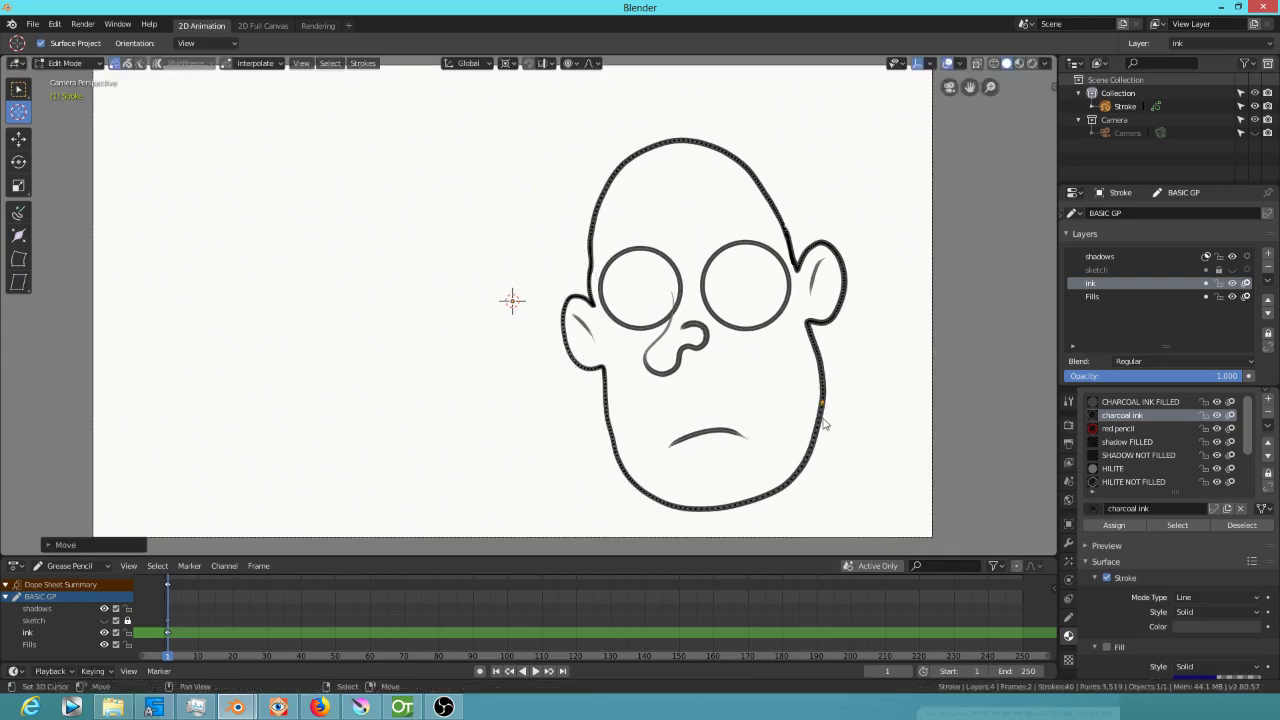
pyautogui.press('g')
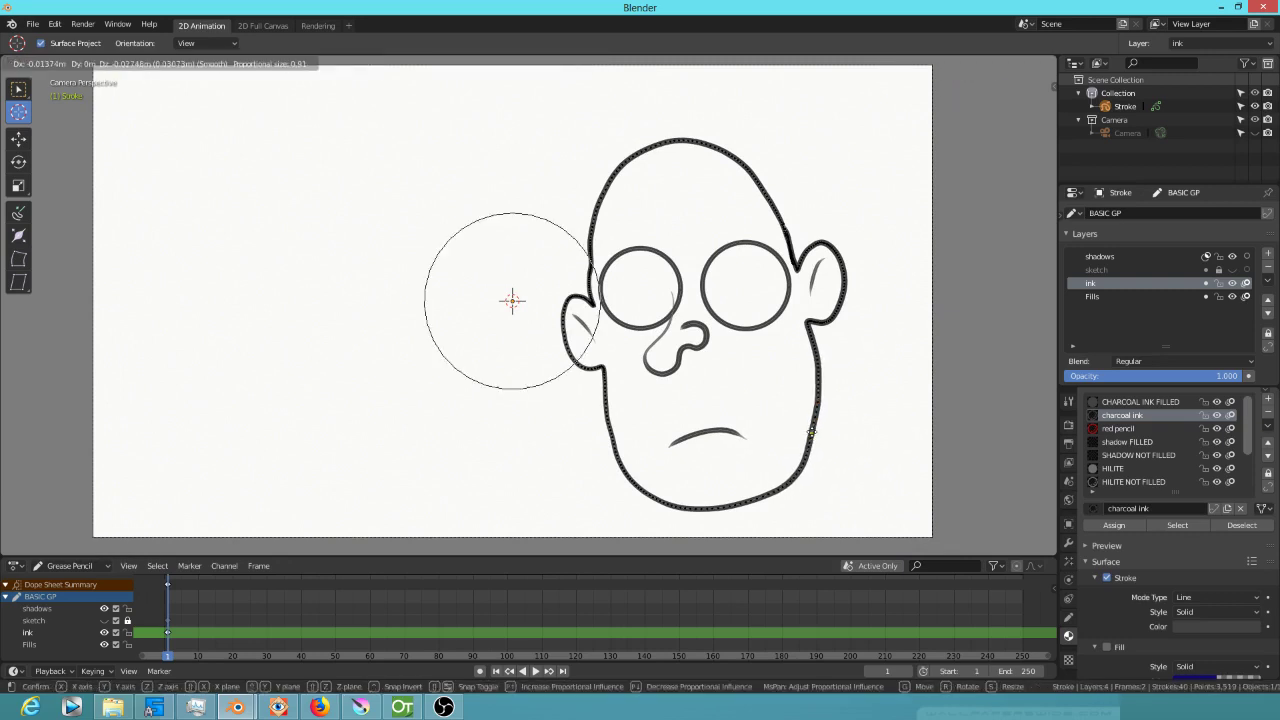
pyautogui.press('Escape')
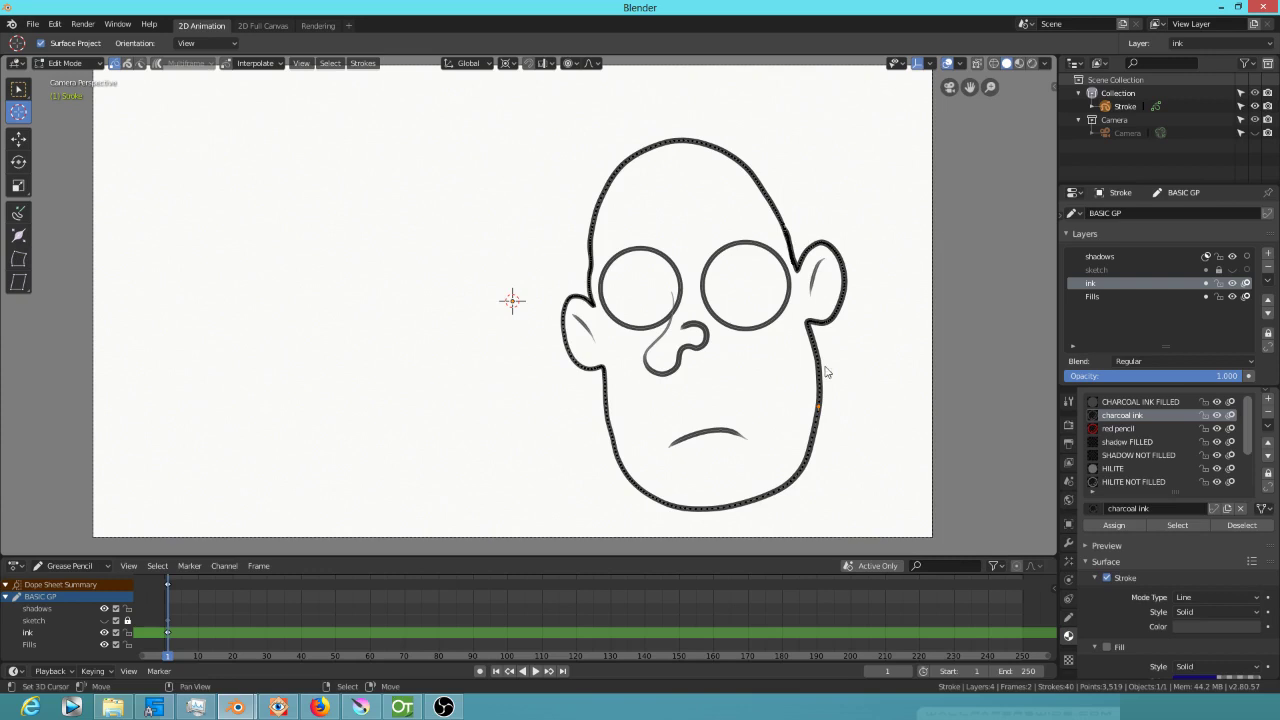
pyautogui.press('g')
pyautogui.click(820, 390)
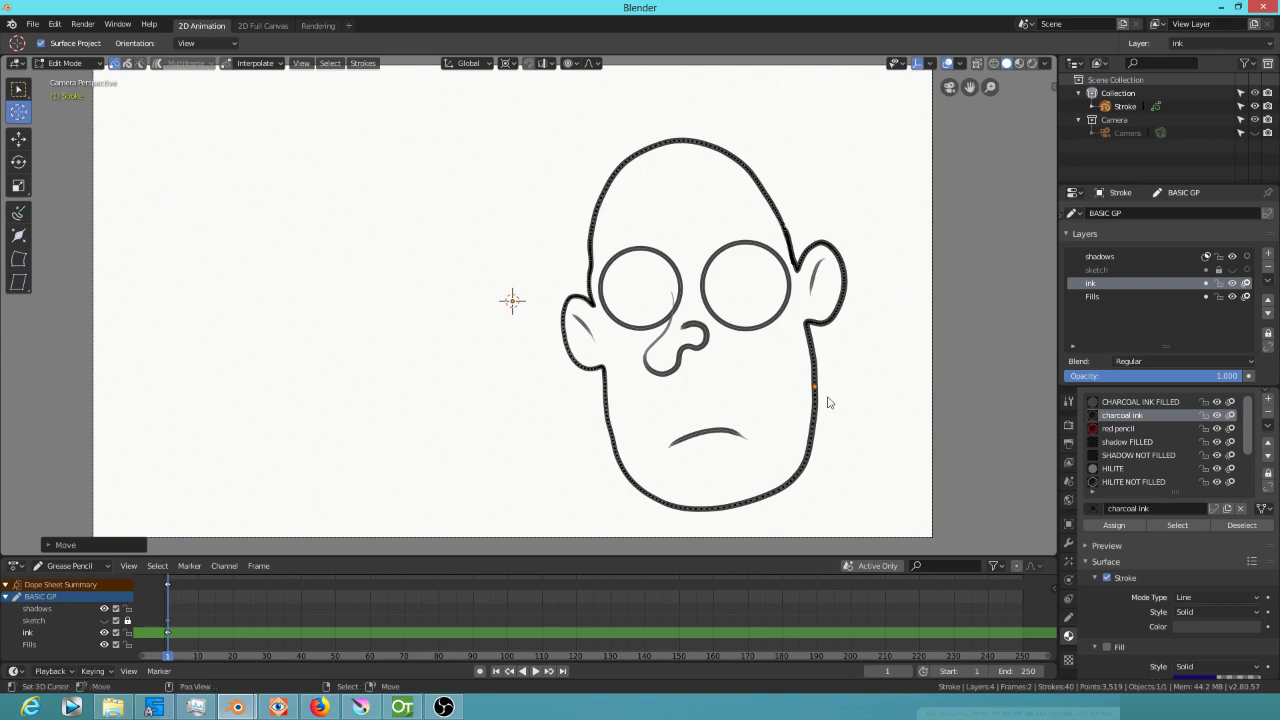
# Lasso-select the right cheek section of the outline, and try moving it and rotating it around the 3D cursor
pyautogui.moveTo(838, 360)
pyautogui.keyDown('ctrl'); pyautogui.mouseDown()
pyautogui.moveTo(803, 376)
pyautogui.moveTo(799, 470)
pyautogui.moveTo(829, 457)
pyautogui.moveTo(848, 410)
pyautogui.mouseUp(); pyautogui.keyUp('ctrl')
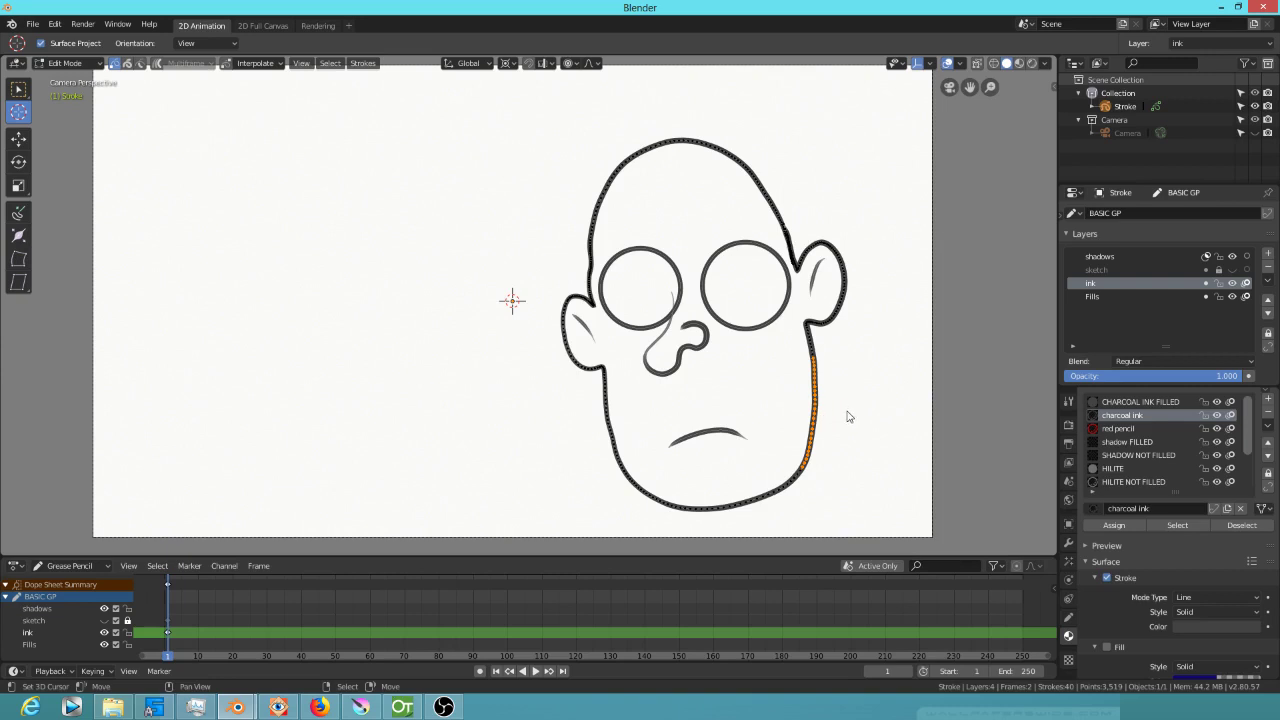
pyautogui.press('g')
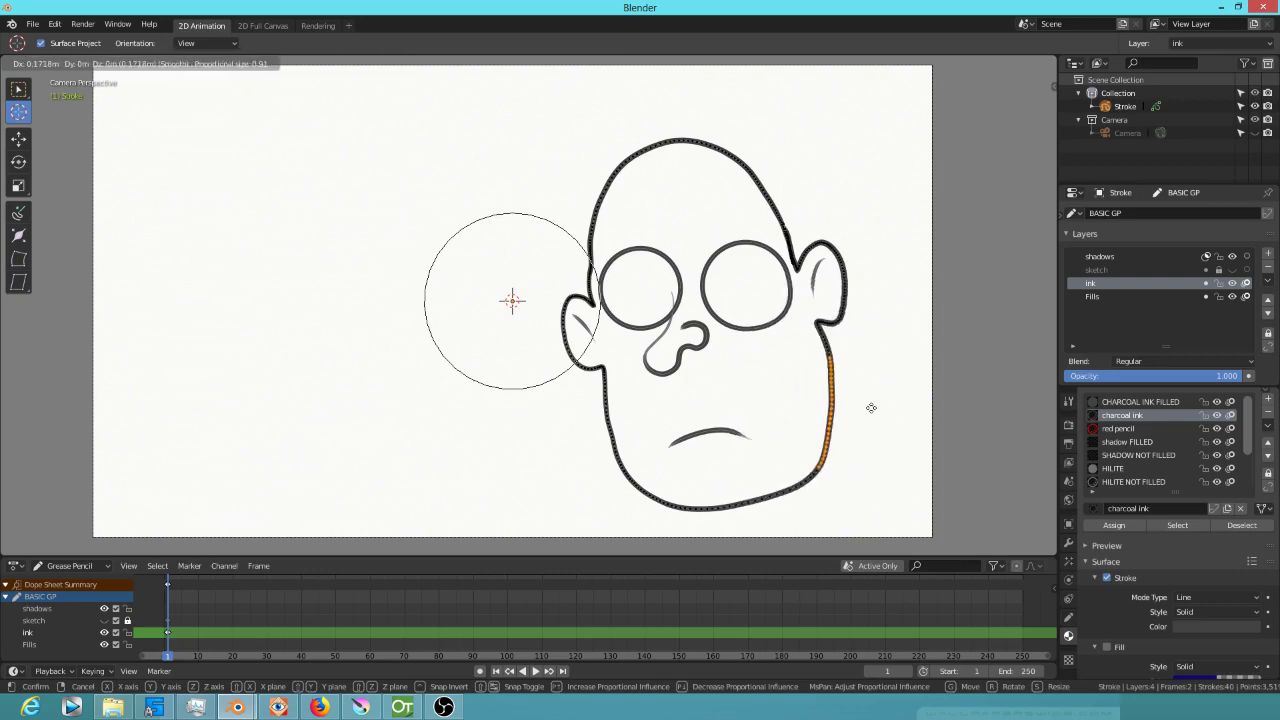
pyautogui.click(843, 426)
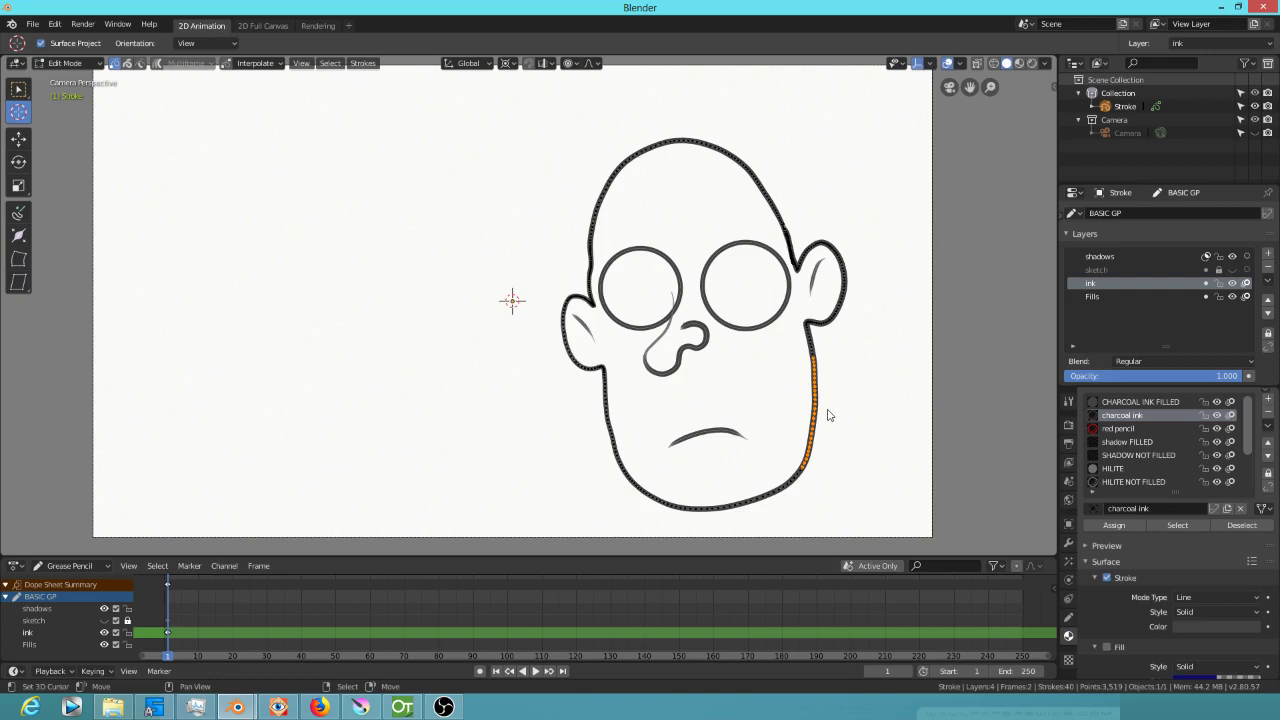
pyautogui.press('g')
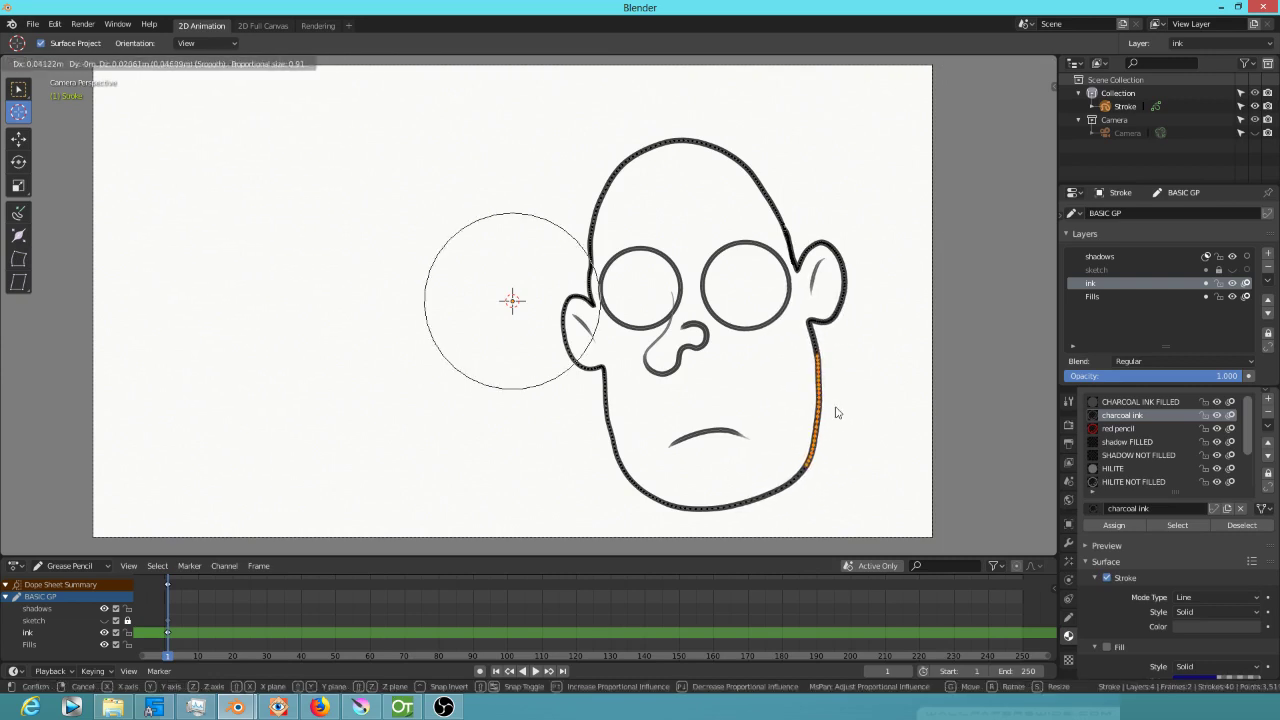
pyautogui.rightClick(837, 407)
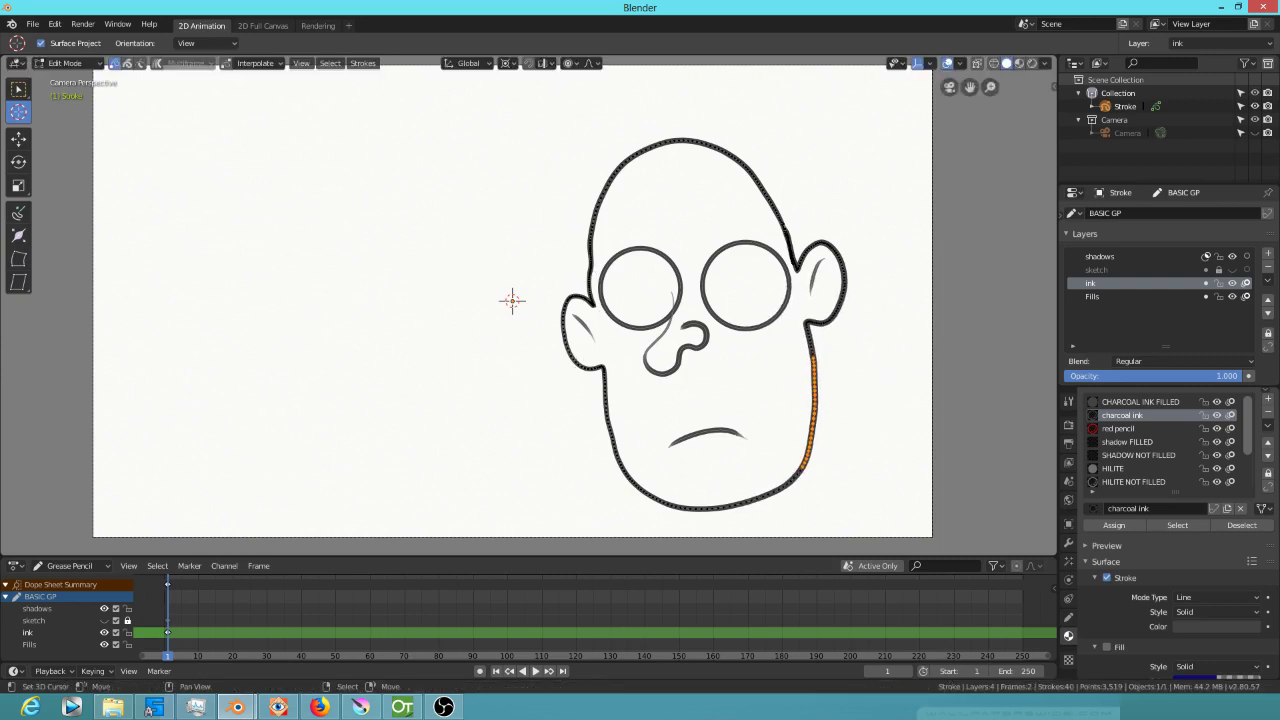
pyautogui.press('r')
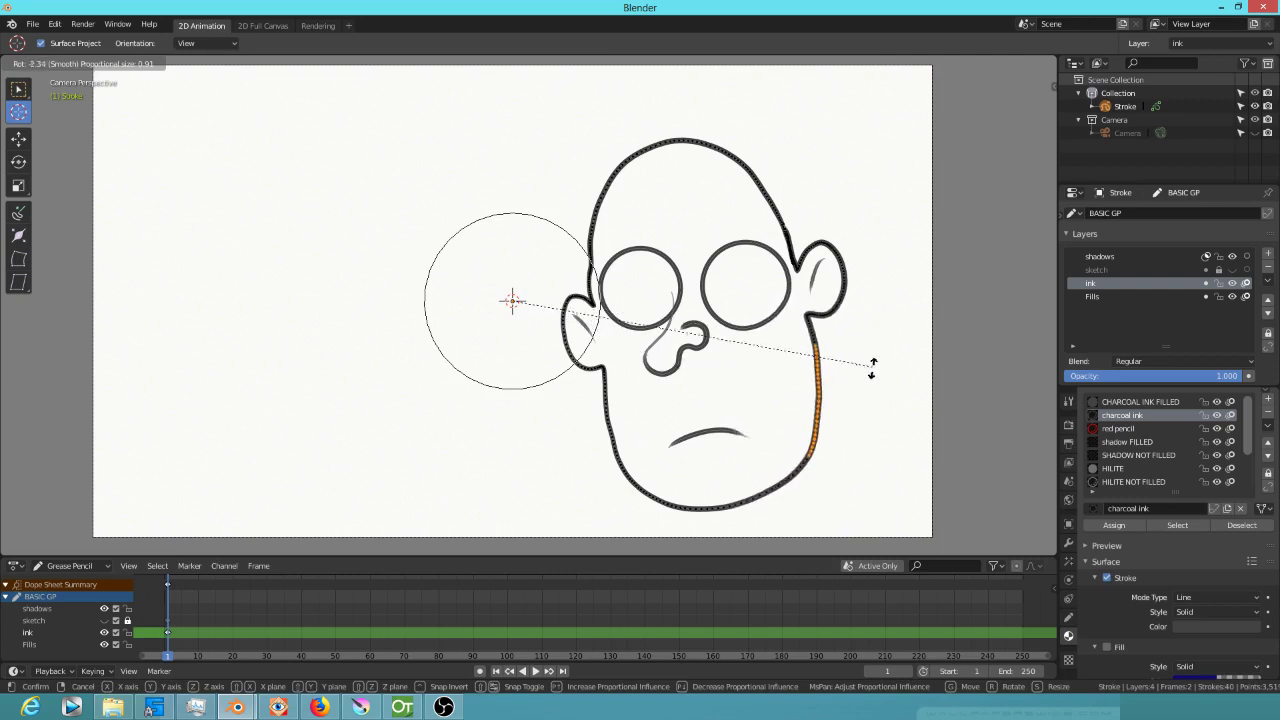
pyautogui.rightClick(849, 364)
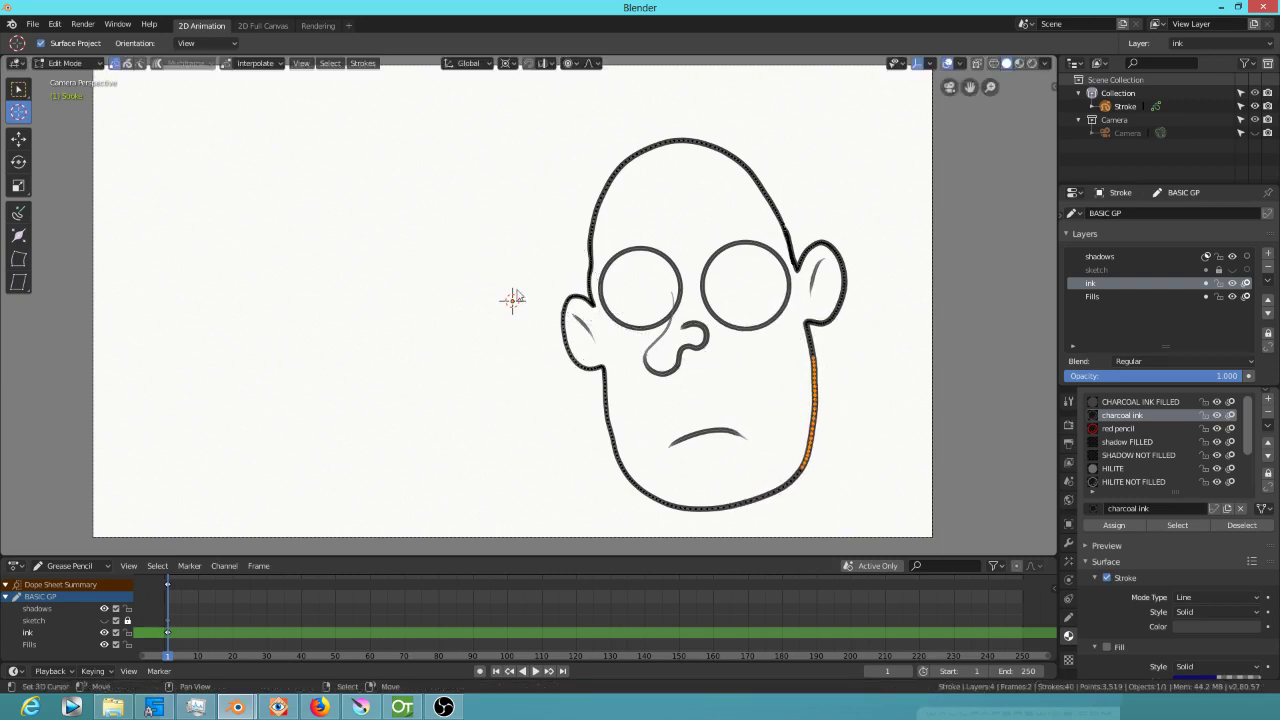
# Select all ink strokes and reposition the 3D cursor several times in the blank area left of the head
pyautogui.moveTo(511, 282); pyautogui.dragTo(420, 266)
pyautogui.press('a')
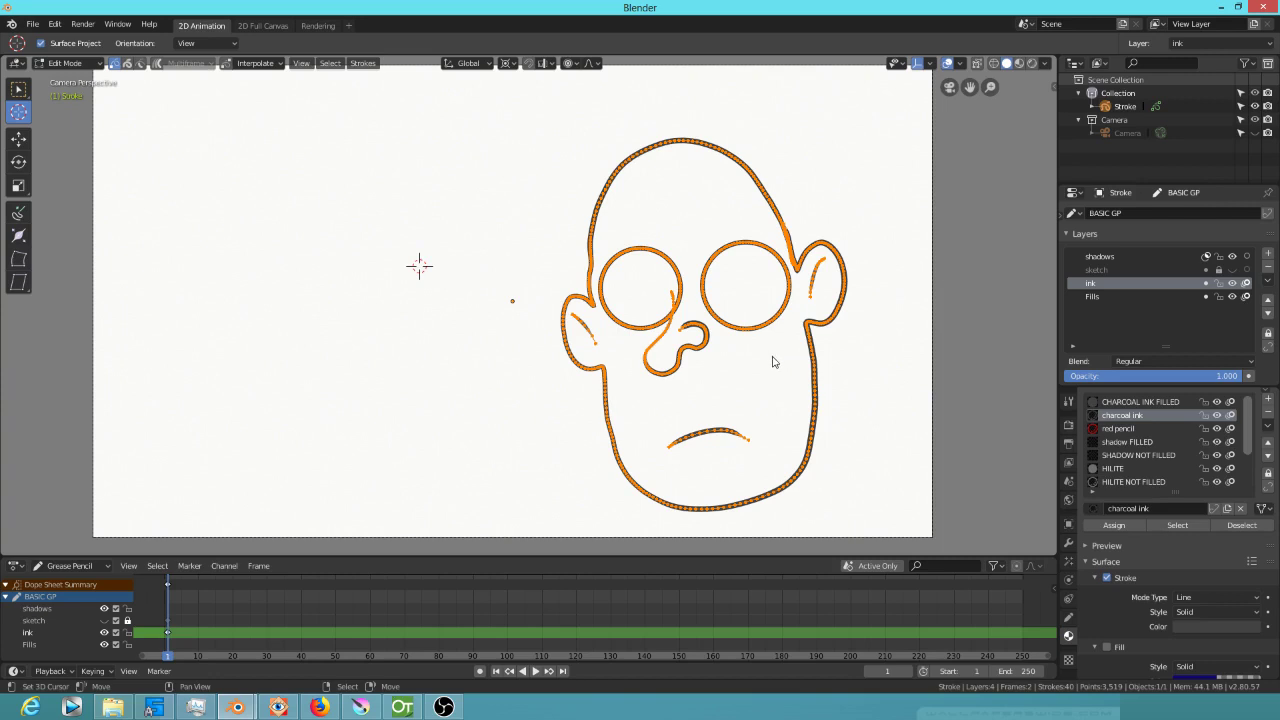
pyautogui.hotkey('alt', 'a')
pyautogui.press('a')
pyautogui.keyDown('shift'); pyautogui.moveTo(760, 392); pyautogui.dragTo(714, 352, button='middle'); pyautogui.keyUp('shift')
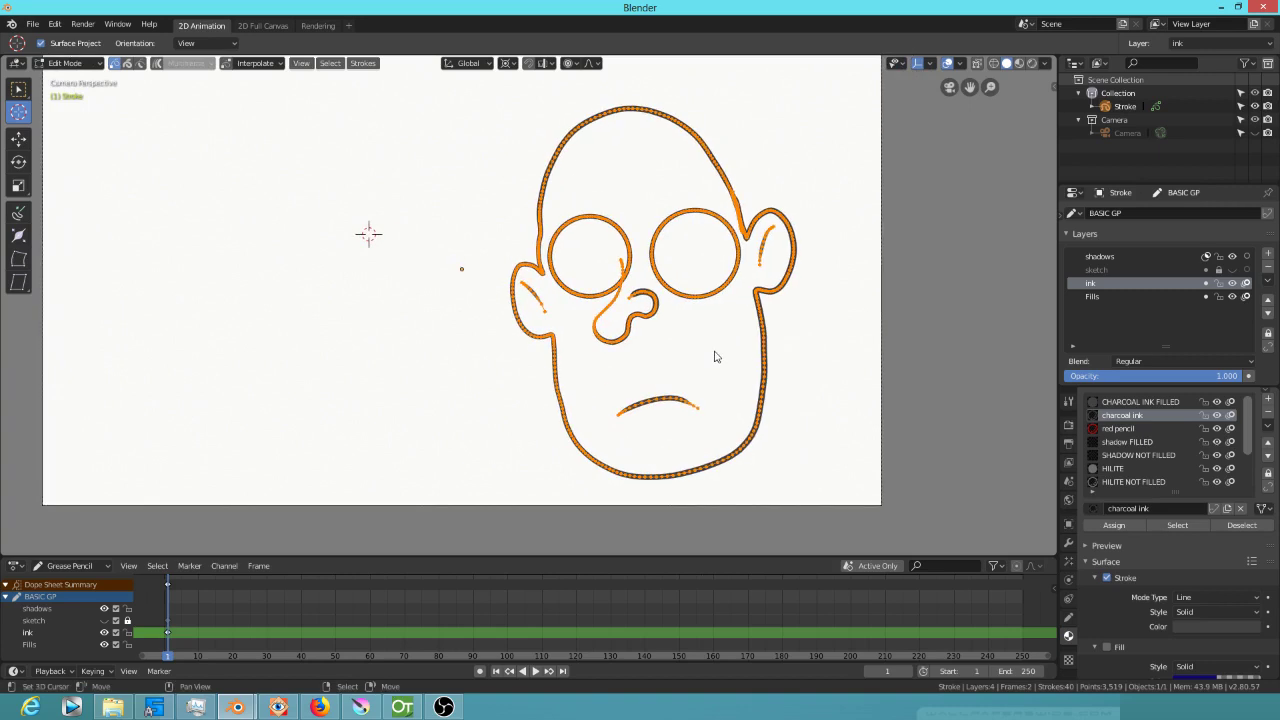
pyautogui.keyDown('shift'); pyautogui.rightClick(396, 287); pyautogui.keyUp('shift')
pyautogui.moveTo(337, 354)
pyautogui.keyDown('shift'); pyautogui.mouseDown(button='right')
pyautogui.moveTo(309, 397)
pyautogui.moveTo(420, 331)
pyautogui.moveTo(320, 368)
pyautogui.mouseUp(button='right'); pyautogui.keyUp('shift')
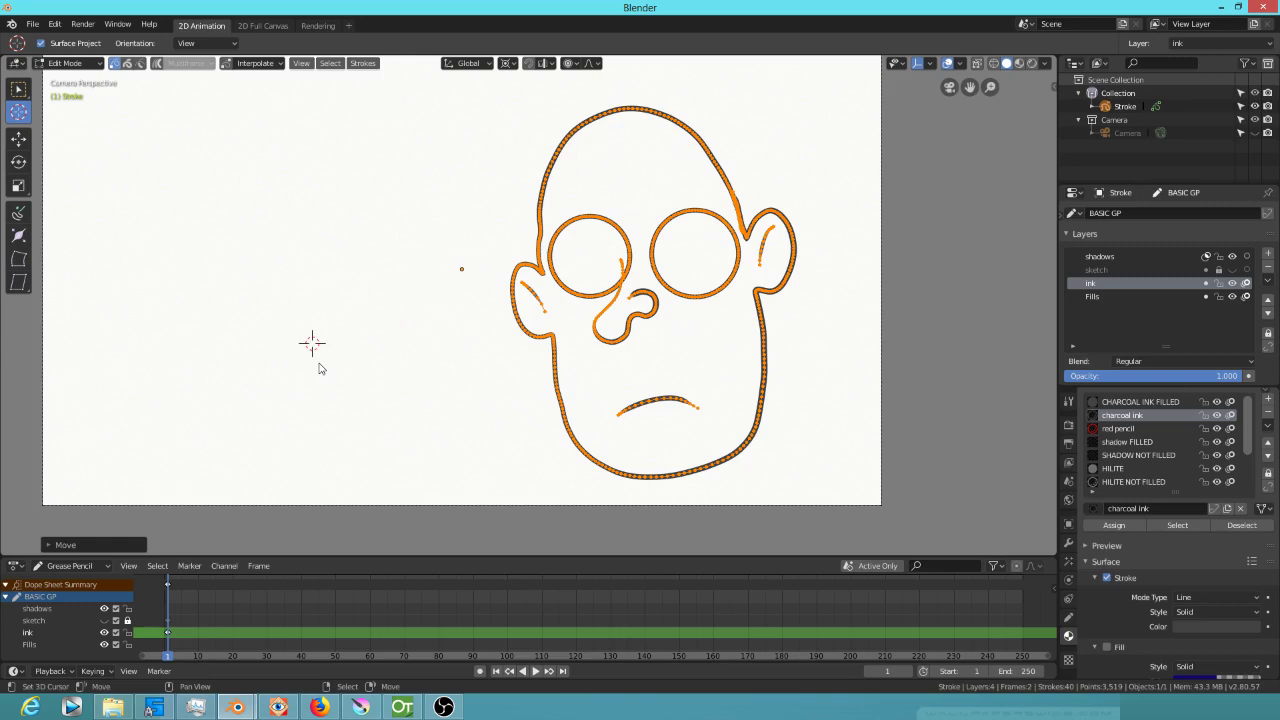
# Place the 3D cursor just below the chin and try rotating all the ink strokes around it
pyautogui.keyDown('shift'); pyautogui.rightClick(690, 489); pyautogui.keyUp('shift')
pyautogui.press('r')
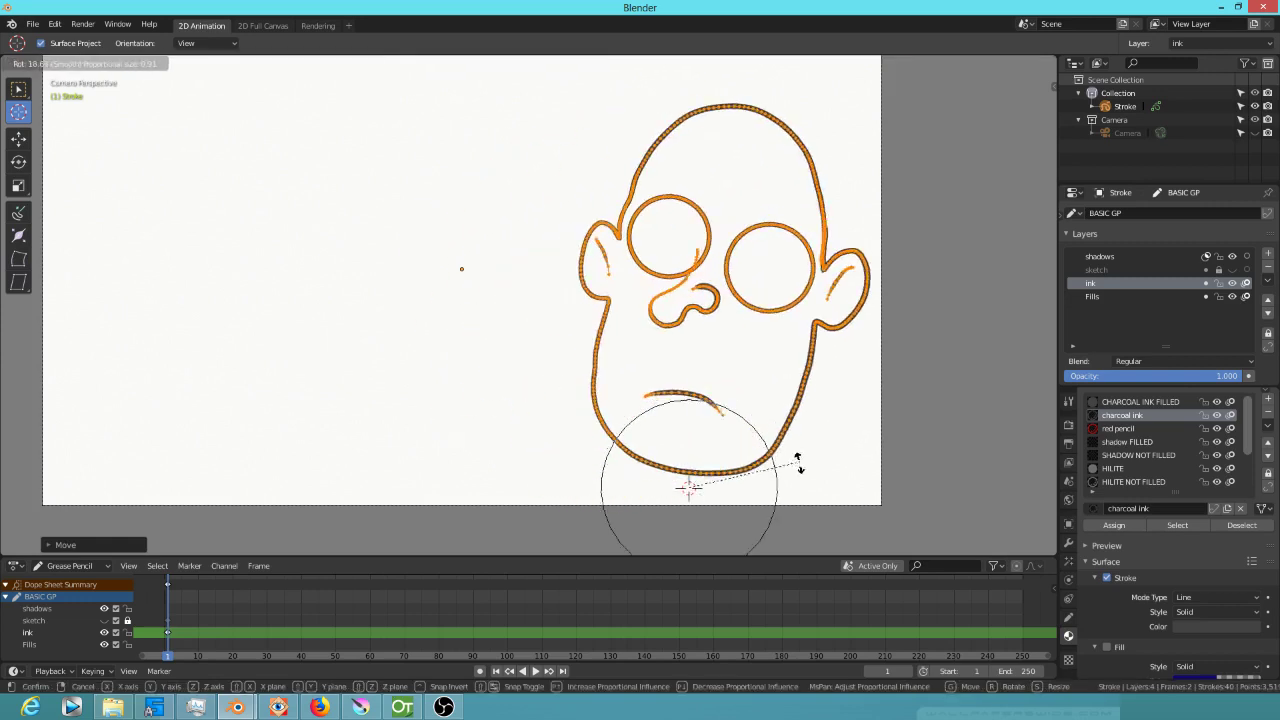
pyautogui.press('Escape')
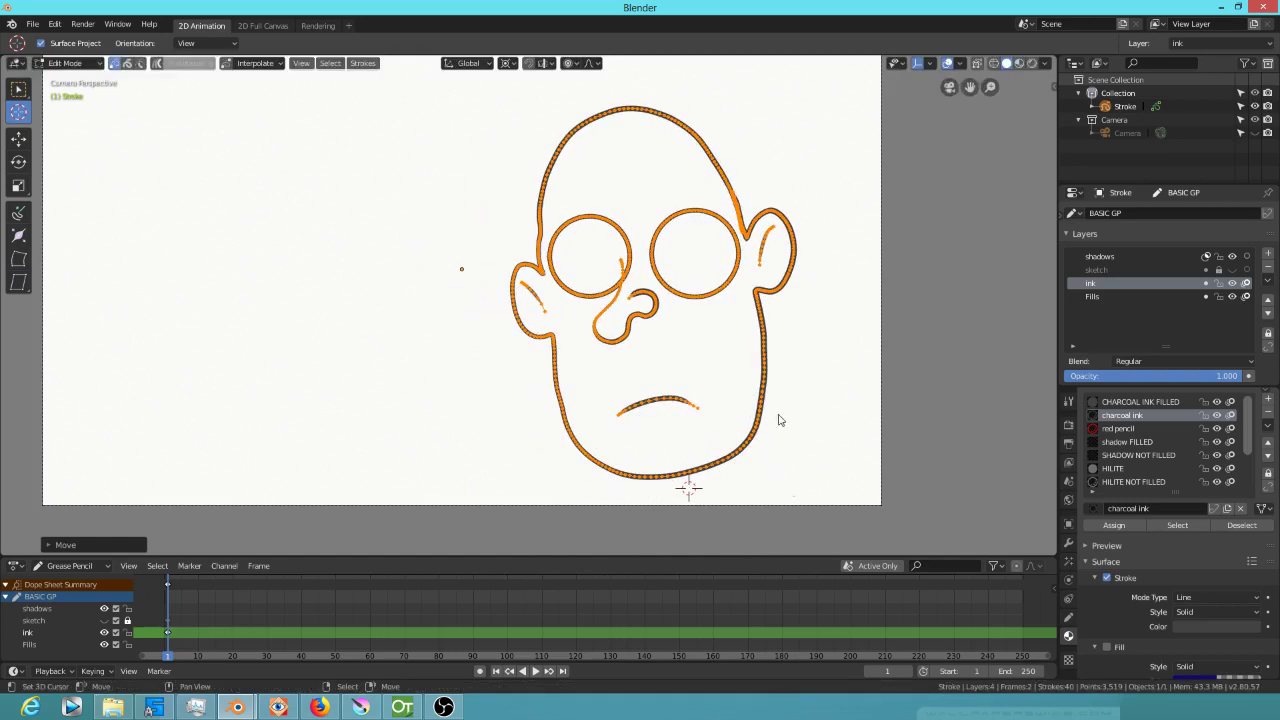
# Lasso-select the right cheek section, set the pivot point to Median Point, and try rotating the section around its own center
pyautogui.click(783, 350)
pyautogui.moveTo(787, 350)
pyautogui.keyDown('ctrl'); pyautogui.mouseDown(button='right')
pyautogui.moveTo(756, 296)
pyautogui.moveTo(740, 394)
pyautogui.moveTo(791, 371)
pyautogui.moveTo(774, 349)
pyautogui.mouseUp(button='right'); pyautogui.keyUp('ctrl')
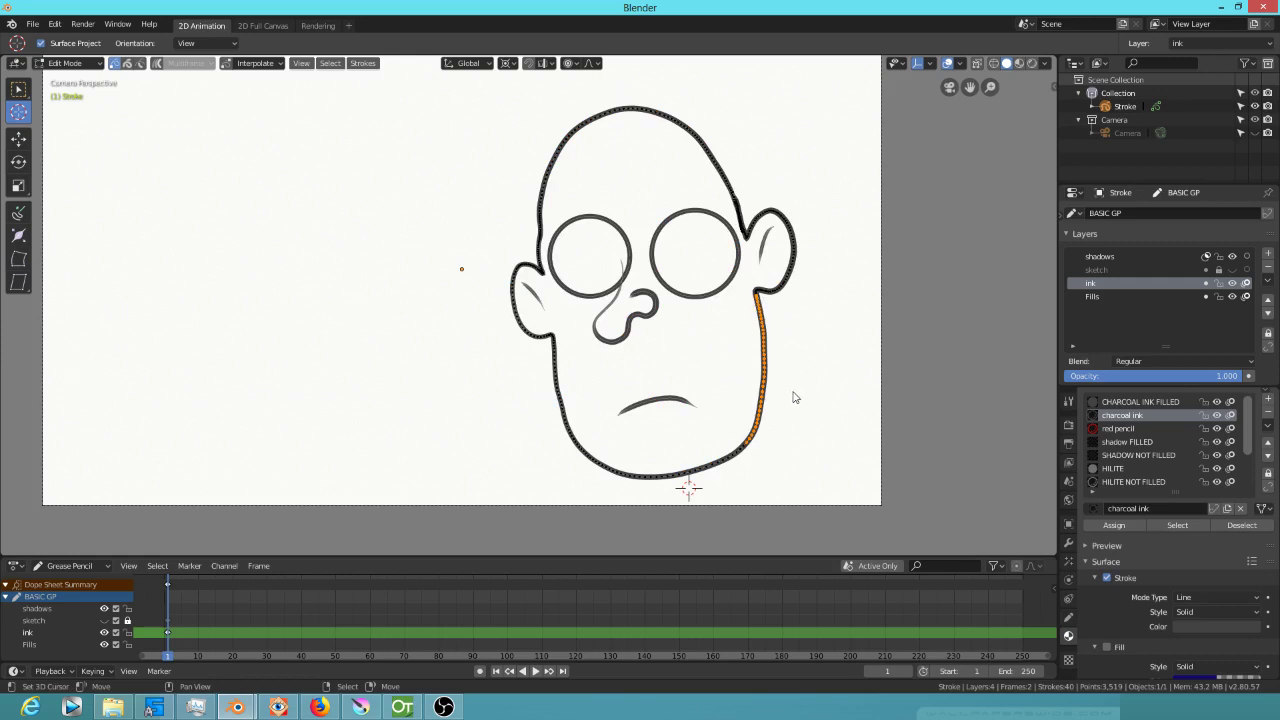
pyautogui.press('.')
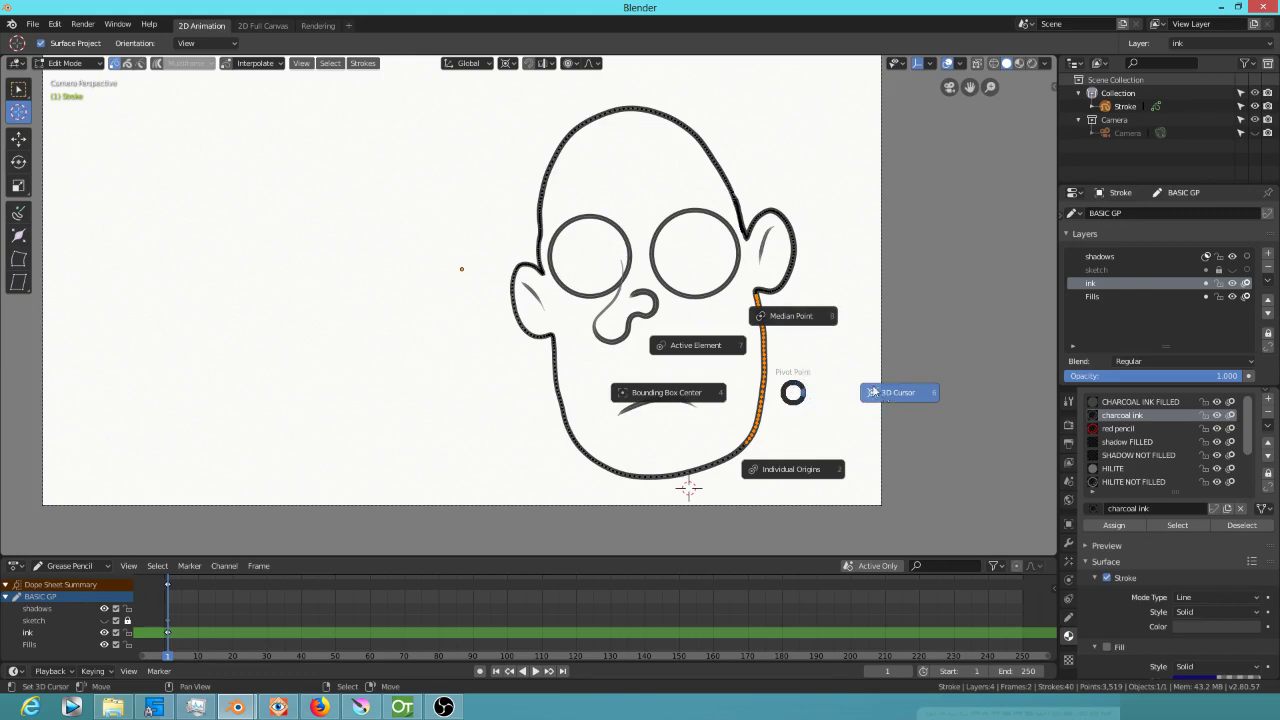
pyautogui.click(796, 323)
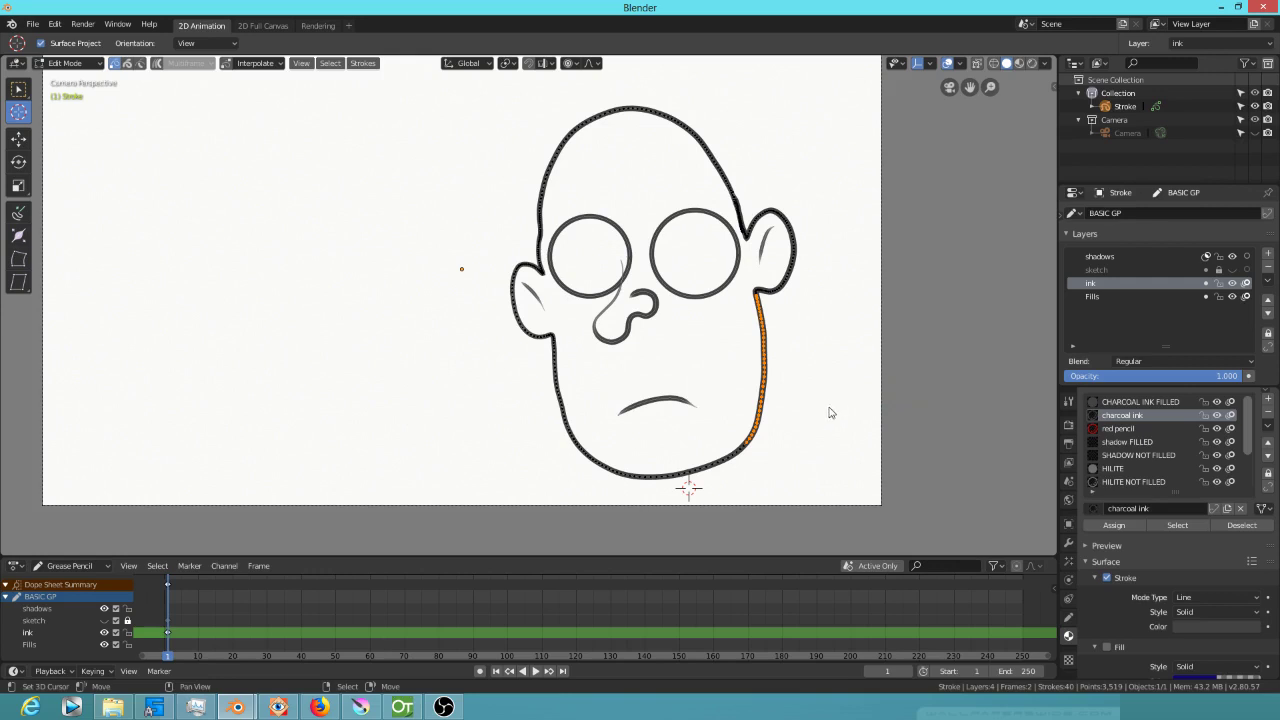
pyautogui.press('r')
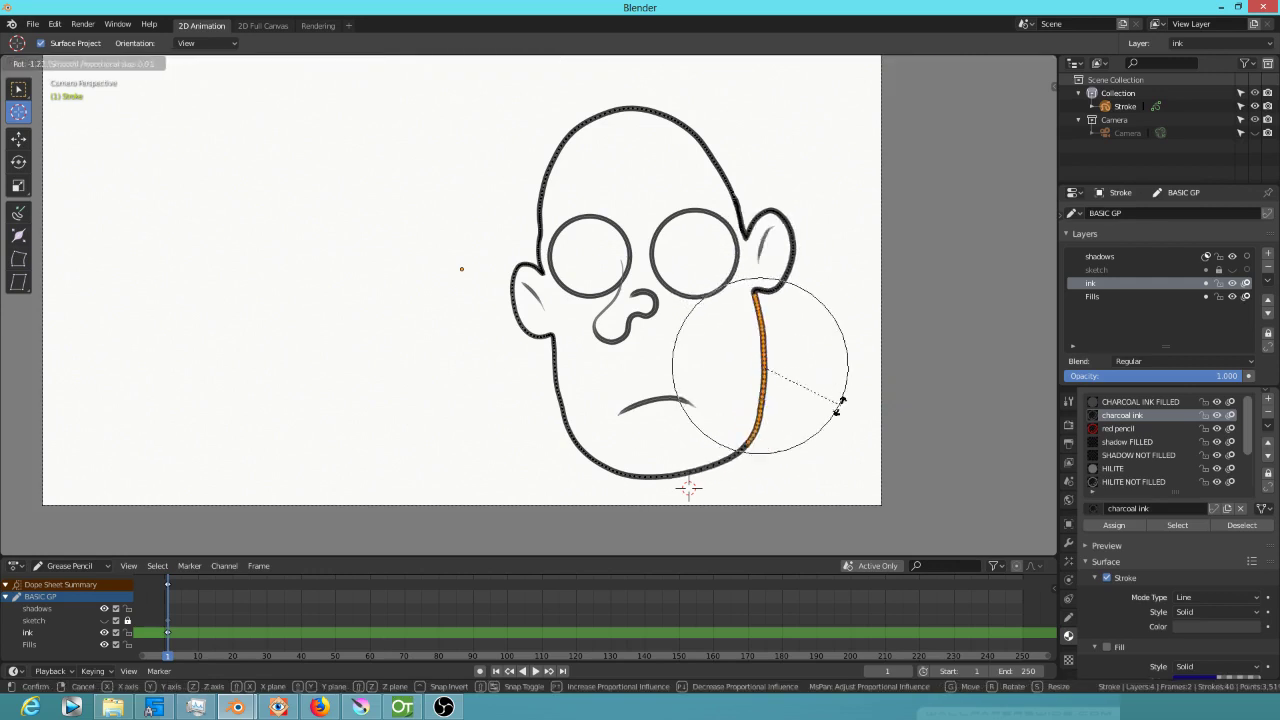
pyautogui.rightClick(841, 402)
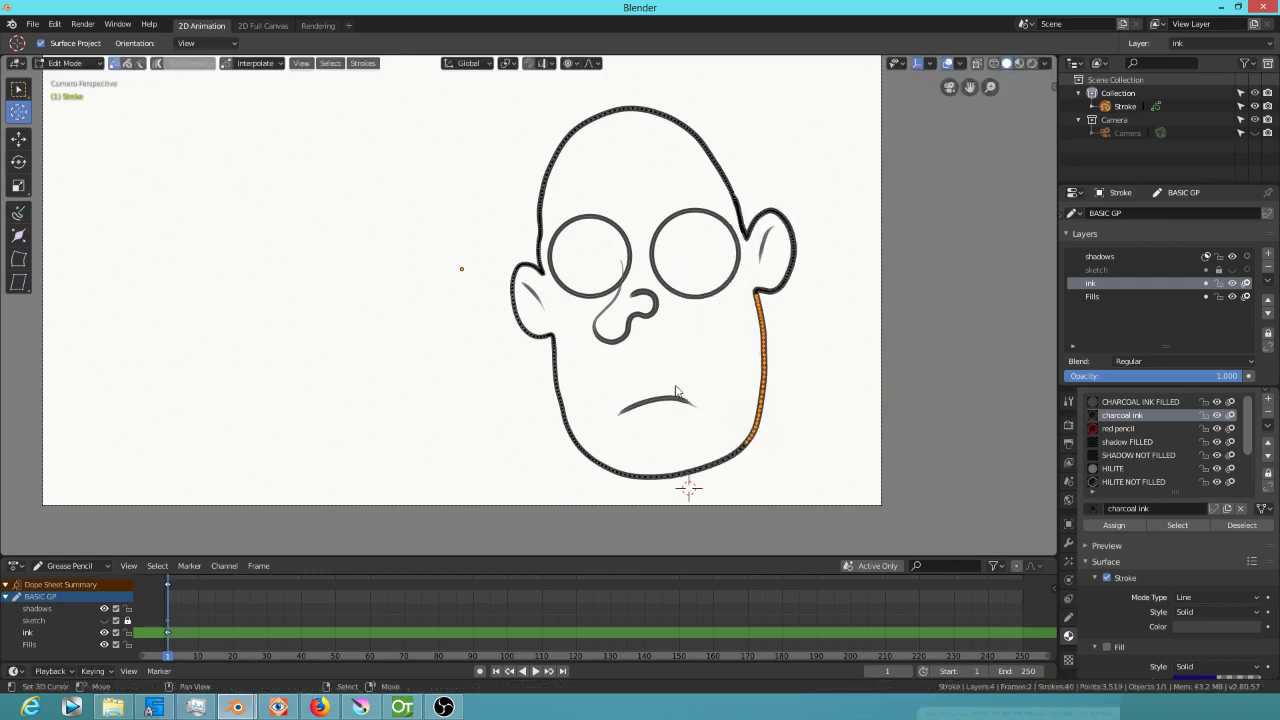
# Clear the selection, lasso only a short section midway along the right cheek outline, and try moving it
pyautogui.press('a')
pyautogui.hotkey('alt', 'a')
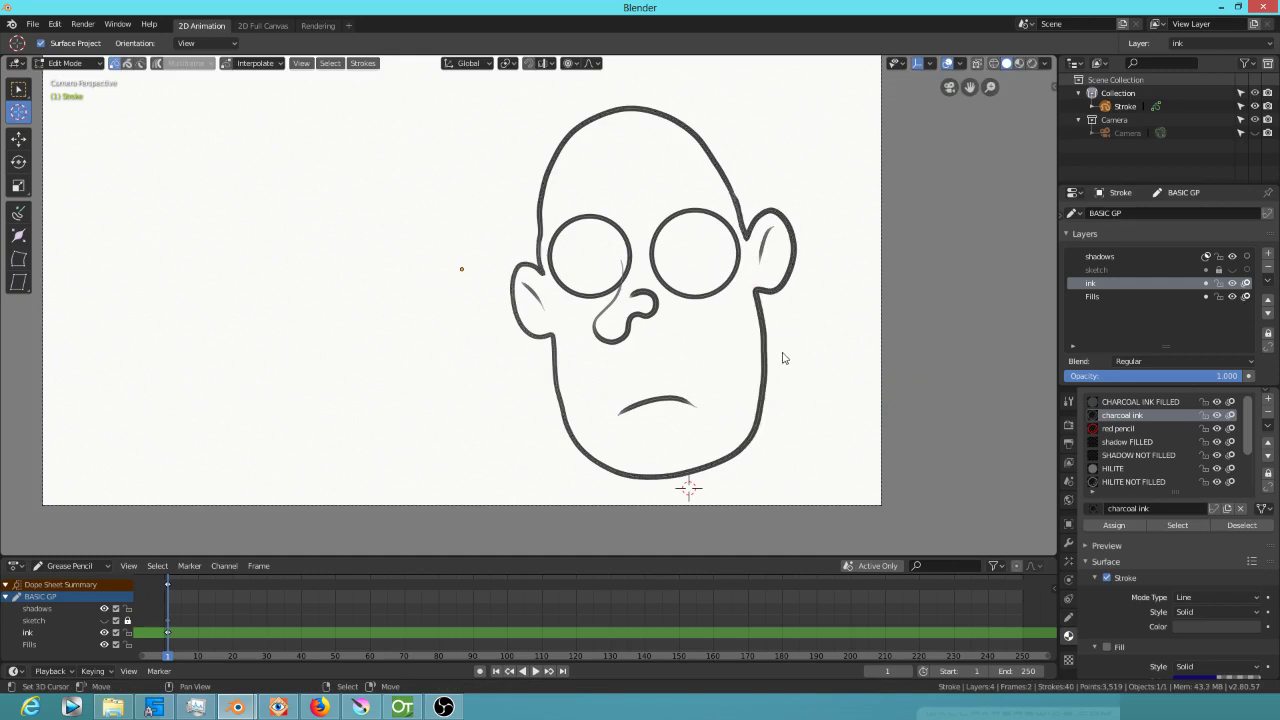
pyautogui.moveTo(756, 344); pyautogui.dragTo(786, 380)
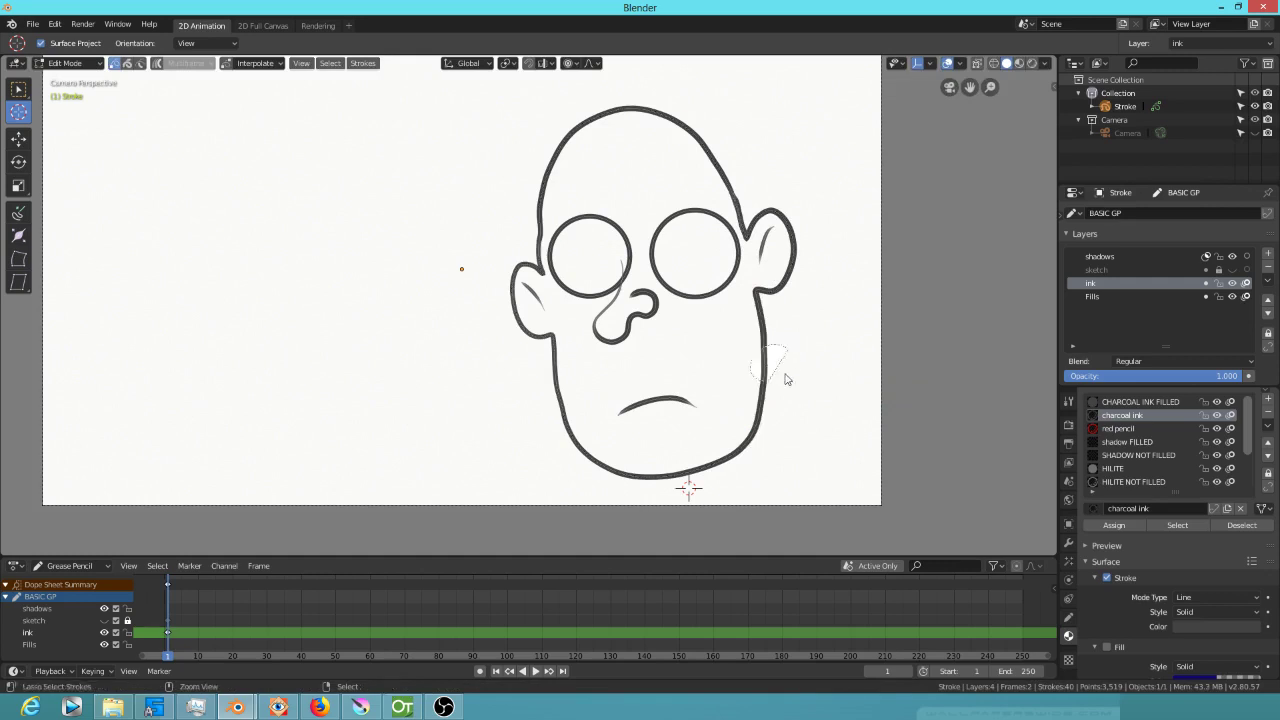
pyautogui.press('g')
pyautogui.rightClick(825, 438)
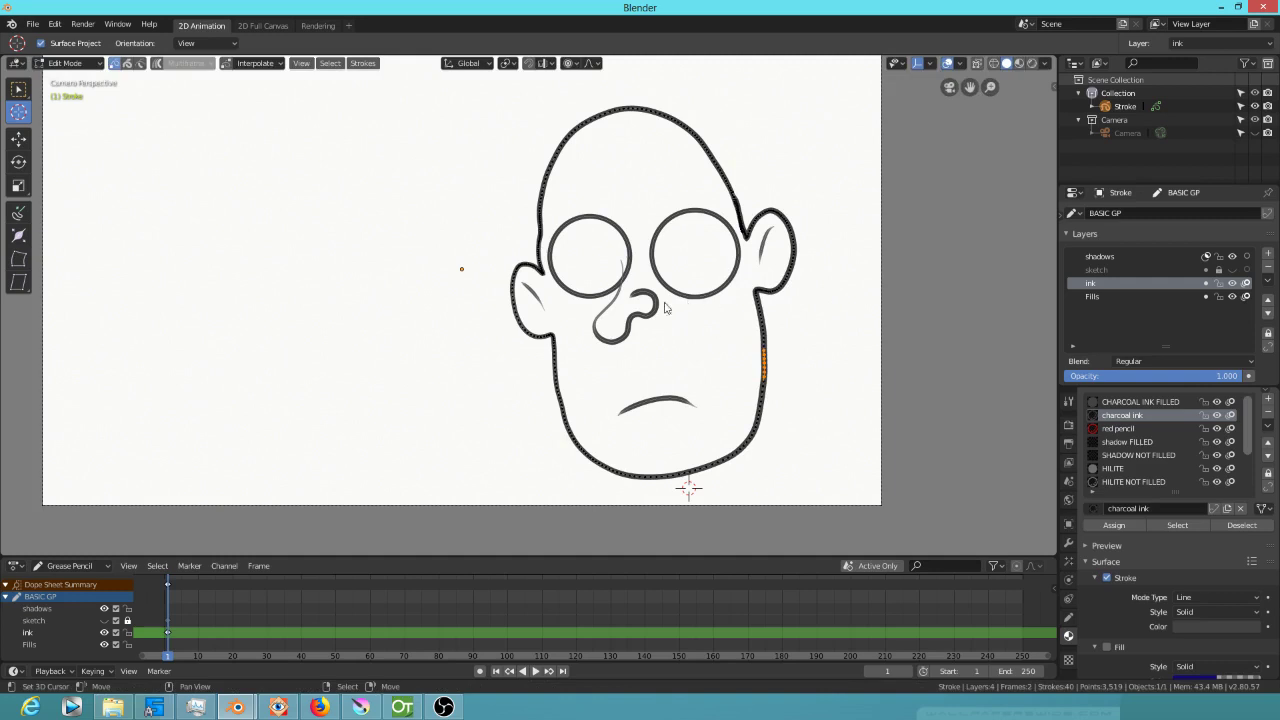
# Select the entire left eye circle with its linked points and try moving it with proportional editing enabled
pyautogui.click(627, 251)
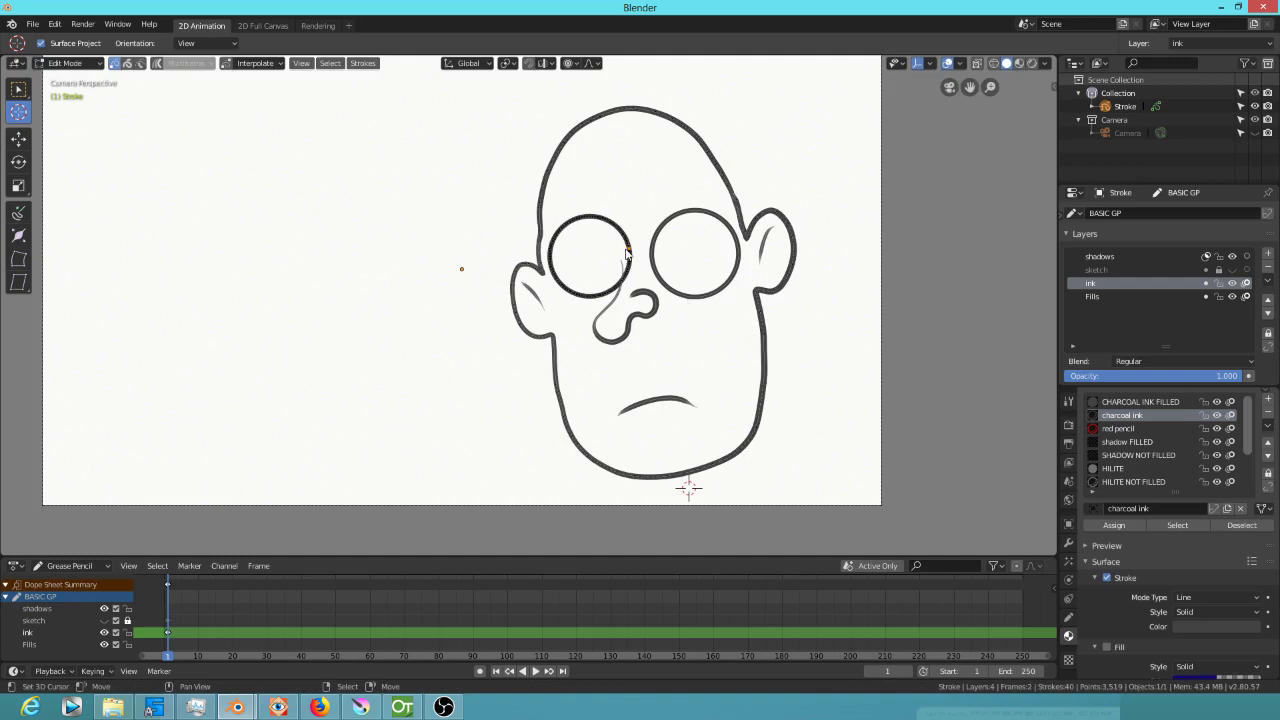
pyautogui.hotkey('ctrl', 'l')
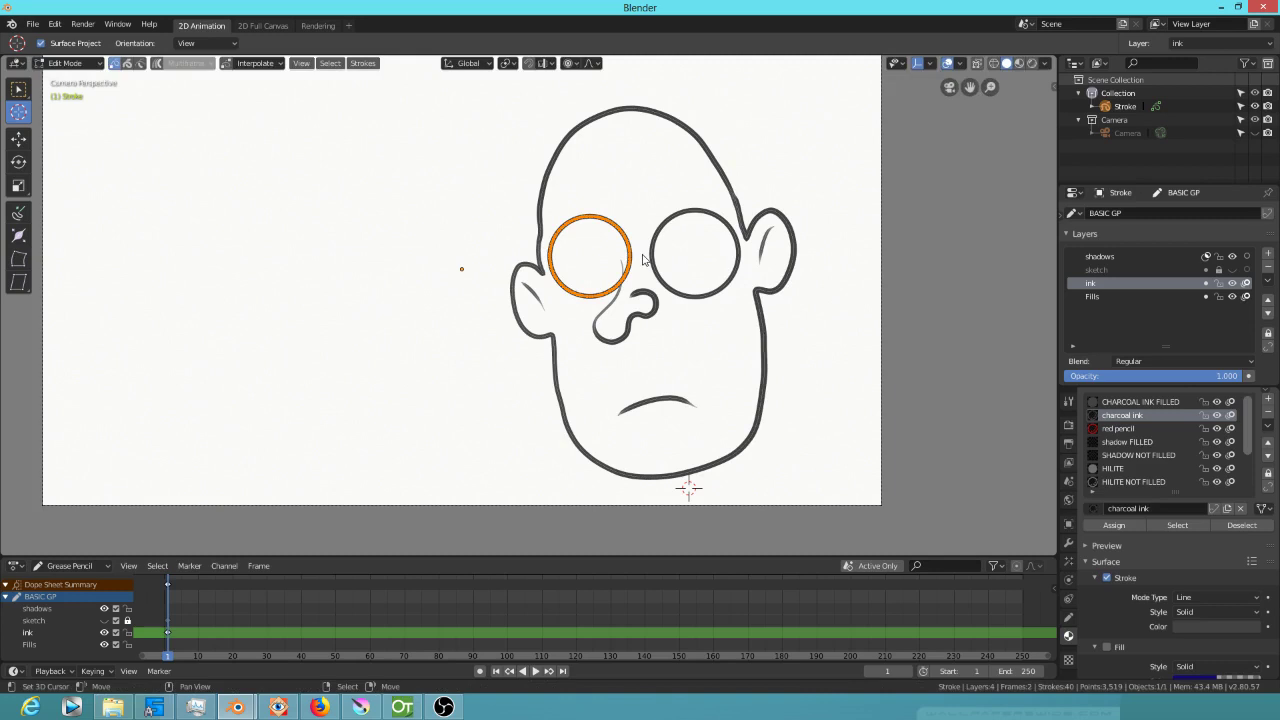
pyautogui.press('g')
pyautogui.rightClick(667, 272)
# Disable proportional editing and enable it again
pyautogui.click(577, 66)
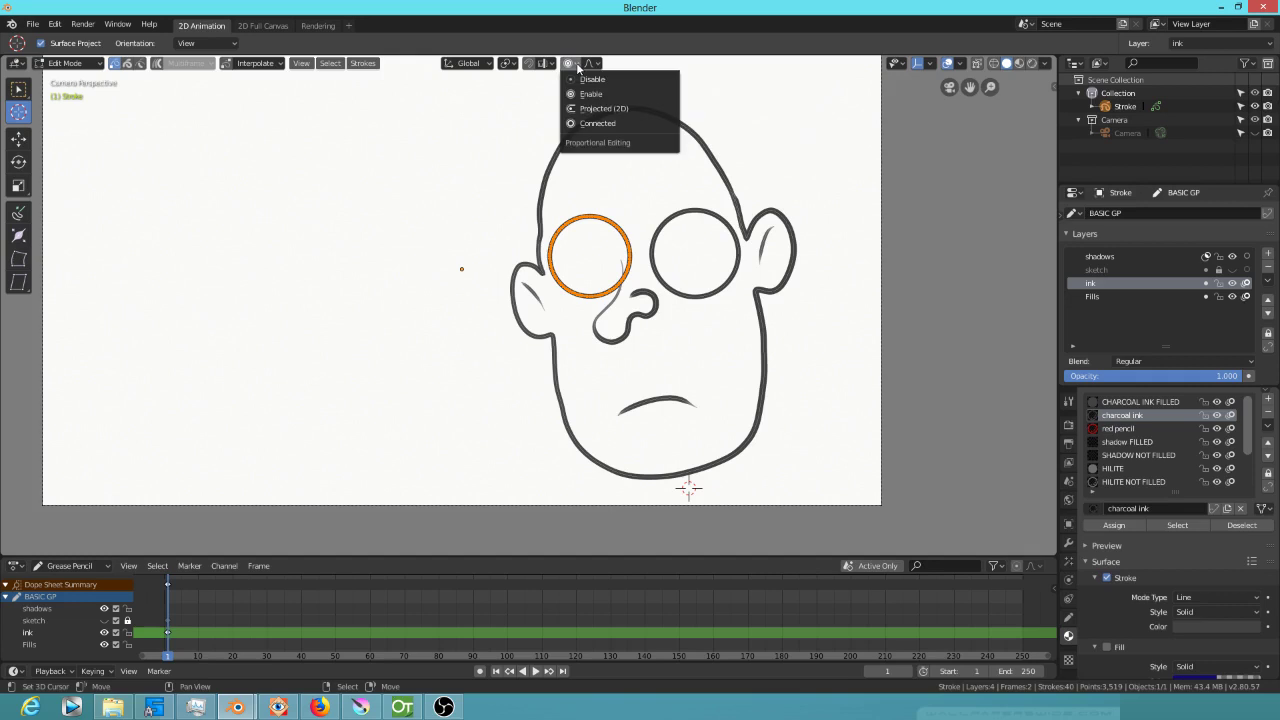
pyautogui.click(588, 79)
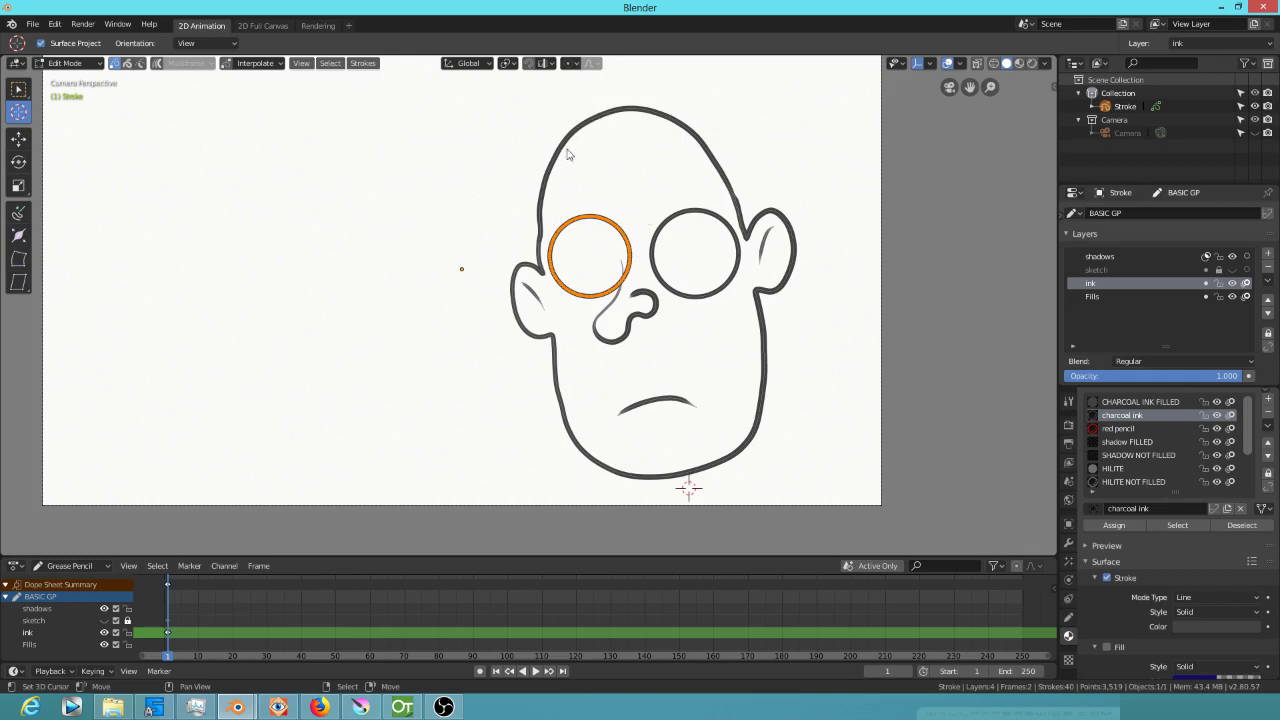
pyautogui.click(571, 63)
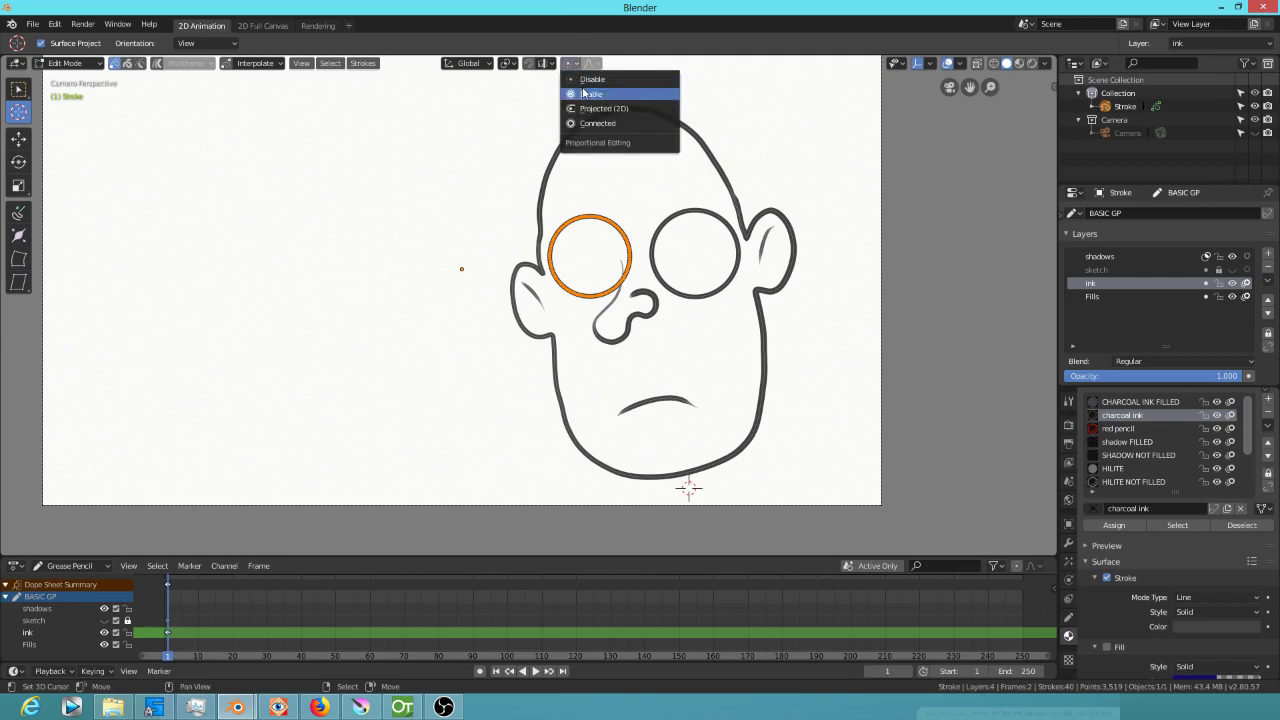
pyautogui.click(592, 94)
# Select a single point at the top of the head outline and try moving it with larger and smaller proportional influence sizes
pyautogui.click(661, 119)
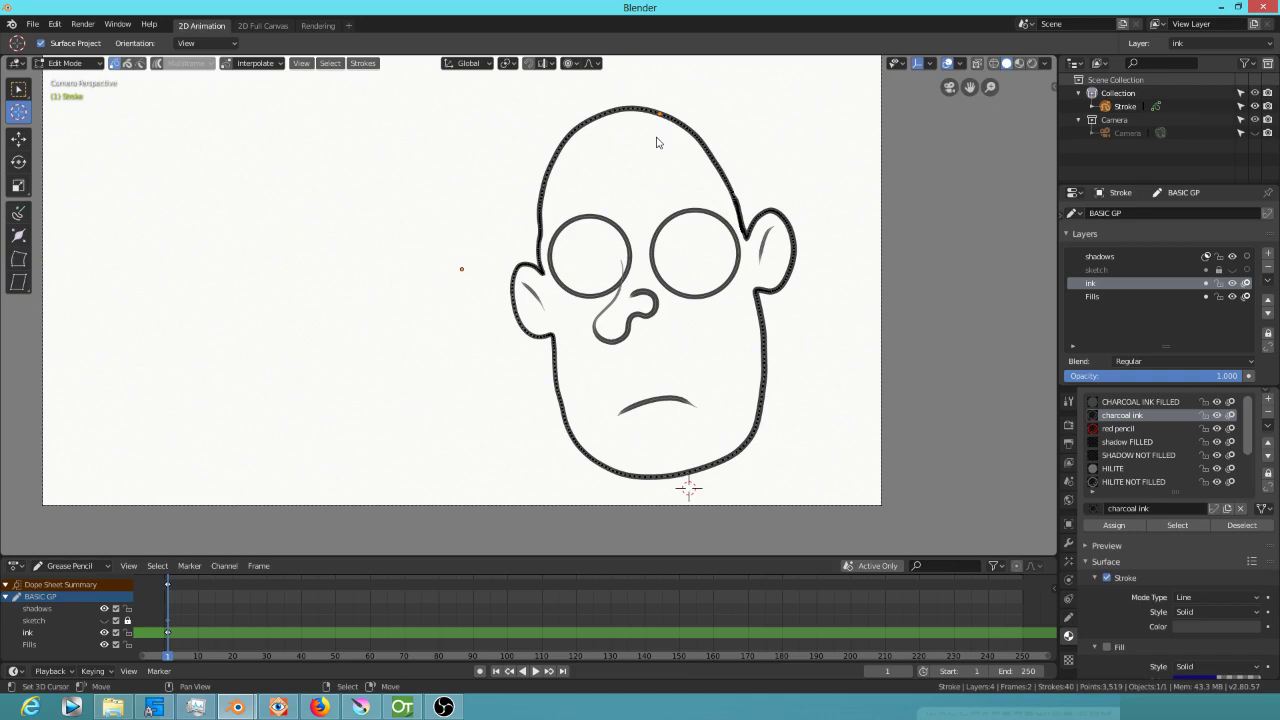
pyautogui.press('g')
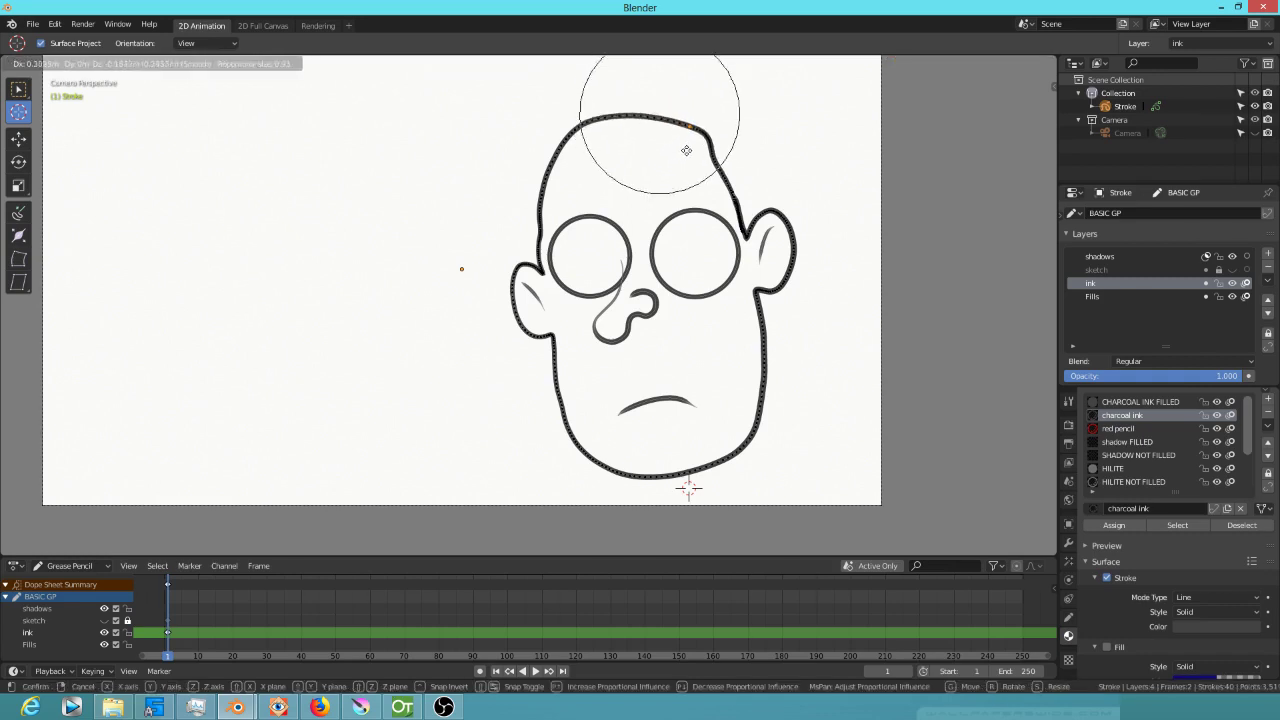
pyautogui.scroll(-12, 666, 152)
pyautogui.scroll(15, 666, 150)
pyautogui.scroll(-7, 693, 134)
pyautogui.scroll(-8, 693, 134)
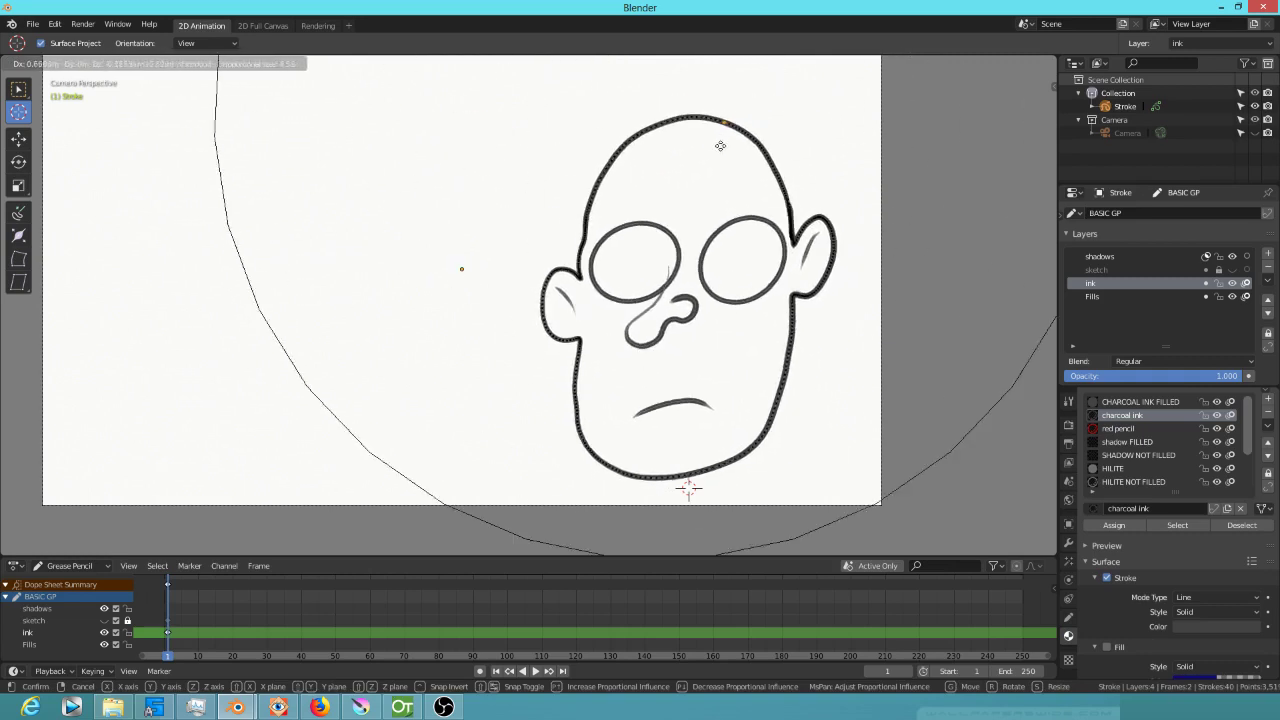
pyautogui.scroll(8, 720, 146)
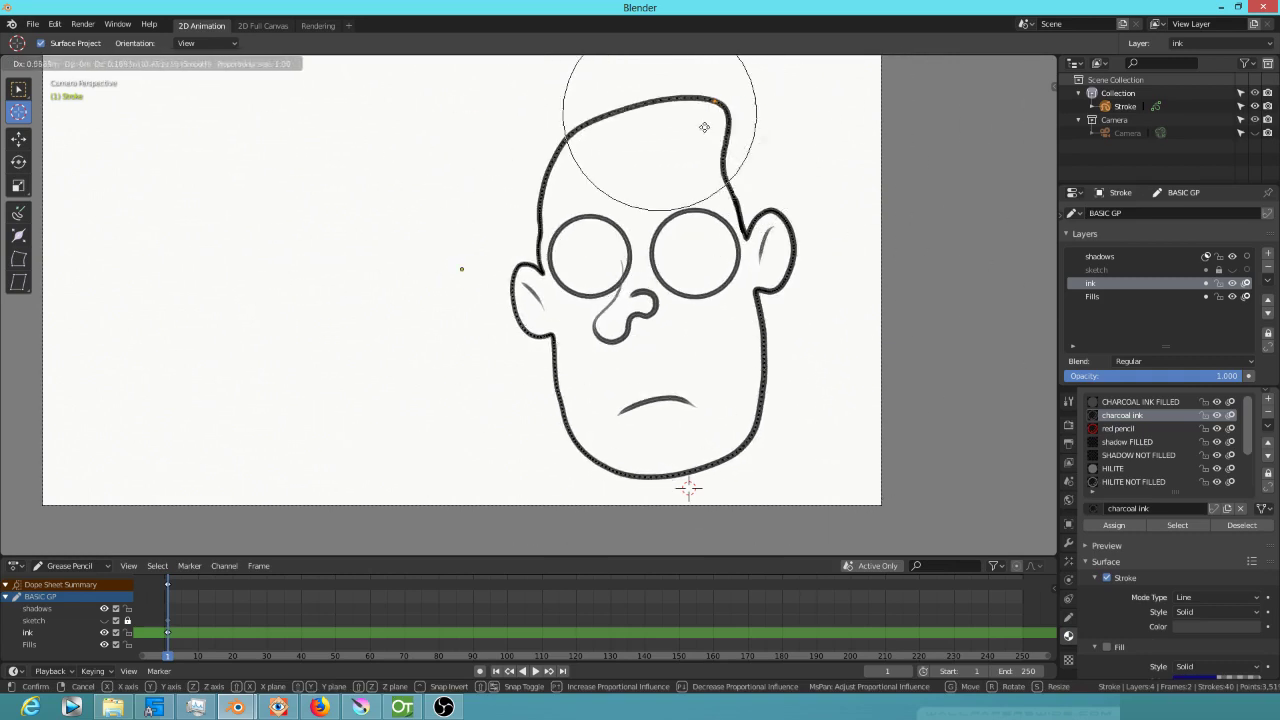
pyautogui.scroll(14, 672, 122)
pyautogui.scroll(-6, 660, 112)
pyautogui.scroll(6, 657, 114)
pyautogui.click(657, 114)
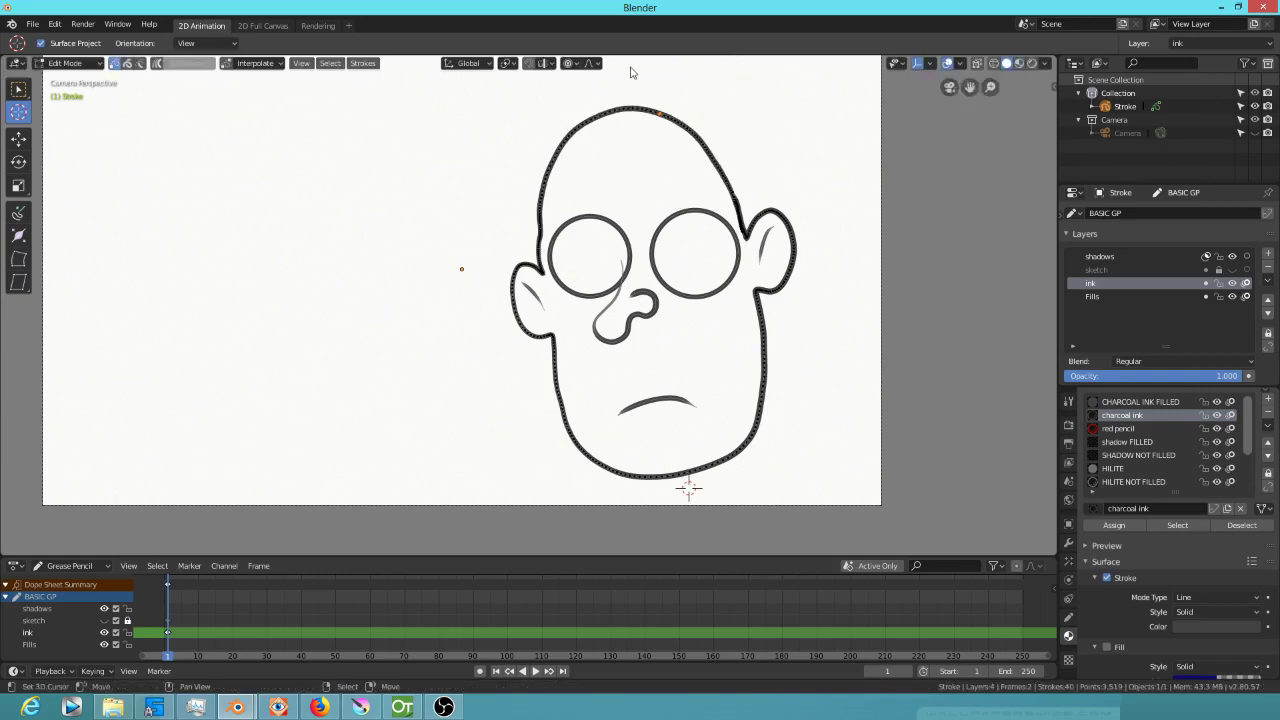
# Disable proportional editing, select the whole left eye circle, and move it slightly down toward the left ear
pyautogui.click(572, 63)
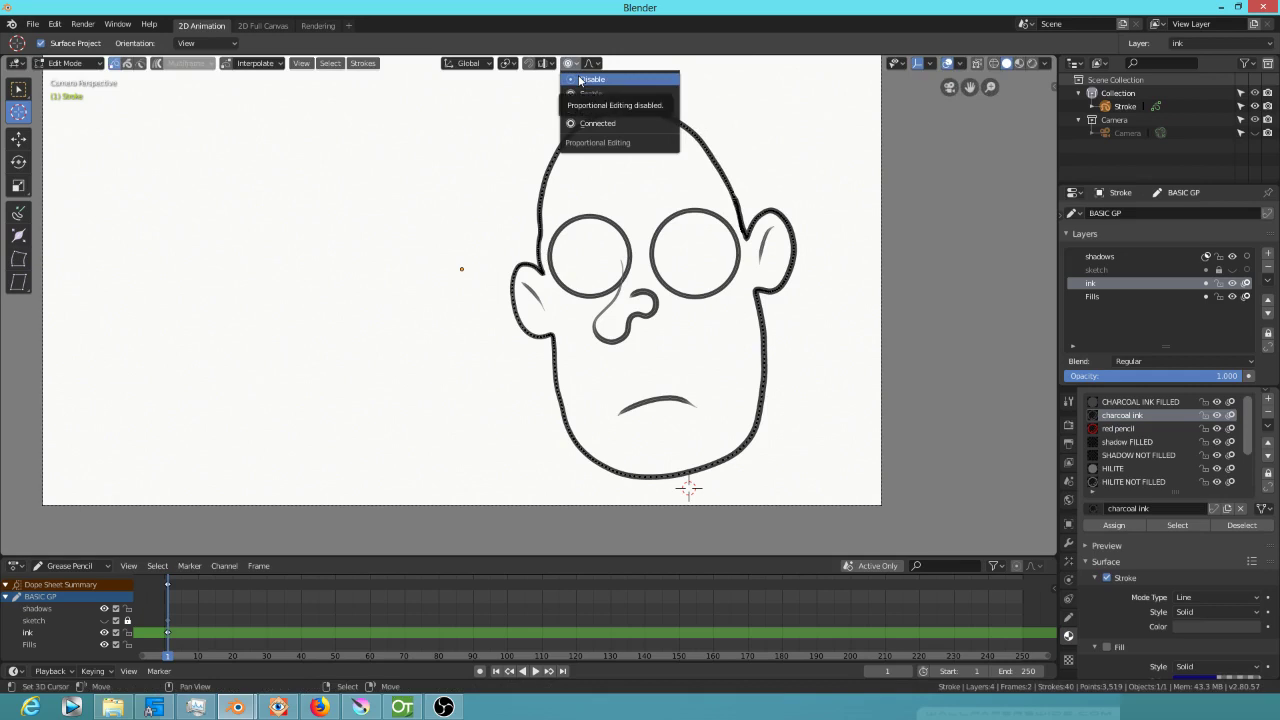
pyautogui.click(581, 80)
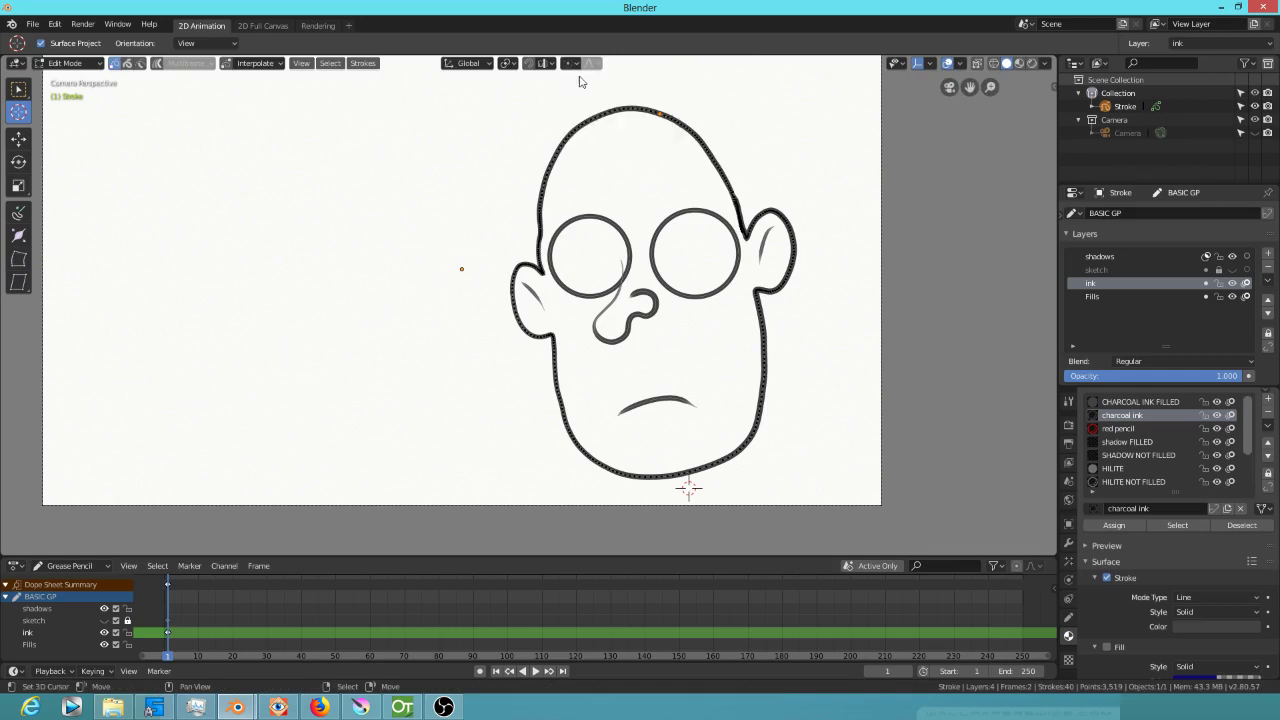
pyautogui.click(613, 227)
pyautogui.click(613, 227)
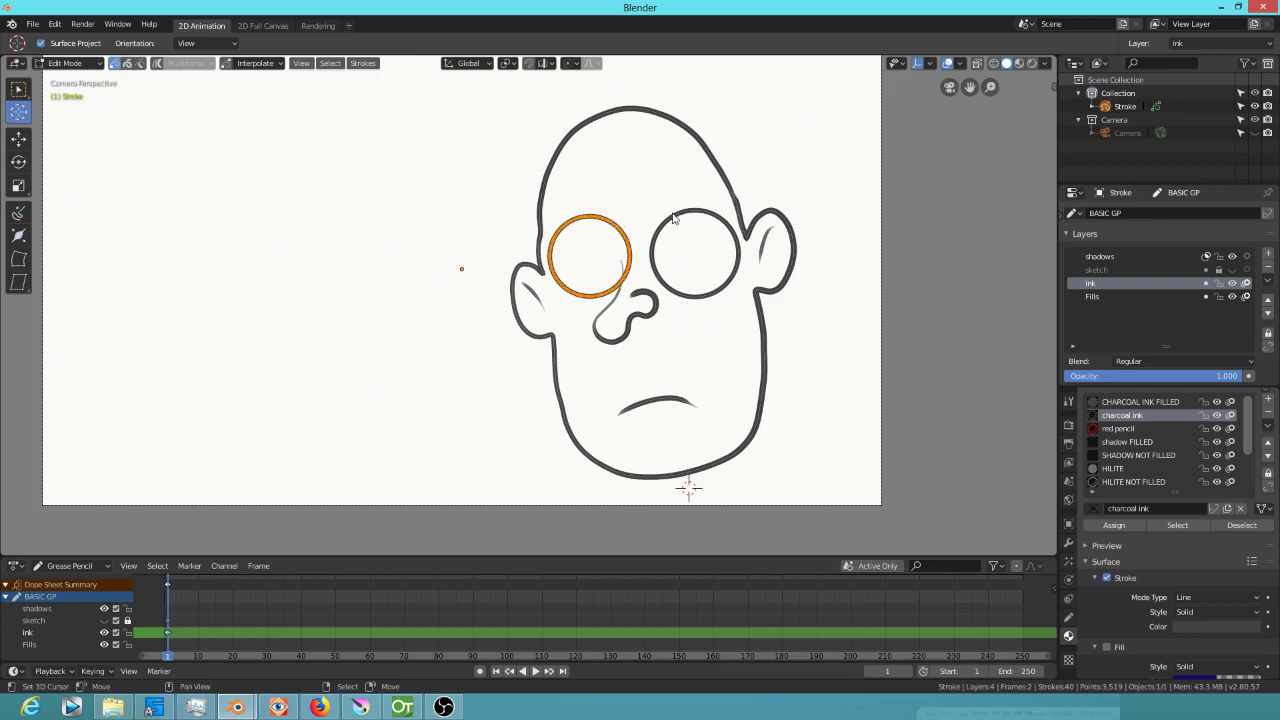
pyautogui.press('g')
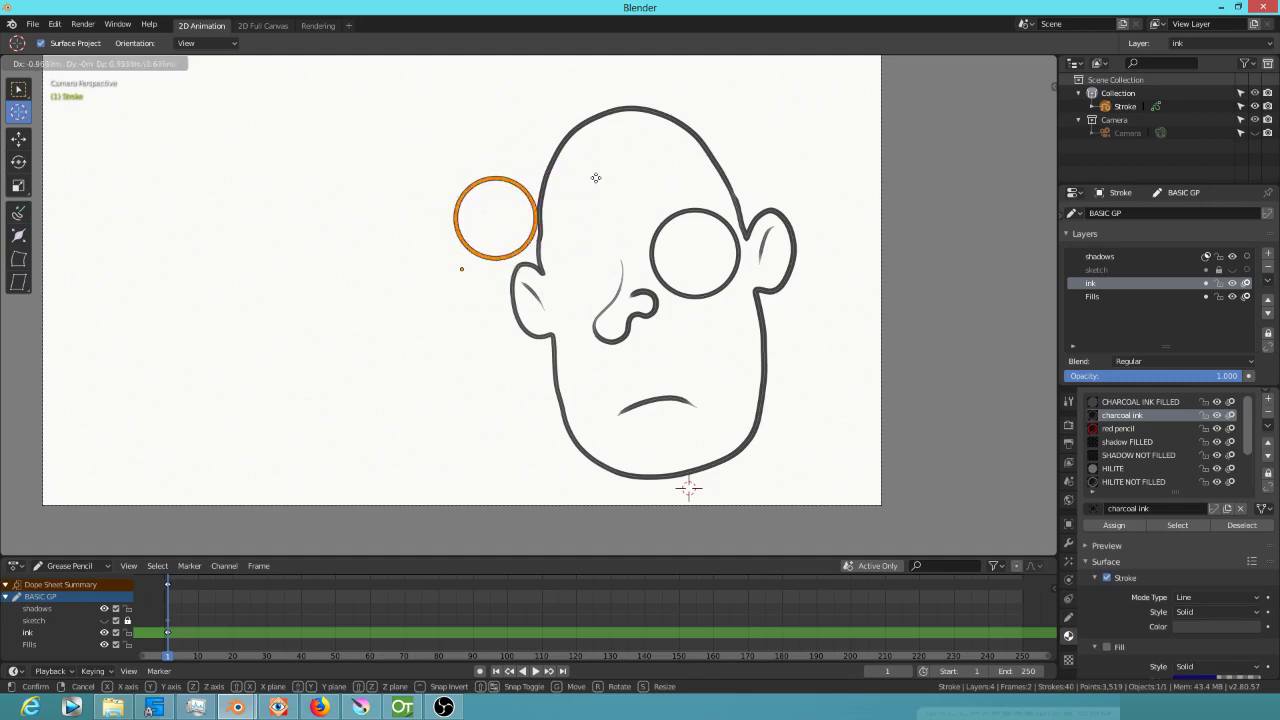
pyautogui.click(650, 218)
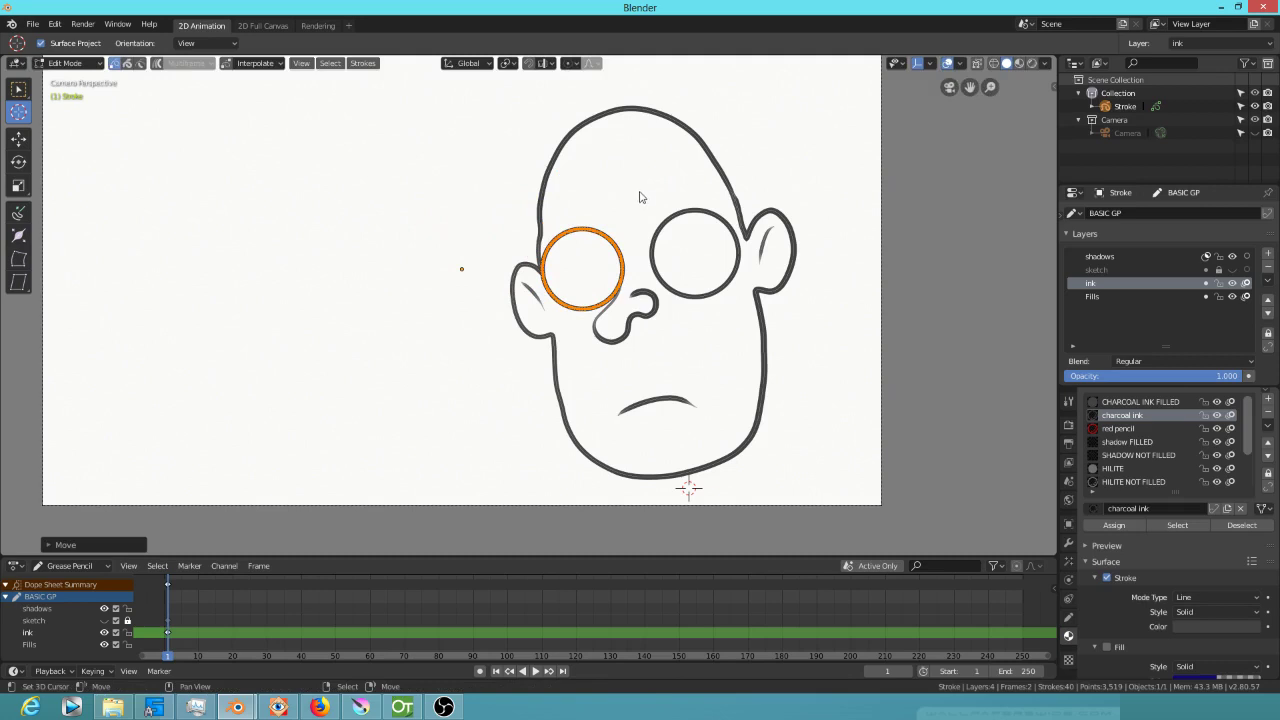
# Scale the left eye circle down and shift it slightly back toward the nose
pyautogui.press('s')
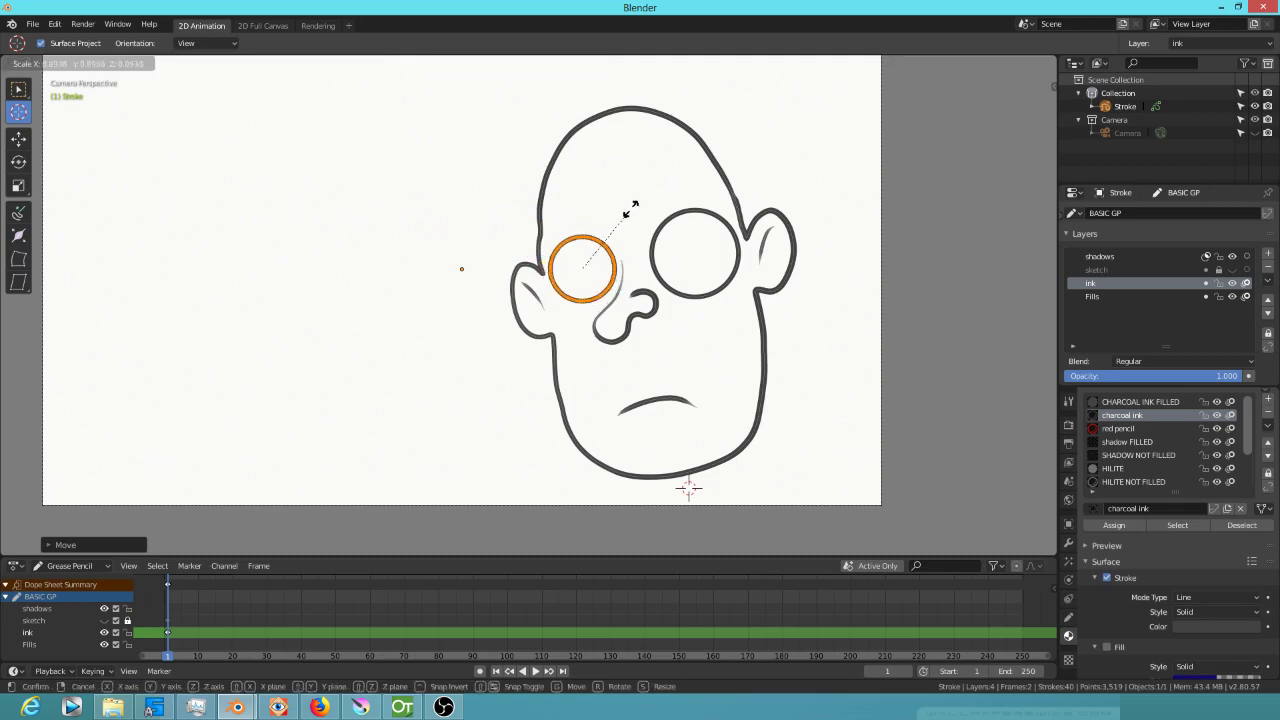
pyautogui.click(632, 217)
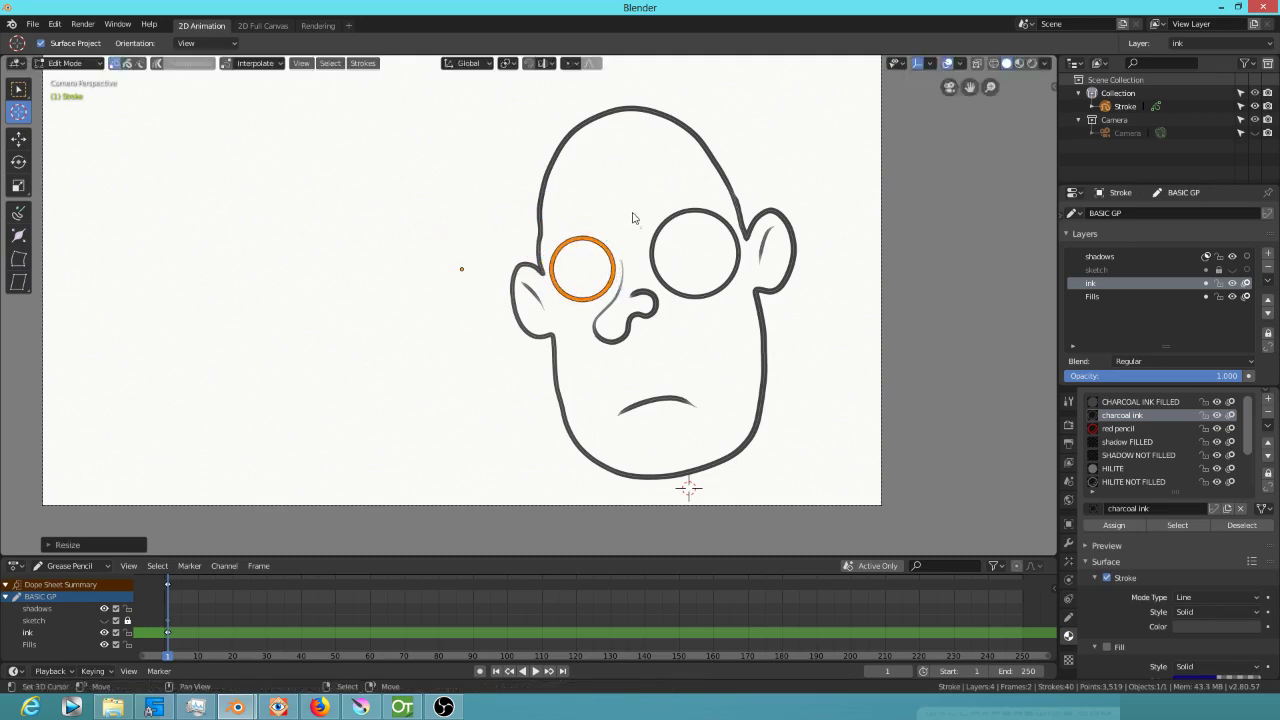
pyautogui.press('g')
pyautogui.click(606, 267)
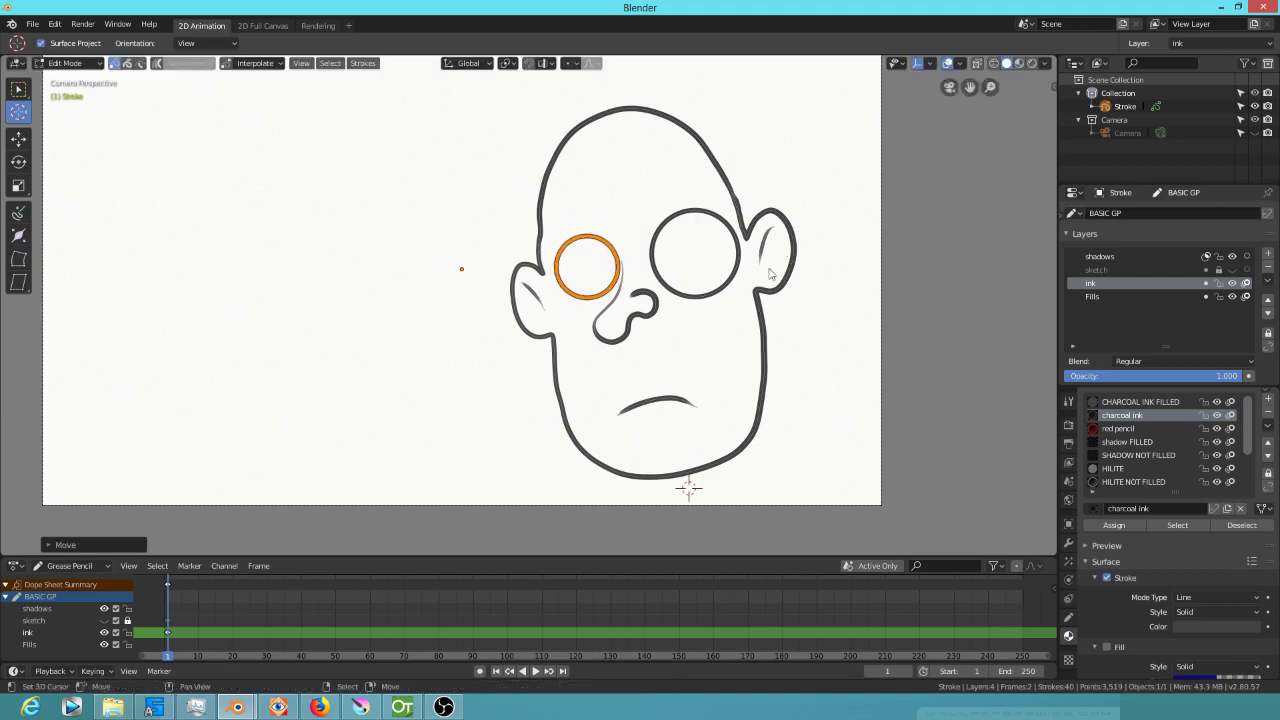
# Select the linked head outline, reduce the selection to one ear point, and lasso-select only the right ear with its inner line
pyautogui.click(779, 217)
pyautogui.press('l')
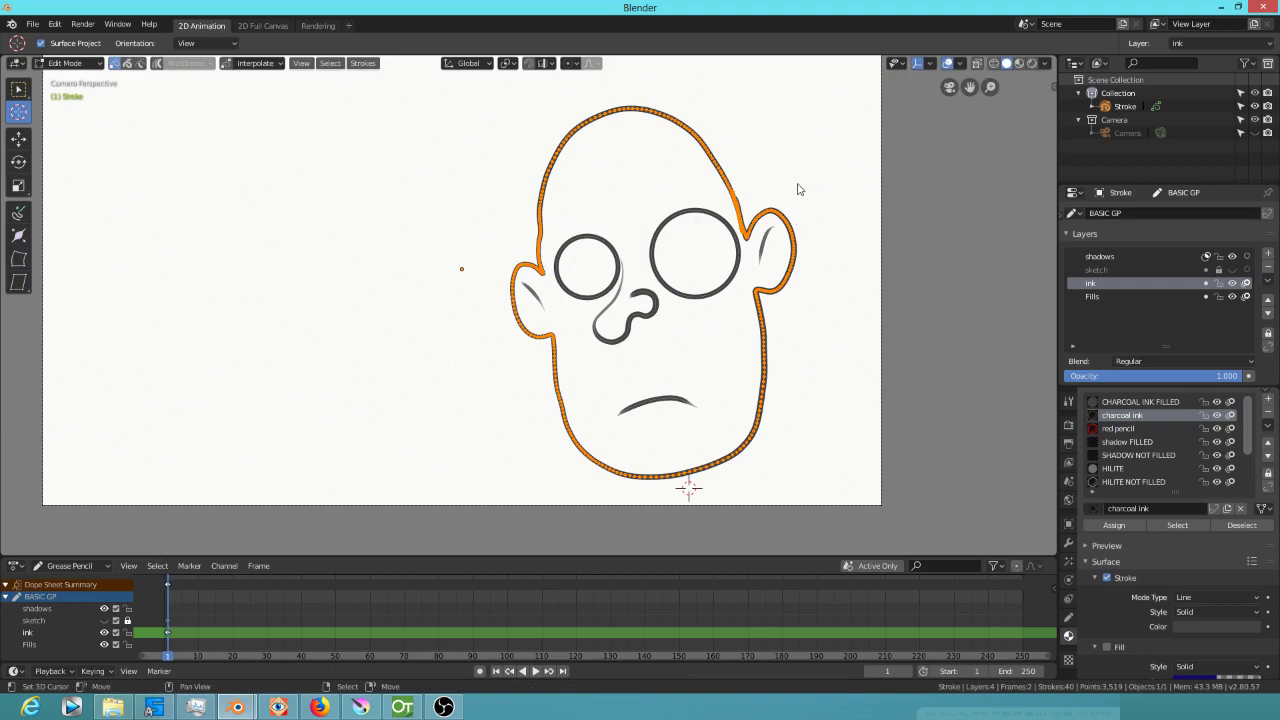
pyautogui.click(792, 241)
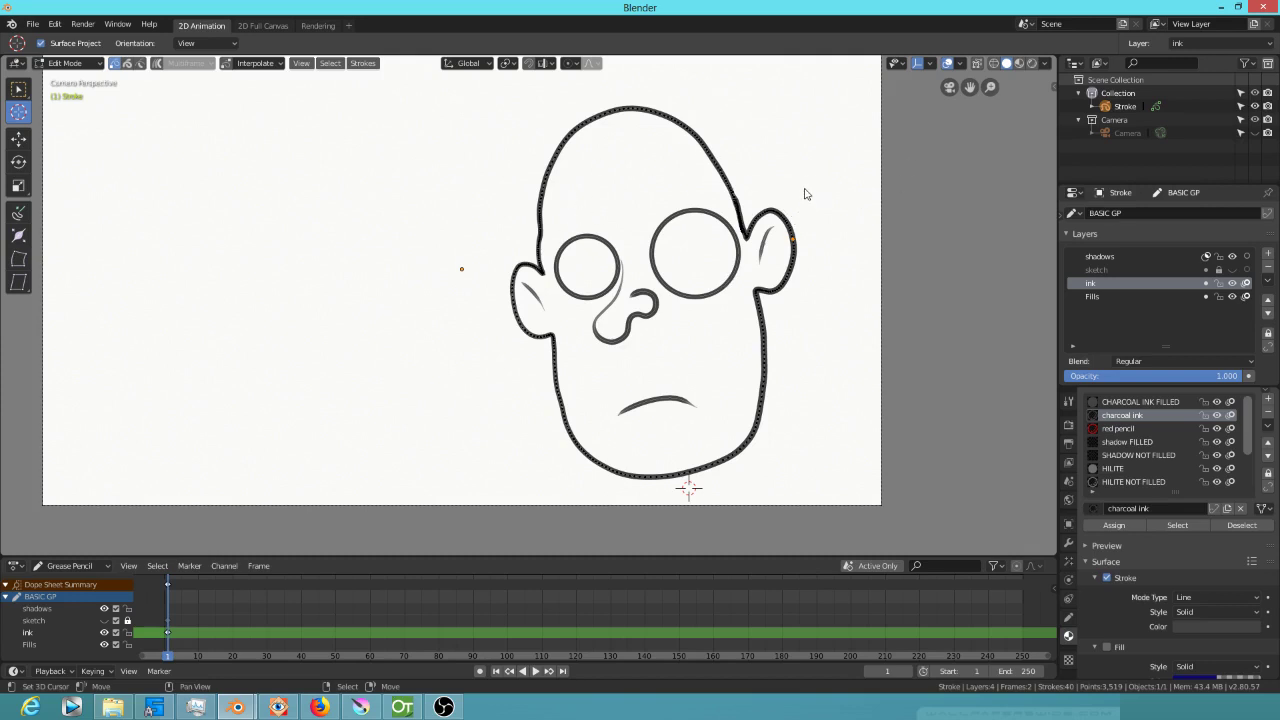
pyautogui.moveTo(797, 200)
pyautogui.keyDown('ctrl'); pyautogui.mouseDown()
pyautogui.moveTo(766, 191)
pyautogui.moveTo(746, 238)
pyautogui.moveTo(756, 290)
pyautogui.moveTo(816, 296)
pyautogui.moveTo(812, 216)
pyautogui.mouseUp(); pyautogui.keyUp('ctrl')
# Try scaling, rotating and moving the selected right ear with proportional editing disabled
pyautogui.press('r')
pyautogui.press('s')
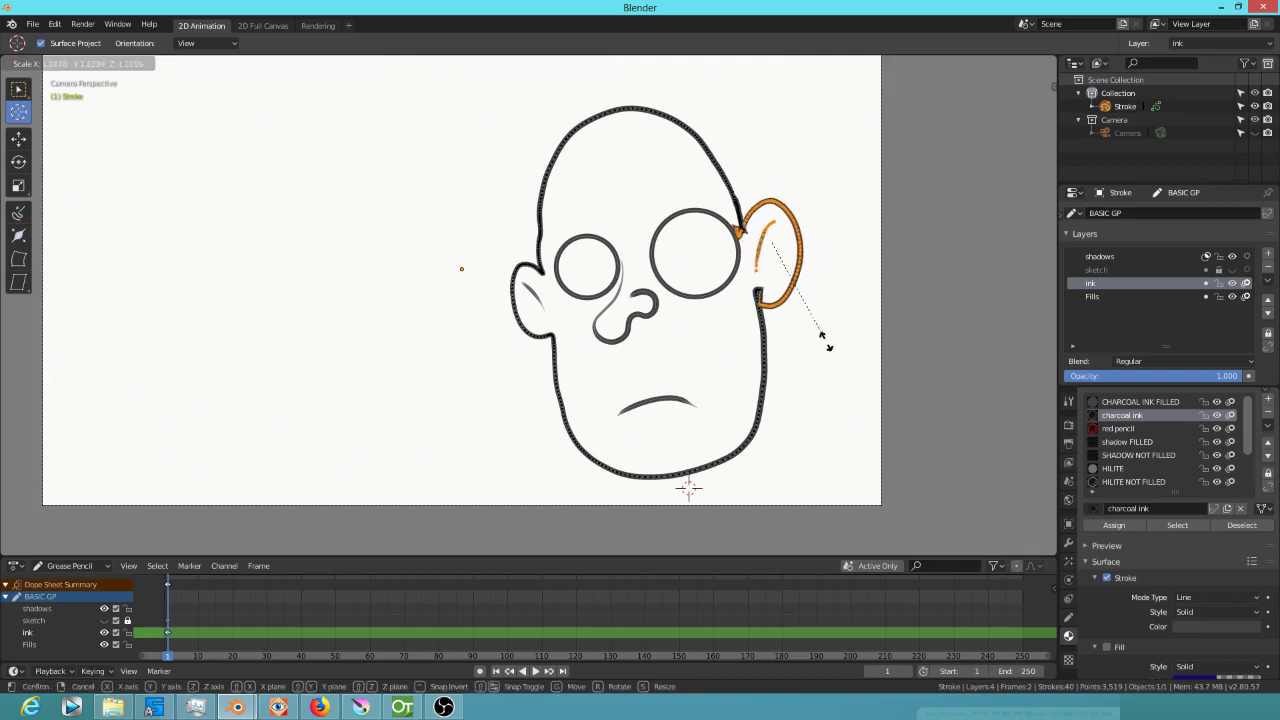
pyautogui.press('Escape')
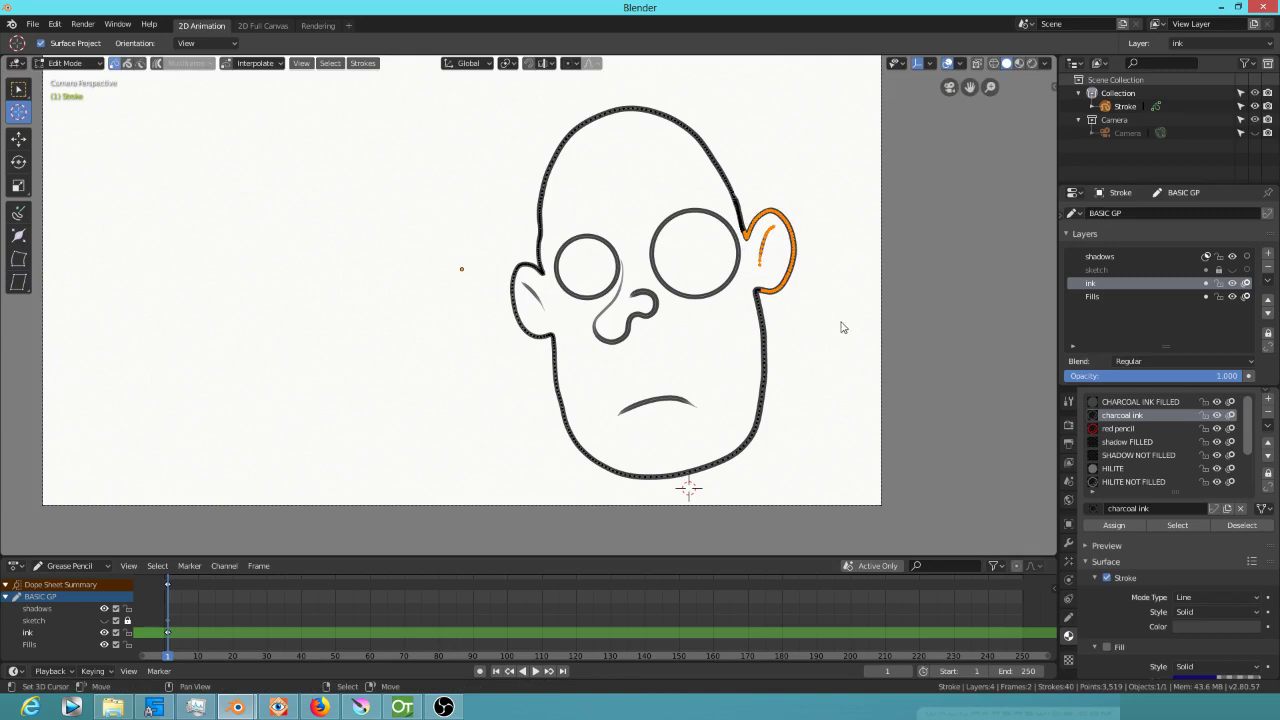
pyautogui.press('s')
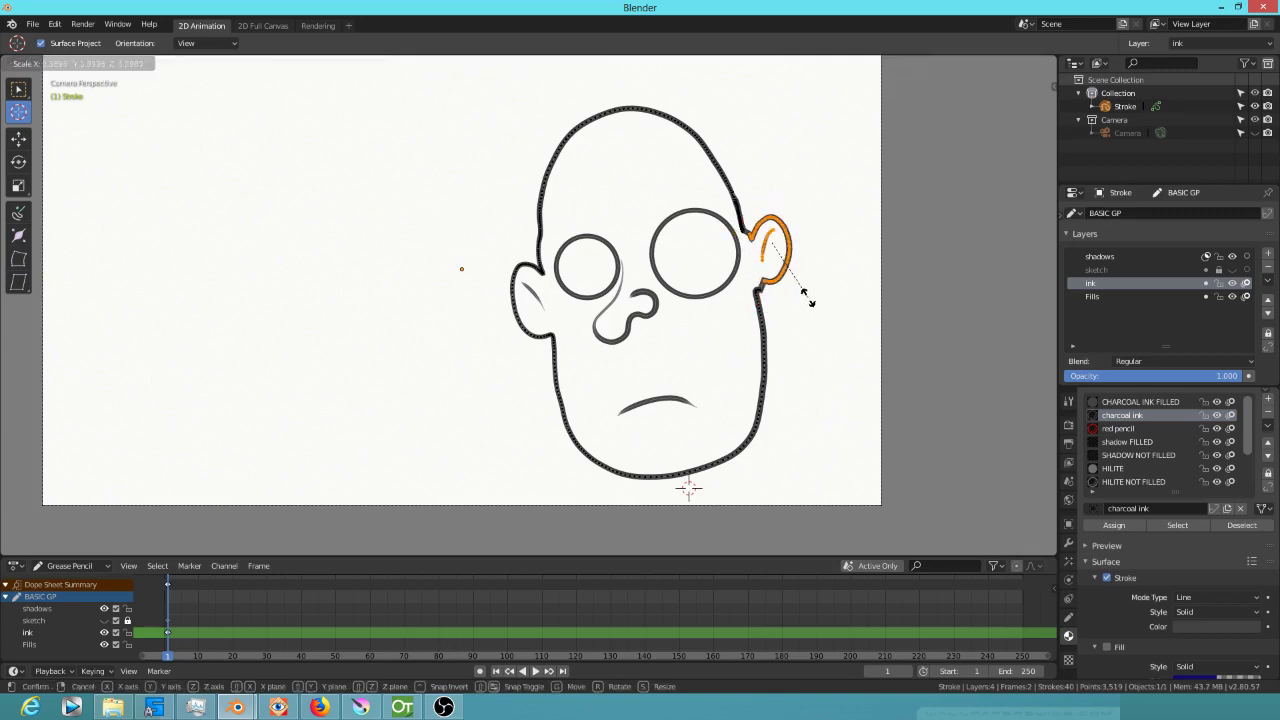
pyautogui.press('Escape')
pyautogui.press('s')
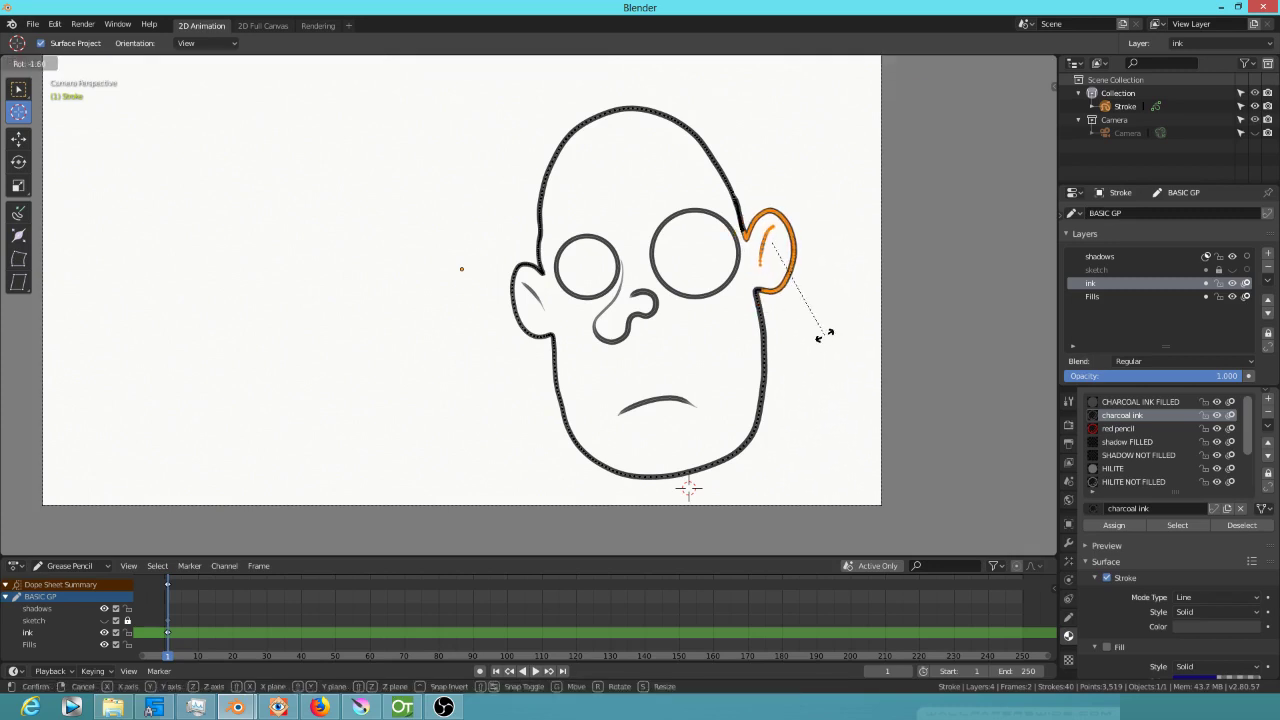
pyautogui.press('Escape')
pyautogui.press('s')
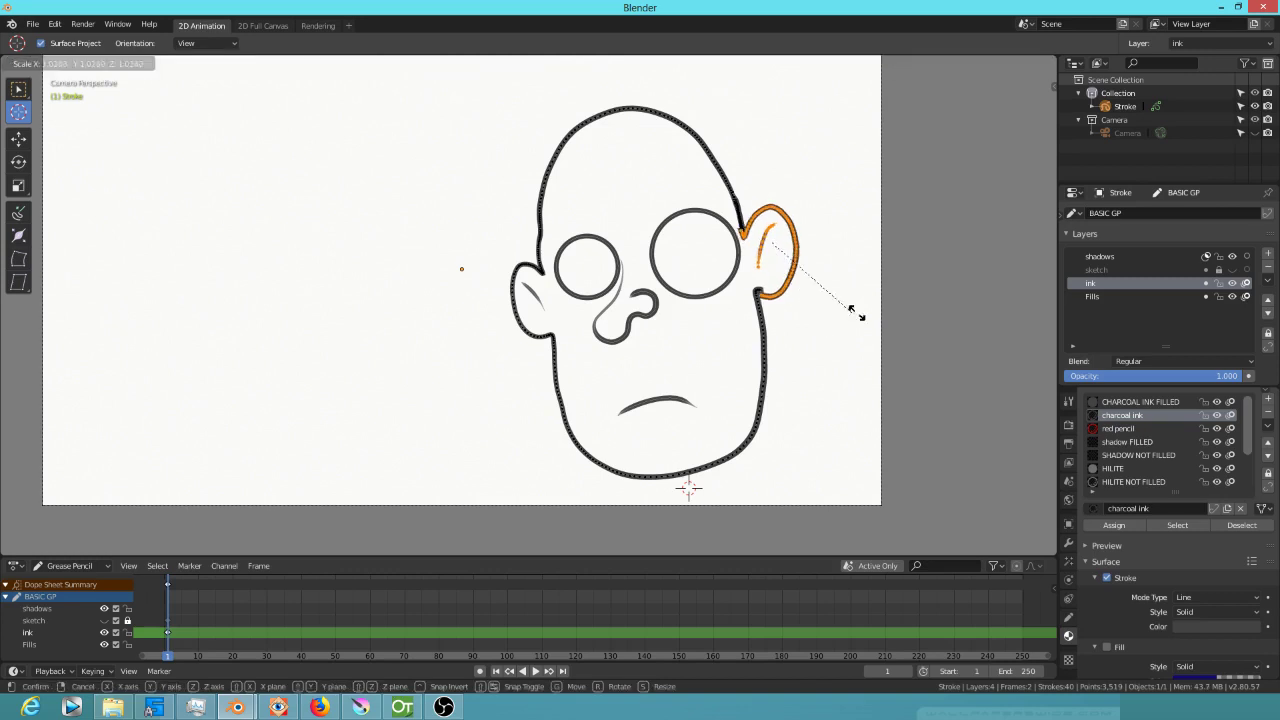
pyautogui.press('Escape')
pyautogui.press('s')
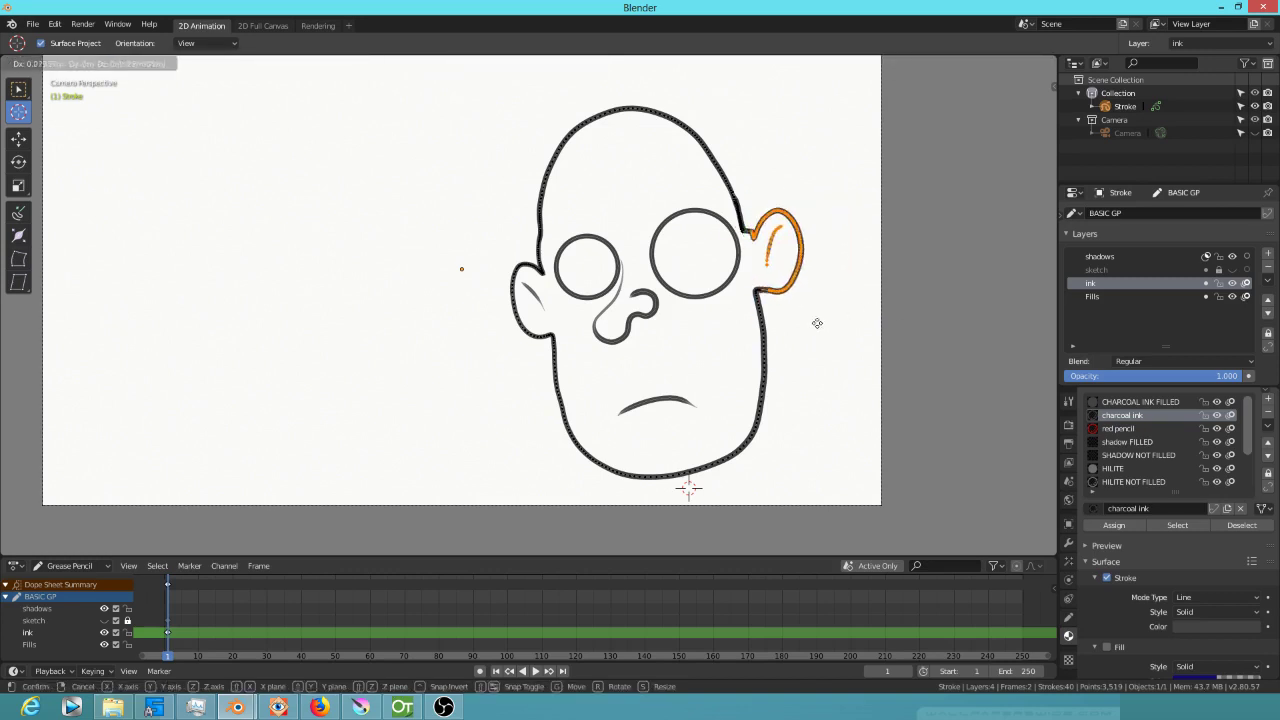
pyautogui.press('Escape')
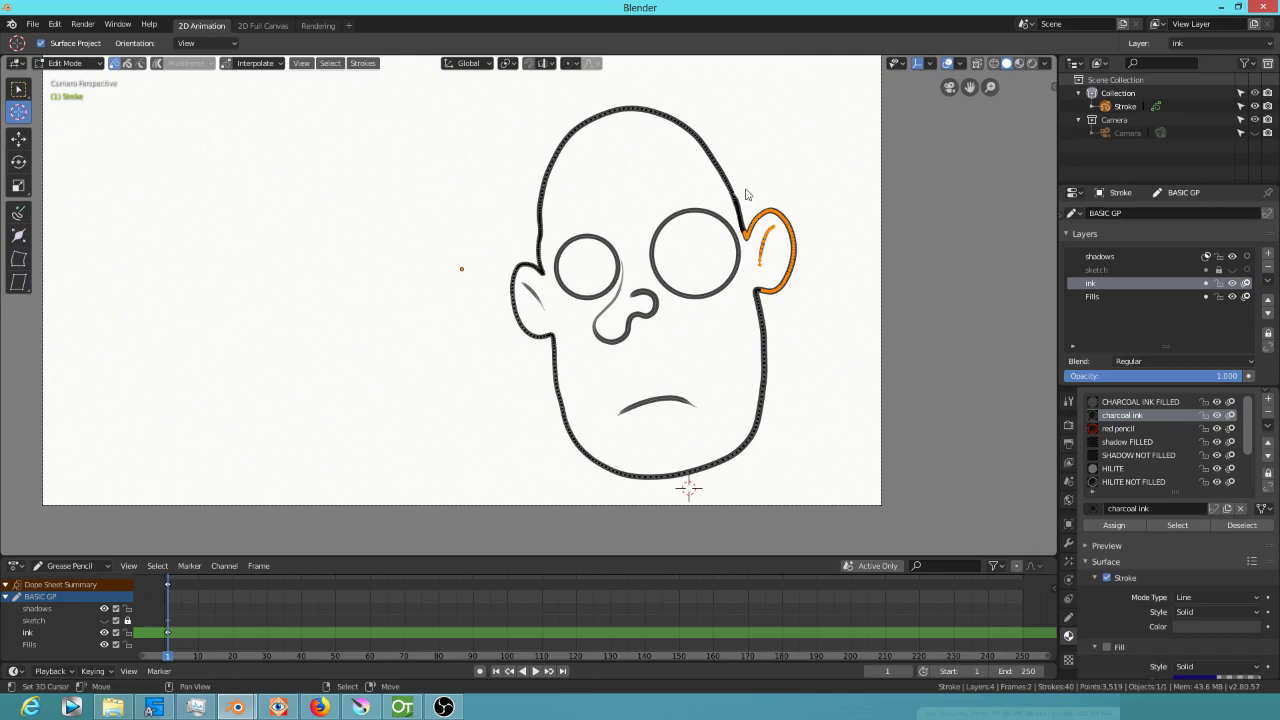
# Enable proportional editing and try scaling the selected right ear around its median point
pyautogui.click(577, 63)
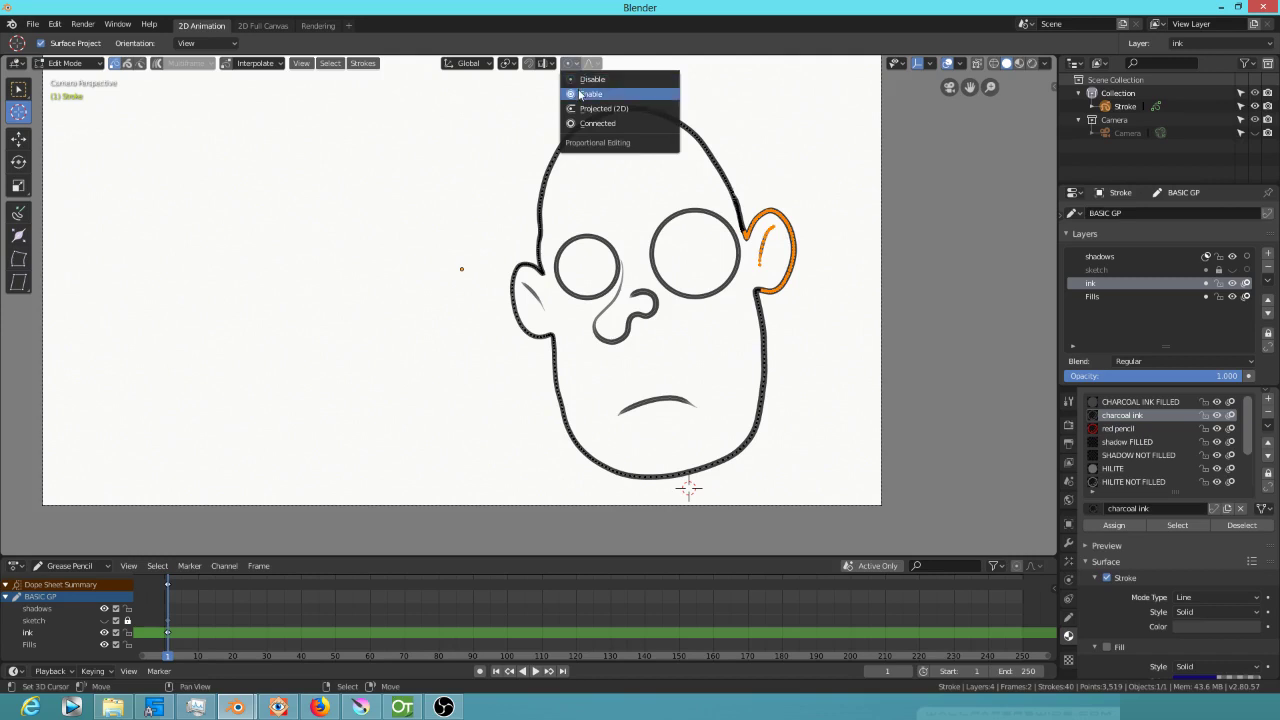
pyautogui.click(580, 95)
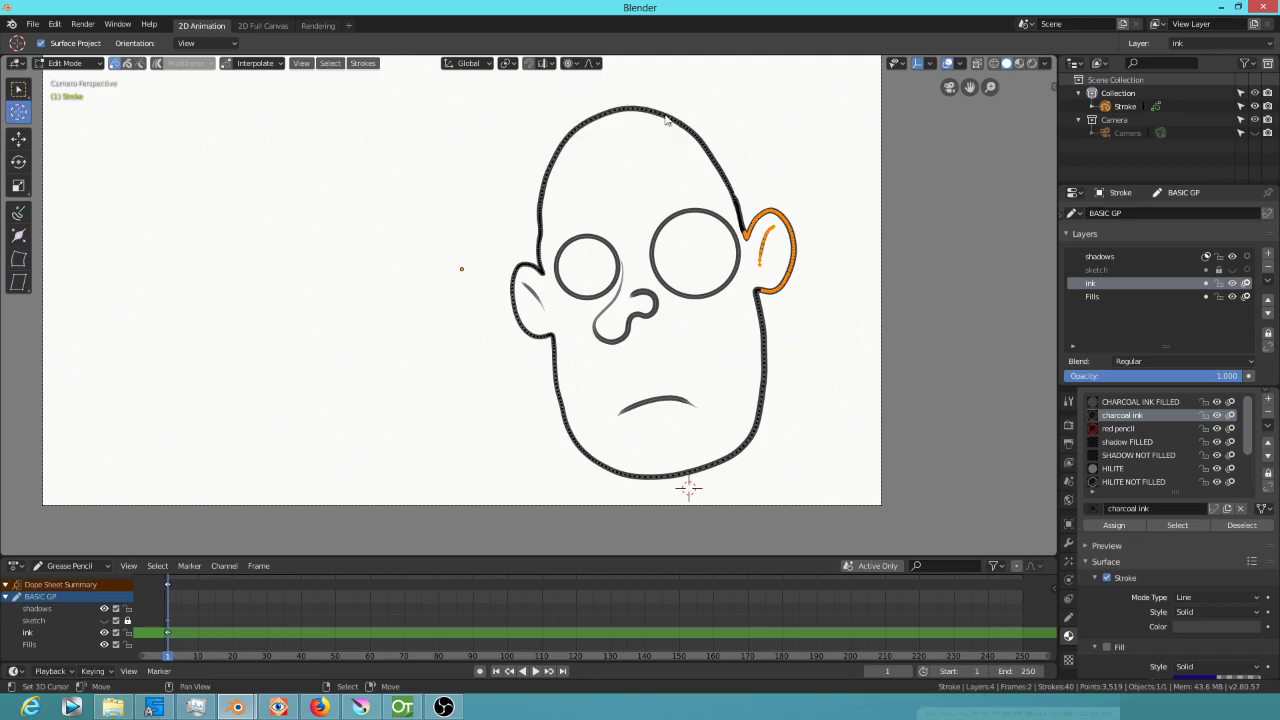
pyautogui.press('s')
pyautogui.rightClick(804, 309)
# Place the 3D cursor where the right ear meets the head and set the pivot point to 3D Cursor
pyautogui.keyDown('shift'); pyautogui.rightClick(750, 264); pyautogui.keyUp('shift')
pyautogui.hotkey('shift', 's')
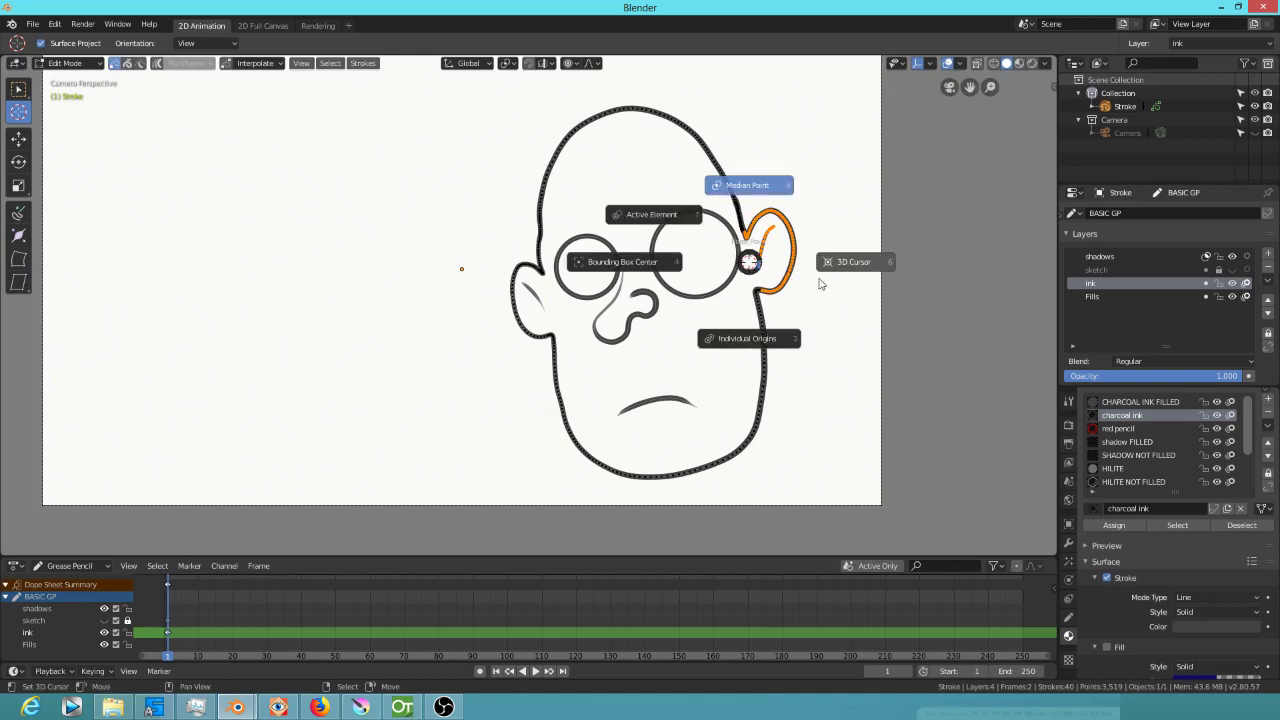
pyautogui.click(853, 263)
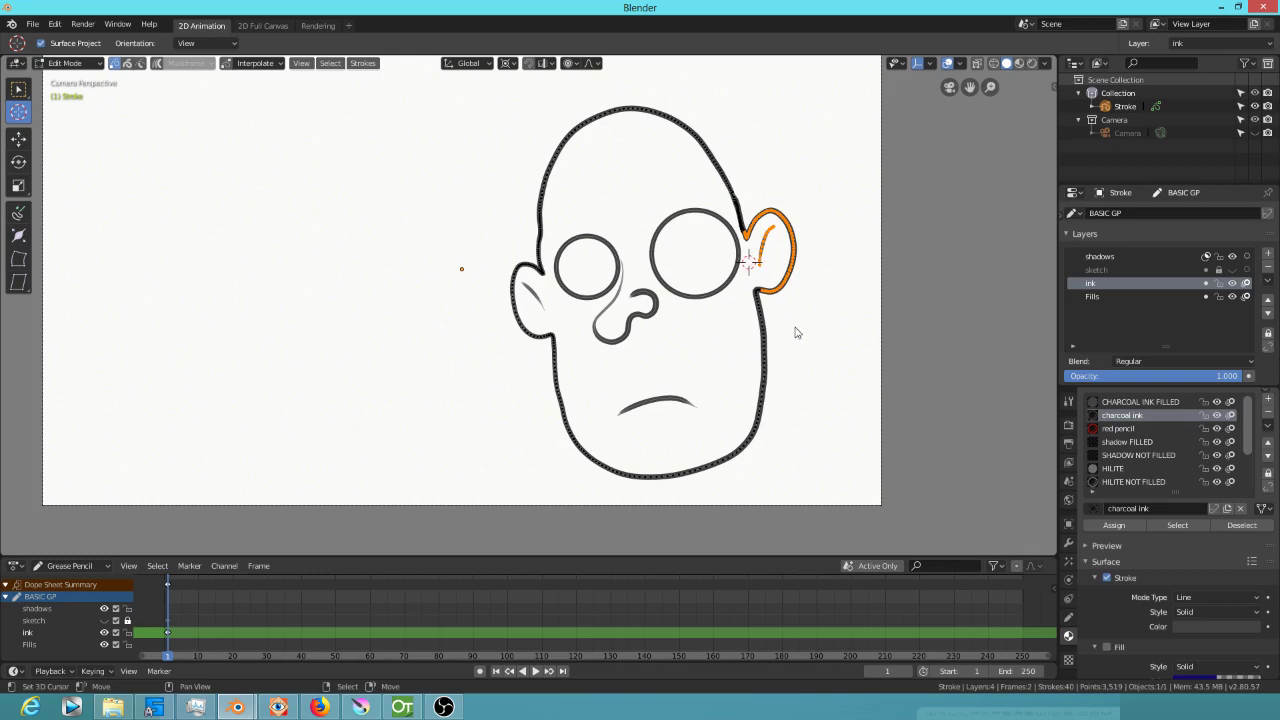
# Try scaling the selected right ear around the 3D cursor with different proportional editing influence sizes
pyautogui.press('s')
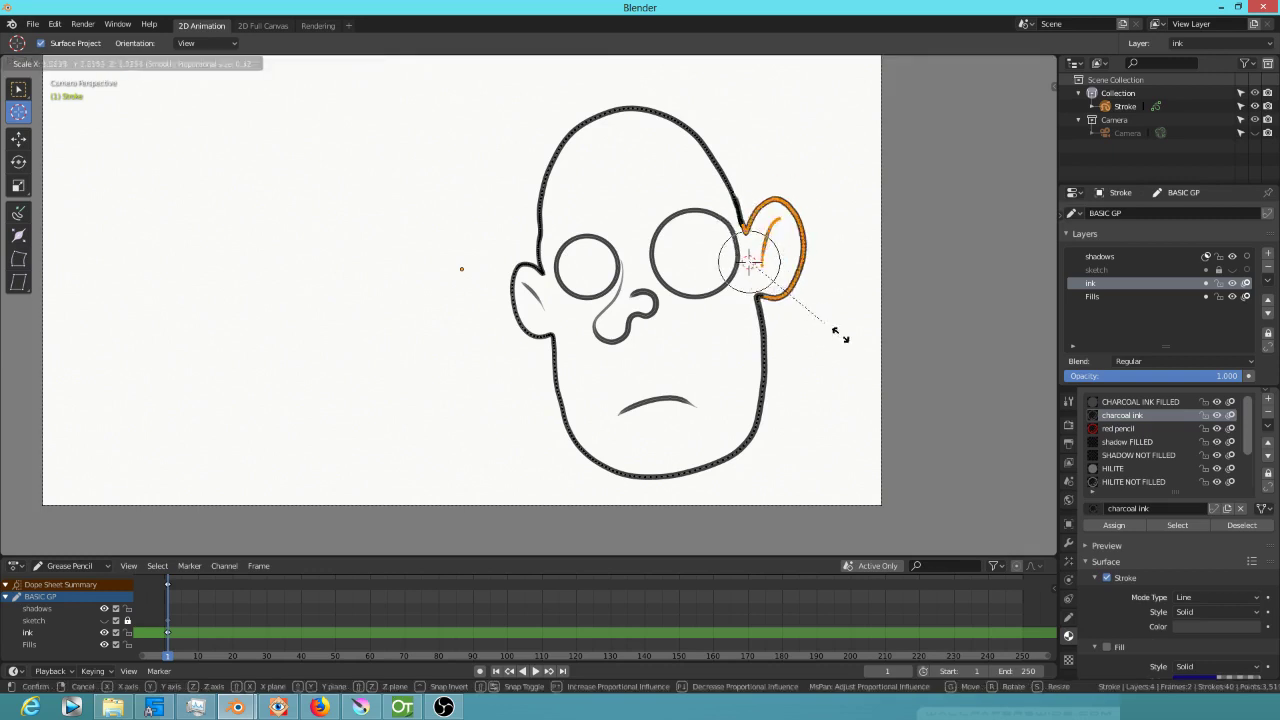
pyautogui.click(757, 297)
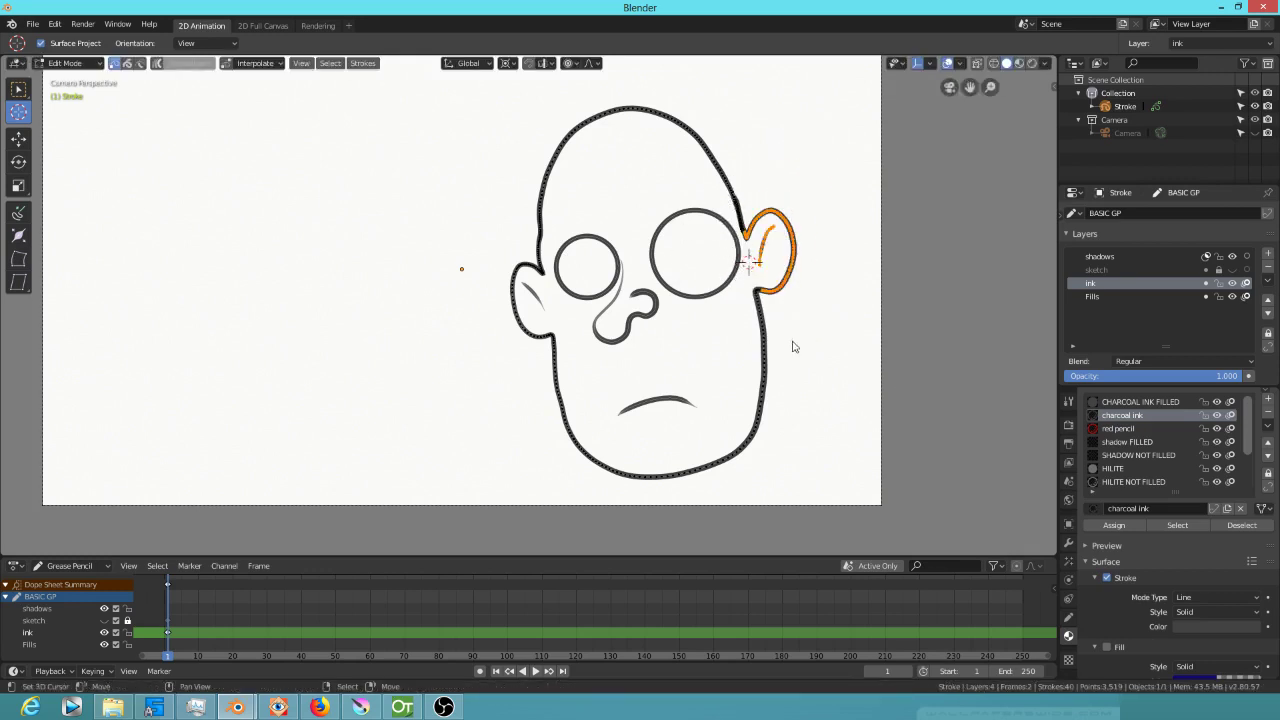
pyautogui.press('s')
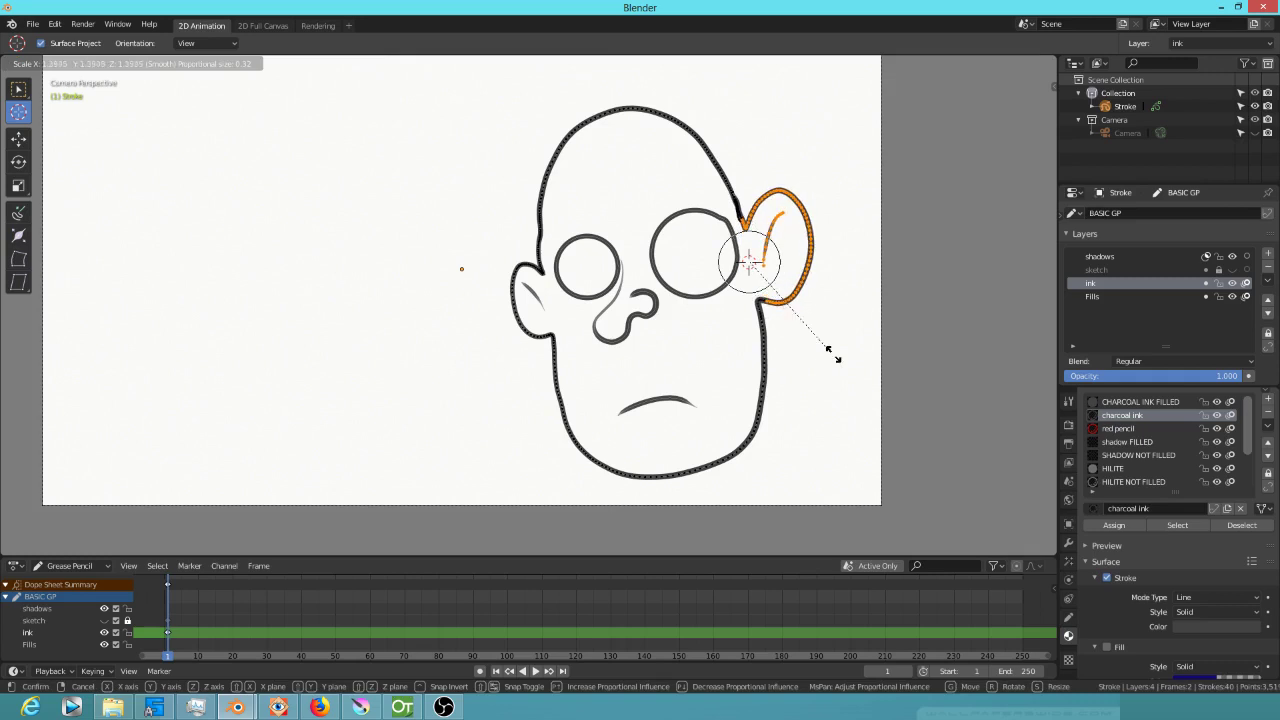
pyautogui.scroll(3, 840, 376)
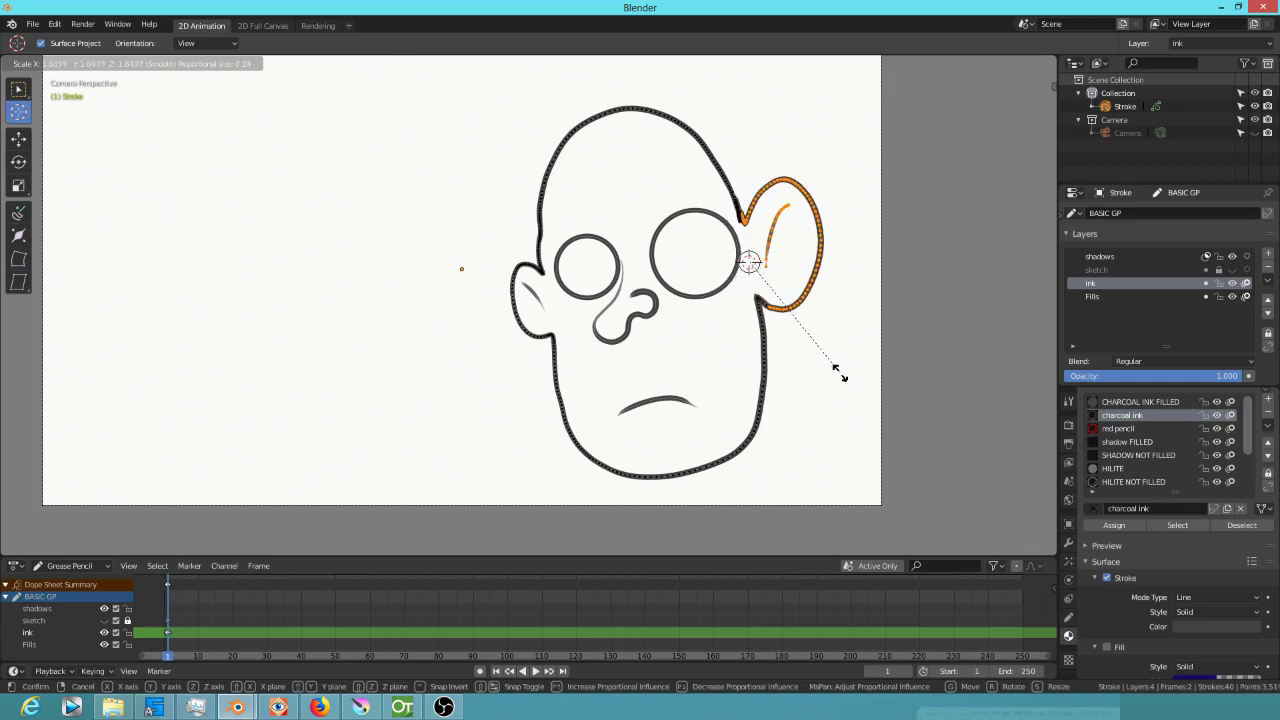
pyautogui.scroll(12, 840, 386)
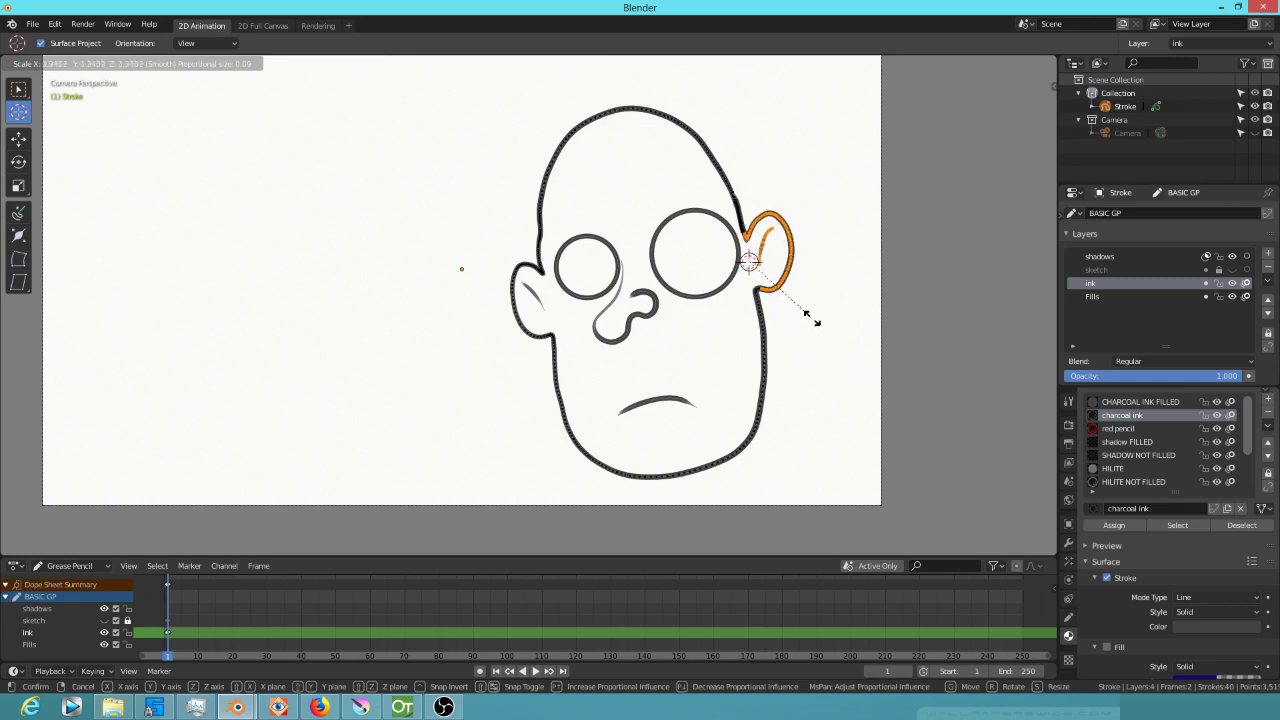
pyautogui.click(814, 325)
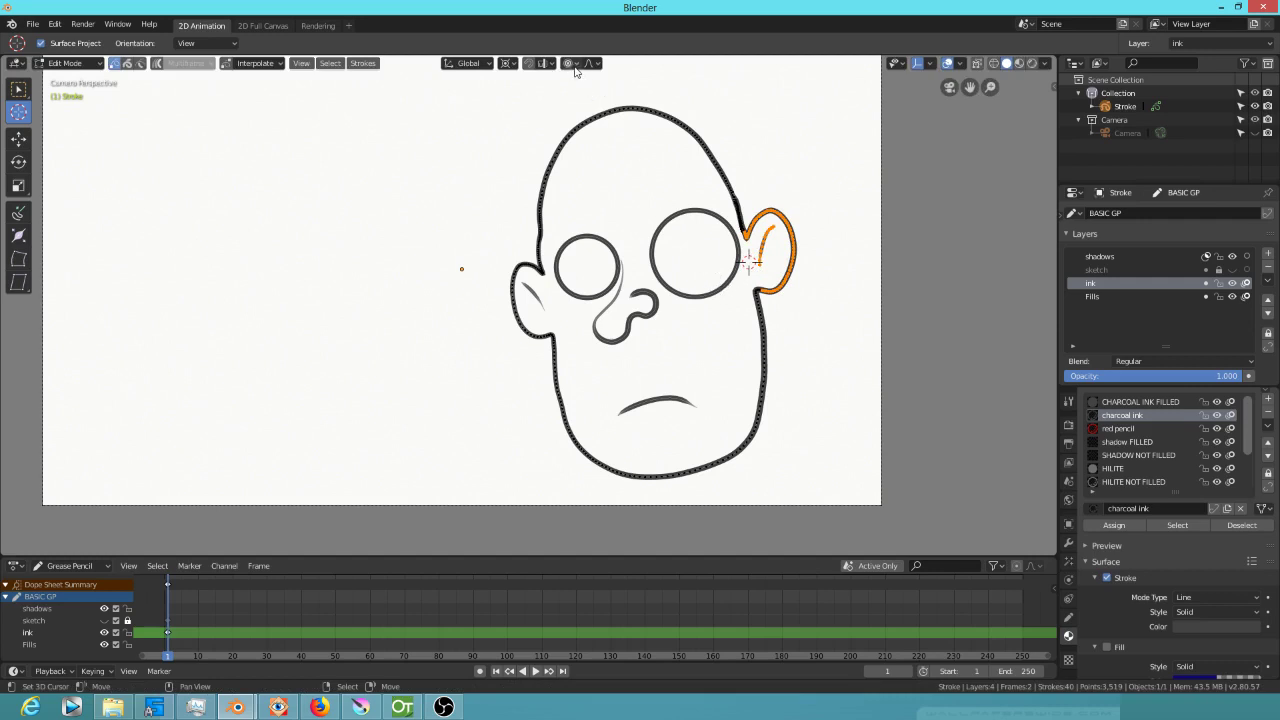
# Disable proportional editing, select the whole right eye circle and move it to the empty area left of the head
pyautogui.press('o')
pyautogui.press('o')
pyautogui.press('o')
pyautogui.click(713, 298)
pyautogui.click(713, 298)
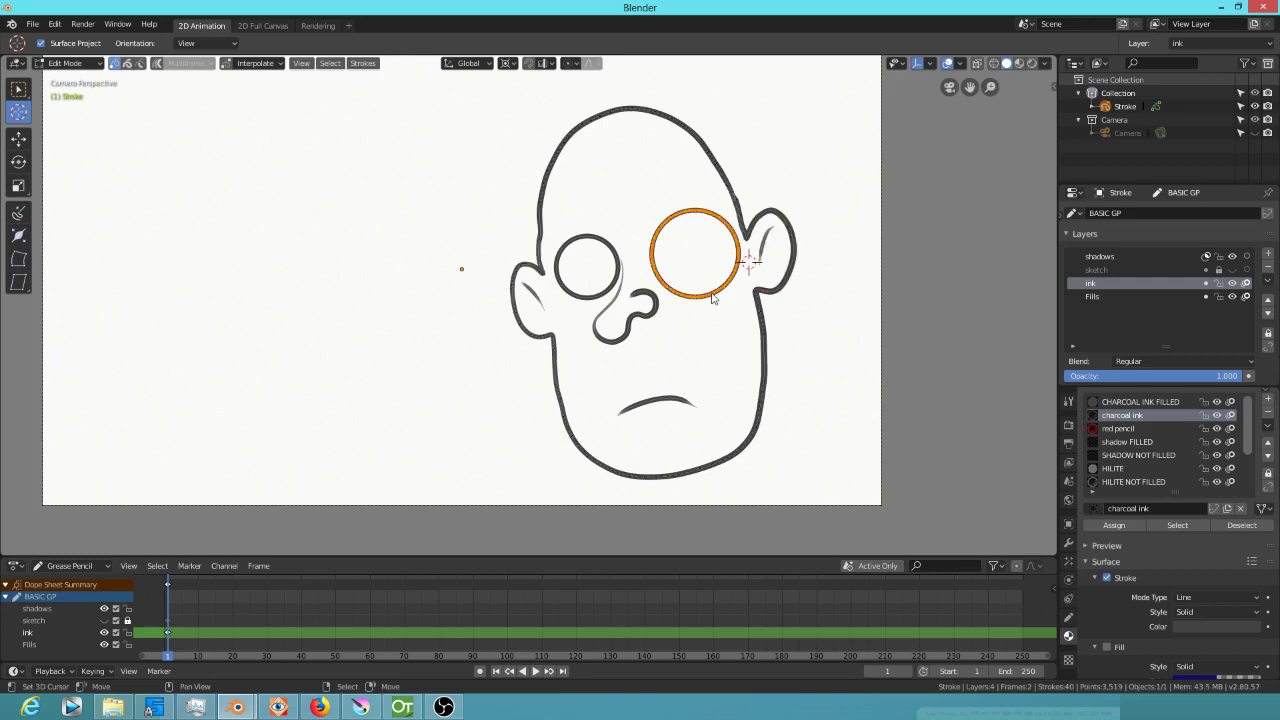
pyautogui.press('g')
pyautogui.click(355, 285)
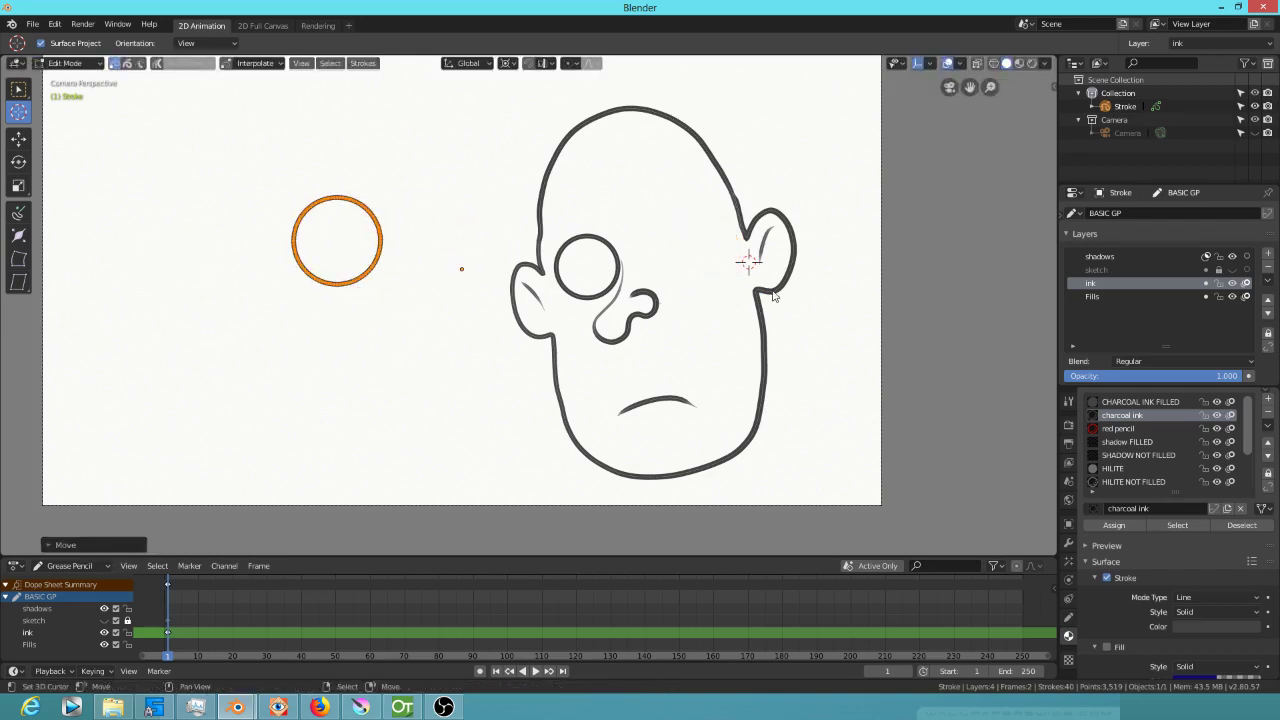
# Lasso-select the right ear, enable proportional editing and scale the ear to about 1.43 around the 3D cursor with proportional size 1.10
pyautogui.press('a')
pyautogui.hotkey('alt', 'a')
pyautogui.moveTo(816, 209)
pyautogui.keyDown('ctrl'); pyautogui.mouseDown(button='right')
pyautogui.moveTo(806, 183)
pyautogui.moveTo(770, 184)
pyautogui.moveTo(746, 240)
pyautogui.moveTo(759, 308)
pyautogui.moveTo(824, 292)
pyautogui.mouseUp(button='right'); pyautogui.keyUp('ctrl')
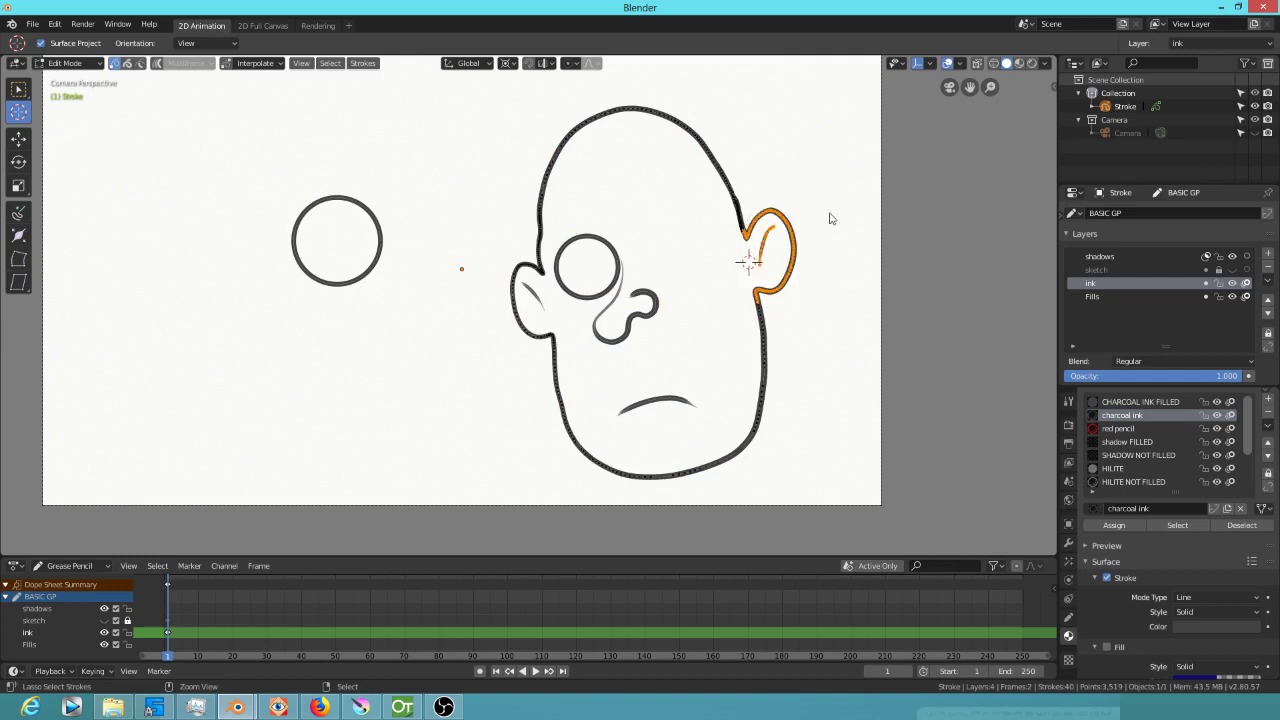
pyautogui.press('o')
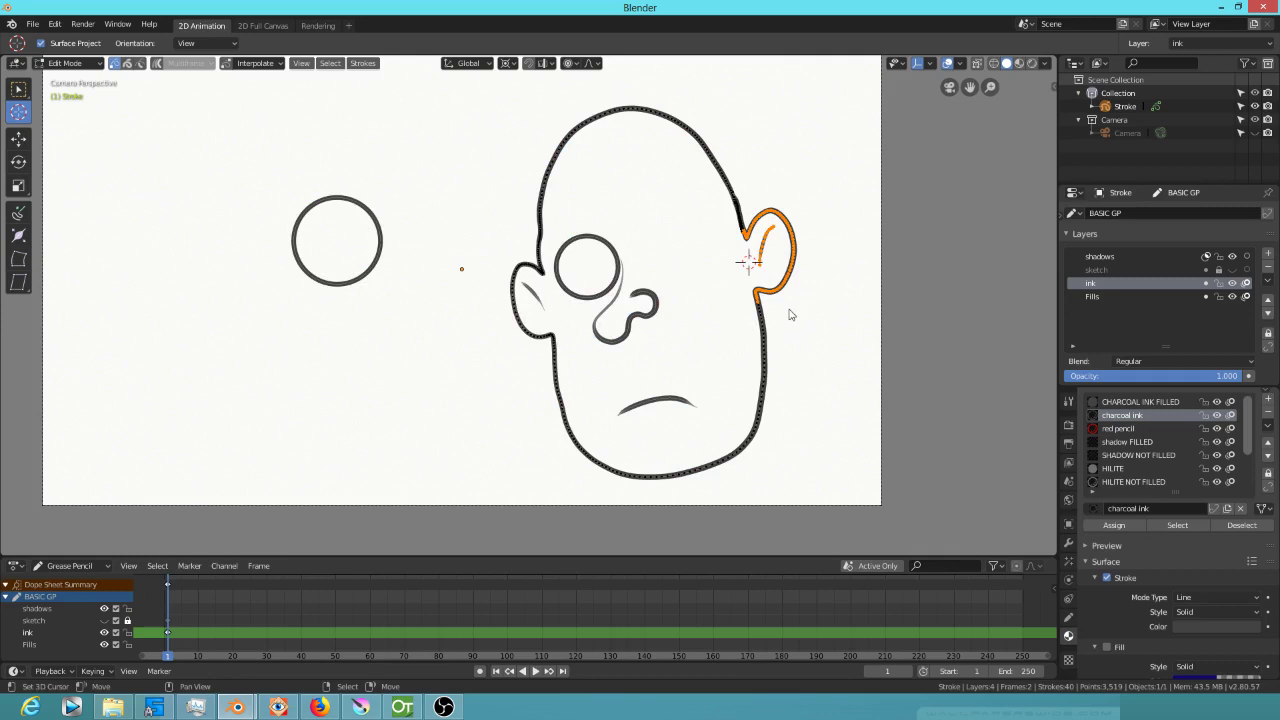
pyautogui.press('s')
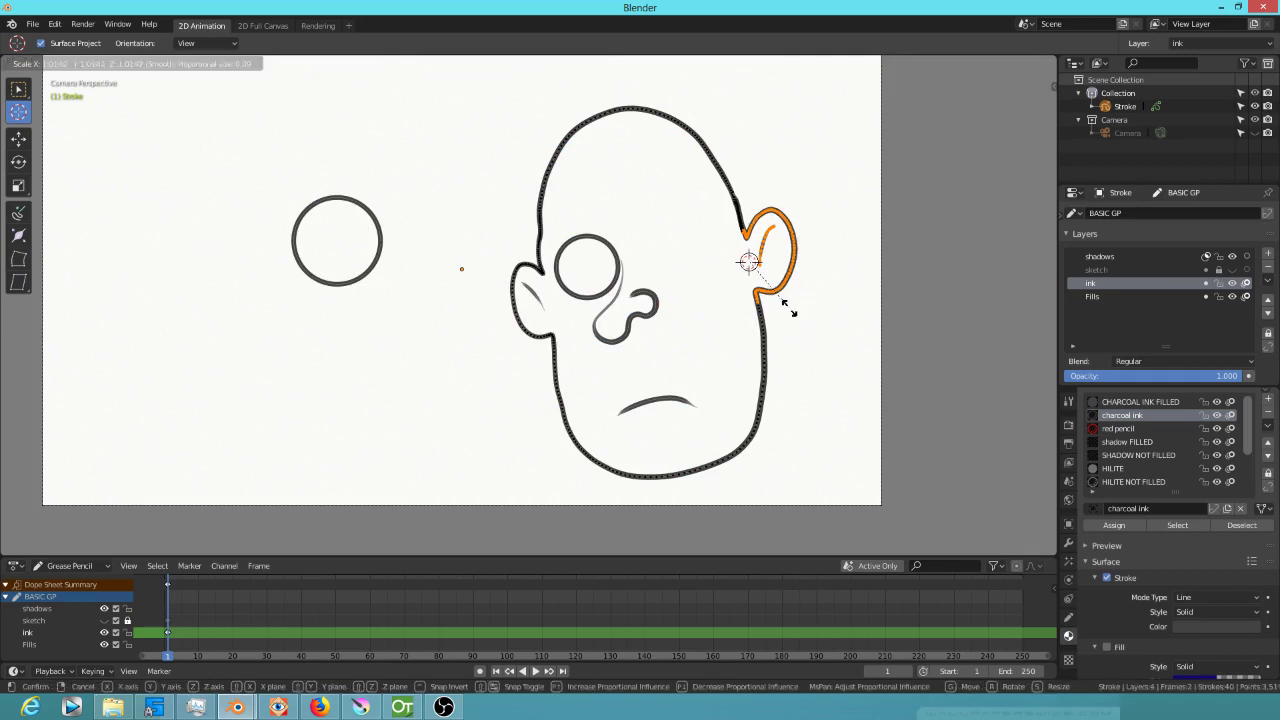
pyautogui.scroll(-15, 796, 318)
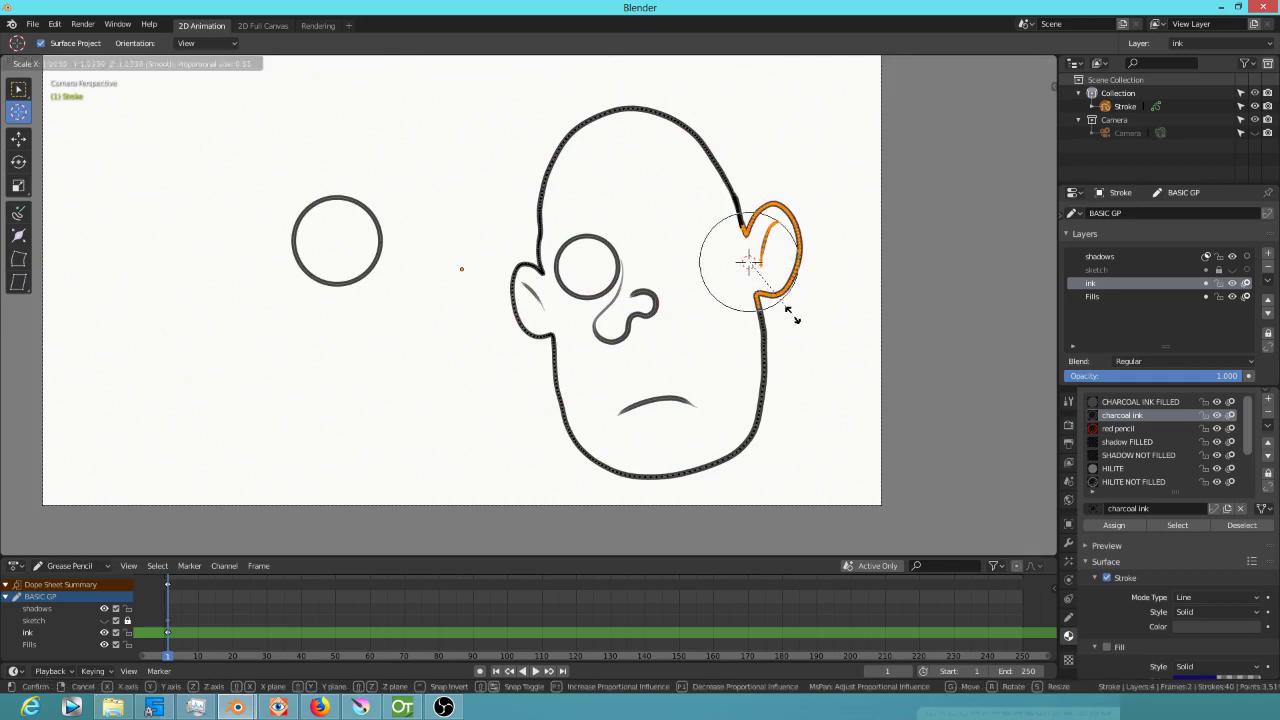
pyautogui.scroll(-10, 800, 322)
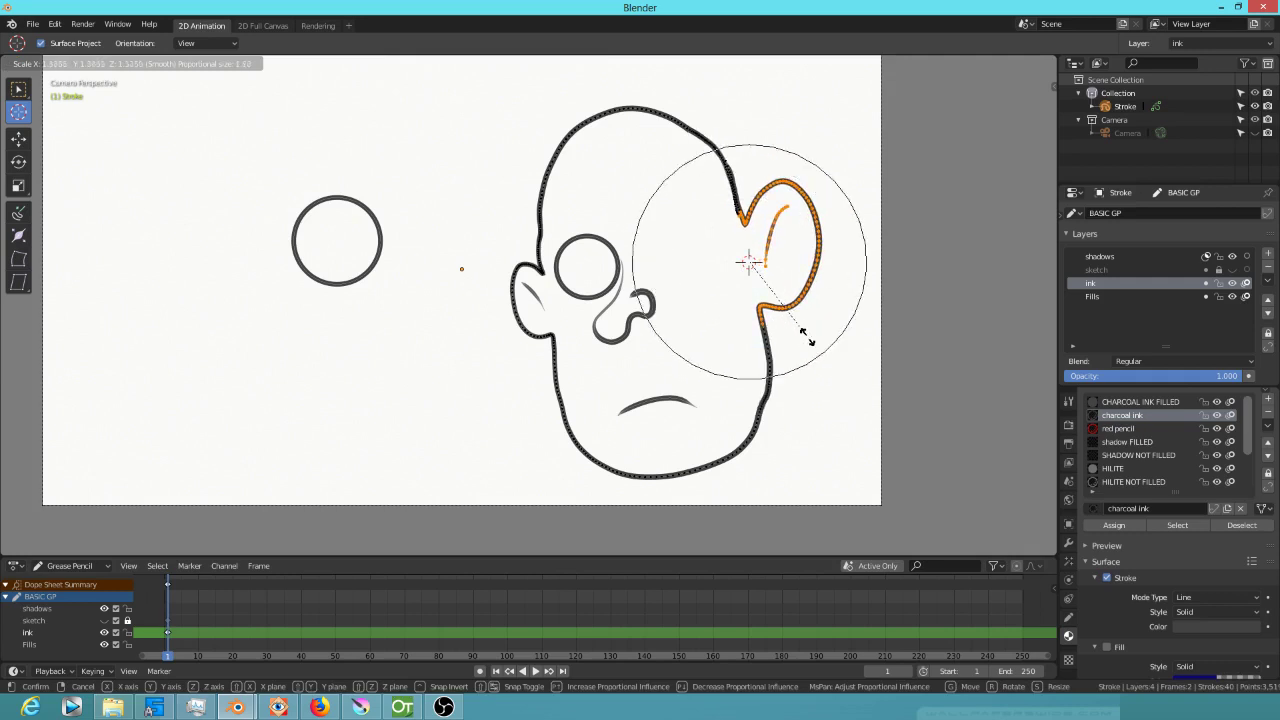
pyautogui.scroll(4, 808, 330)
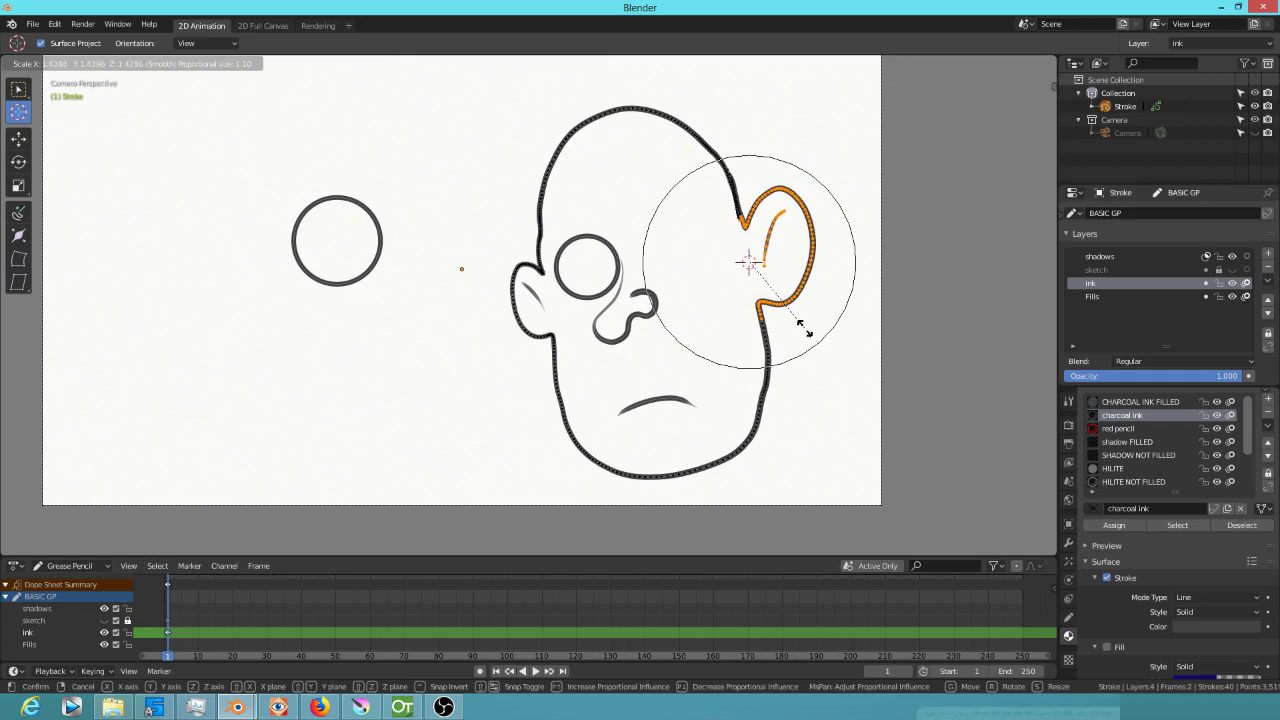
pyautogui.click(806, 334)
# Select the linked eye circle left of the head and move it back onto the face beside the right ear
pyautogui.click(375, 261)
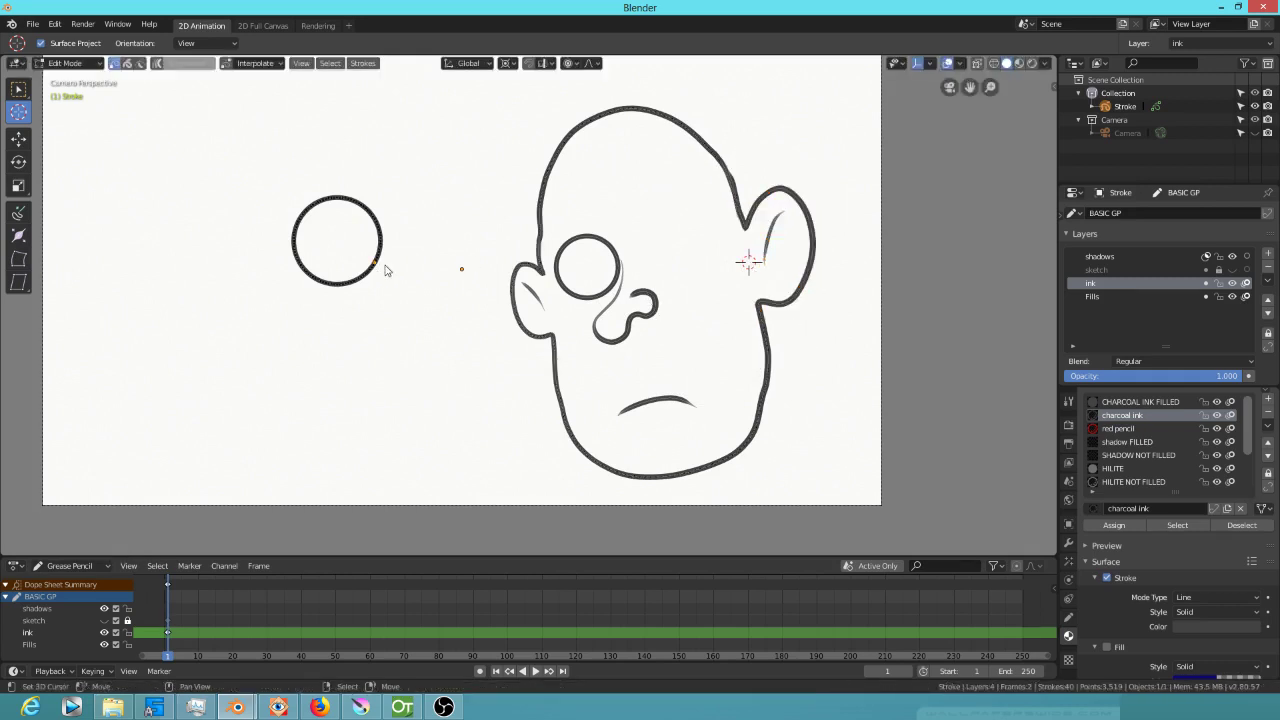
pyautogui.press('l')
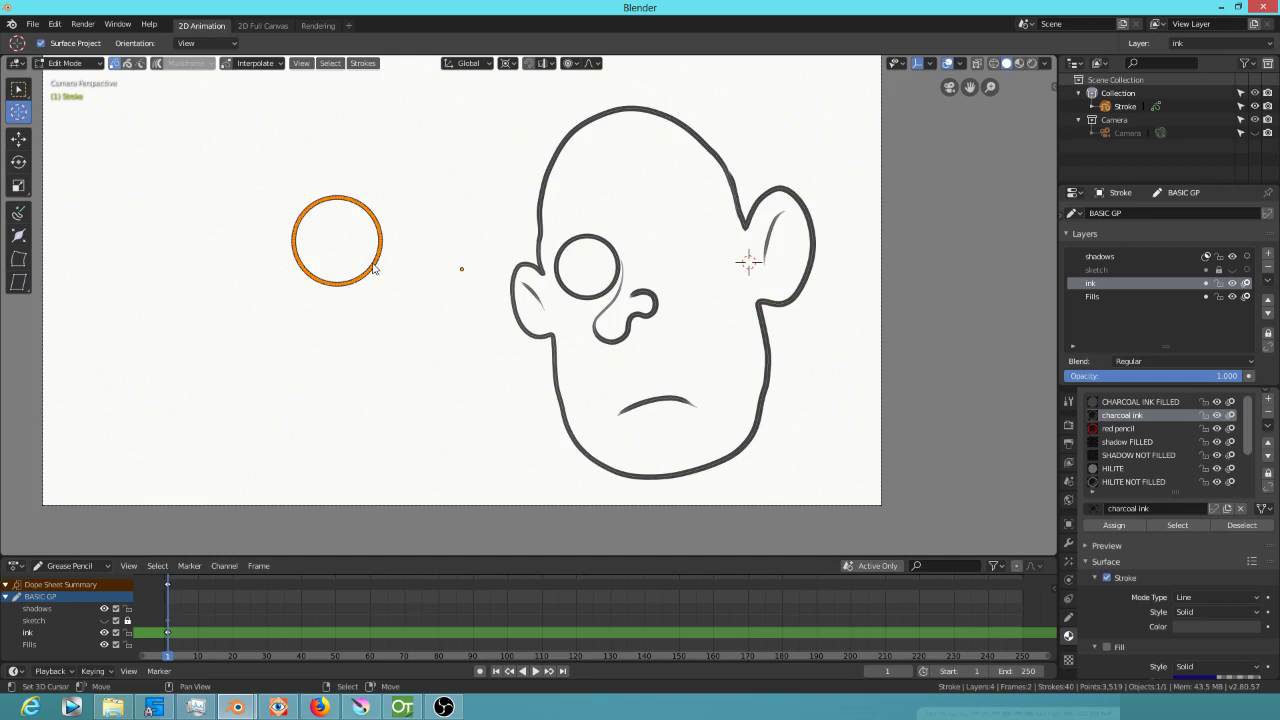
pyautogui.press('g')
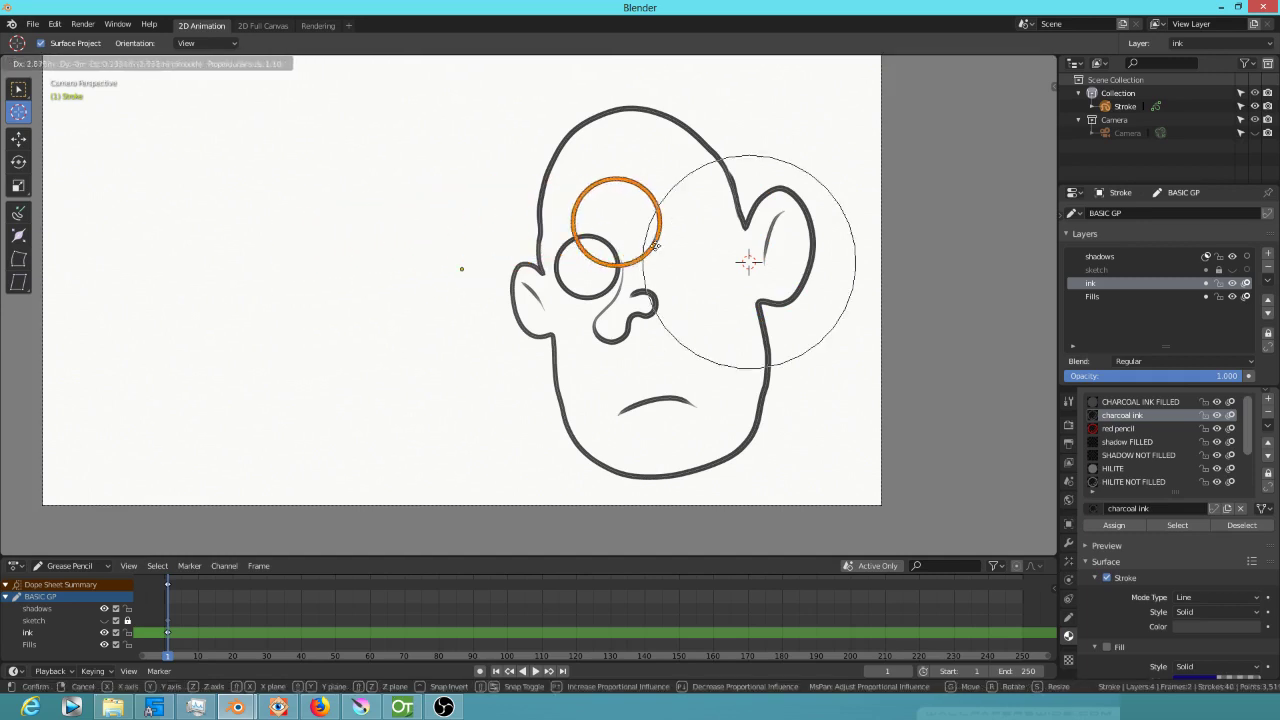
pyautogui.click(735, 268)
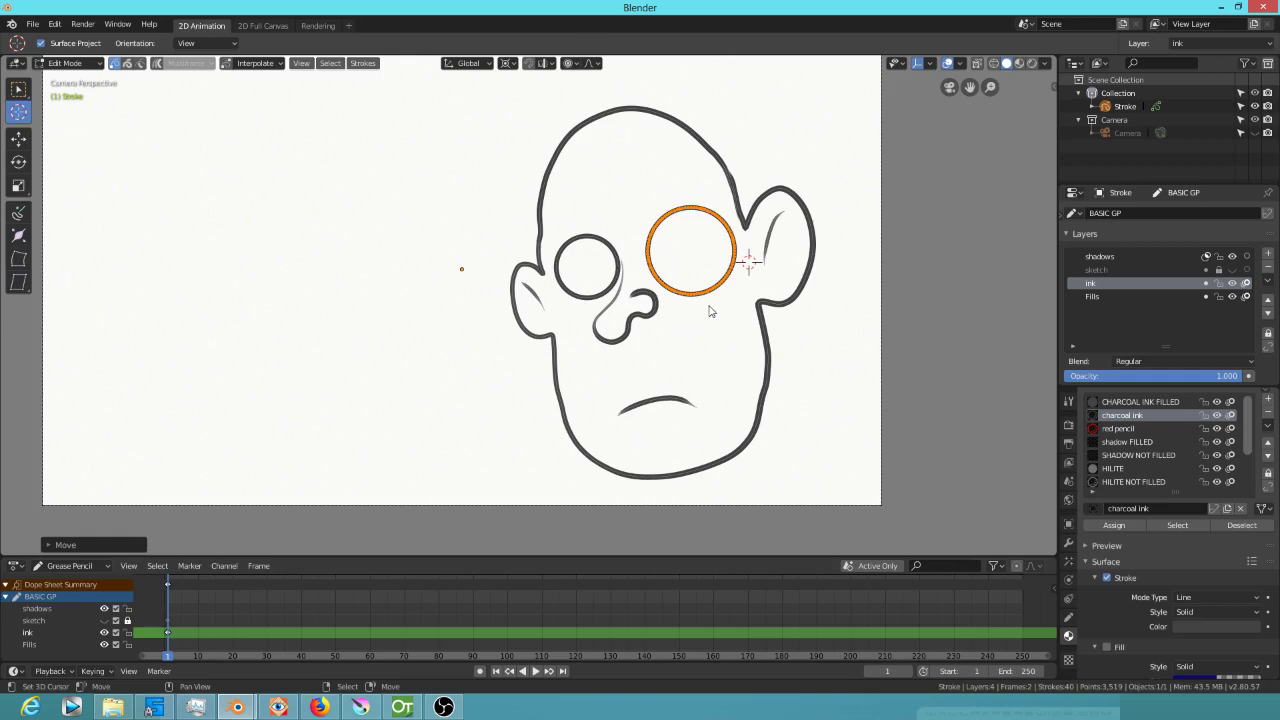
# Try scaling the right eye with regular proportional editing, and switch proportional editing to Connected
pyautogui.press('s')
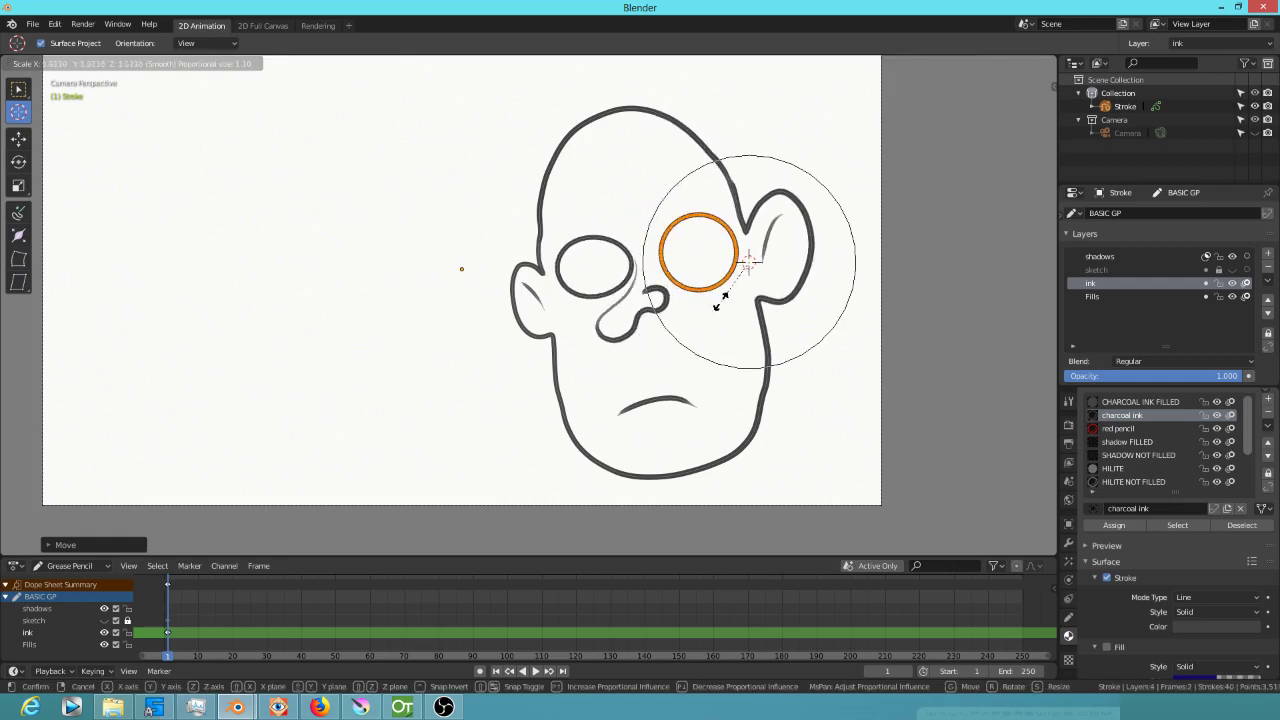
pyautogui.click(723, 303)
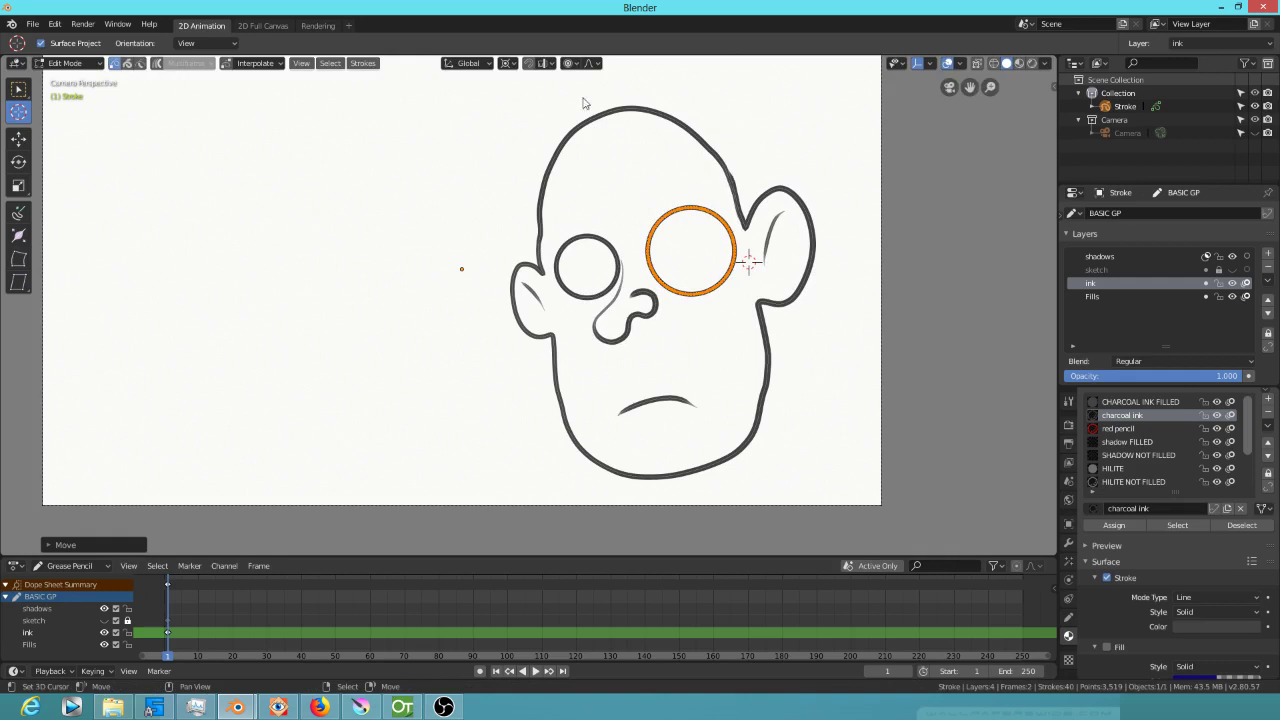
pyautogui.click(577, 65)
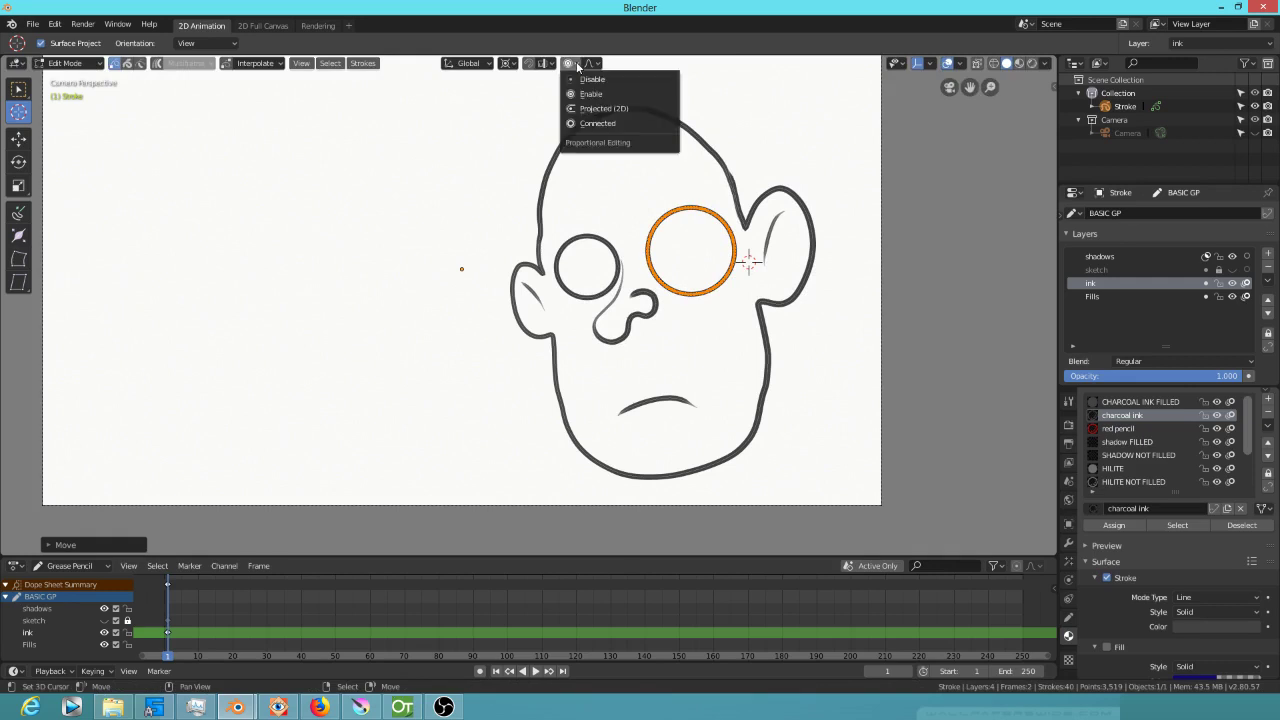
pyautogui.click(600, 122)
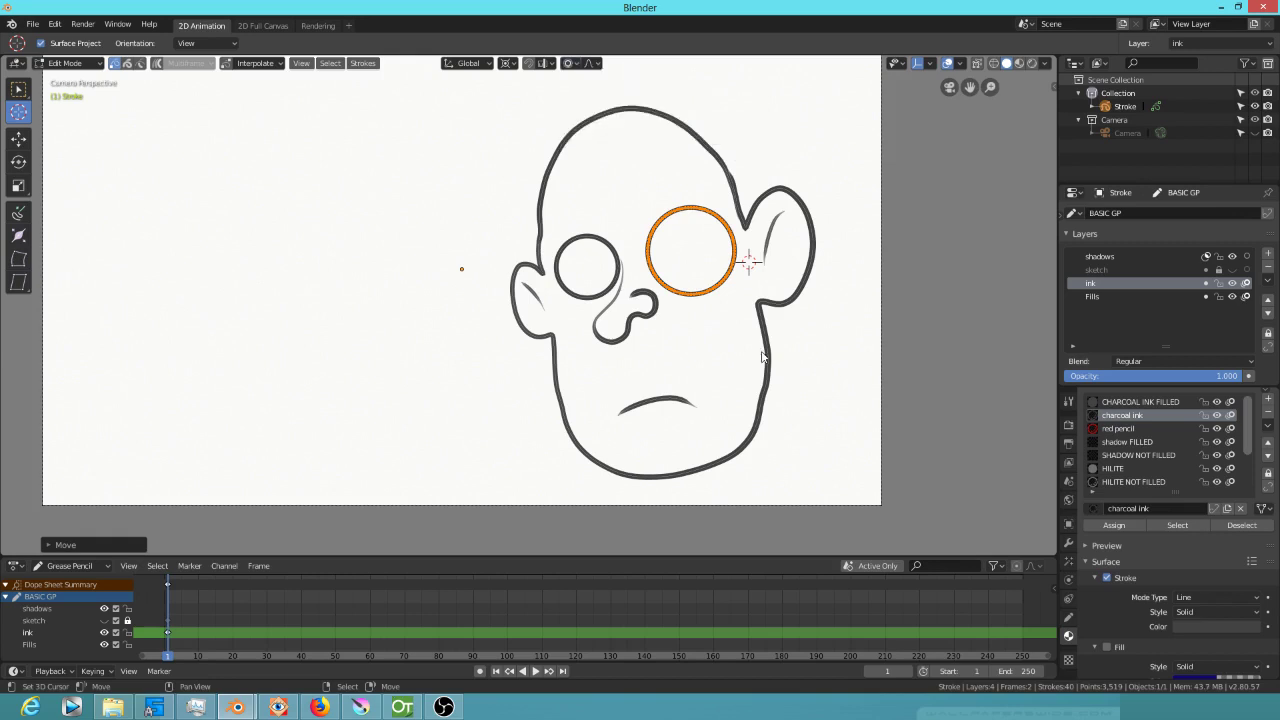
# Try moving the outline point where the right ear meets the jaw using connected proportional editing
pyautogui.click(764, 306)
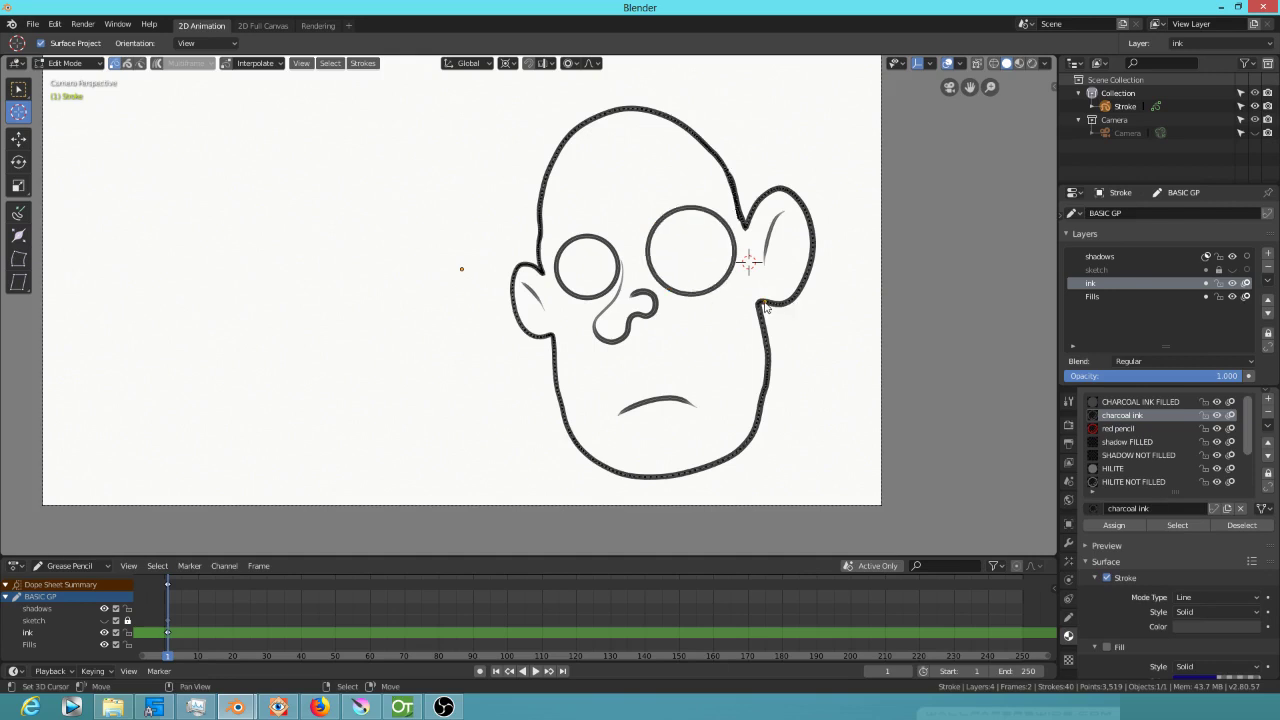
pyautogui.press('g')
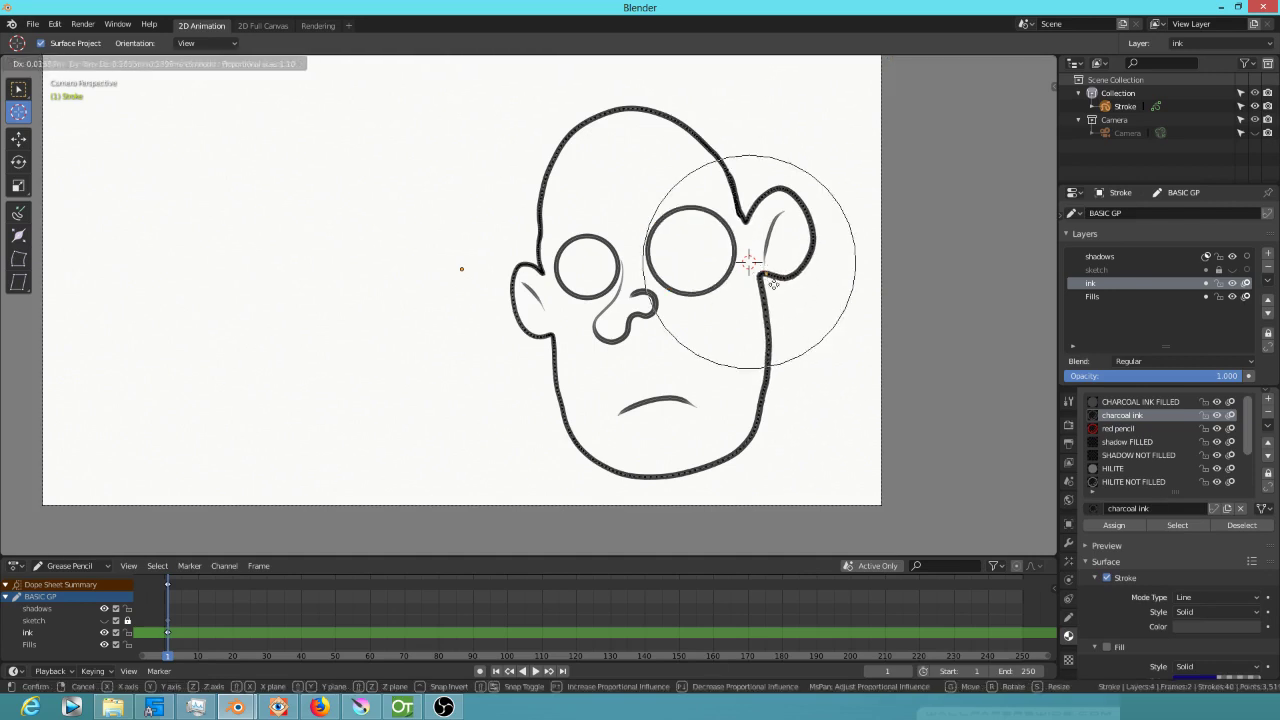
pyautogui.press('Escape')
pyautogui.click(764, 302)
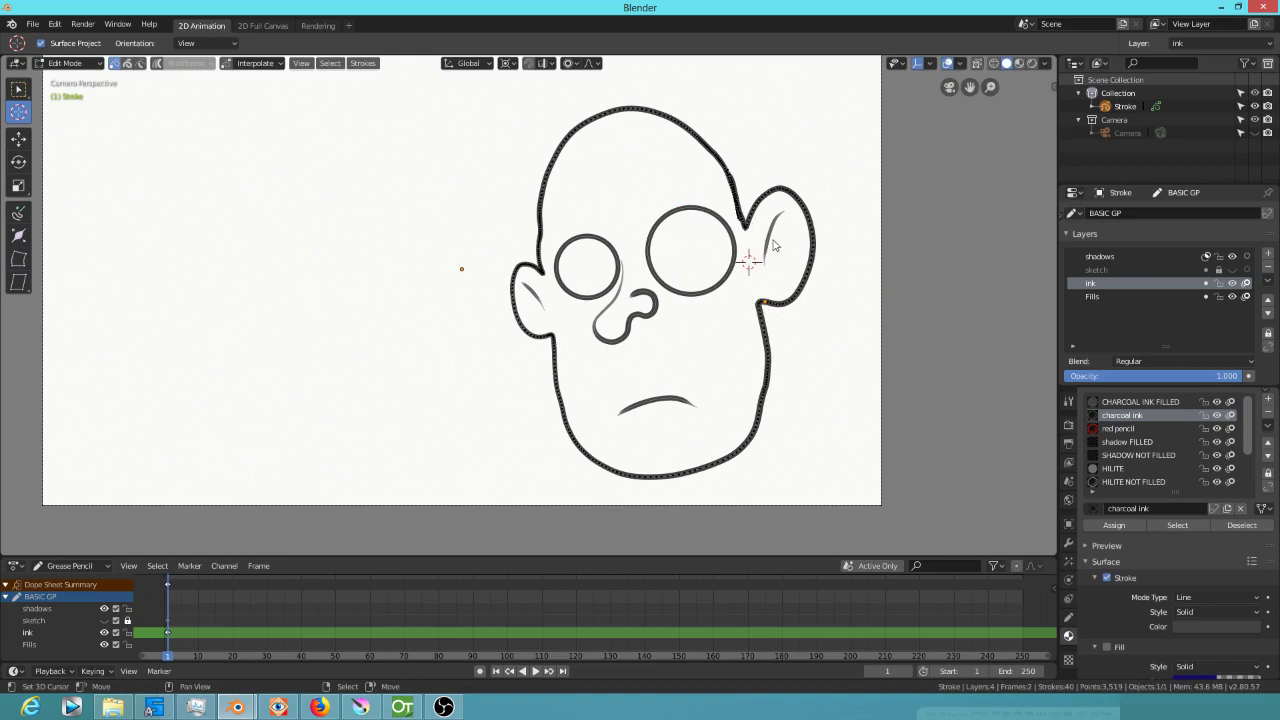
# Lasso-select the right ear with its inner line and try scaling it with connected proportional editing
pyautogui.moveTo(810, 176)
pyautogui.keyDown('ctrl'); pyautogui.mouseDown()
pyautogui.moveTo(782, 165)
pyautogui.moveTo(754, 205)
pyautogui.moveTo(746, 258)
pyautogui.moveTo(771, 322)
pyautogui.moveTo(831, 202)
pyautogui.mouseUp(); pyautogui.keyUp('ctrl')
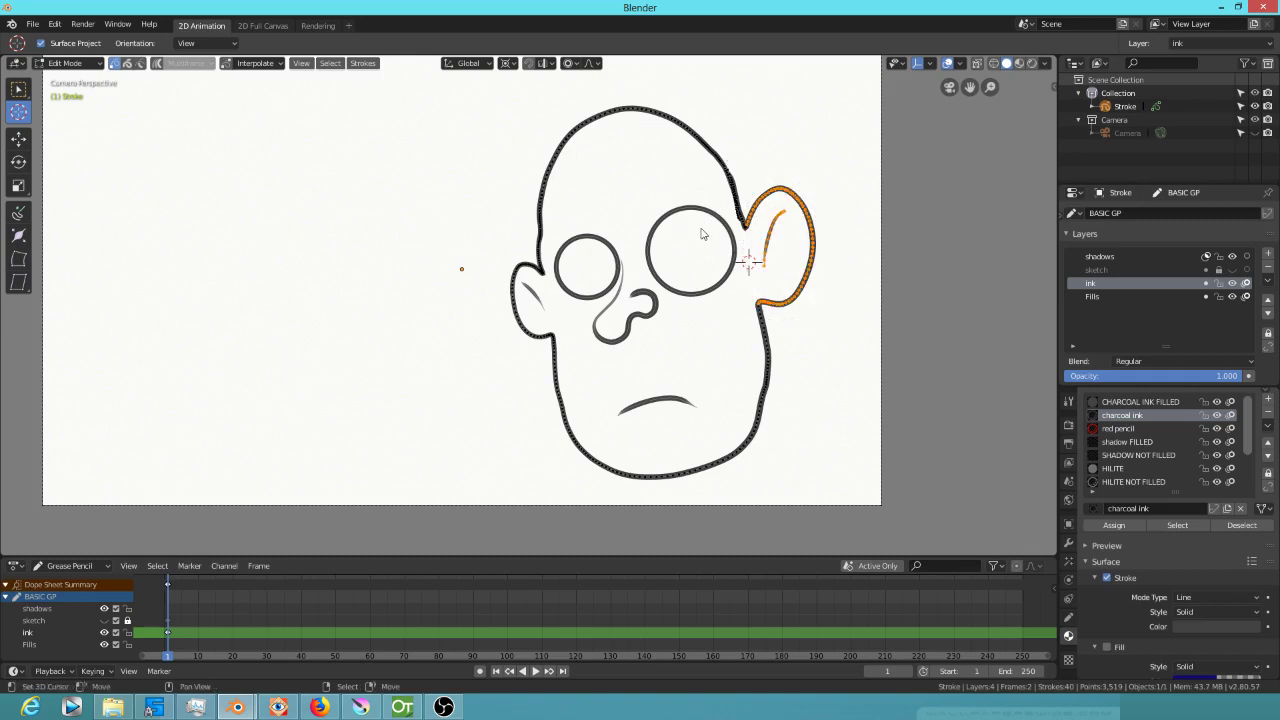
pyautogui.press('s')
pyautogui.scroll(4, 780, 277)
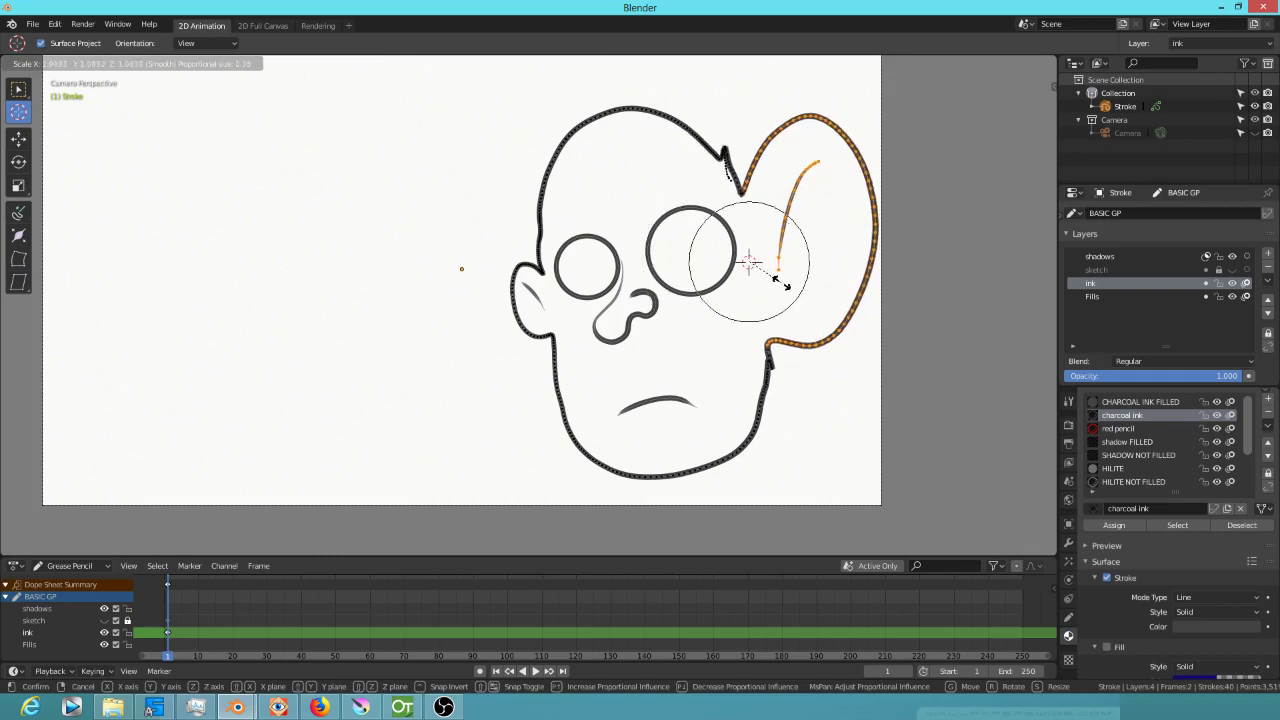
pyautogui.scroll(2, 790, 298)
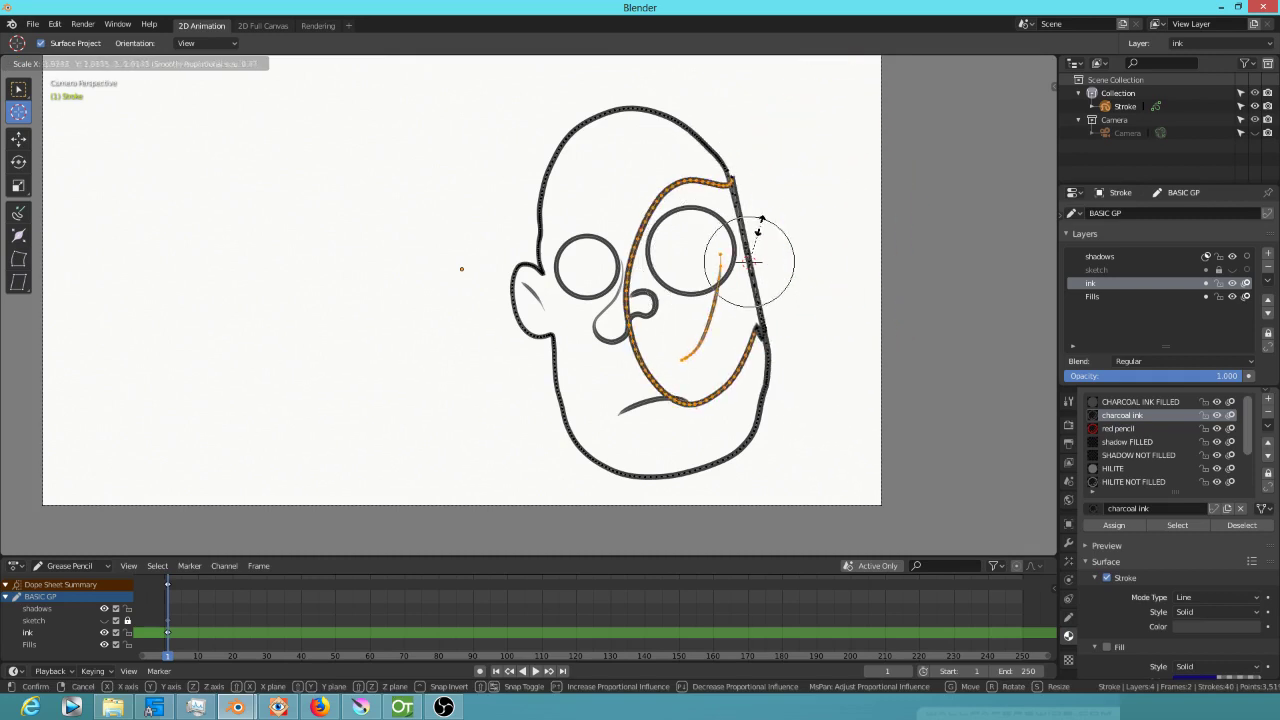
pyautogui.rightClick(791, 283)
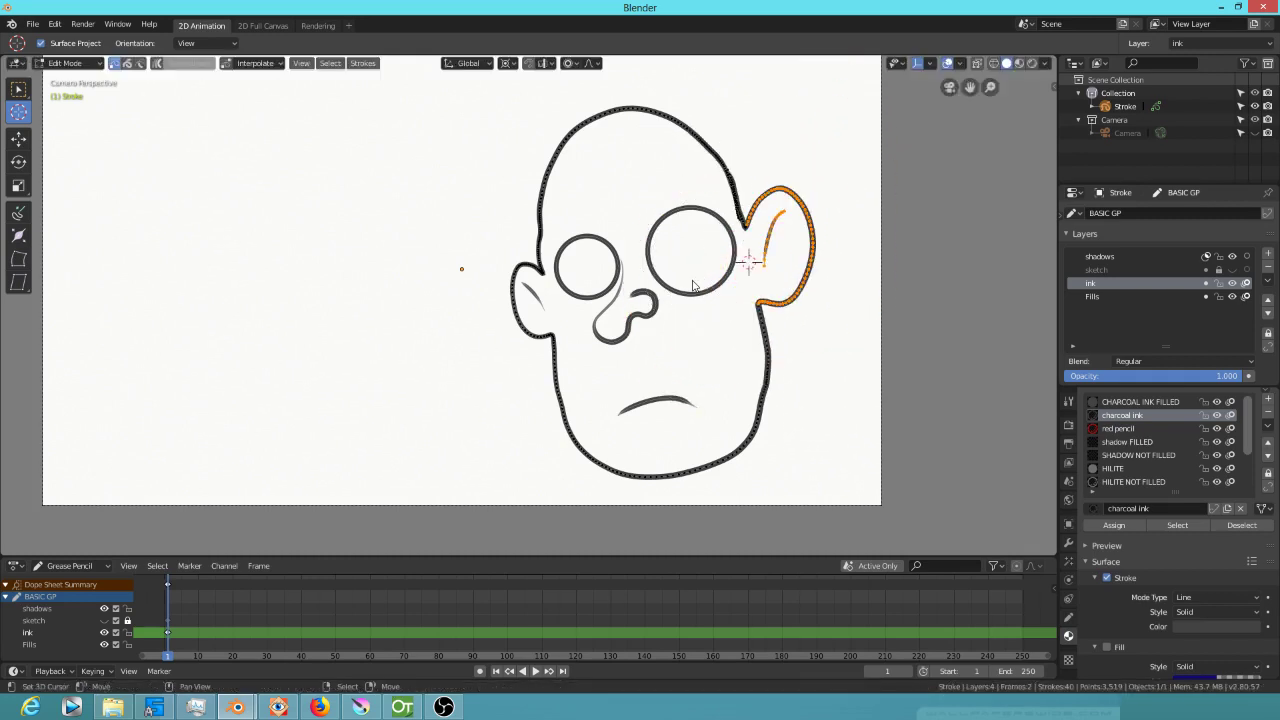
# Try moving a single outline point above the left ear upward with connected proportional editing, and undo the move
pyautogui.press('a')
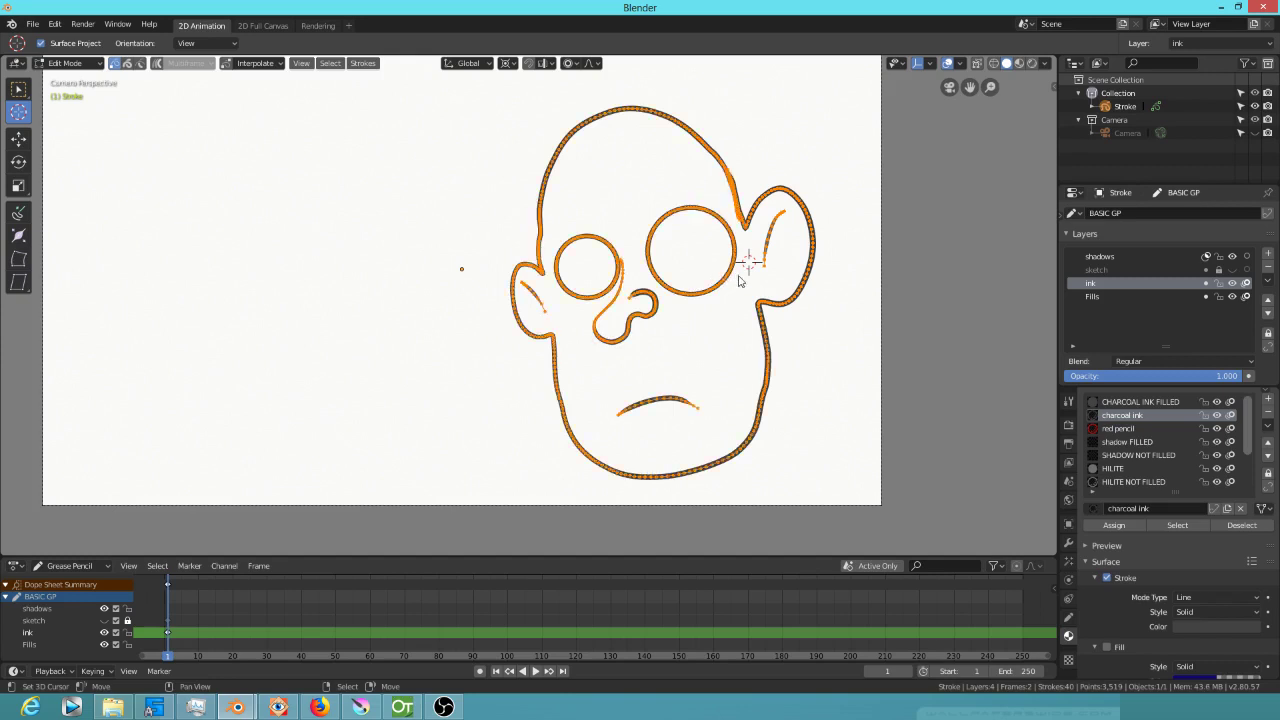
pyautogui.click(543, 213)
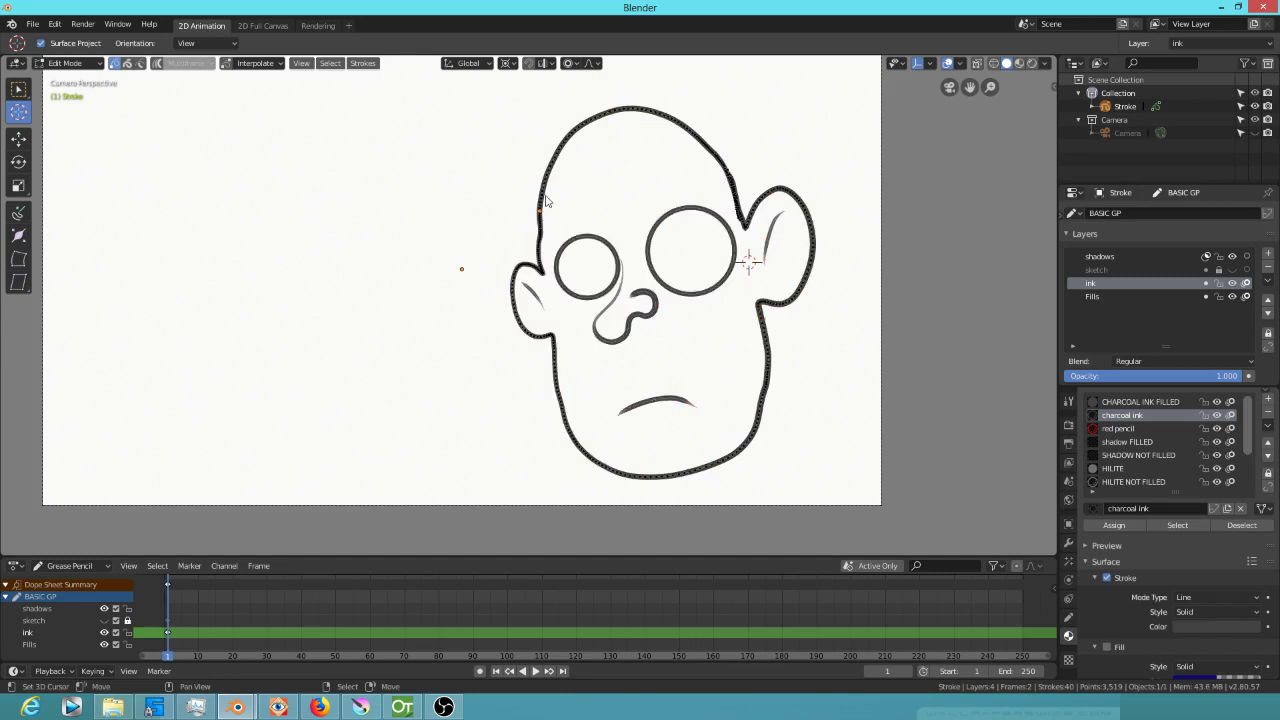
pyautogui.press('g')
pyautogui.click(544, 190)
pyautogui.scroll(-3, 556, 215)
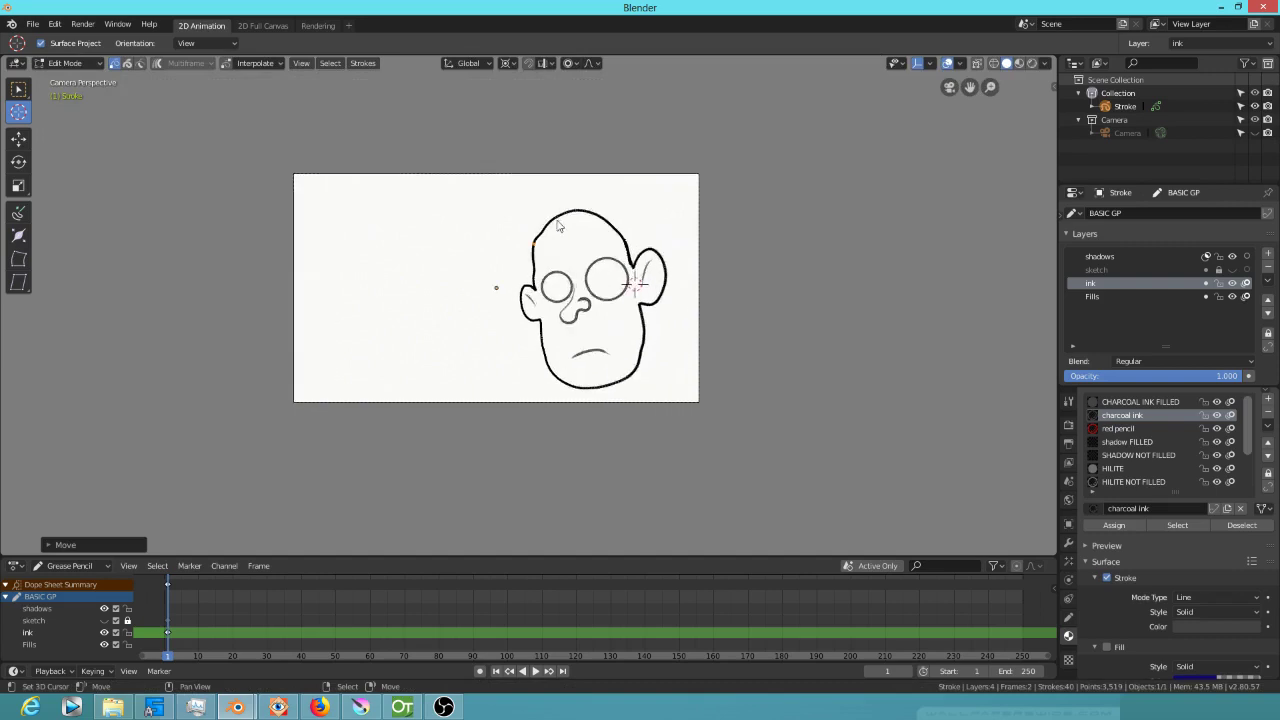
pyautogui.scroll(4, 559, 226)
pyautogui.scroll(1, 590, 200)
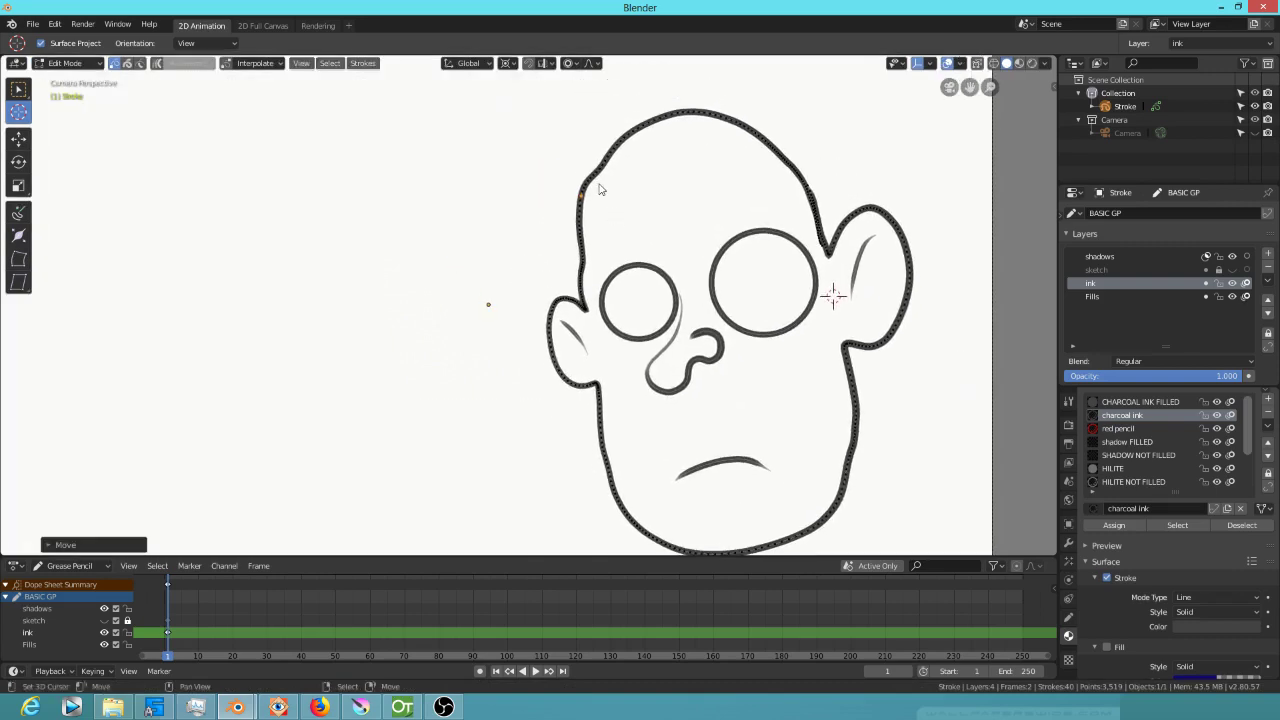
pyautogui.hotkey('ctrl', 'z')
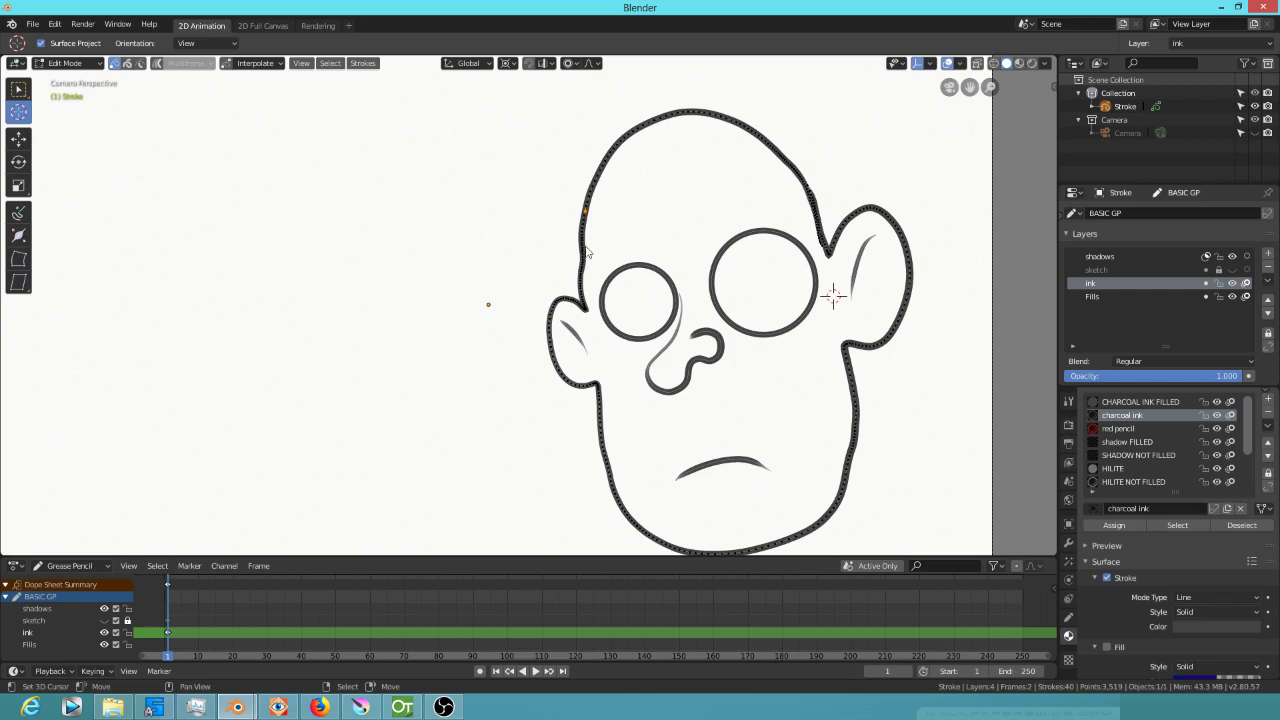
pyautogui.keyDown('shift'); pyautogui.moveTo(812, 362); pyautogui.dragTo(765, 342, button='middle'); pyautogui.keyUp('shift')
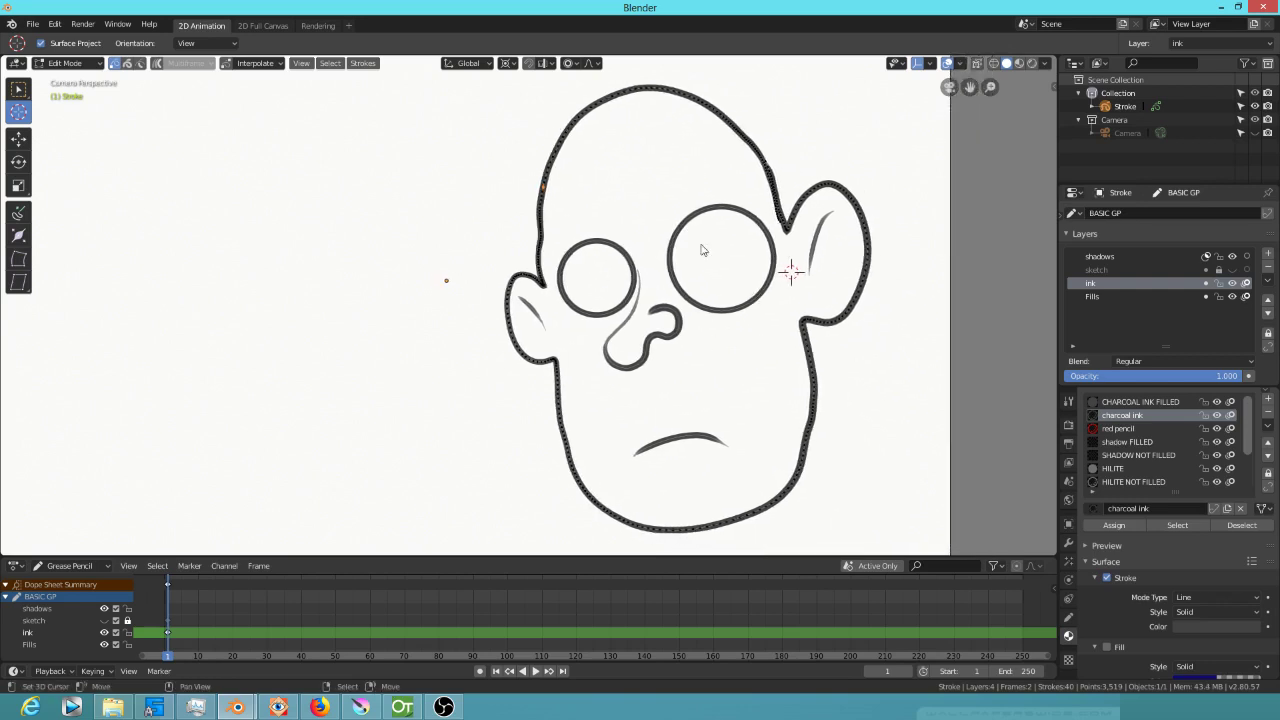
# Switch the head drawing from Edit Mode to Object Mode
pyautogui.click(81, 66)
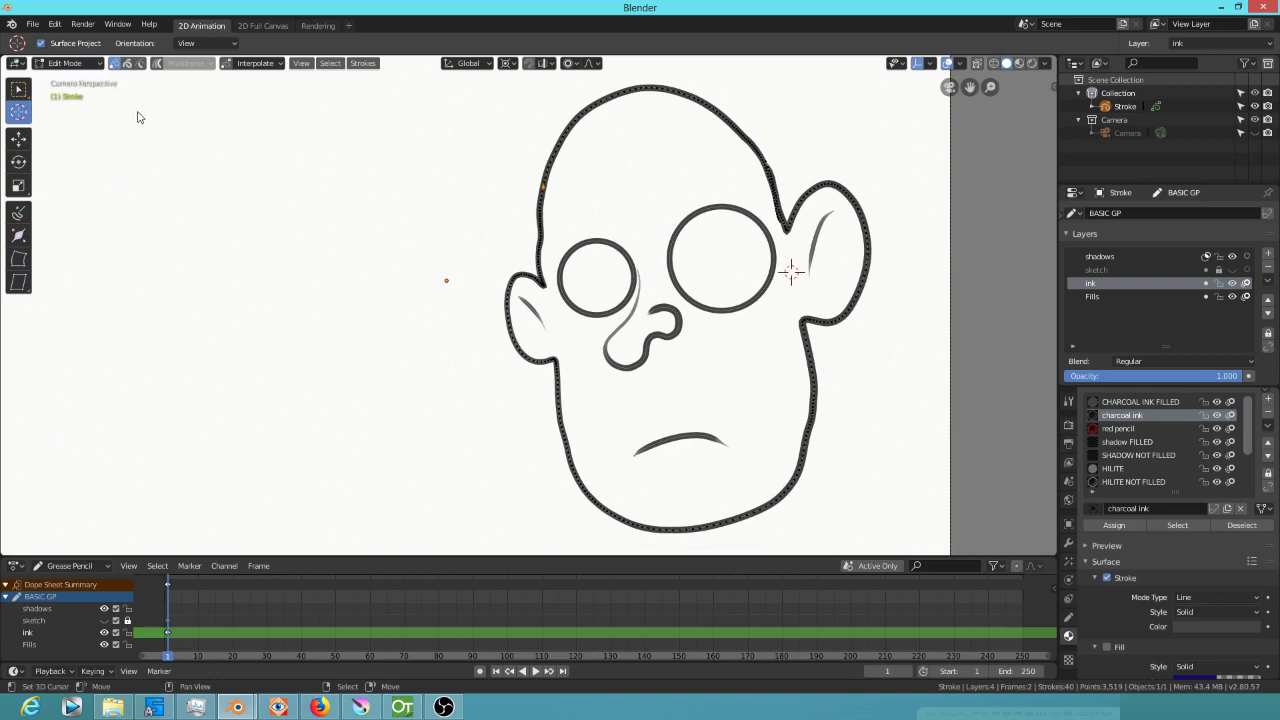
pyautogui.click(94, 66)
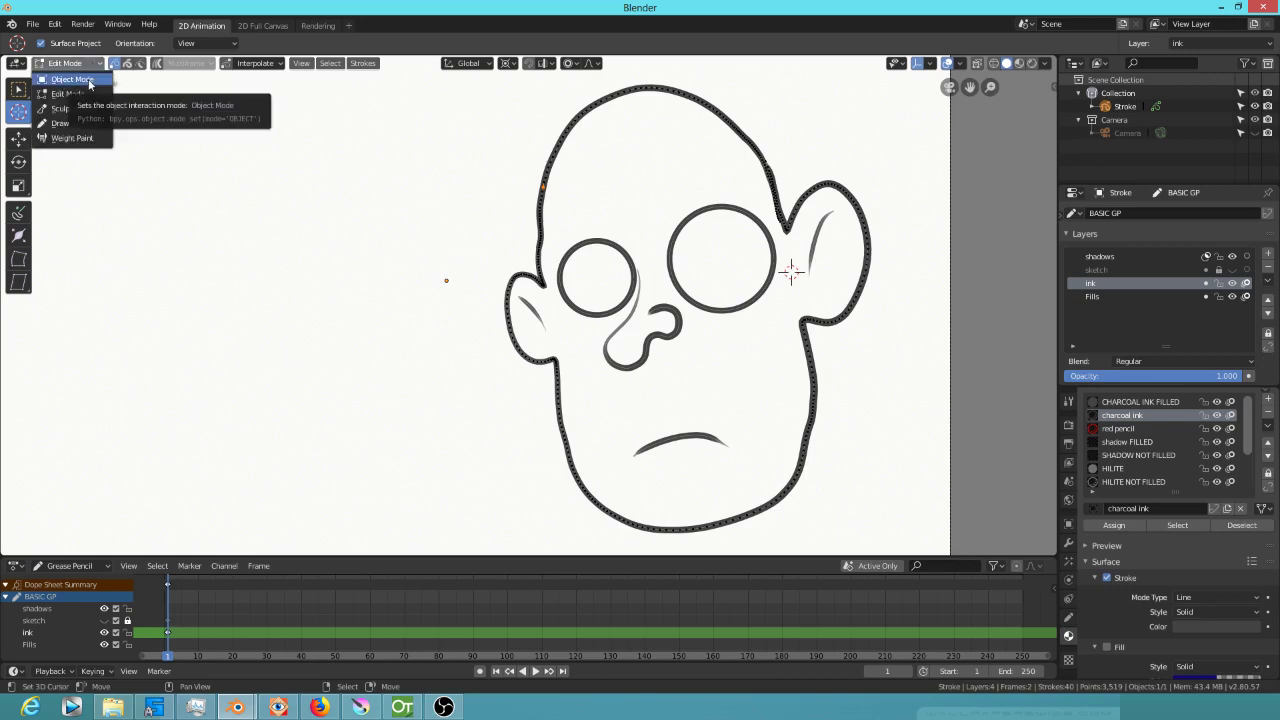
pyautogui.click(89, 84)
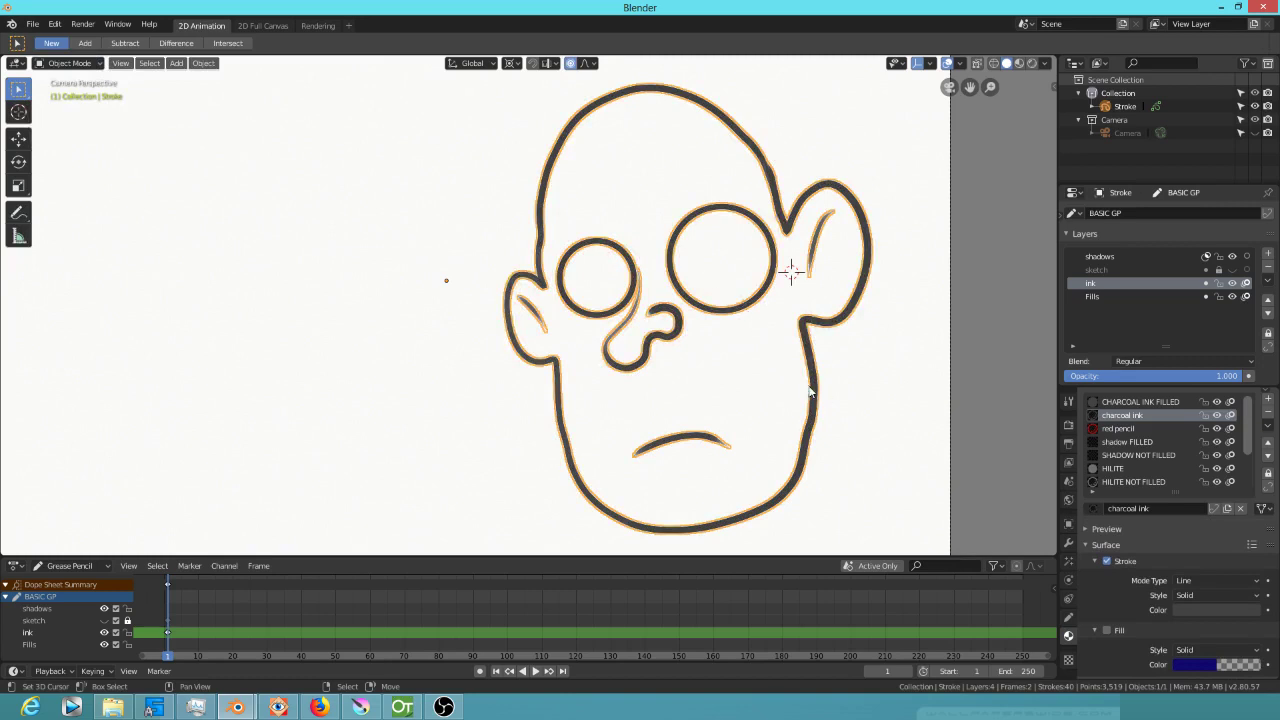
# Try moving, rotating and scaling the whole head as a single object
pyautogui.scroll(-2, 808, 390)
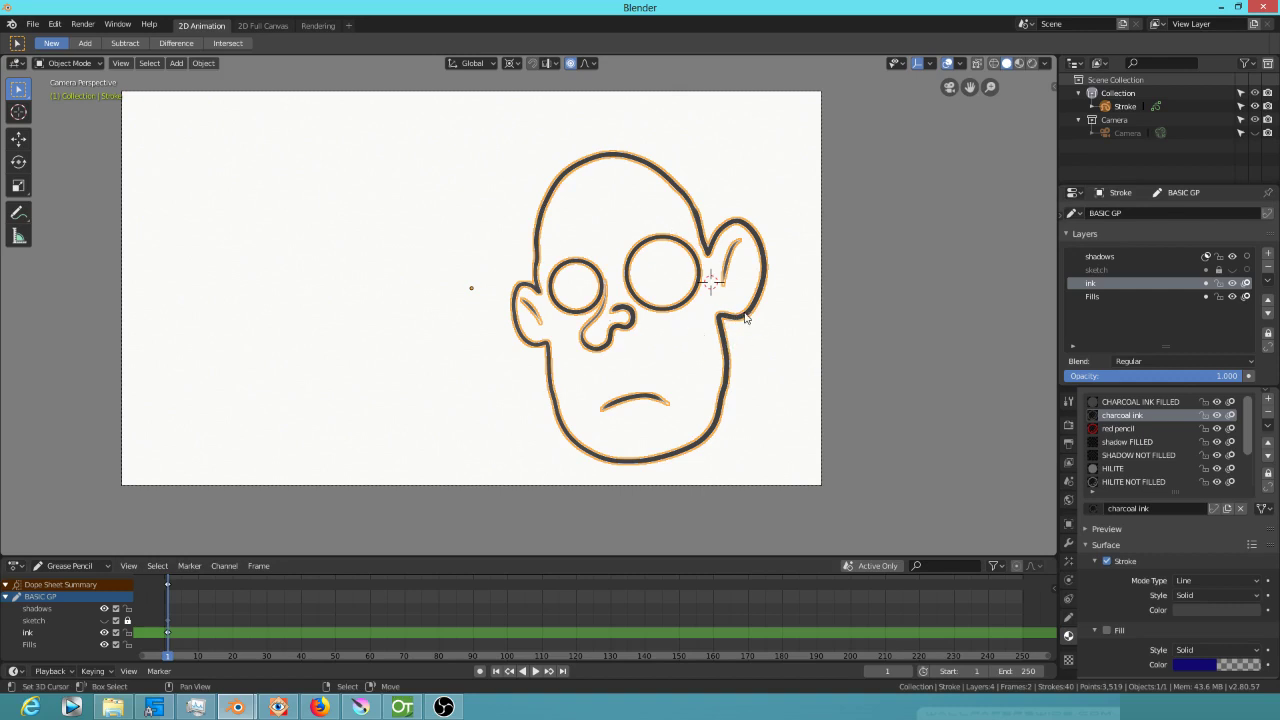
pyautogui.press('space')
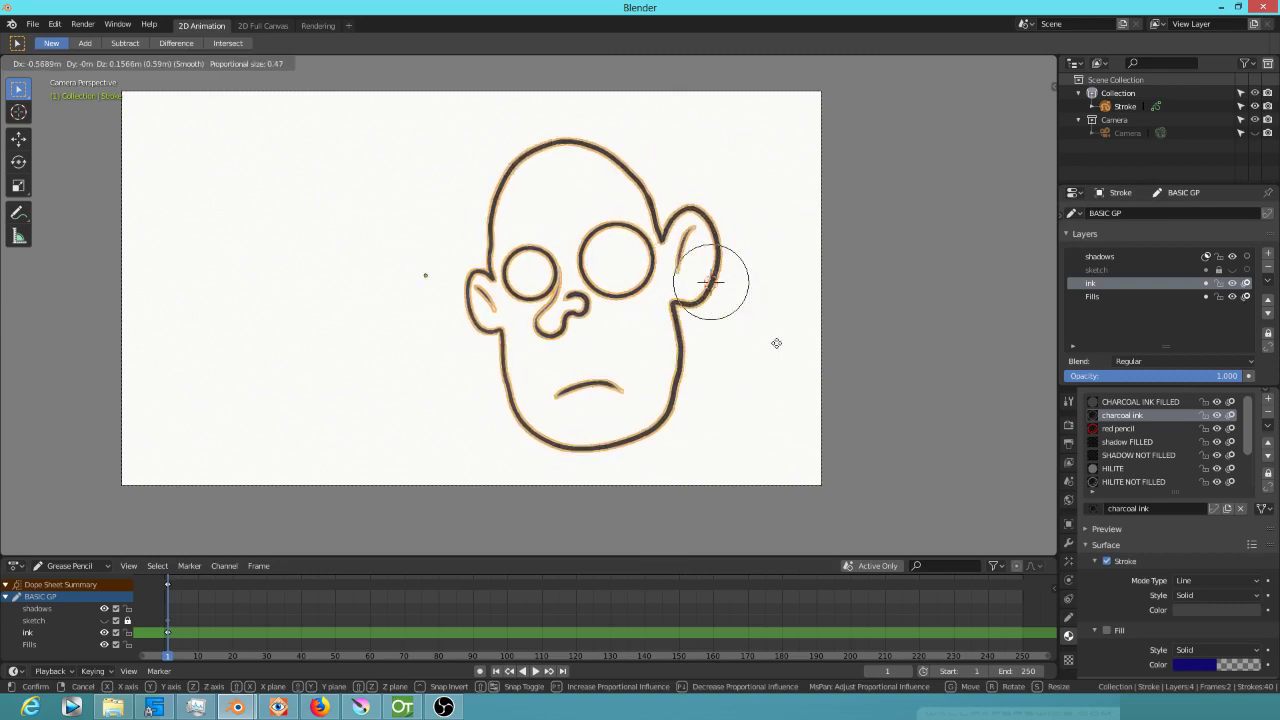
pyautogui.press('Escape')
pyautogui.press('r')
pyautogui.press('Escape')
pyautogui.press('s')
pyautogui.press('Escape')
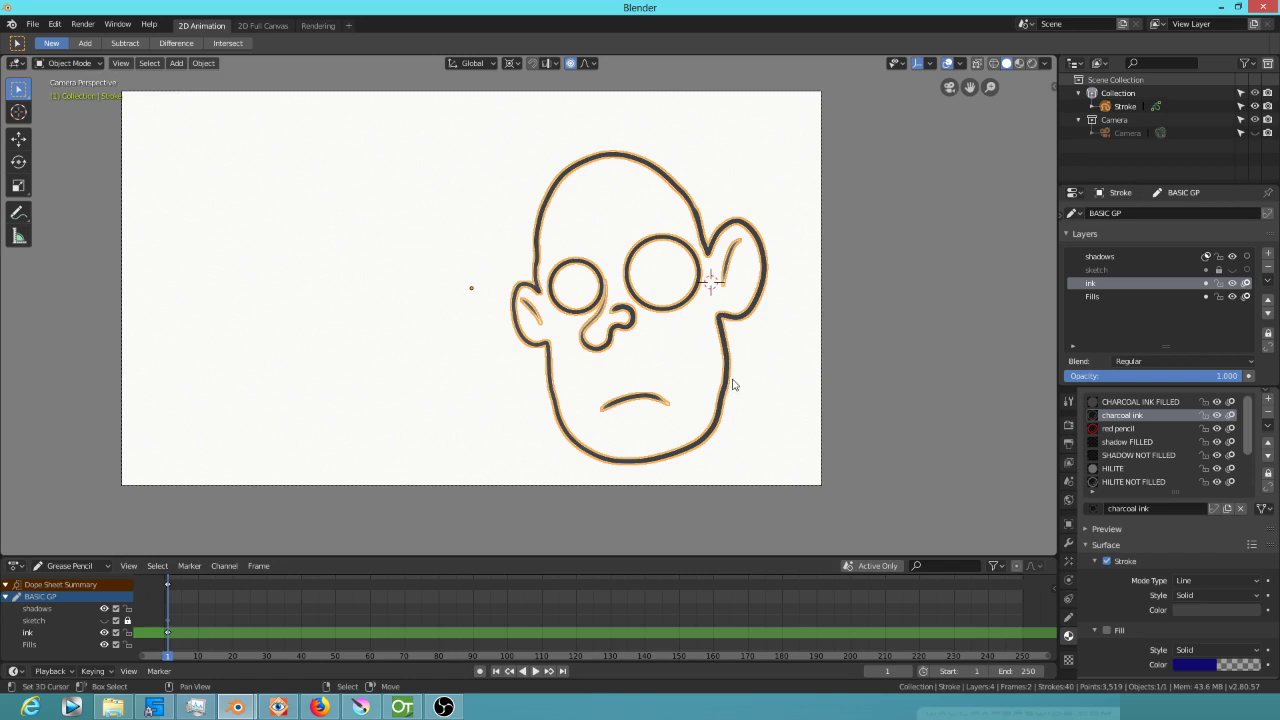
# Scale the whole head down and move it into the upper-right area of the canvas
pyautogui.press('s')
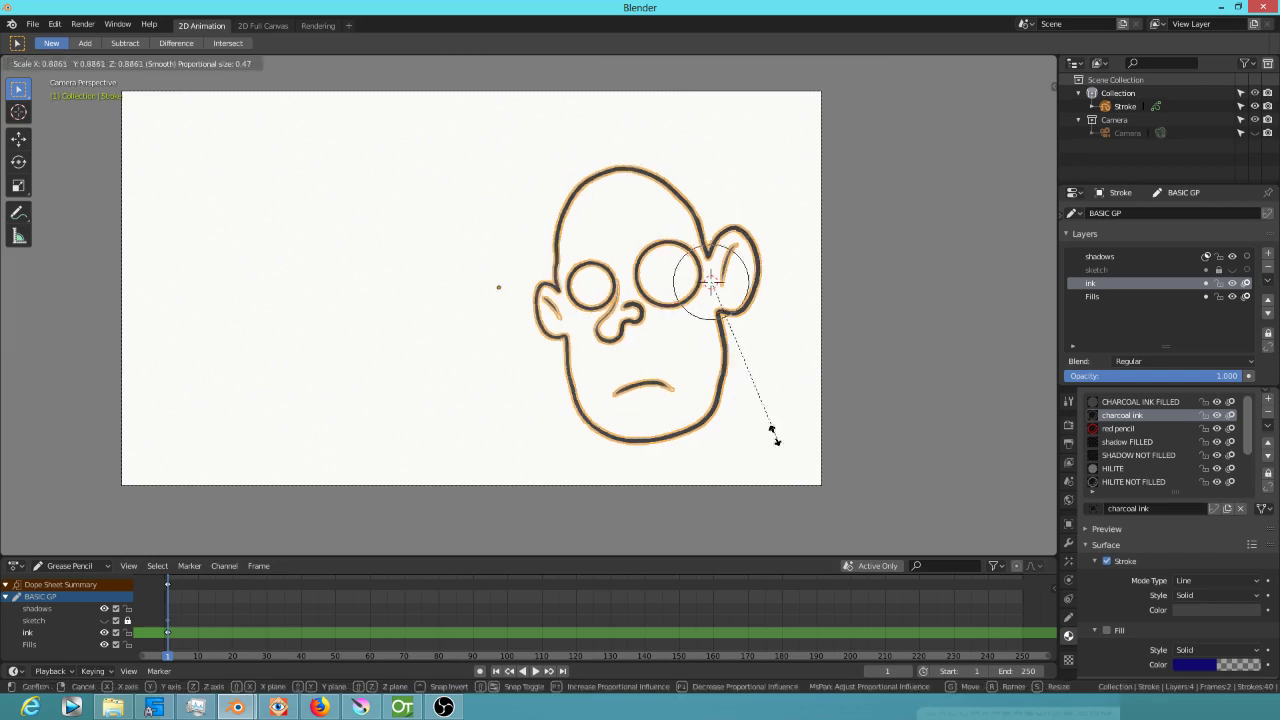
pyautogui.click(760, 400)
pyautogui.press('g')
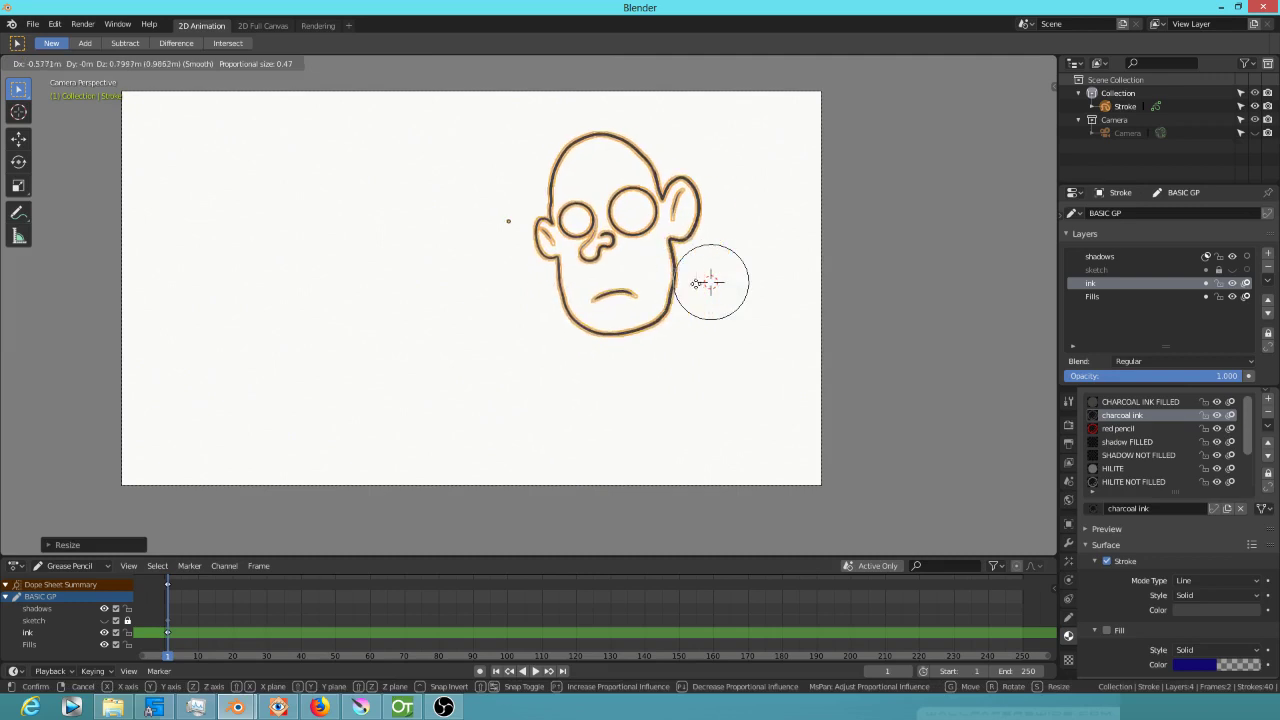
pyautogui.click(739, 352)
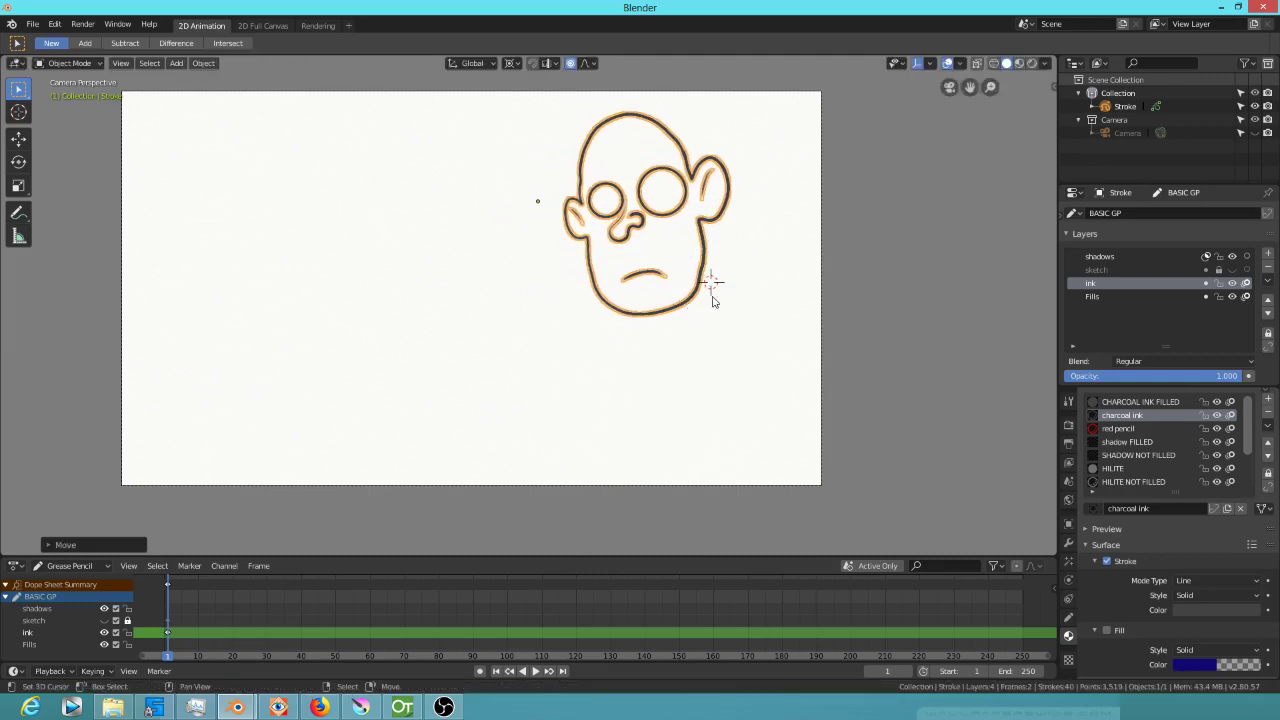
pyautogui.press('g')
pyautogui.click(704, 315)
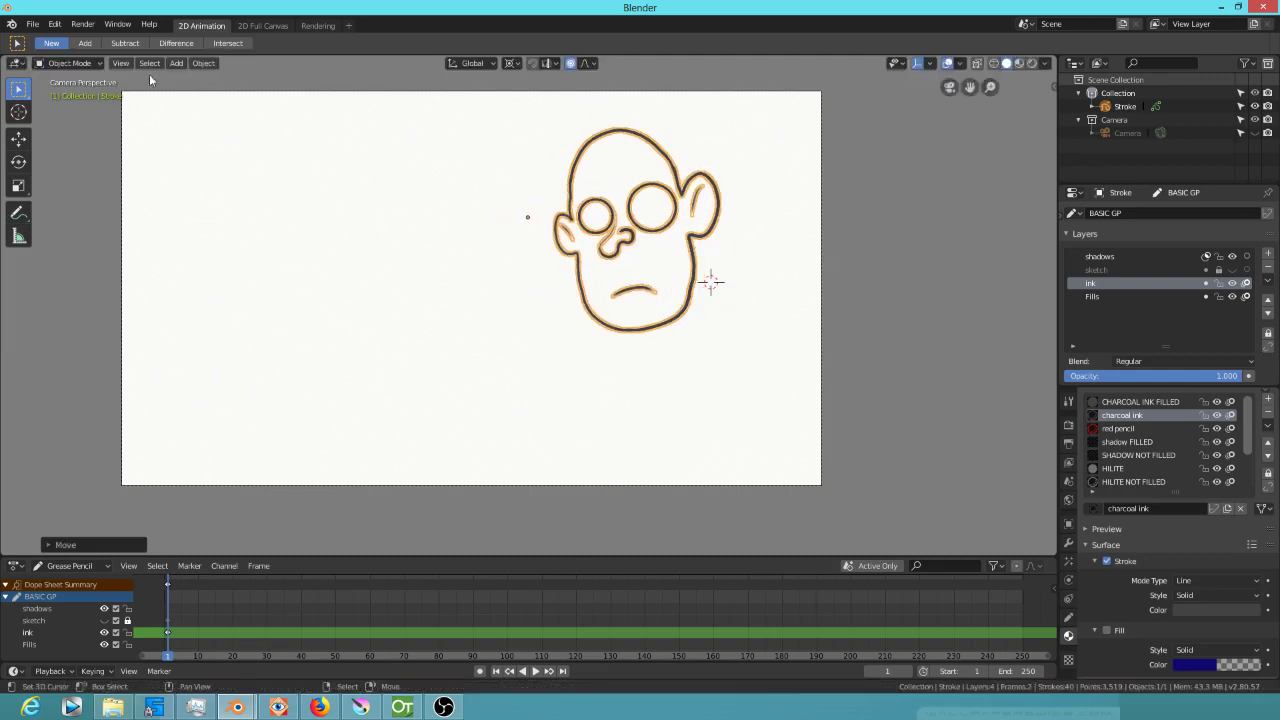
# Switch the head drawing to Edit Mode and from there to Draw mode
pyautogui.click(94, 62)
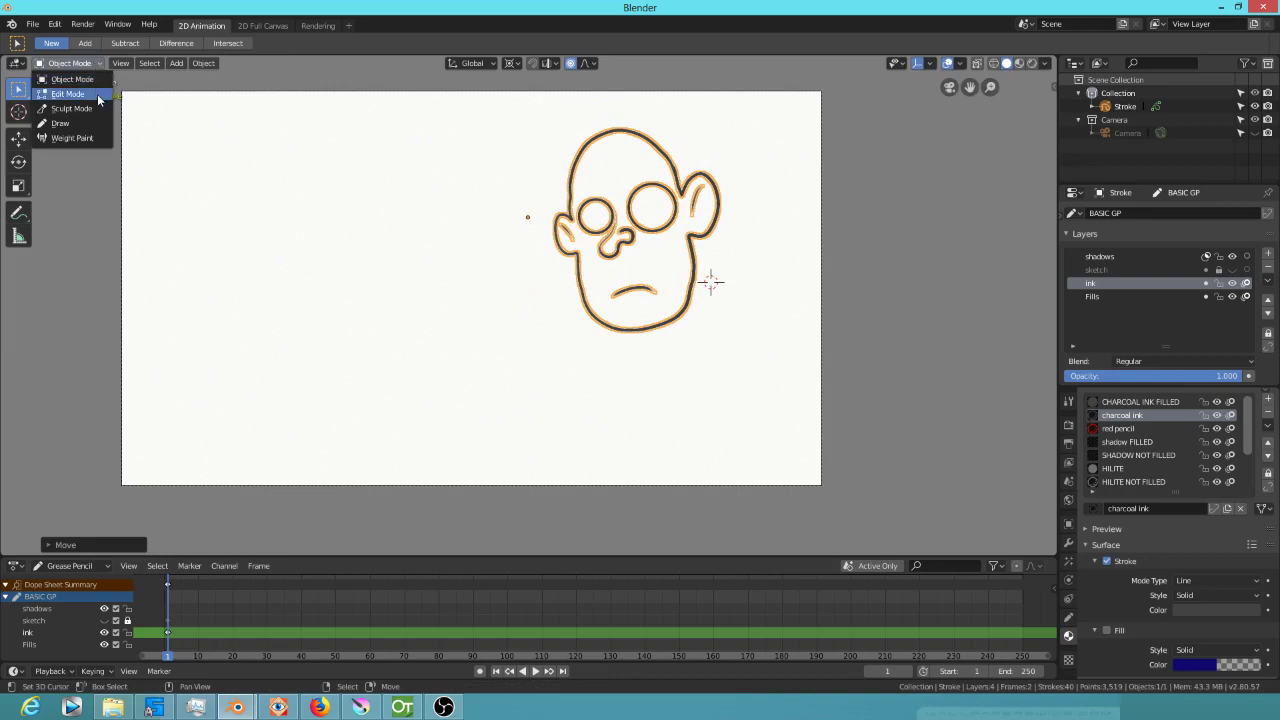
pyautogui.click(98, 99)
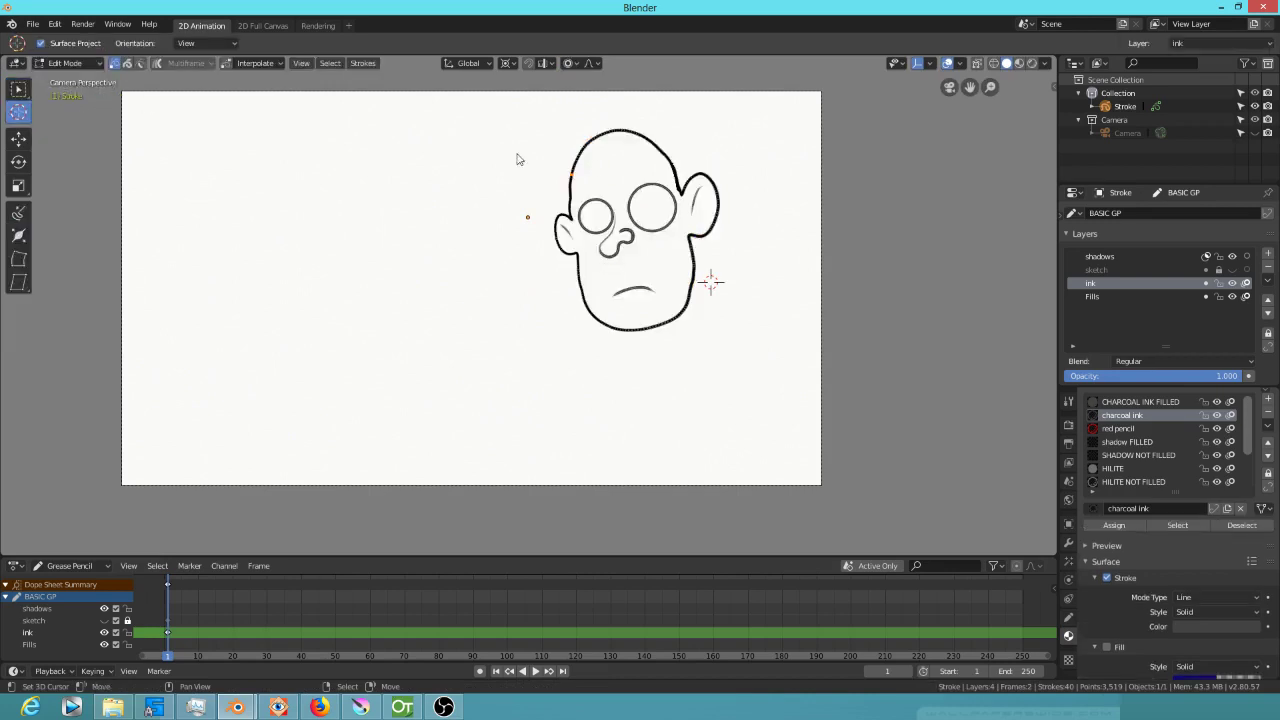
pyautogui.click(95, 63)
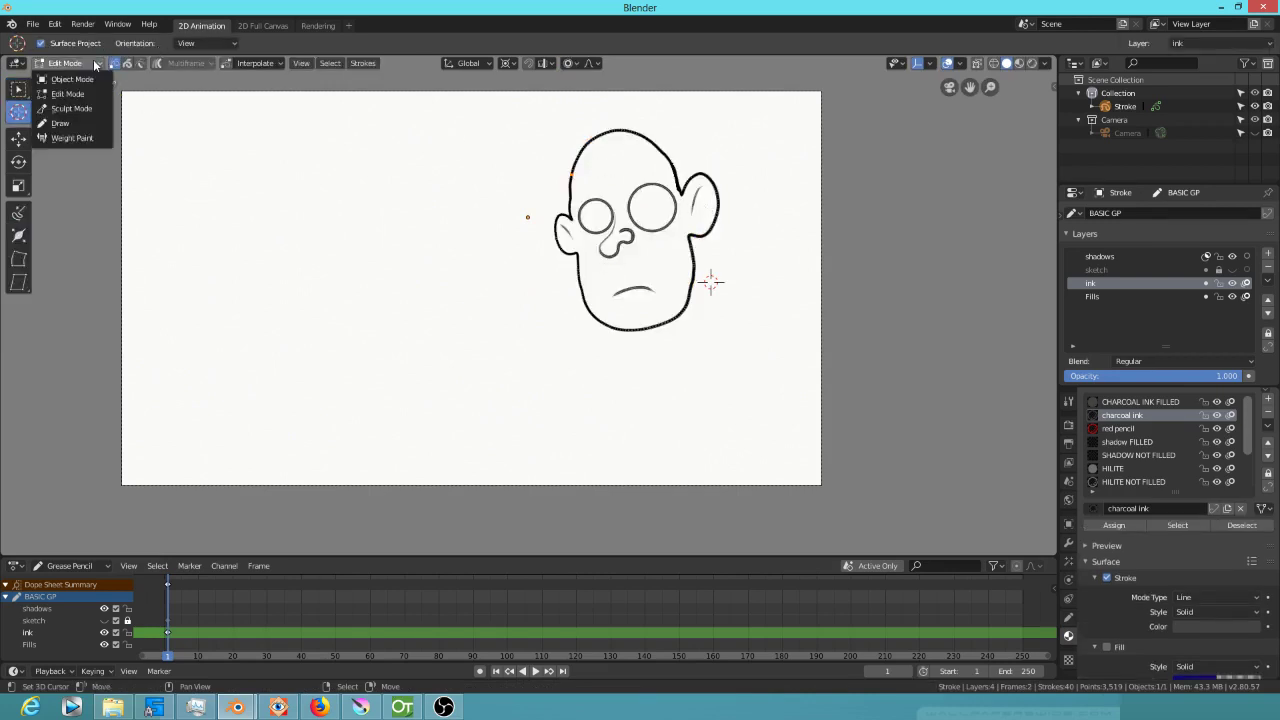
pyautogui.click(58, 124)
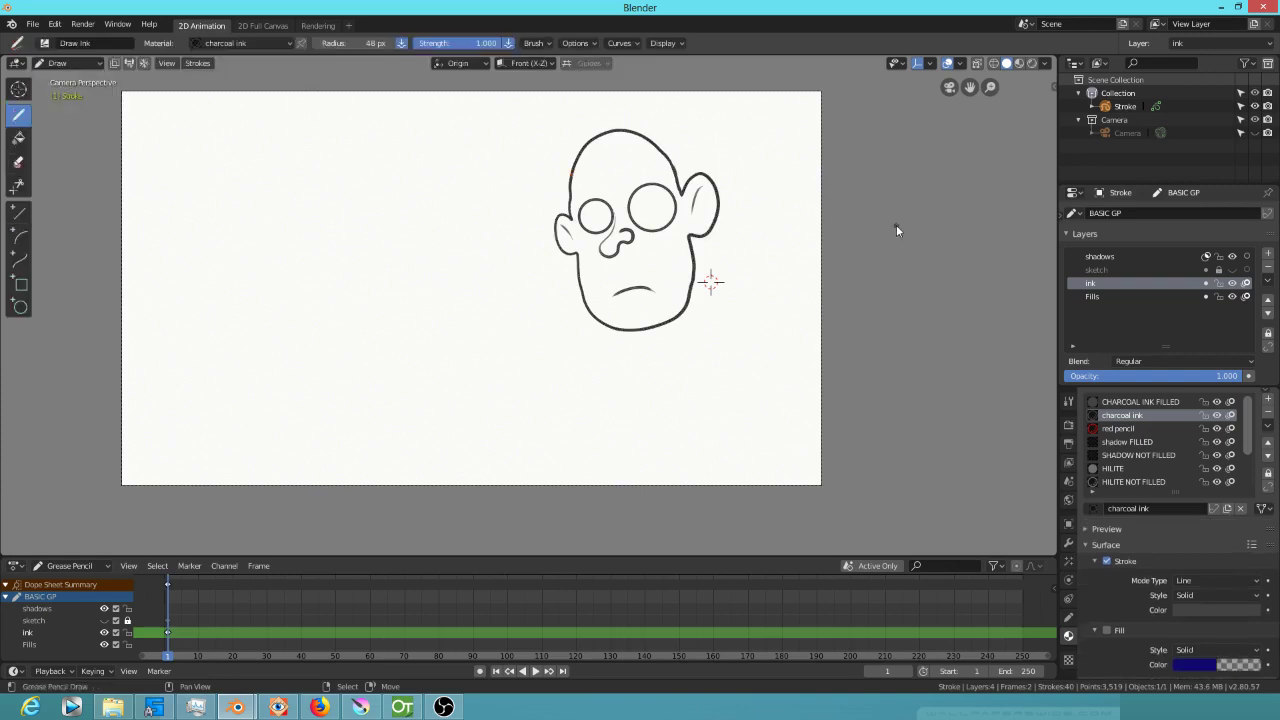
pyautogui.scroll(2, 738, 246)
pyautogui.scroll(-1, 768, 246)
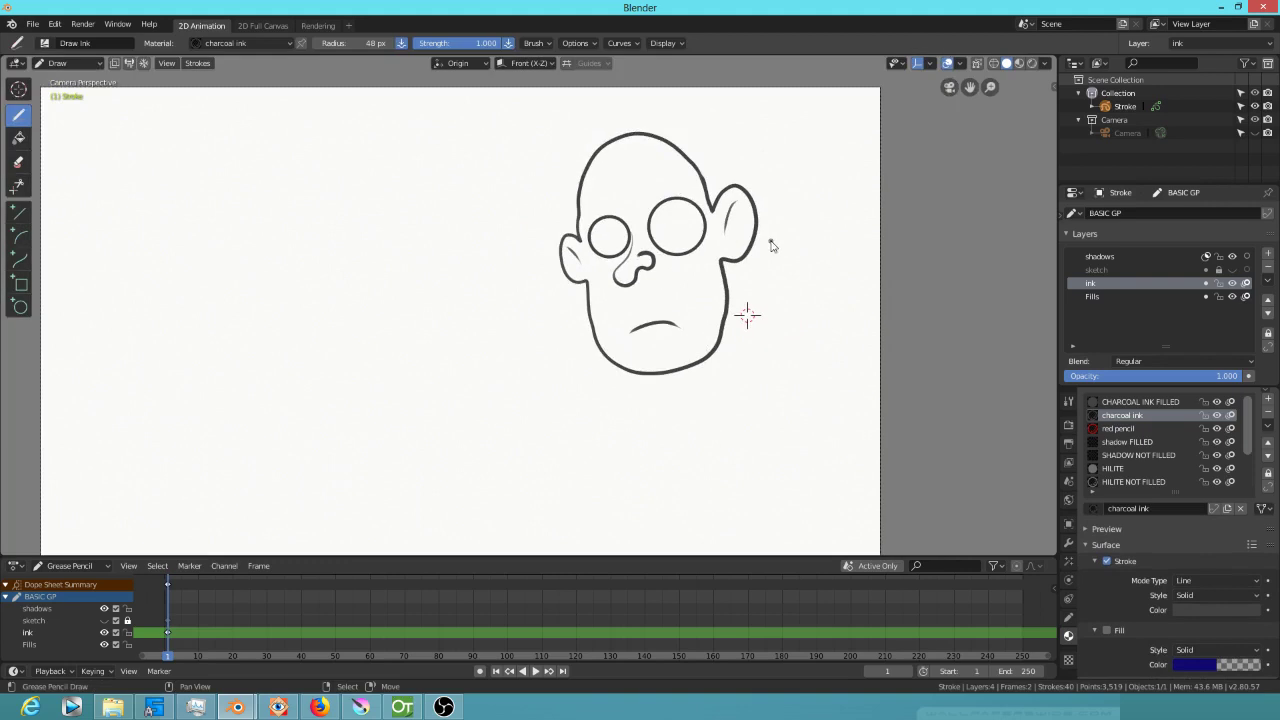
# Toggle the head drawing repeatedly between Edit Mode and Object Mode, finishing in Object Mode
pyautogui.press('Tab')
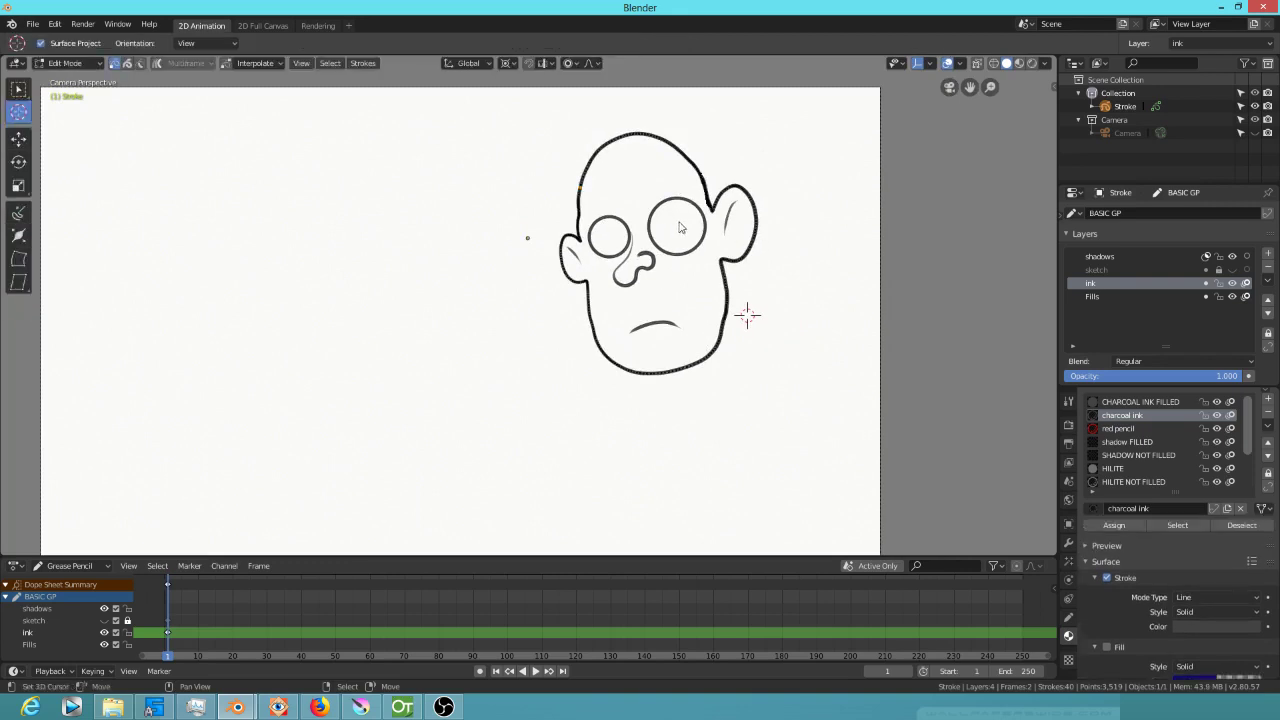
pyautogui.press('Tab')
pyautogui.press('Tab')
pyautogui.press('Tab')
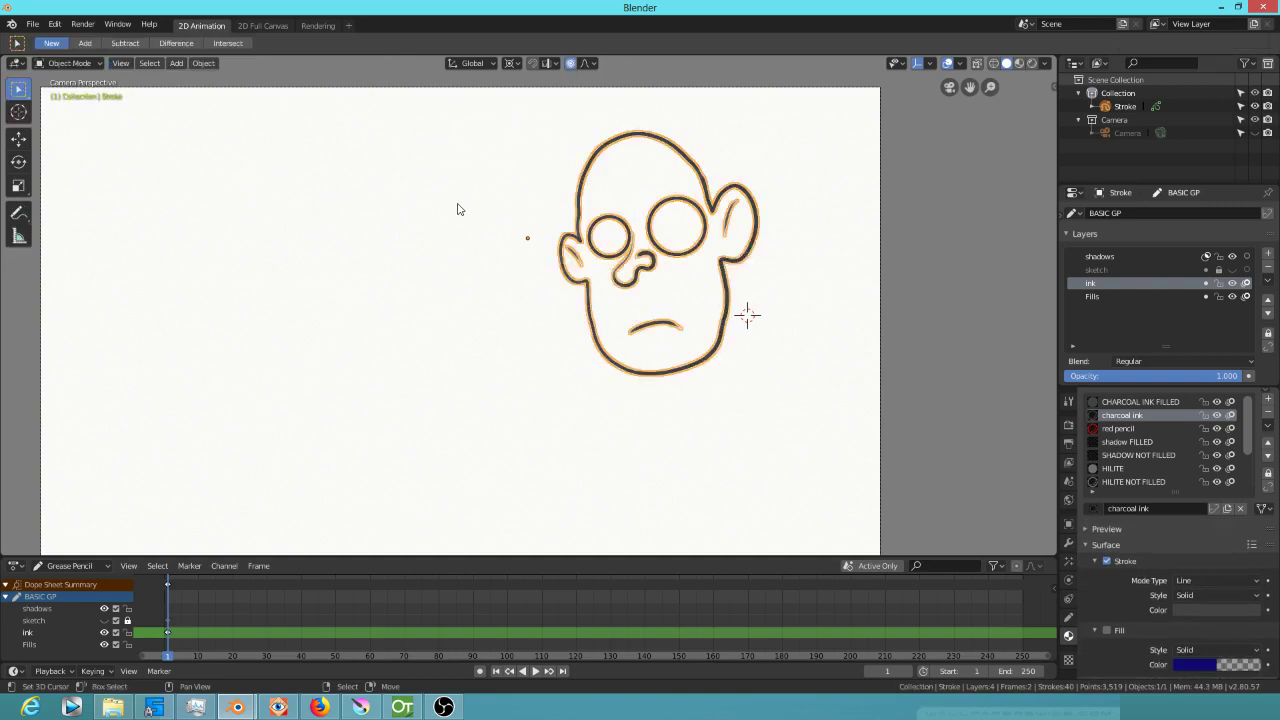
pyautogui.press('Tab')
pyautogui.press('Tab')
pyautogui.press('Tab')
pyautogui.press('Tab')
pyautogui.press('Tab')
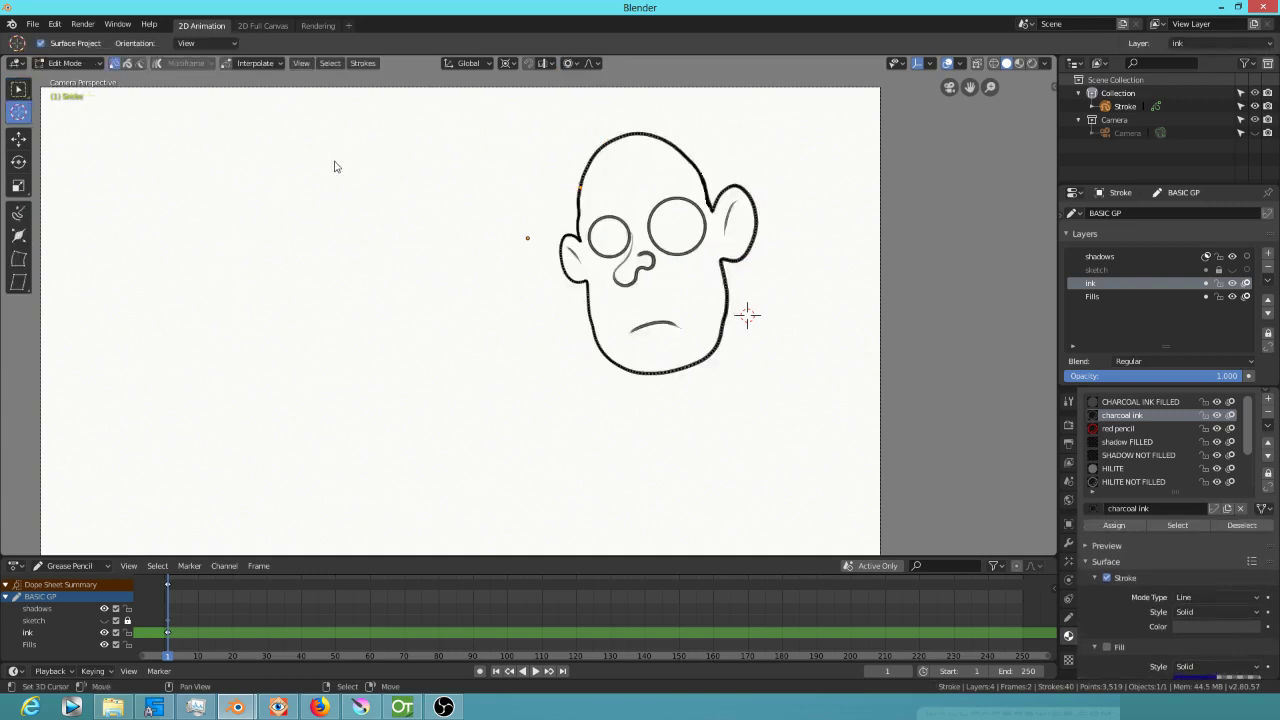
pyautogui.press('Tab')
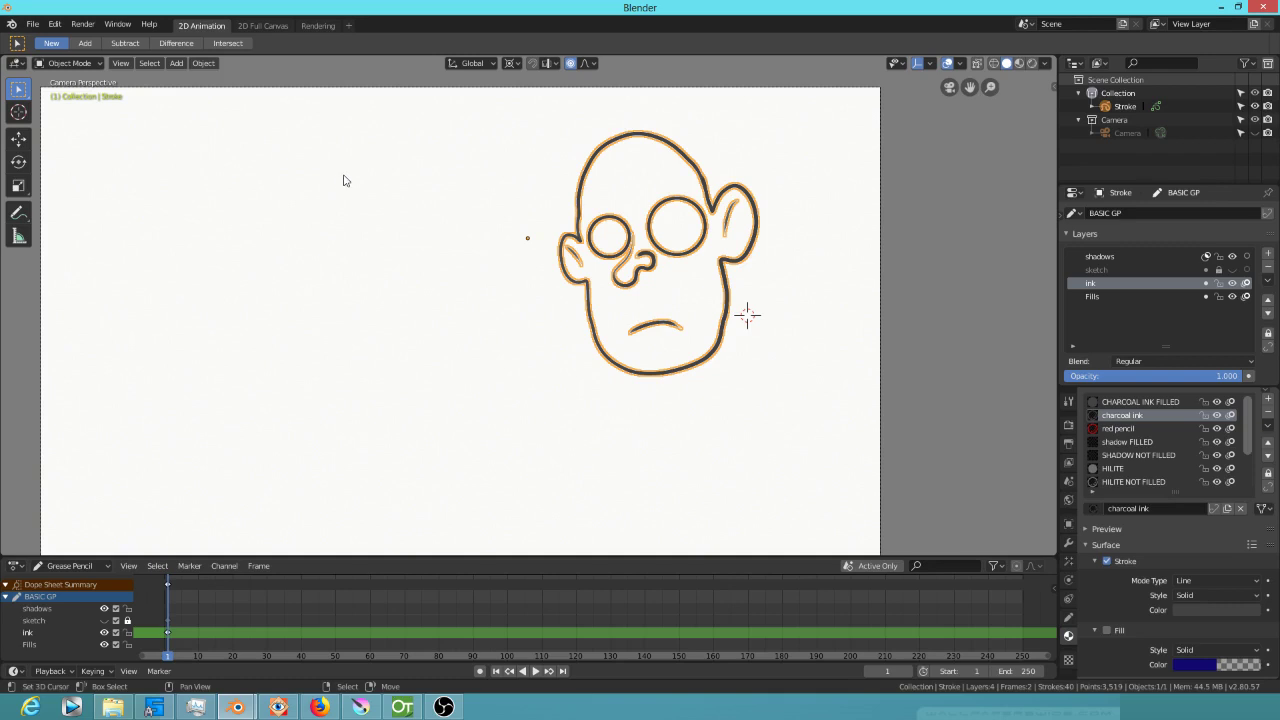
# Bring up the mode choices around the pointer and switch the head drawing to Draw mode
pyautogui.hotkey('ctrl', 'Tab')
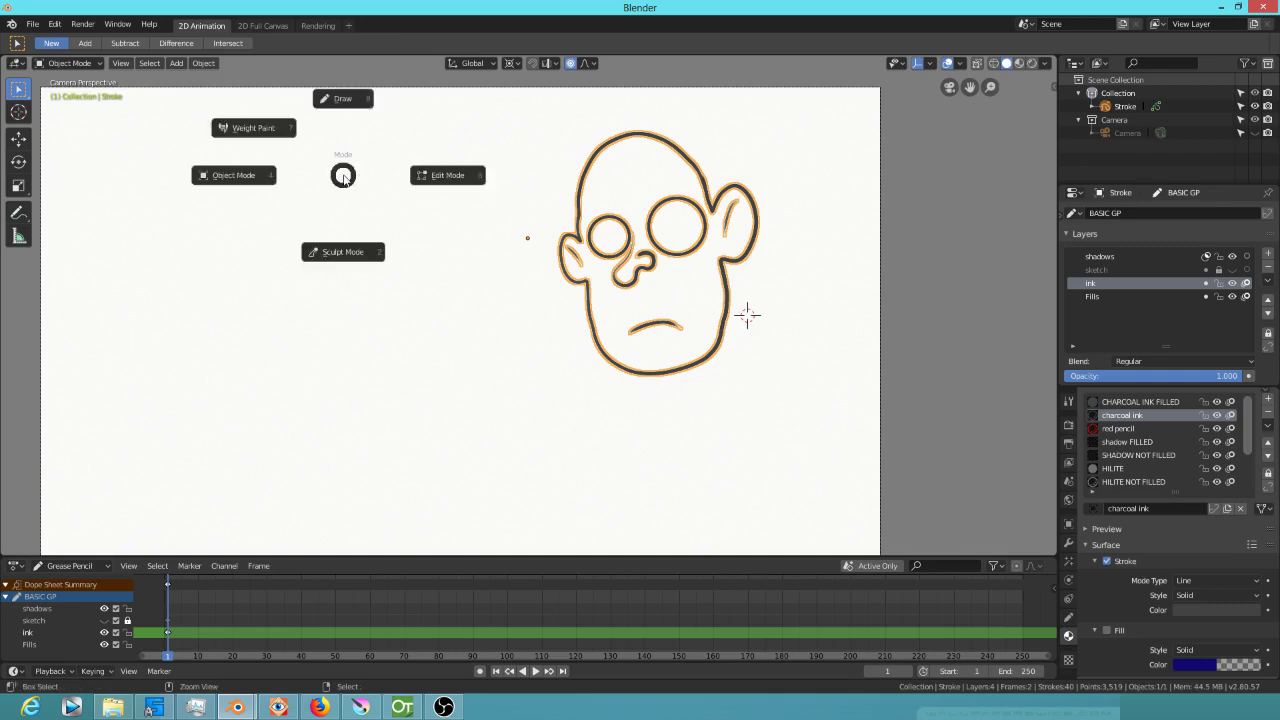
pyautogui.press('Escape')
pyautogui.hotkey('ctrl', 'Tab')
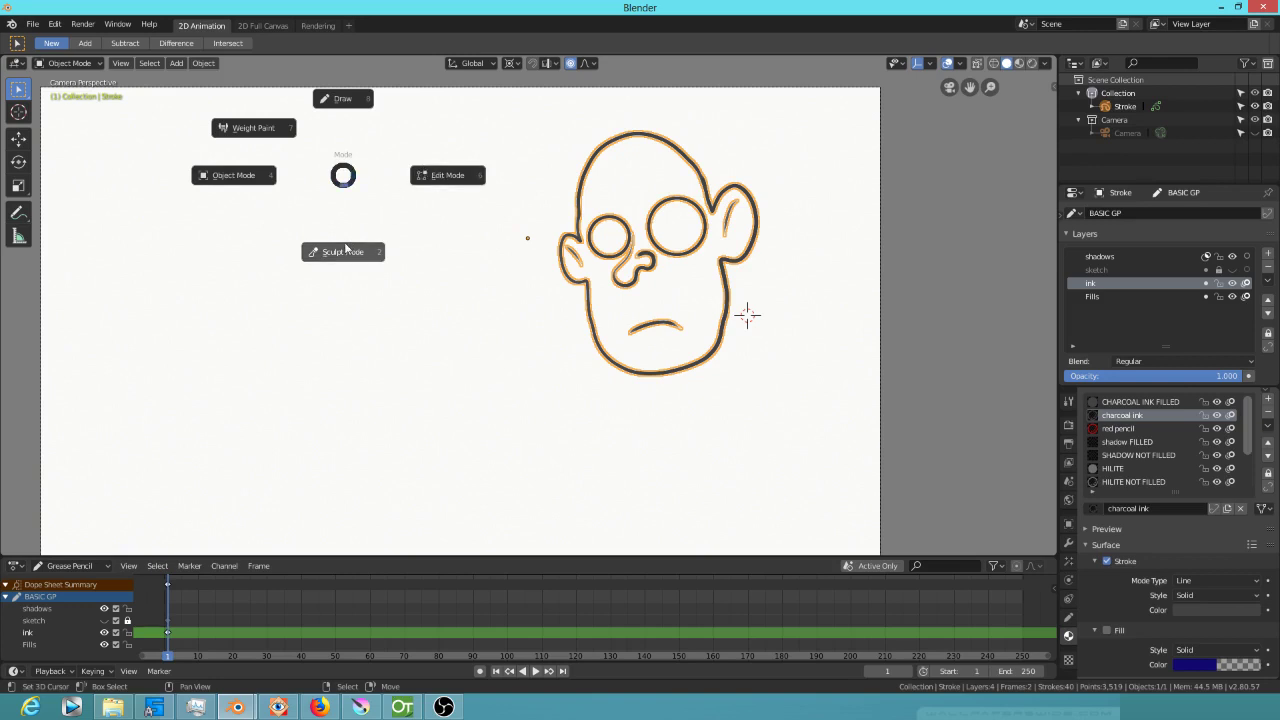
pyautogui.click(343, 99)
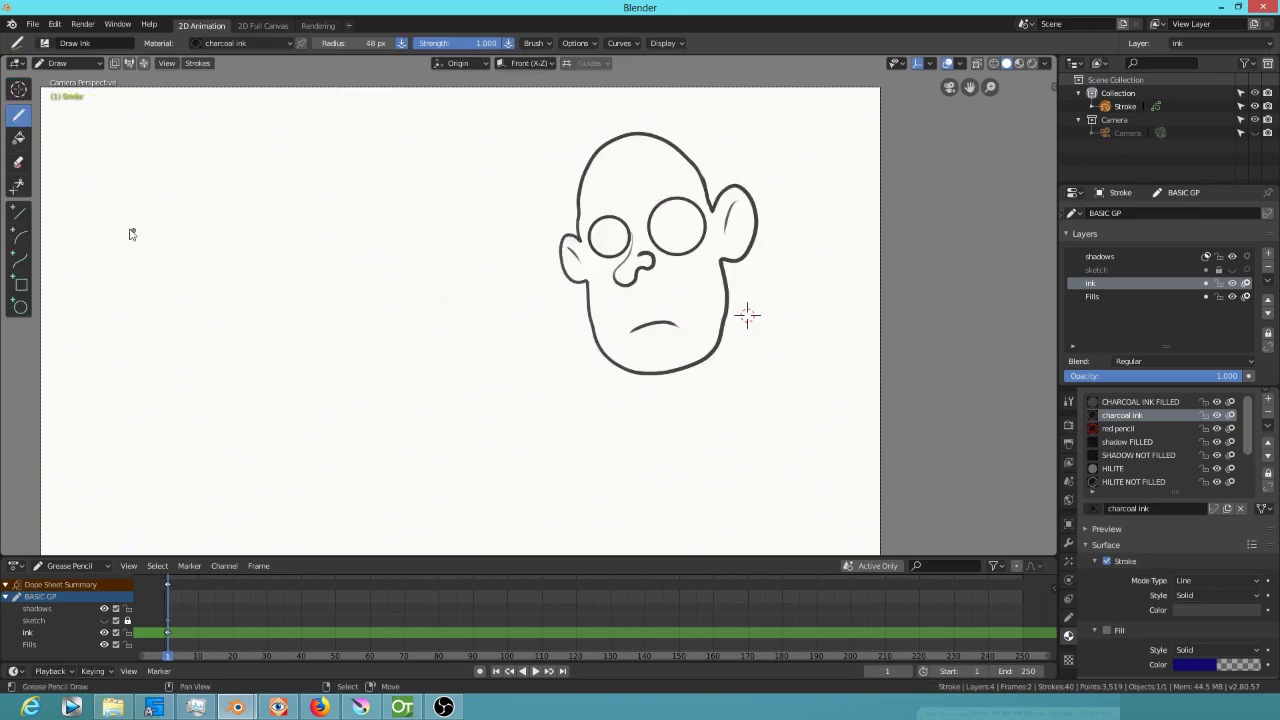
# Handwrite the note "CTL + TAB" on the empty canvas beside the head
pyautogui.moveTo(156, 265)
pyautogui.mouseDown()
pyautogui.moveTo(183, 287)
pyautogui.moveTo(190, 252)
pyautogui.moveTo(234, 255)
pyautogui.moveTo(251, 226)
pyautogui.mouseUp()
pyautogui.moveTo(283, 198)
pyautogui.mouseDown()
pyautogui.moveTo(288, 221)
pyautogui.moveTo(322, 214)
pyautogui.mouseUp()
pyautogui.moveTo(297, 205); pyautogui.dragTo(333, 206)
pyautogui.moveTo(322, 168); pyautogui.dragTo(337, 193)
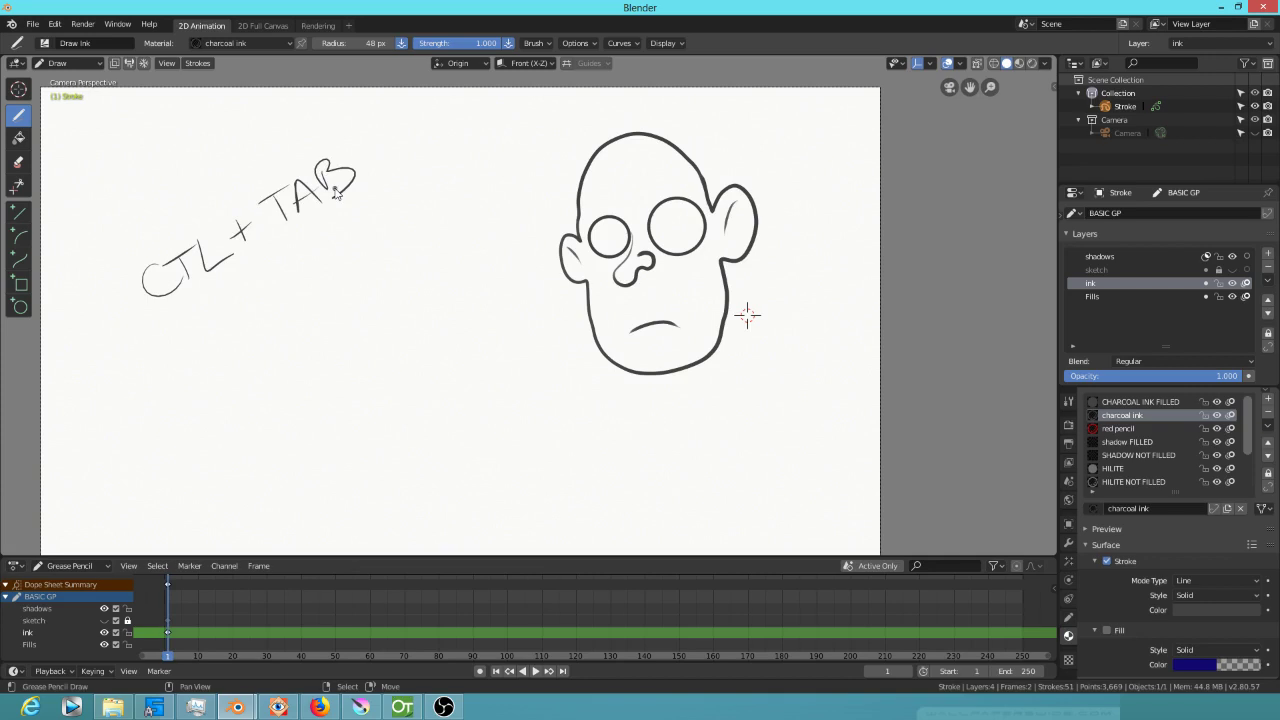
# Examine the available modes and the list of Draw mode tools without changing either
pyautogui.hotkey('ctrl', 'Tab')
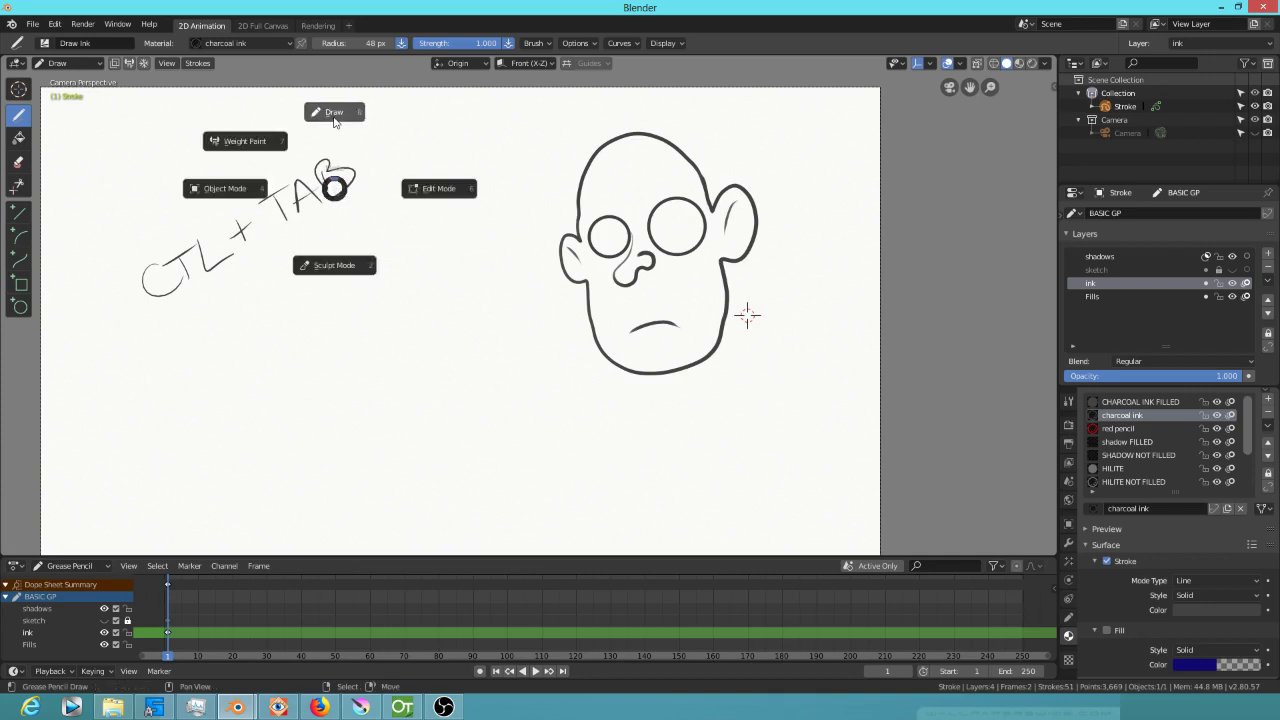
pyautogui.press('Escape')
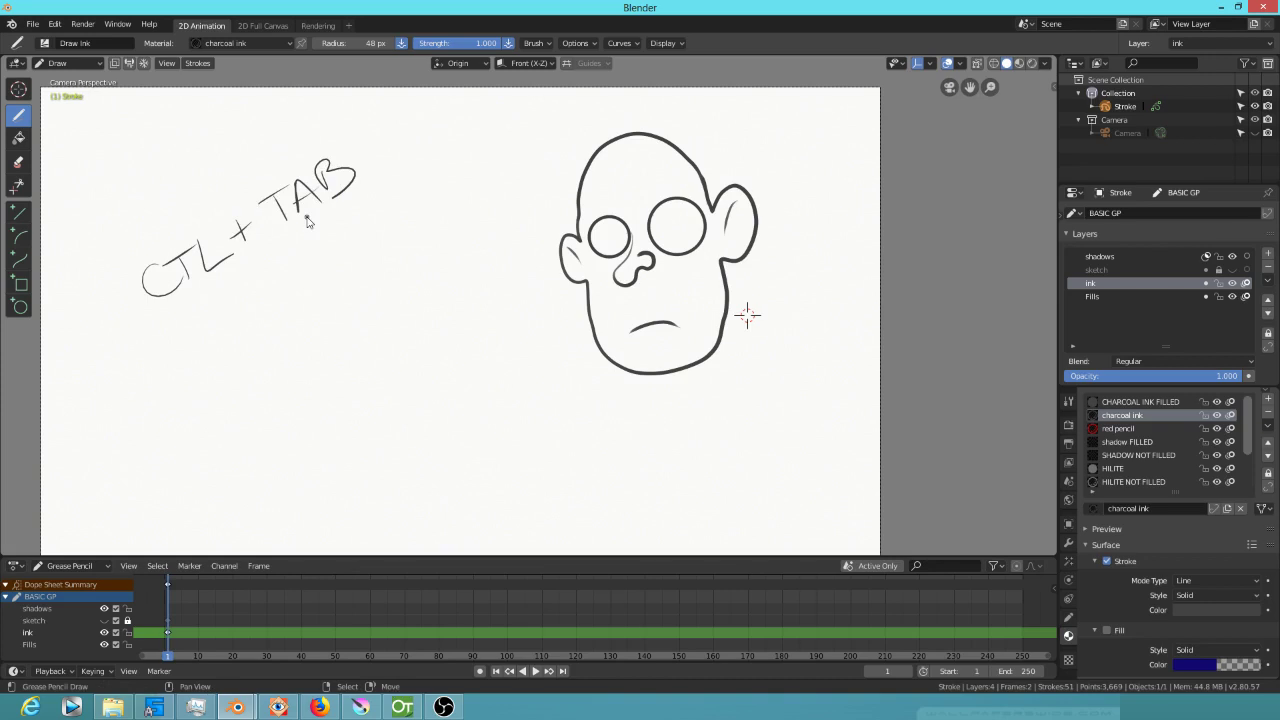
pyautogui.hotkey('shift', 'space')
pyautogui.hotkey('shift', 'space')
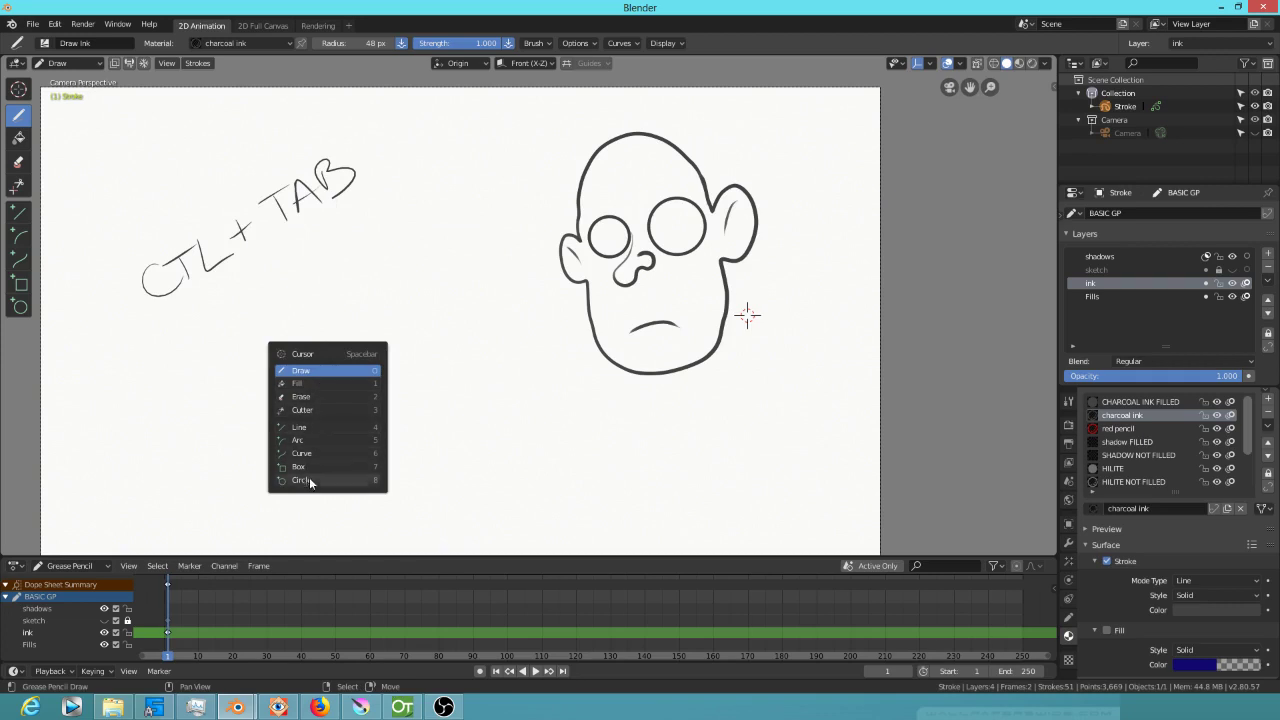
pyautogui.press('Escape')
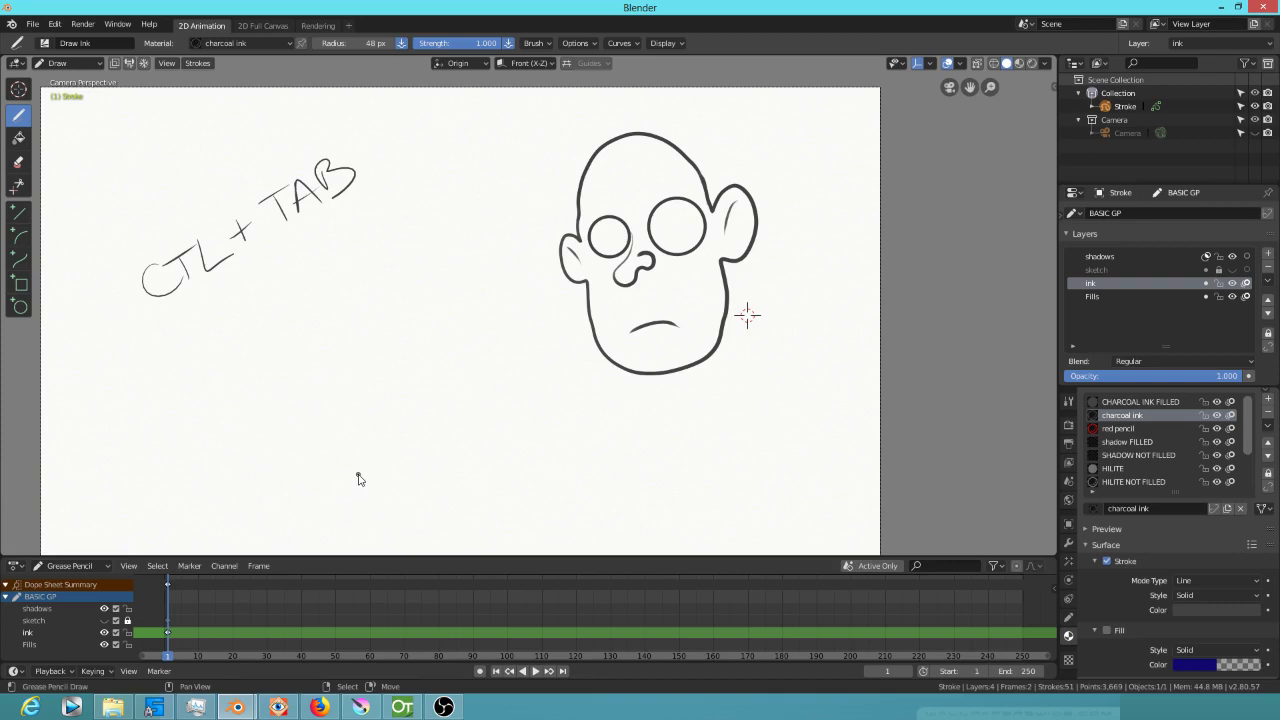
# Handwrite the note "SHIFT + SPACE" beneath the "CTL + TAB" note
pyautogui.keyDown('shift'); pyautogui.moveTo(497, 321); pyautogui.dragTo(565, 348, button='middle'); pyautogui.keyUp('shift')
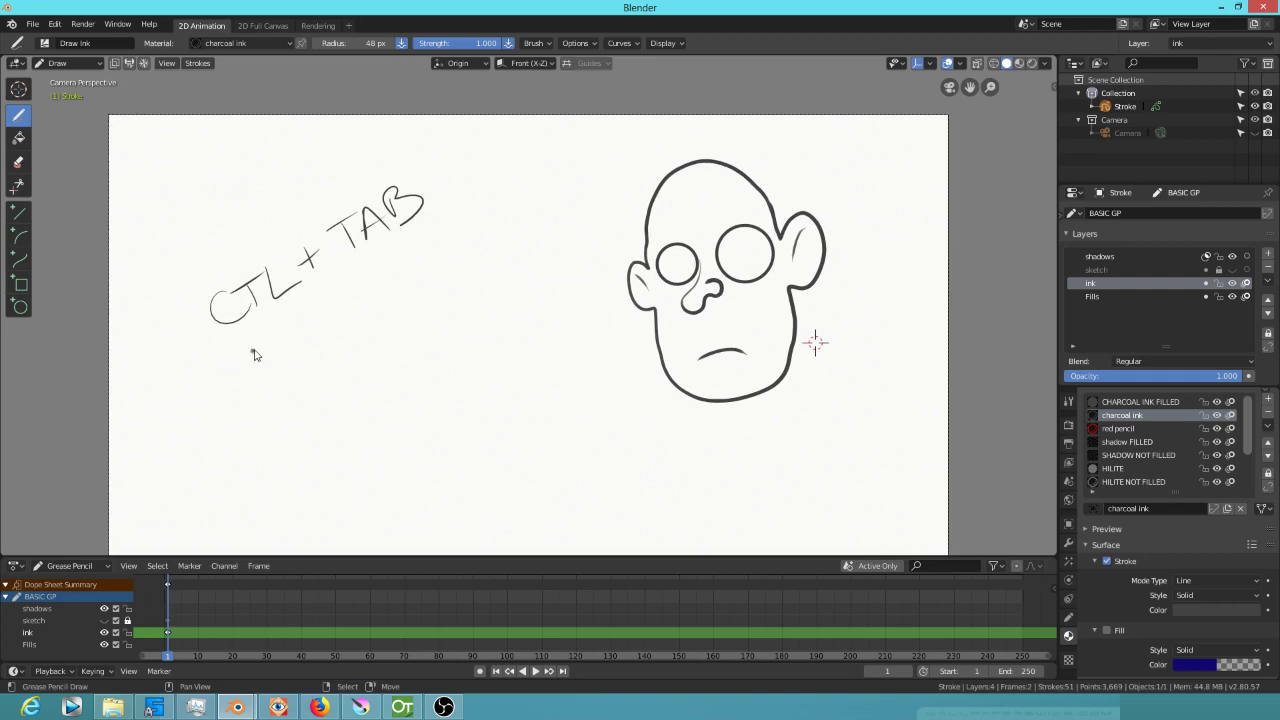
pyautogui.moveTo(260, 344)
pyautogui.mouseDown()
pyautogui.moveTo(242, 384)
pyautogui.moveTo(264, 372)
pyautogui.mouseUp()
pyautogui.moveTo(277, 335)
pyautogui.mouseDown()
pyautogui.moveTo(277, 370)
pyautogui.moveTo(280, 354)
pyautogui.mouseUp()
pyautogui.moveTo(294, 338)
pyautogui.mouseDown()
pyautogui.moveTo(290, 370)
pyautogui.moveTo(298, 358)
pyautogui.mouseUp()
pyautogui.moveTo(300, 330); pyautogui.dragTo(334, 310)
pyautogui.moveTo(326, 314); pyautogui.dragTo(322, 342)
pyautogui.moveTo(380, 284)
pyautogui.mouseDown()
pyautogui.moveTo(371, 306)
pyautogui.moveTo(384, 292)
pyautogui.mouseUp()
pyautogui.moveTo(422, 258)
pyautogui.mouseDown()
pyautogui.moveTo(400, 290)
pyautogui.moveTo(464, 250)
pyautogui.mouseUp()
pyautogui.moveTo(484, 228)
pyautogui.mouseDown()
pyautogui.moveTo(474, 250)
pyautogui.moveTo(512, 226)
pyautogui.mouseUp()
pyautogui.moveTo(500, 214); pyautogui.dragTo(494, 222)
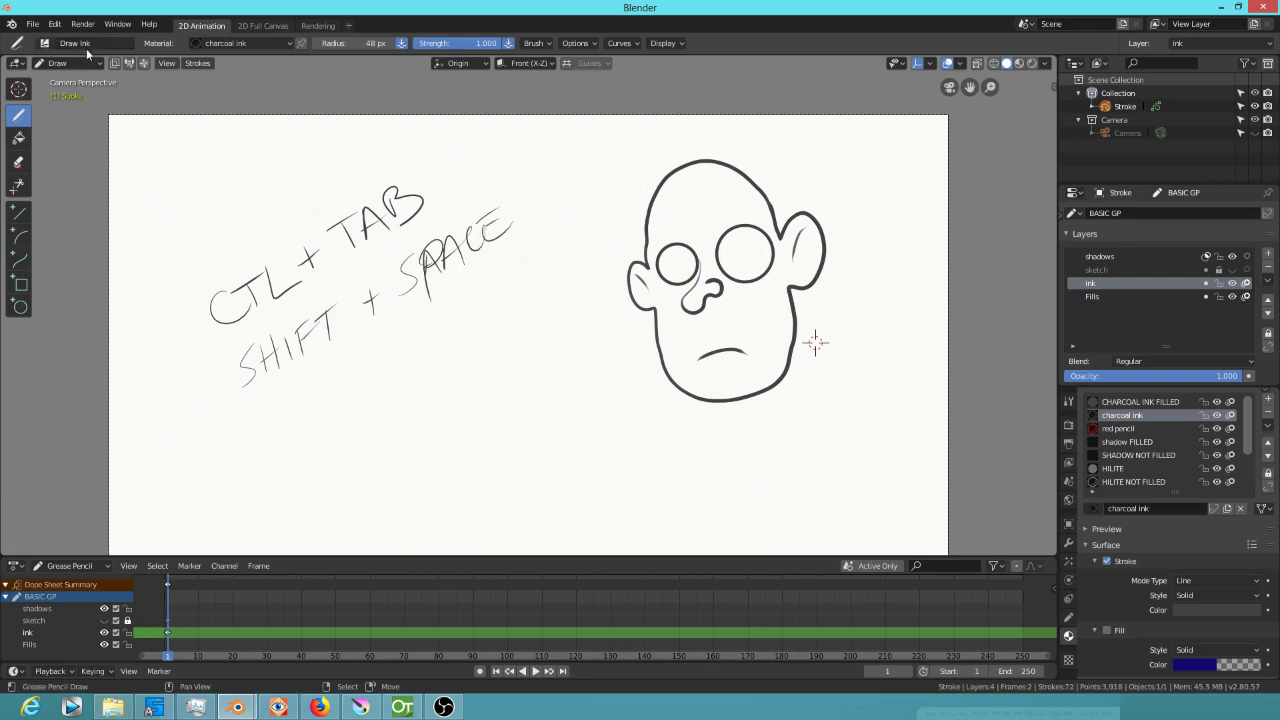
# Erase both handwritten shortcut notes from the canvas by lassoing them
pyautogui.hotkey('shift', 'space')
pyautogui.moveTo(545, 240)
pyautogui.keyDown('ctrl'); pyautogui.mouseDown(button='right')
pyautogui.moveTo(460, 148)
pyautogui.moveTo(177, 457)
pyautogui.moveTo(523, 240)
pyautogui.mouseUp(button='right'); pyautogui.keyUp('ctrl')
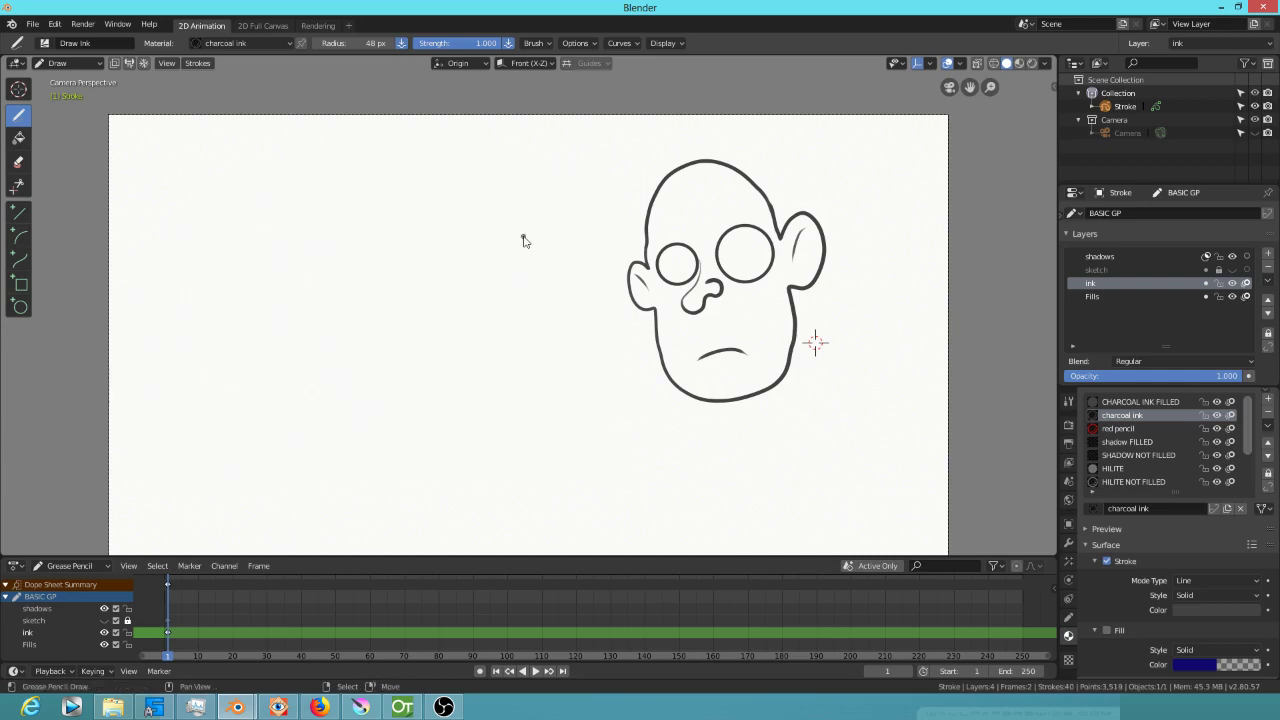
# Draw small pupils inside both eyes on the ink layer with the Draw Ink brush
pyautogui.keyDown('ctrl'); pyautogui.hscroll(5, 520, 371); pyautogui.keyUp('ctrl')
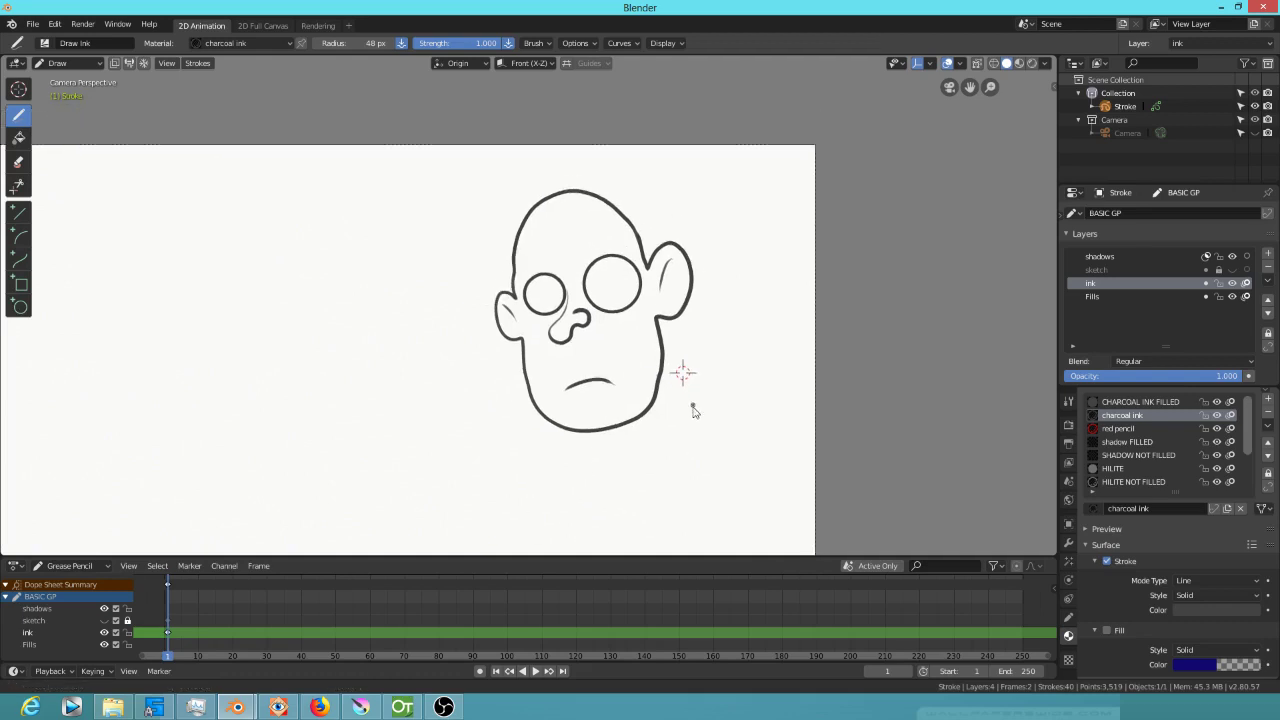
pyautogui.scroll(1, 715, 355)
pyautogui.scroll(1, 719, 353)
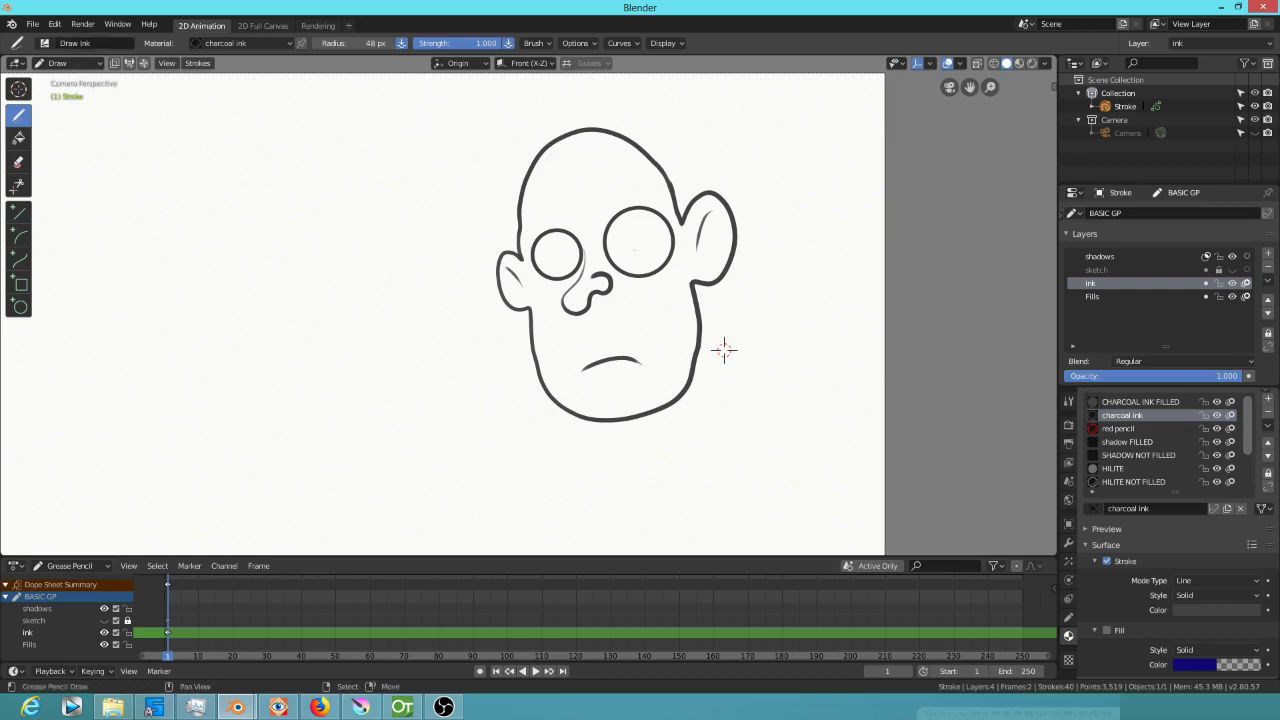
pyautogui.moveTo(548, 257); pyautogui.dragTo(553, 265)
# Make the Fills layer active and switch to the Fill tool
pyautogui.click(1115, 296)
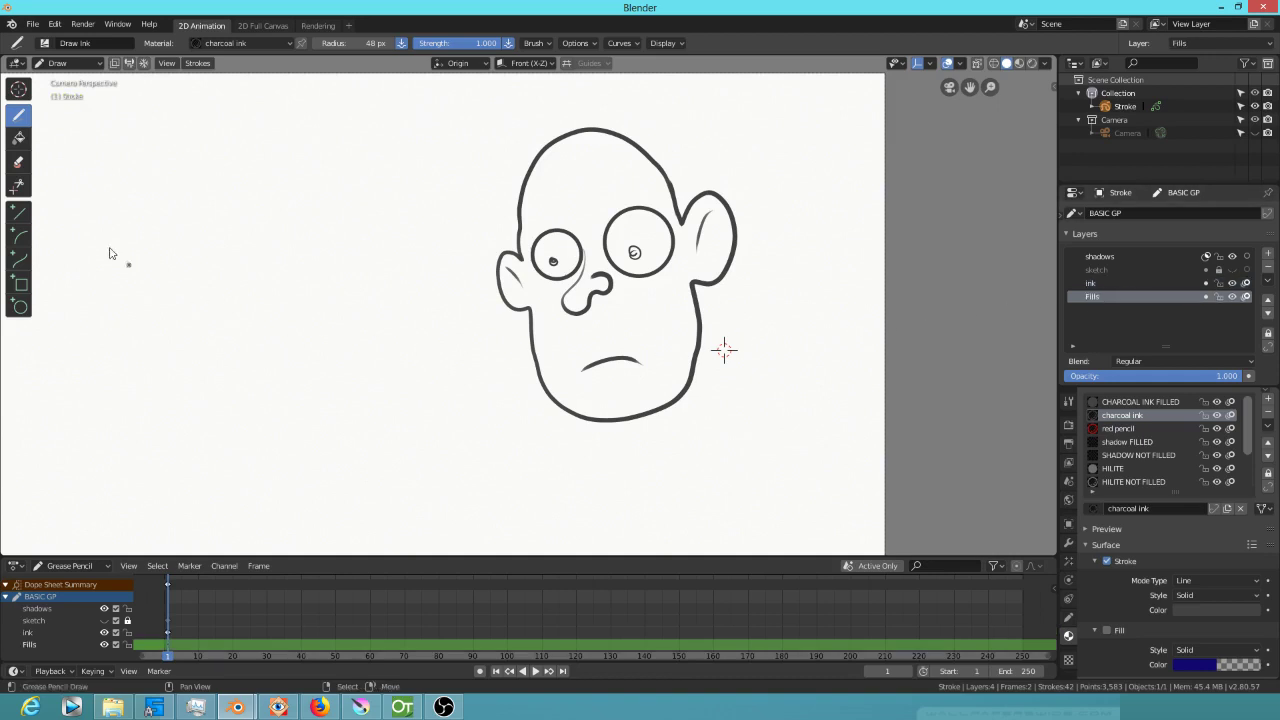
pyautogui.click(20, 138)
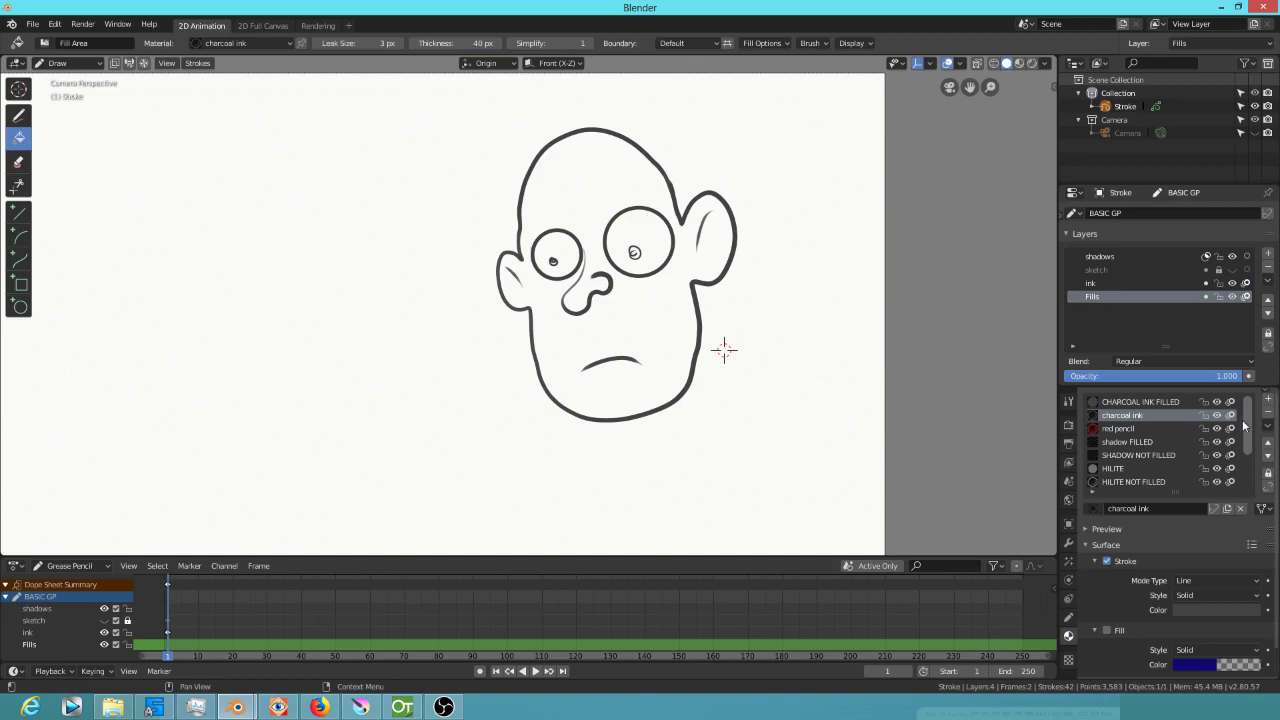
# Try filling the head with the green Material.001, and undo the fill
pyautogui.scroll(-3, 1248, 460)
pyautogui.scroll(-1, 1248, 460)
pyautogui.click(1122, 468)
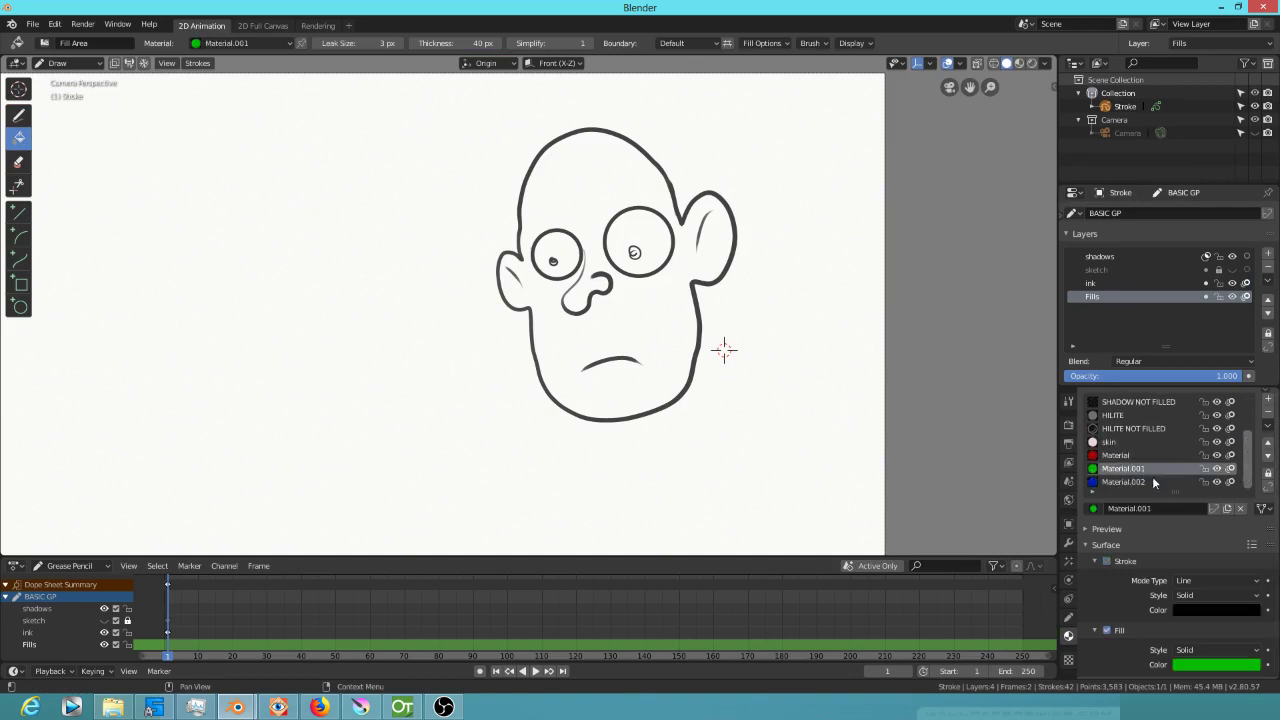
pyautogui.click(658, 319)
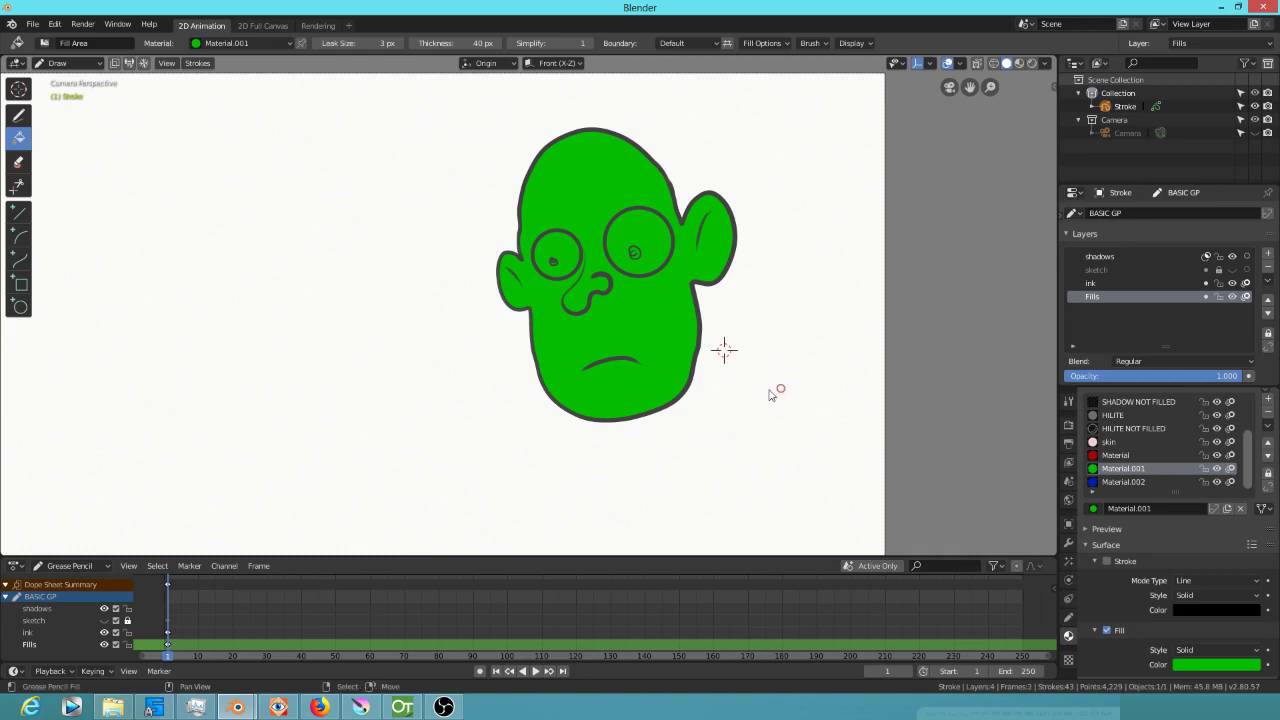
pyautogui.hotkey('ctrl', 'z')
# Fill the head with the skin material and both eyes with the red fill named Material
pyautogui.click(1124, 443)
pyautogui.click(668, 336)
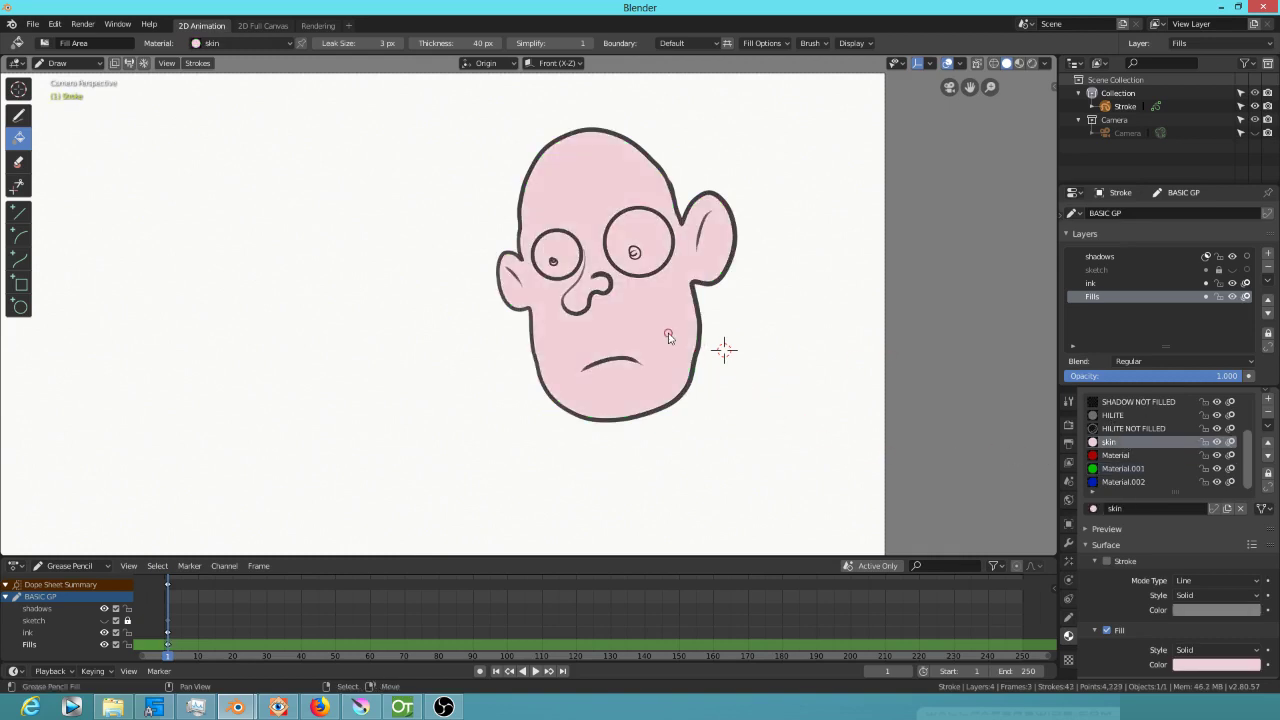
pyautogui.click(1117, 455)
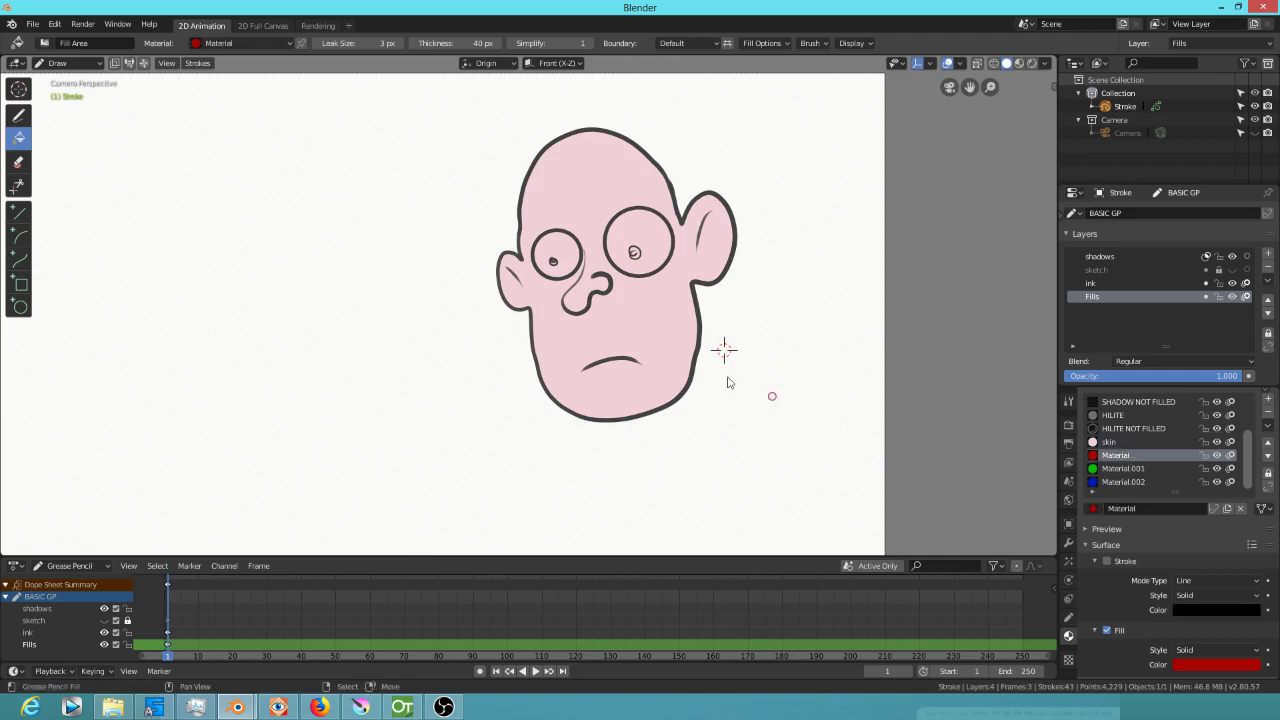
pyautogui.click(567, 250)
pyautogui.click(658, 259)
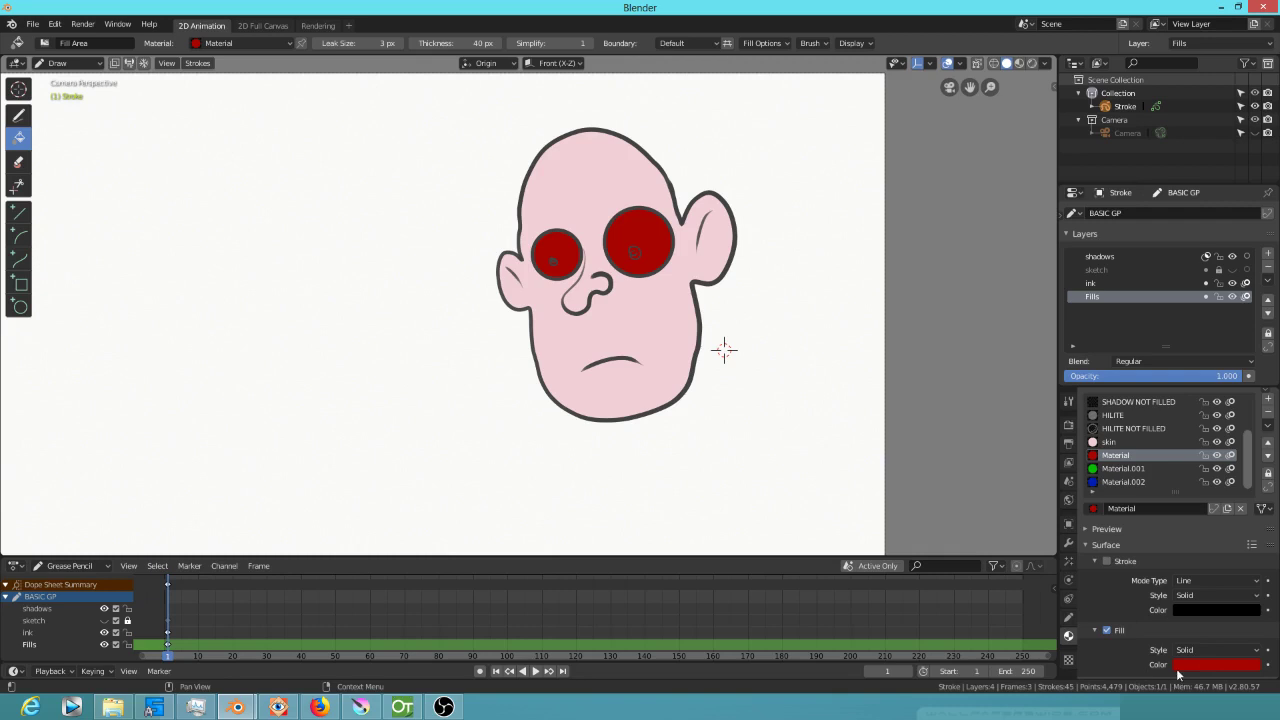
# Recolor the eyes' fill material to off-white by raising its value to 1.000, desaturating it and sampling the canvas background with the eyedropper
pyautogui.click(1201, 664)
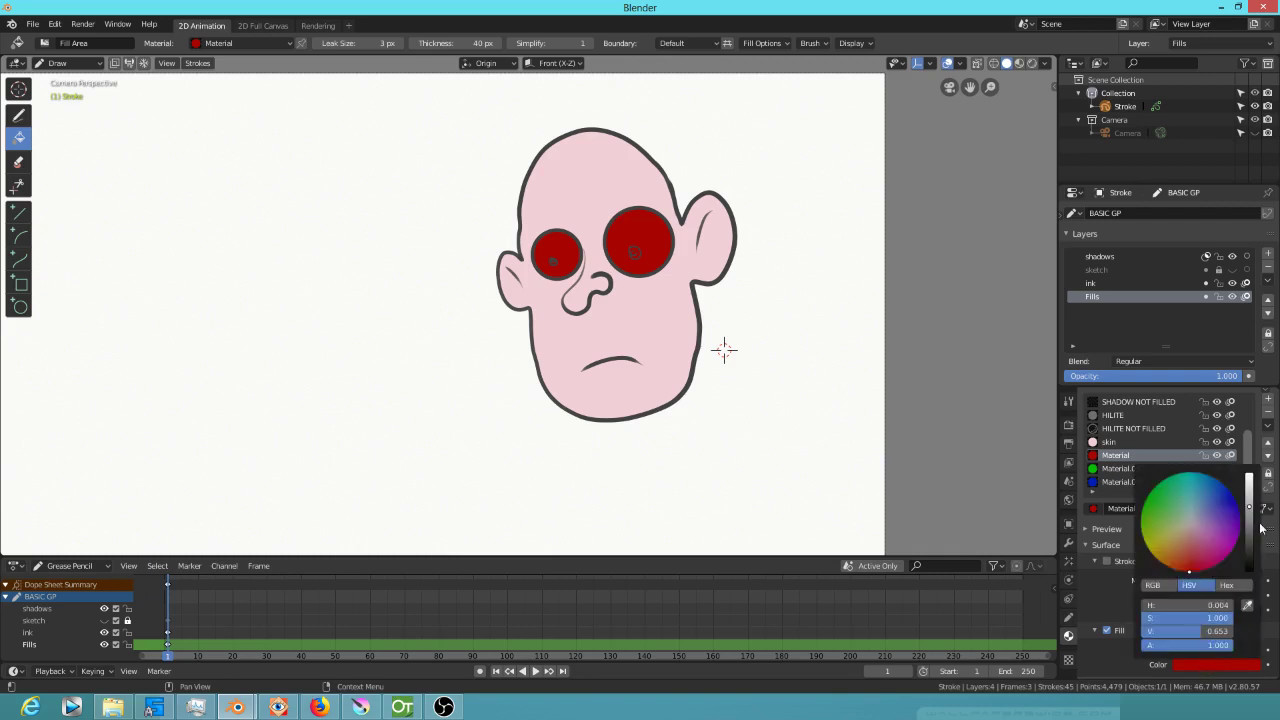
pyautogui.moveTo(1193, 524); pyautogui.dragTo(1249, 470)
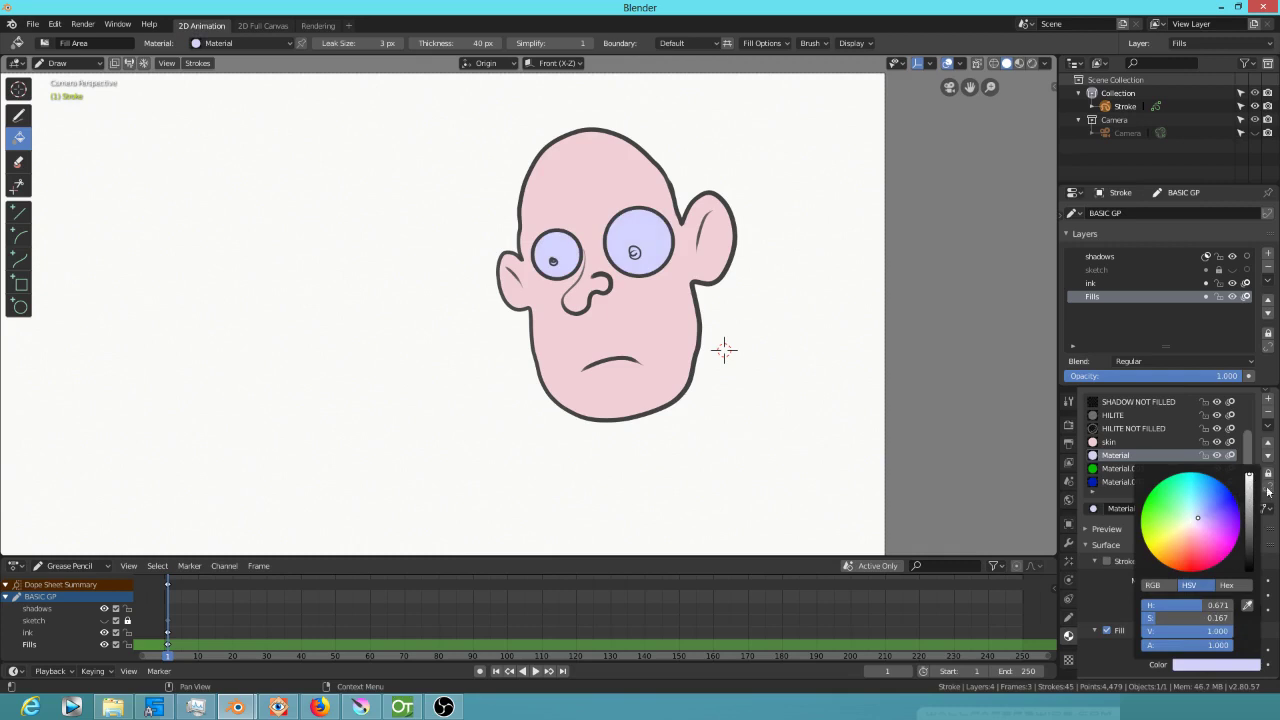
pyautogui.click(1249, 481)
pyautogui.moveTo(1249, 484); pyautogui.dragTo(1249, 472)
pyautogui.click(1191, 523)
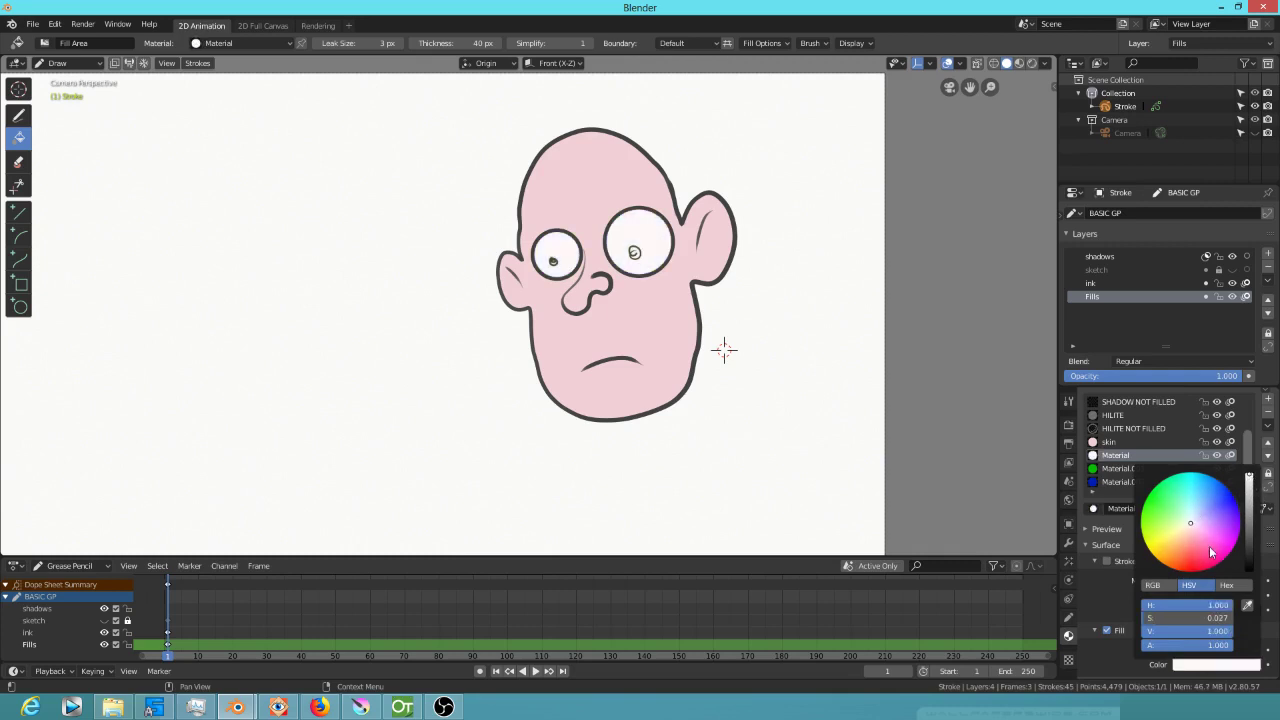
pyautogui.click(1247, 607)
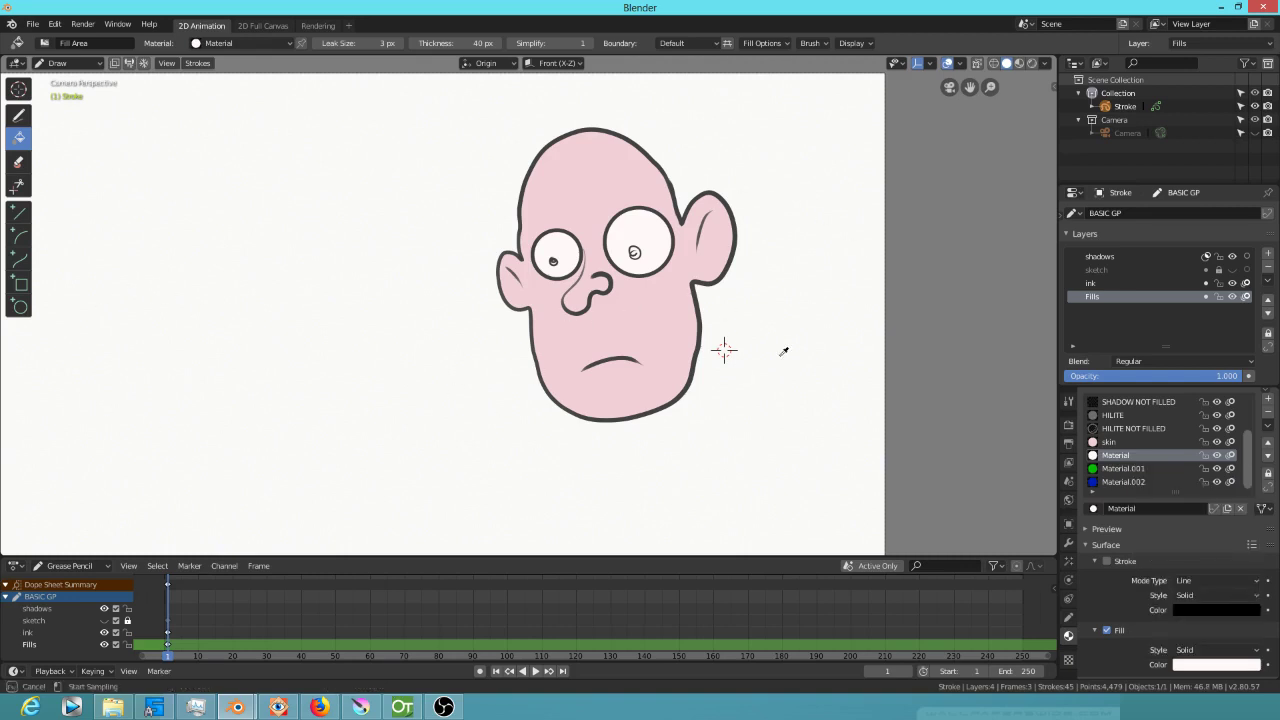
pyautogui.click(801, 270)
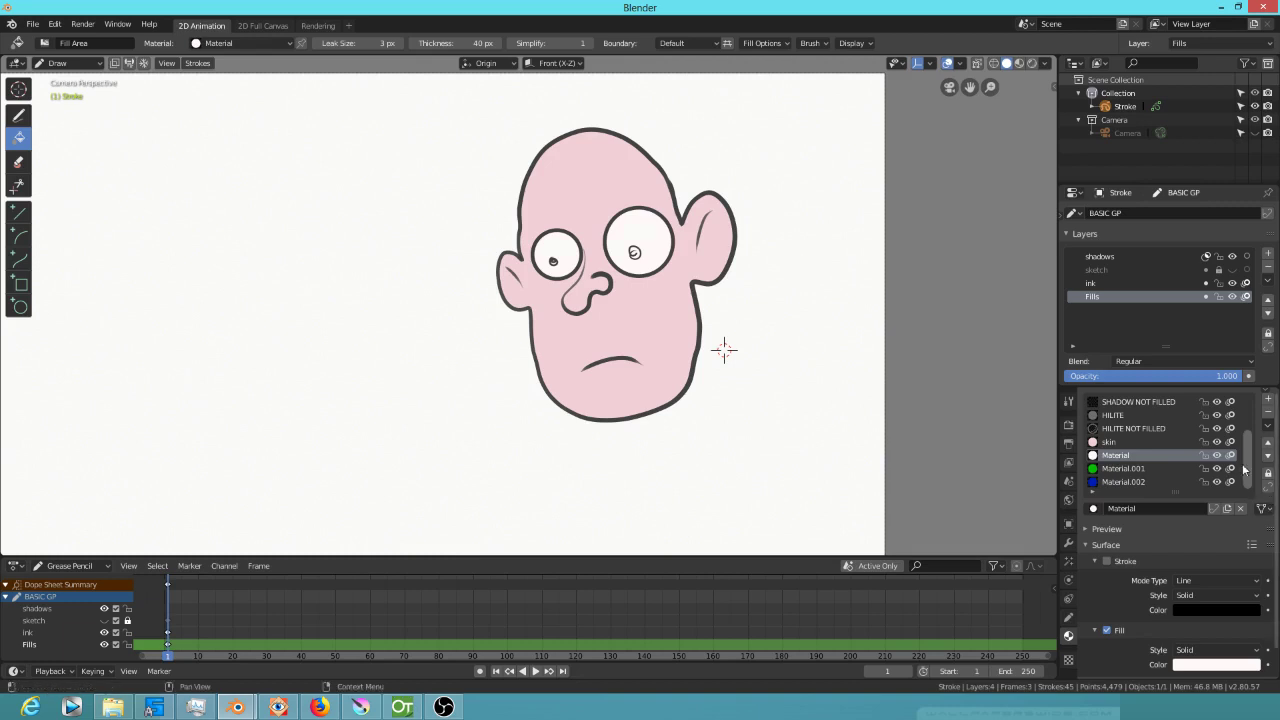
pyautogui.click(1245, 665)
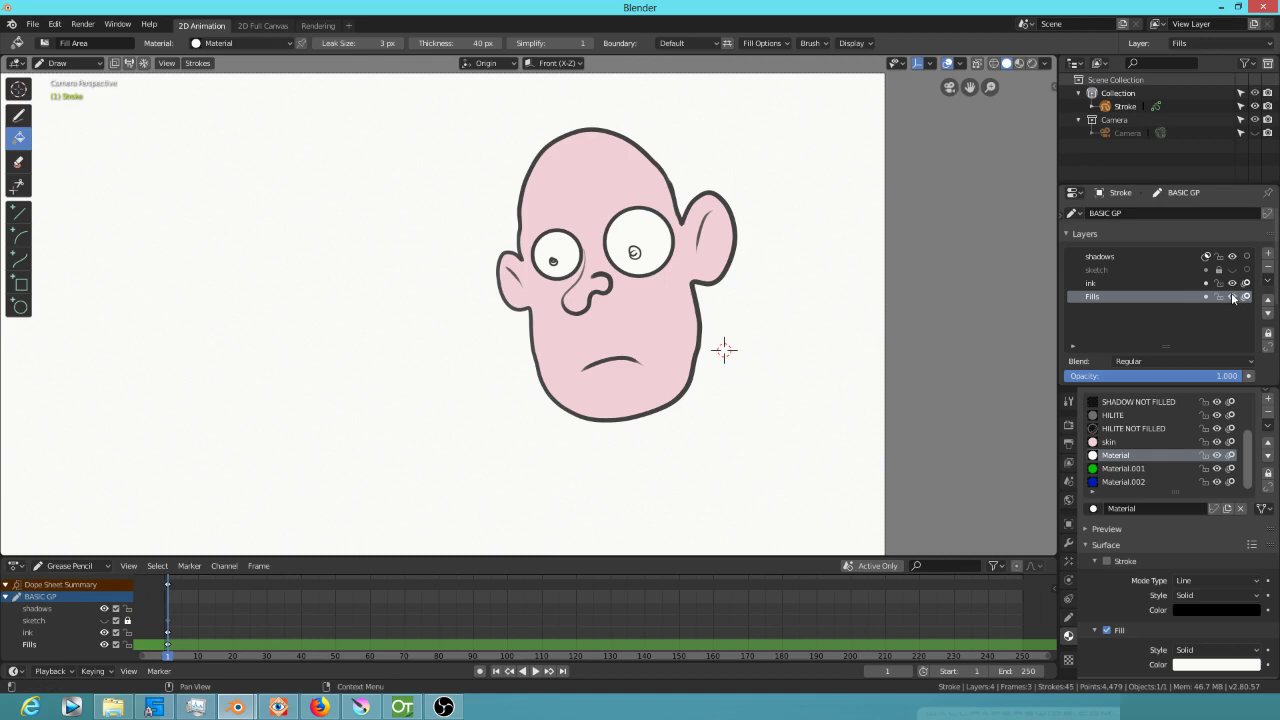
# With the sketch layer temporarily shown, try filling the face with green Material.001 on the Fills layer, and undo the fill
pyautogui.click(1106, 284)
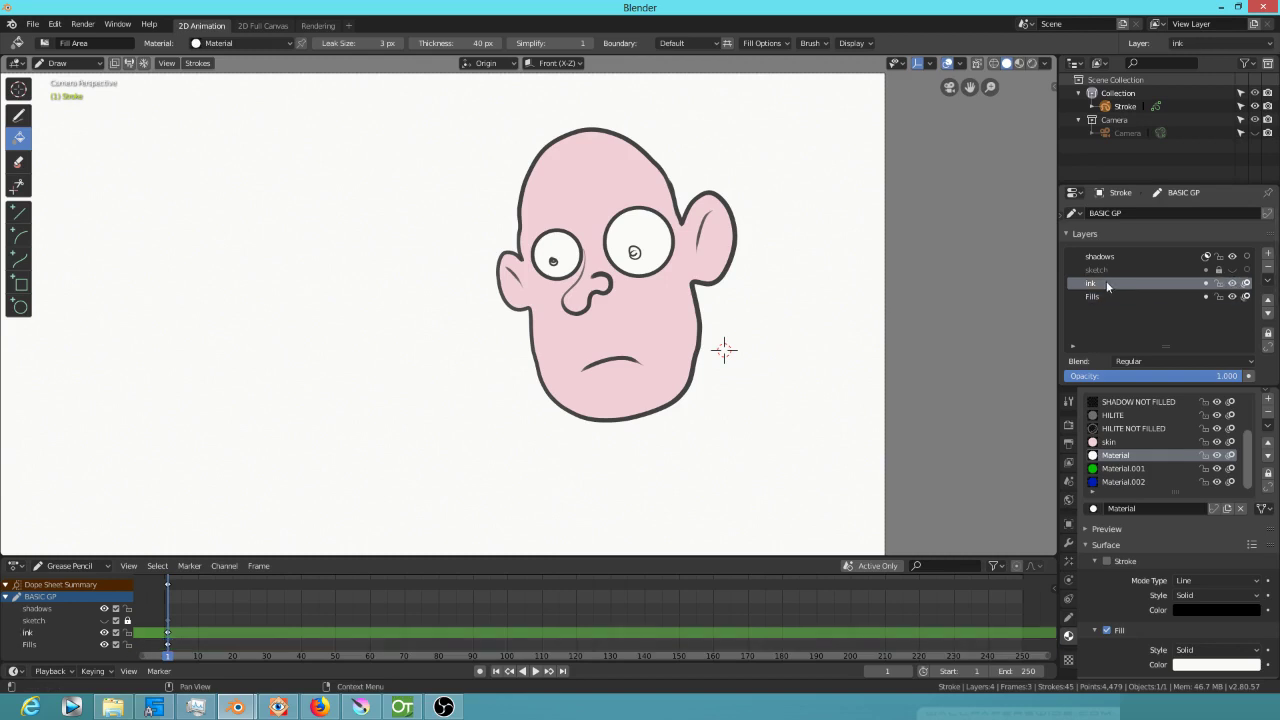
pyautogui.click(1118, 297)
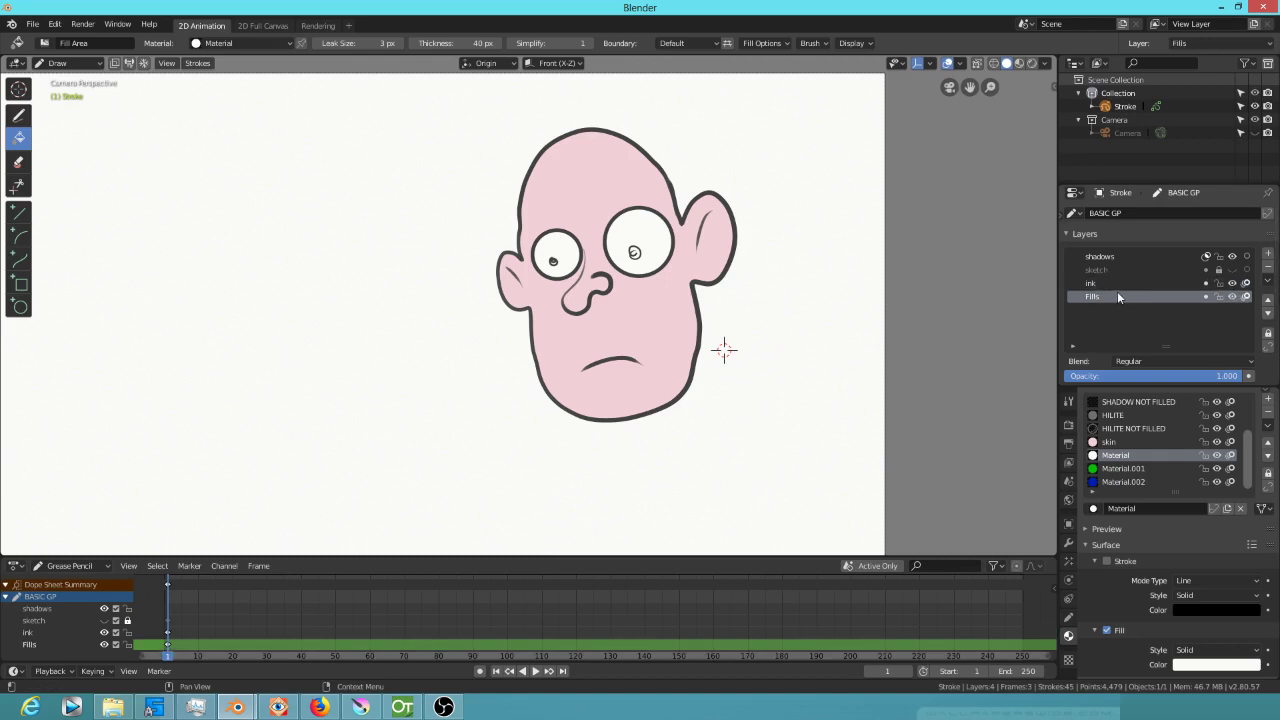
pyautogui.click(1112, 283)
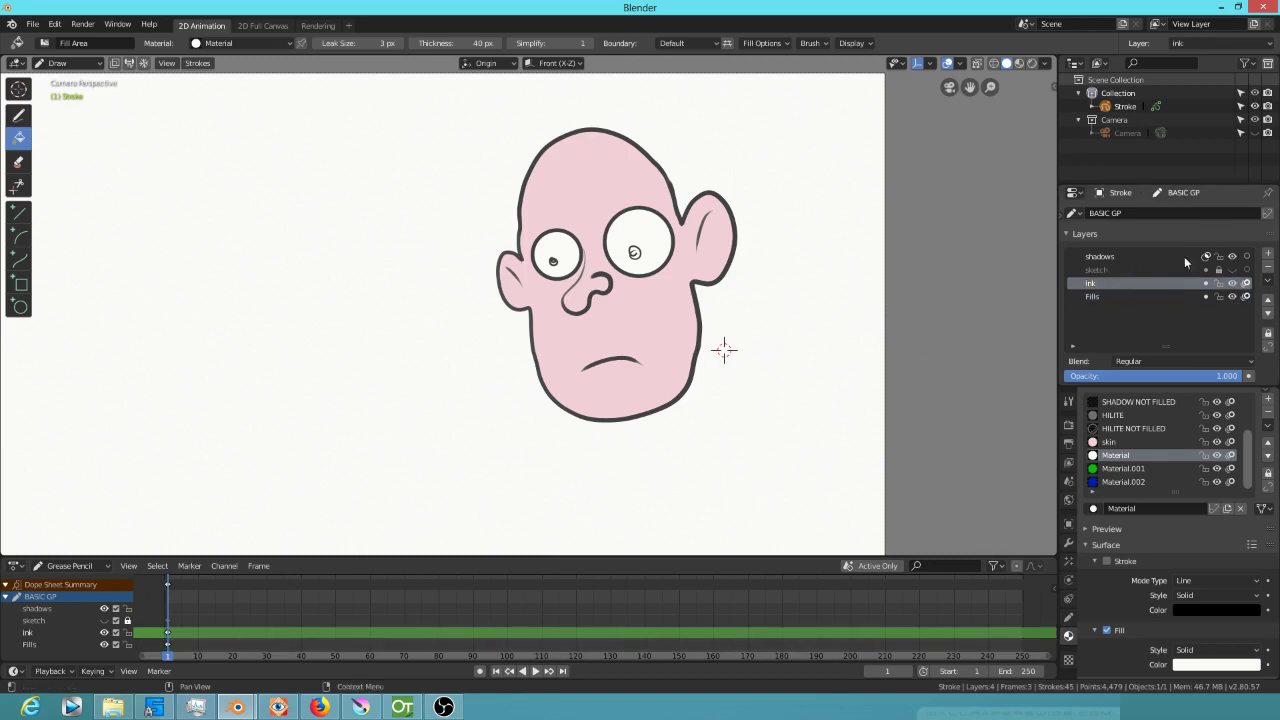
pyautogui.click(1232, 270)
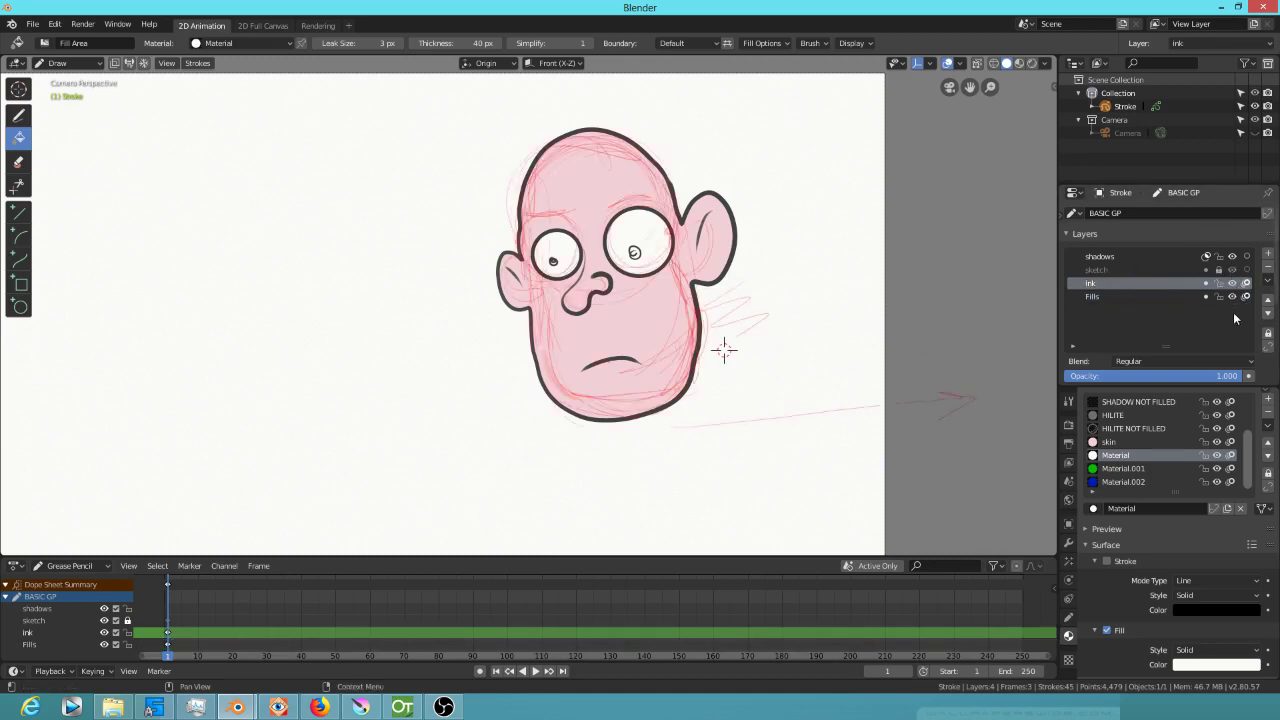
pyautogui.click(1145, 468)
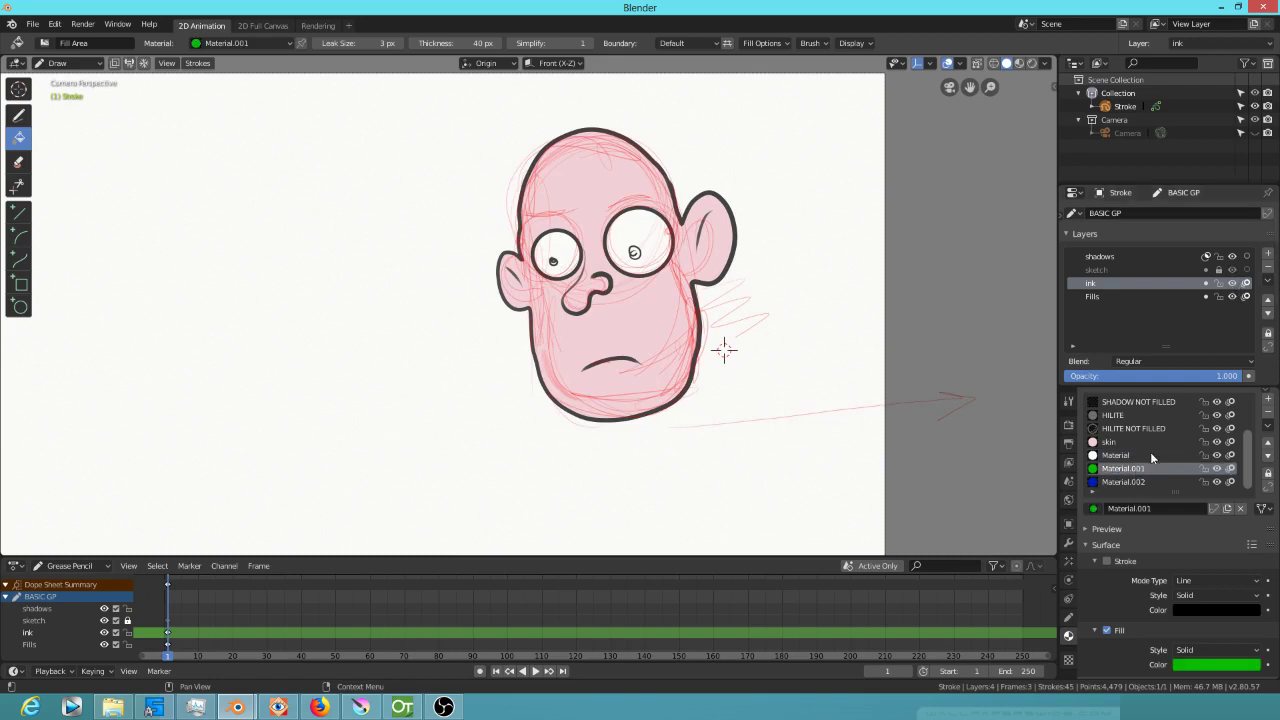
pyautogui.click(1164, 297)
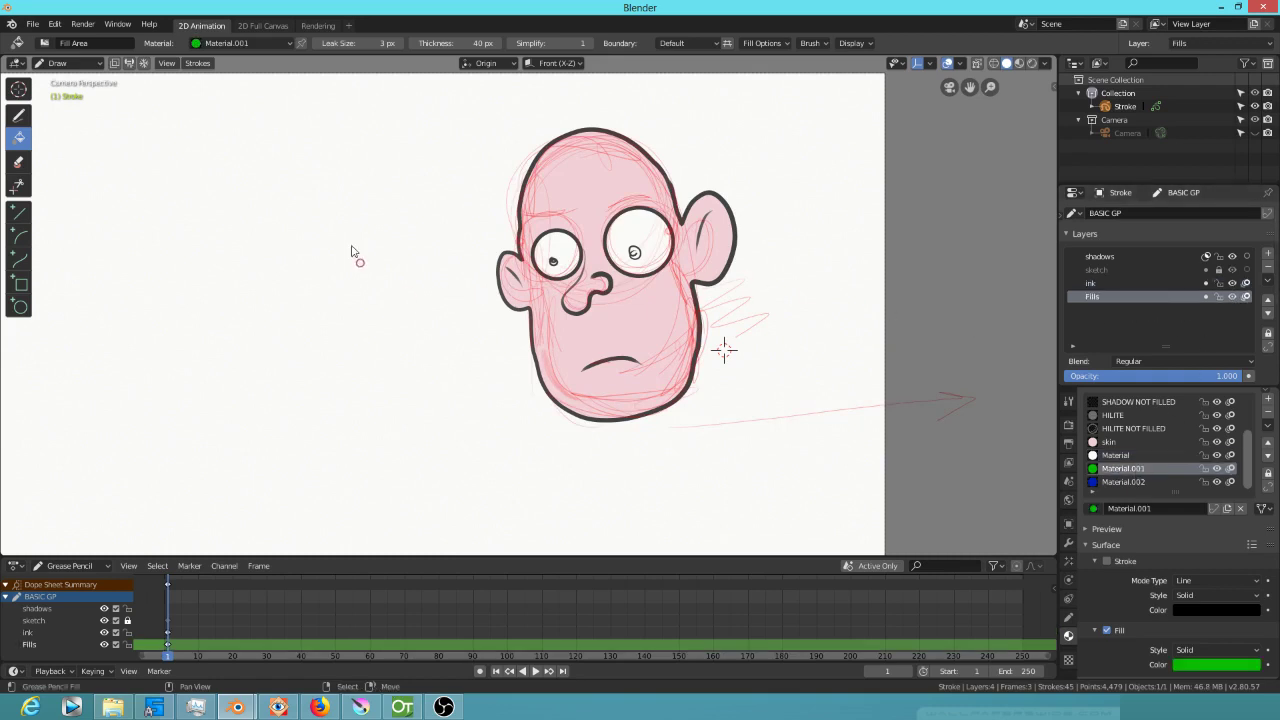
pyautogui.click(628, 339)
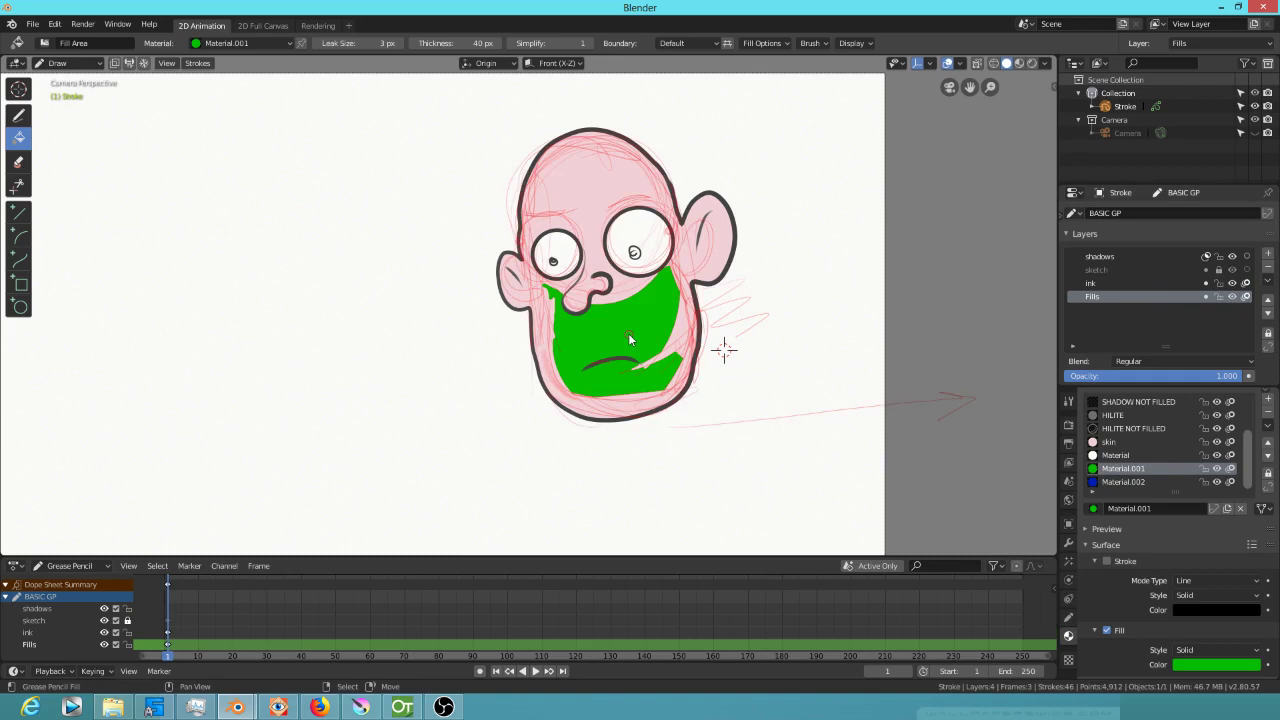
pyautogui.hotkey('ctrl', 'z')
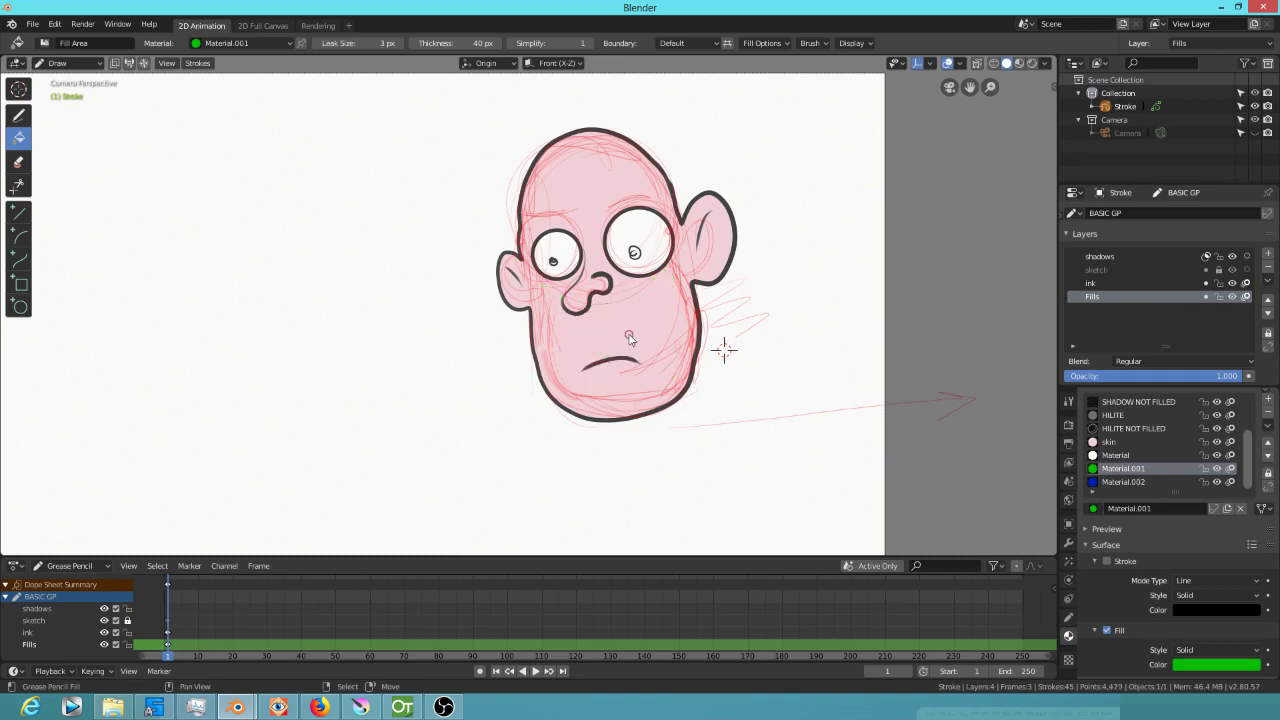
pyautogui.click(1232, 270)
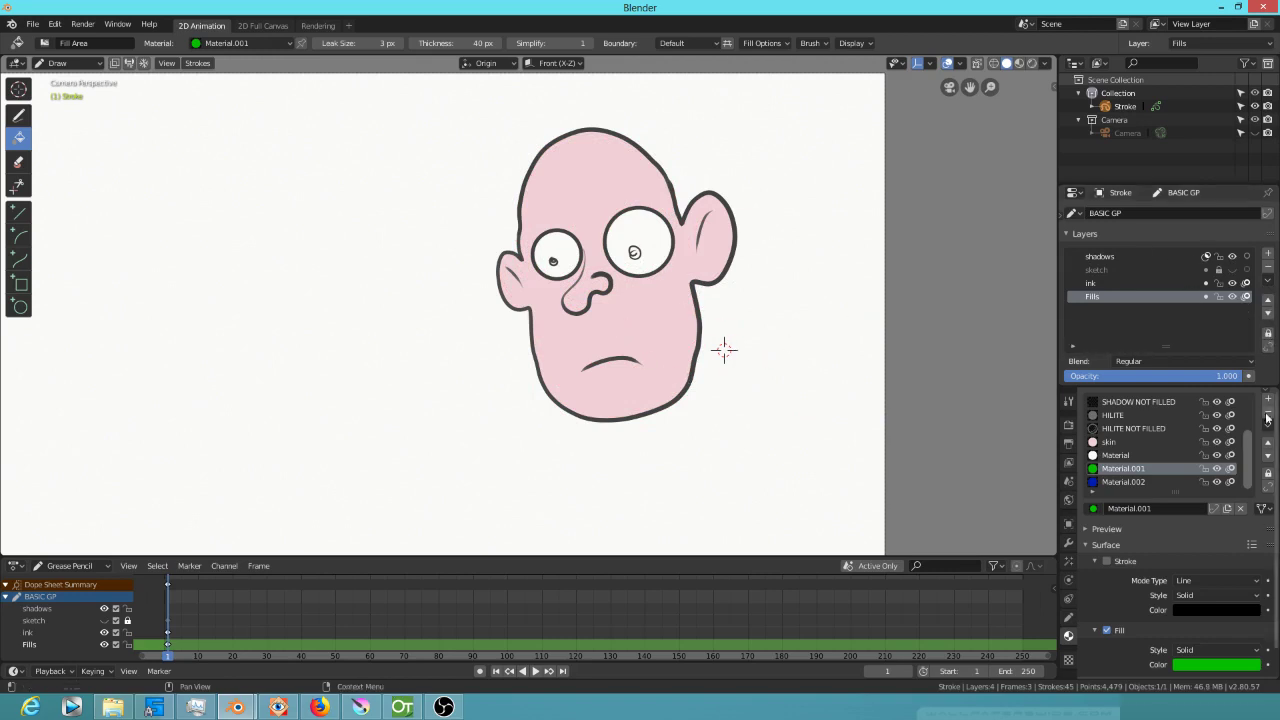
# Choose the shadow FILLED material, check its fill color, and make the shadows layer active
pyautogui.scroll(4, 1184, 430)
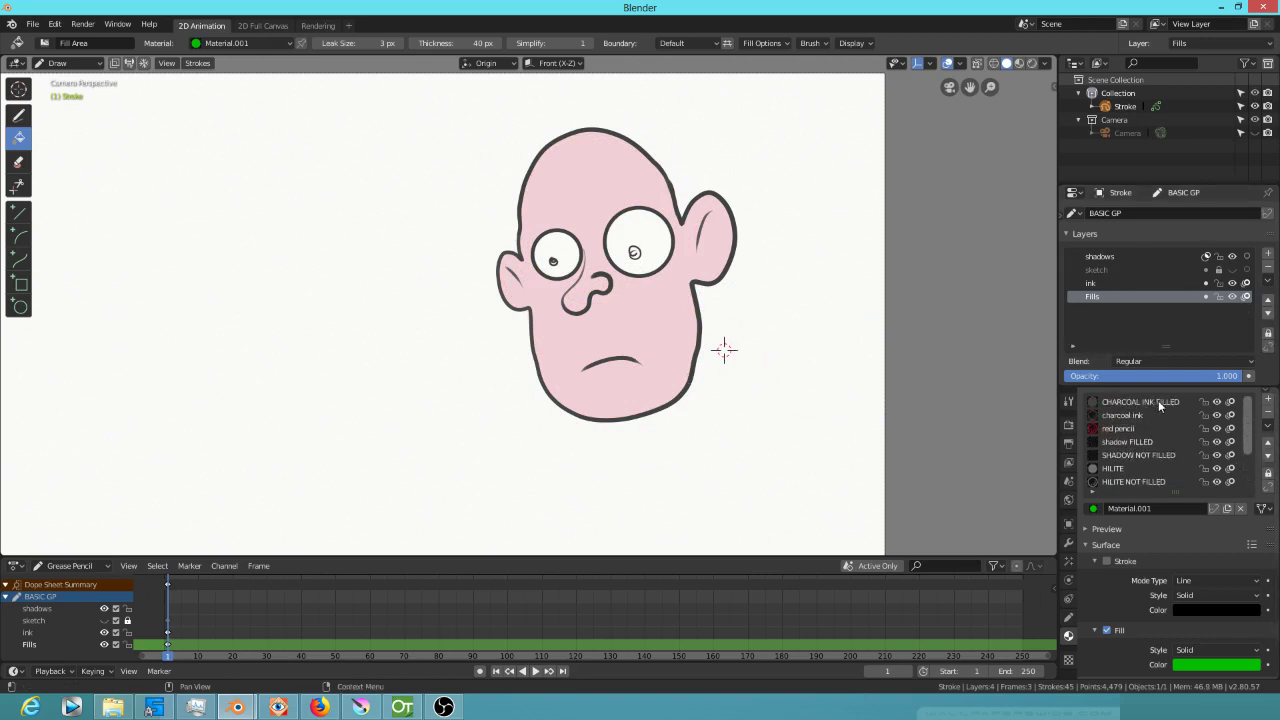
pyautogui.click(1138, 441)
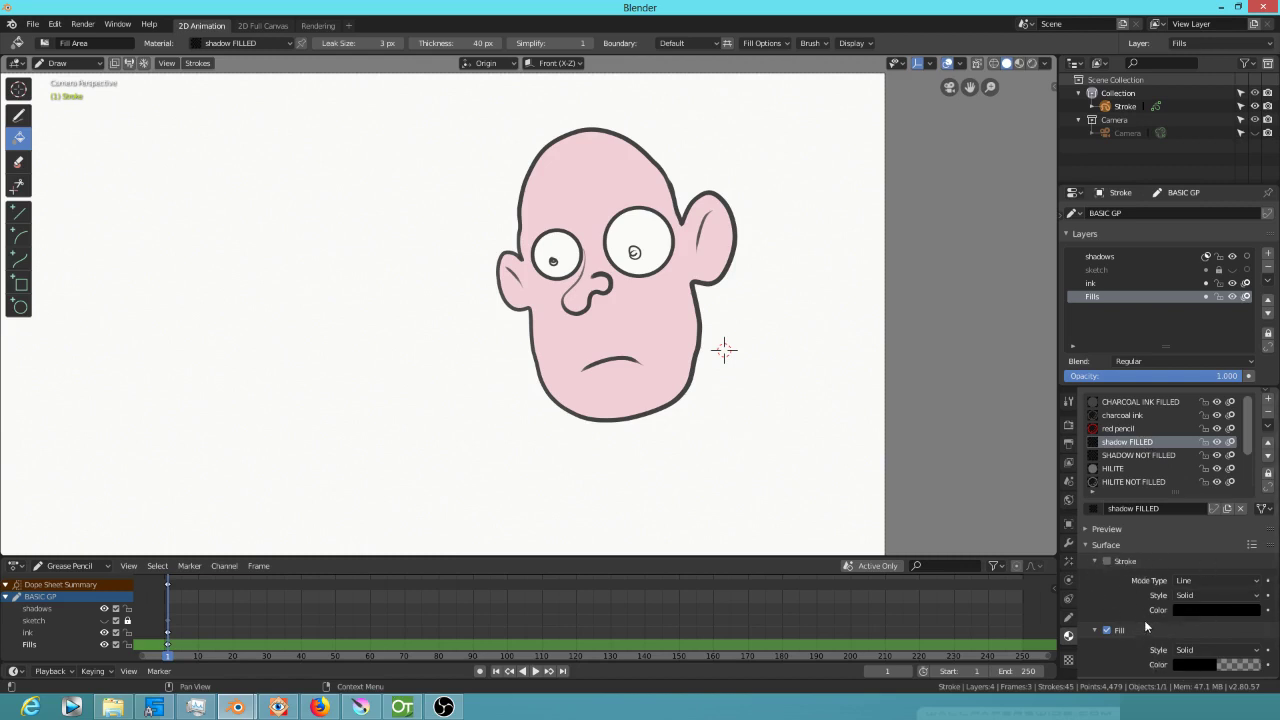
pyautogui.click(1192, 664)
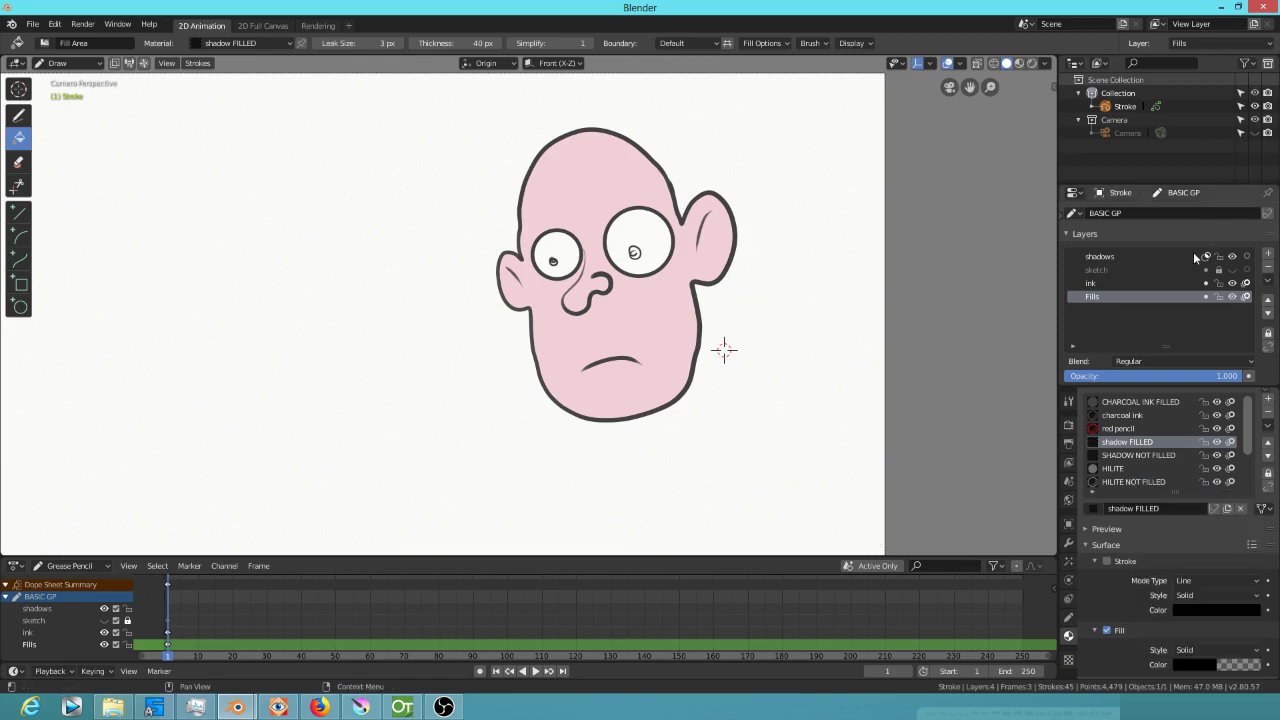
pyautogui.click(1130, 256)
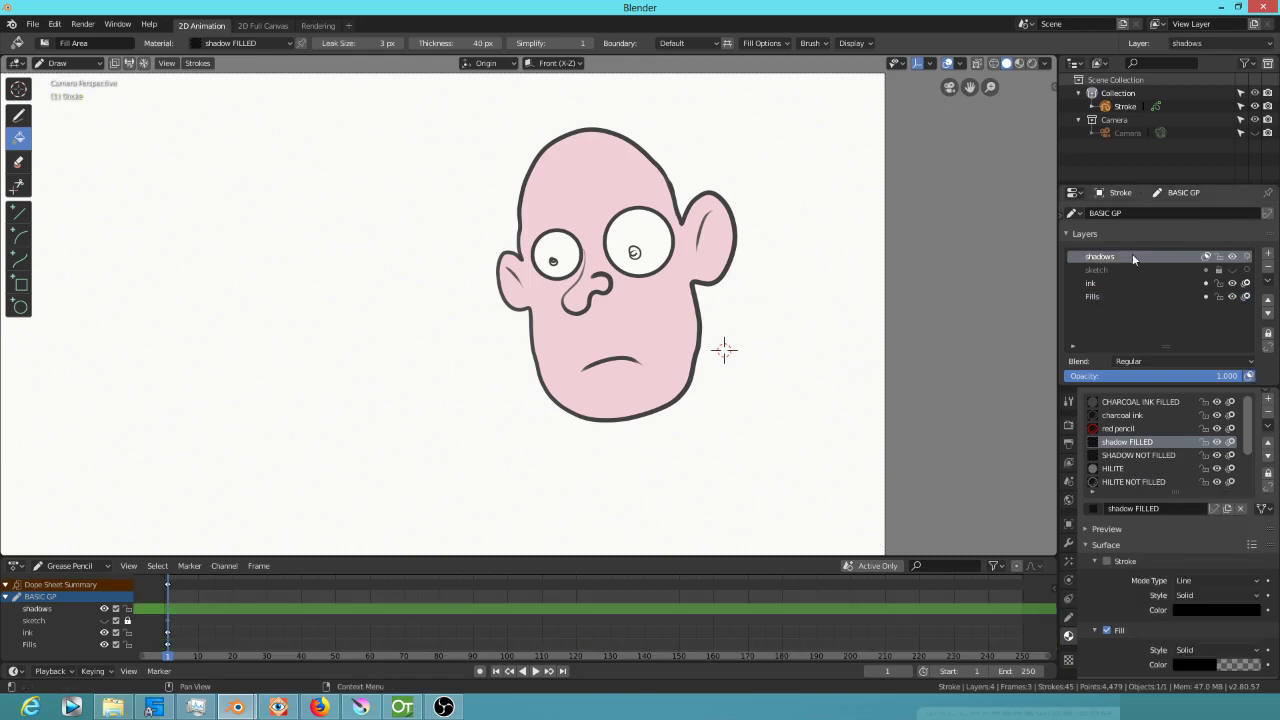
pyautogui.click(1207, 256)
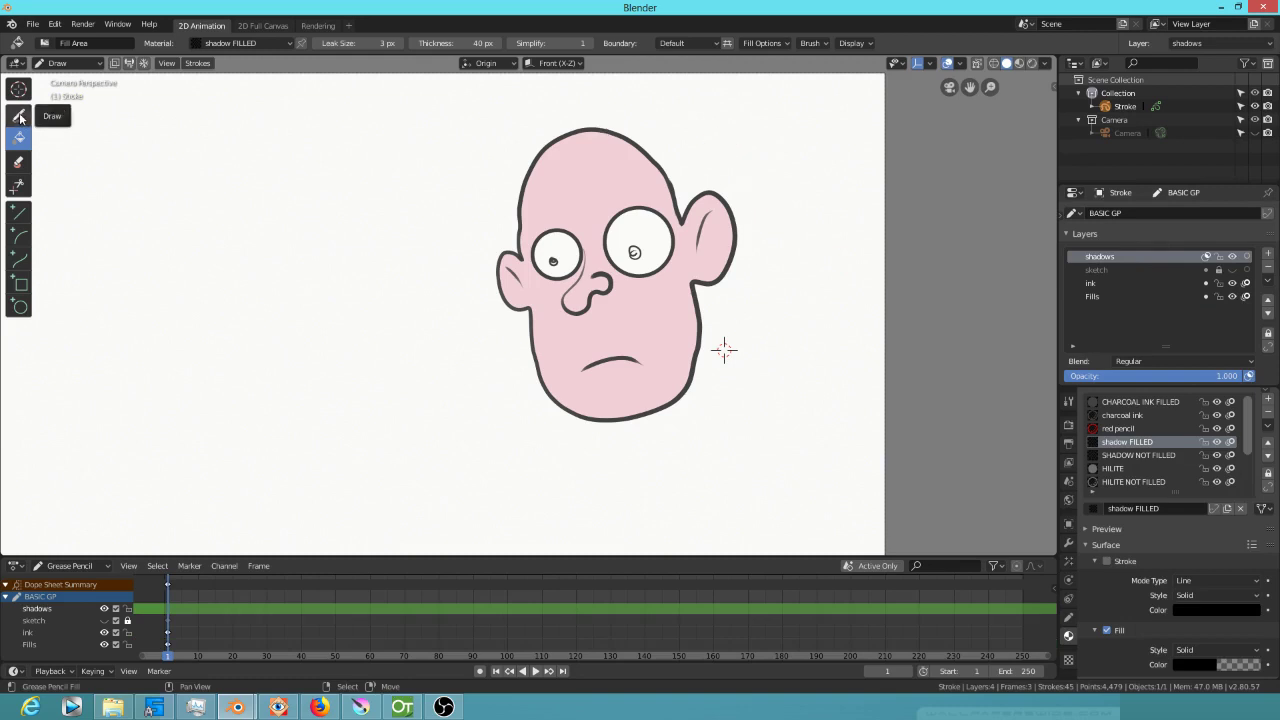
# Try filling the whole face with the shadow FILLED material on the shadows layer, and undo the fill
pyautogui.click(677, 327)
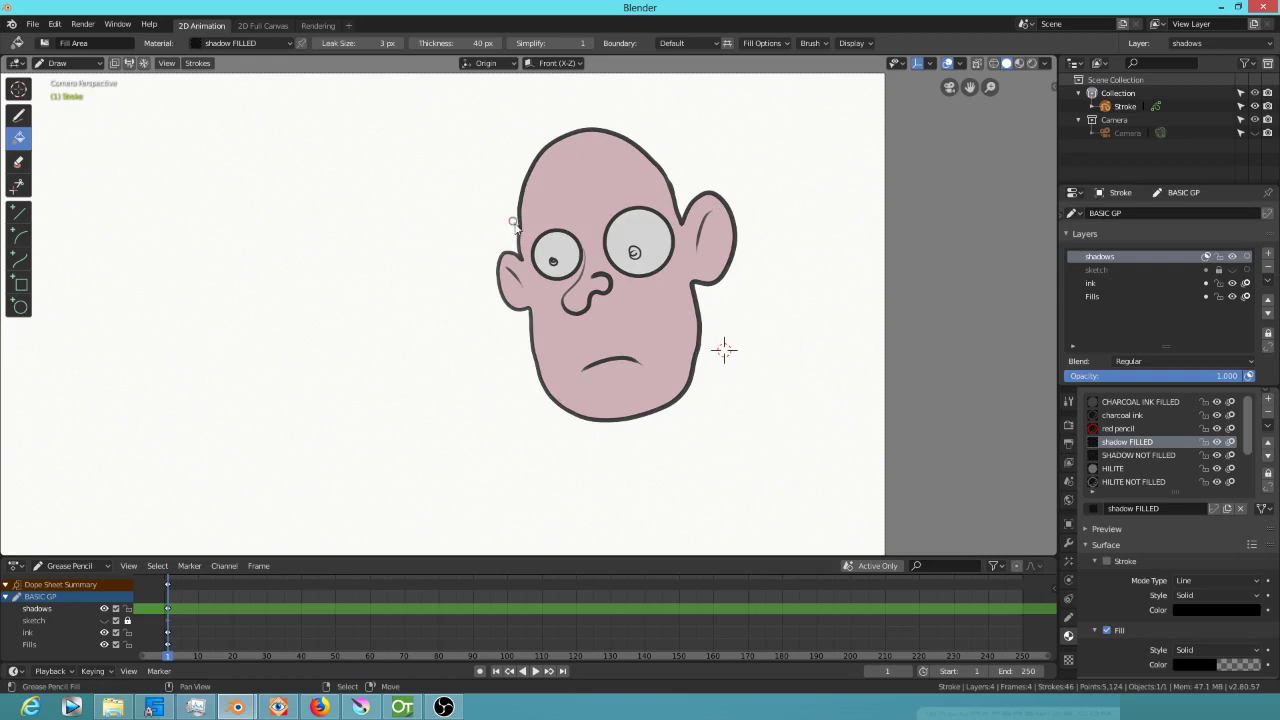
pyautogui.hotkey('ctrl', 'z')
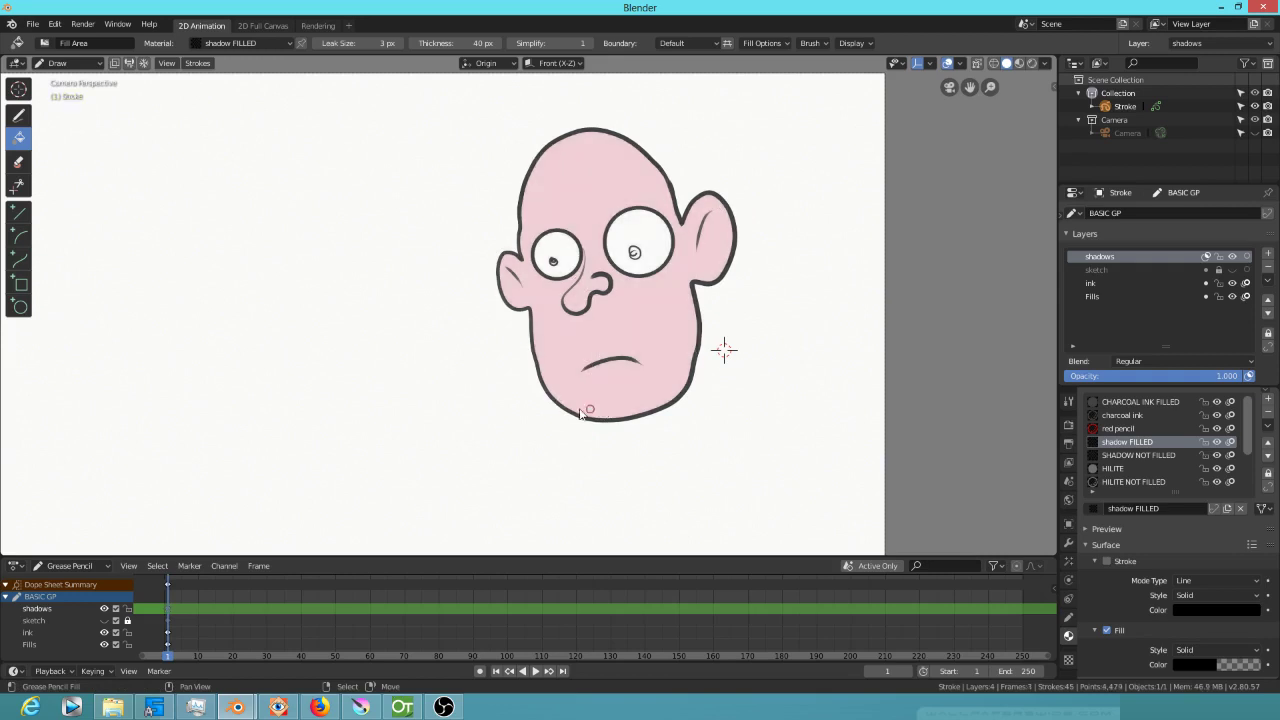
# Draw shadow shapes with the Draw Ink brush inside the ears, along the head's right side and jaw, under the nose, and below the eyes and mouth
pyautogui.click(17, 117)
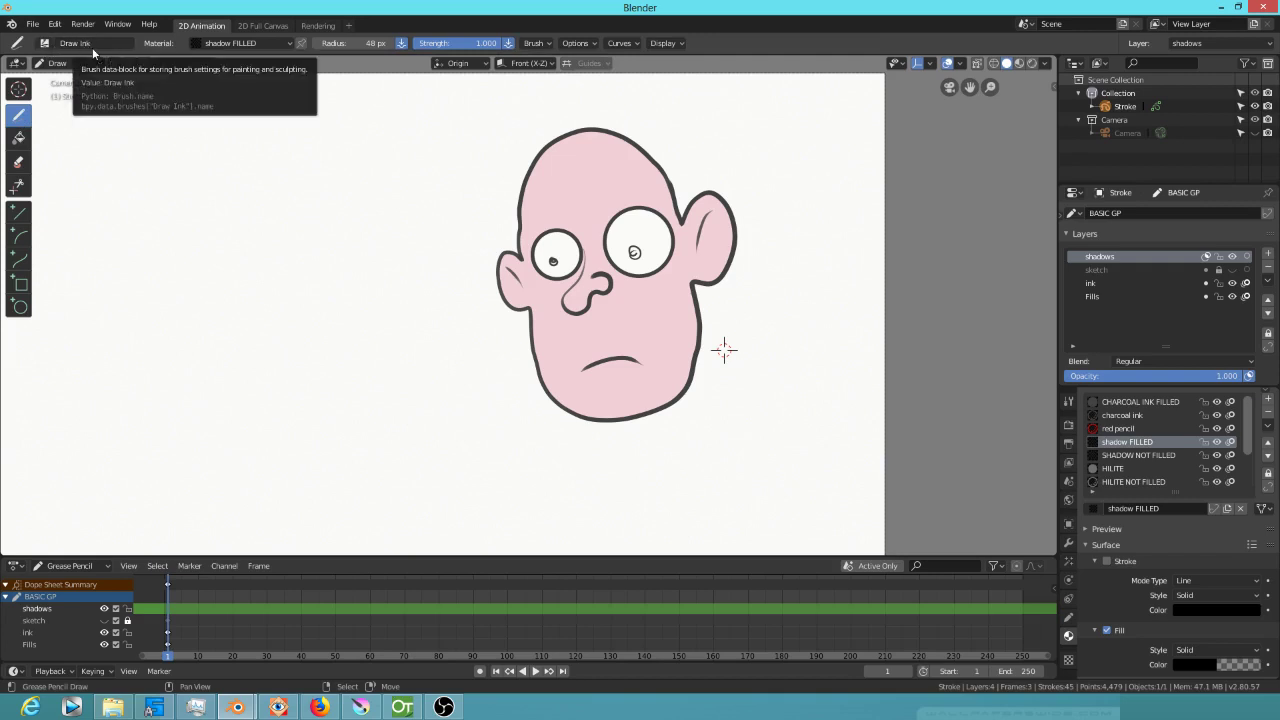
pyautogui.moveTo(712, 212); pyautogui.dragTo(700, 250)
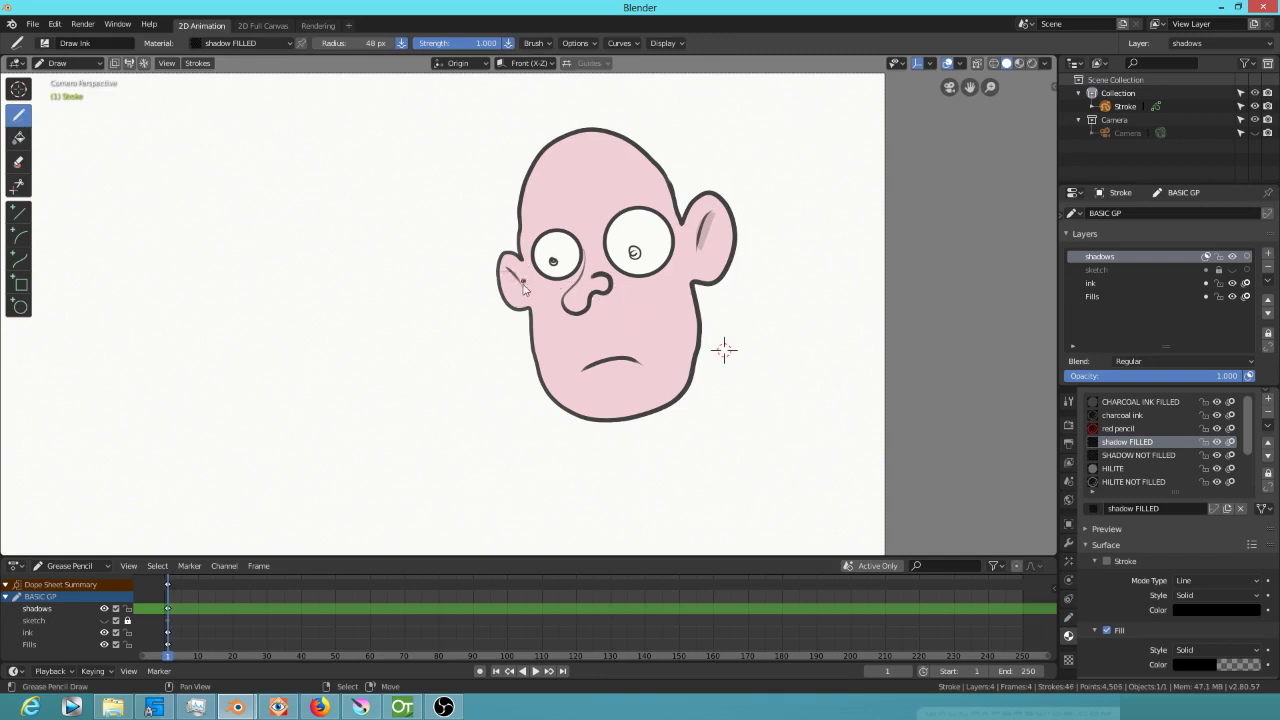
pyautogui.moveTo(507, 268); pyautogui.dragTo(521, 284)
pyautogui.moveTo(740, 252)
pyautogui.mouseDown()
pyautogui.moveTo(694, 292)
pyautogui.moveTo(690, 346)
pyautogui.moveTo(646, 403)
pyautogui.moveTo(545, 408)
pyautogui.moveTo(640, 448)
pyautogui.moveTo(738, 330)
pyautogui.moveTo(752, 262)
pyautogui.moveTo(754, 278)
pyautogui.mouseUp()
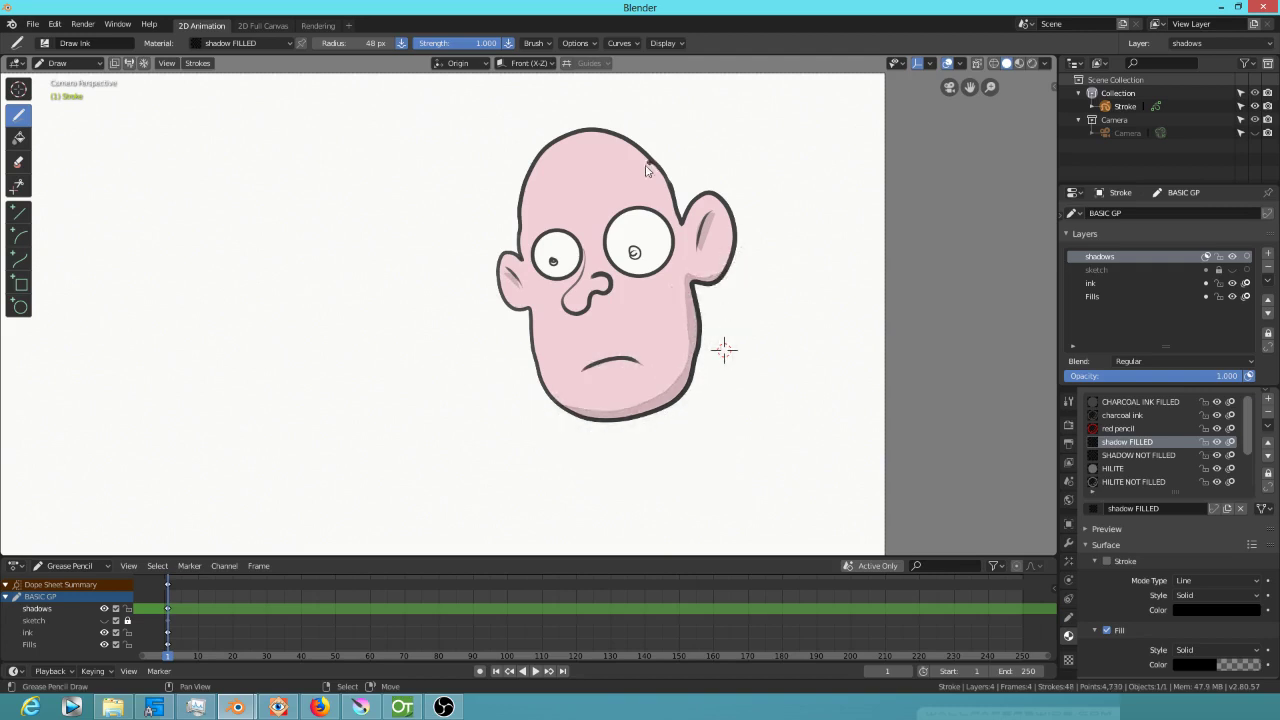
pyautogui.moveTo(621, 122)
pyautogui.mouseDown()
pyautogui.moveTo(660, 205)
pyautogui.moveTo(683, 218)
pyautogui.moveTo(624, 123)
pyautogui.mouseUp()
pyautogui.moveTo(606, 248)
pyautogui.mouseDown()
pyautogui.moveTo(612, 268)
pyautogui.moveTo(660, 268)
pyautogui.moveTo(664, 236)
pyautogui.moveTo(566, 268)
pyautogui.moveTo(588, 300)
pyautogui.moveTo(570, 322)
pyautogui.moveTo(620, 300)
pyautogui.moveTo(630, 280)
pyautogui.mouseUp()
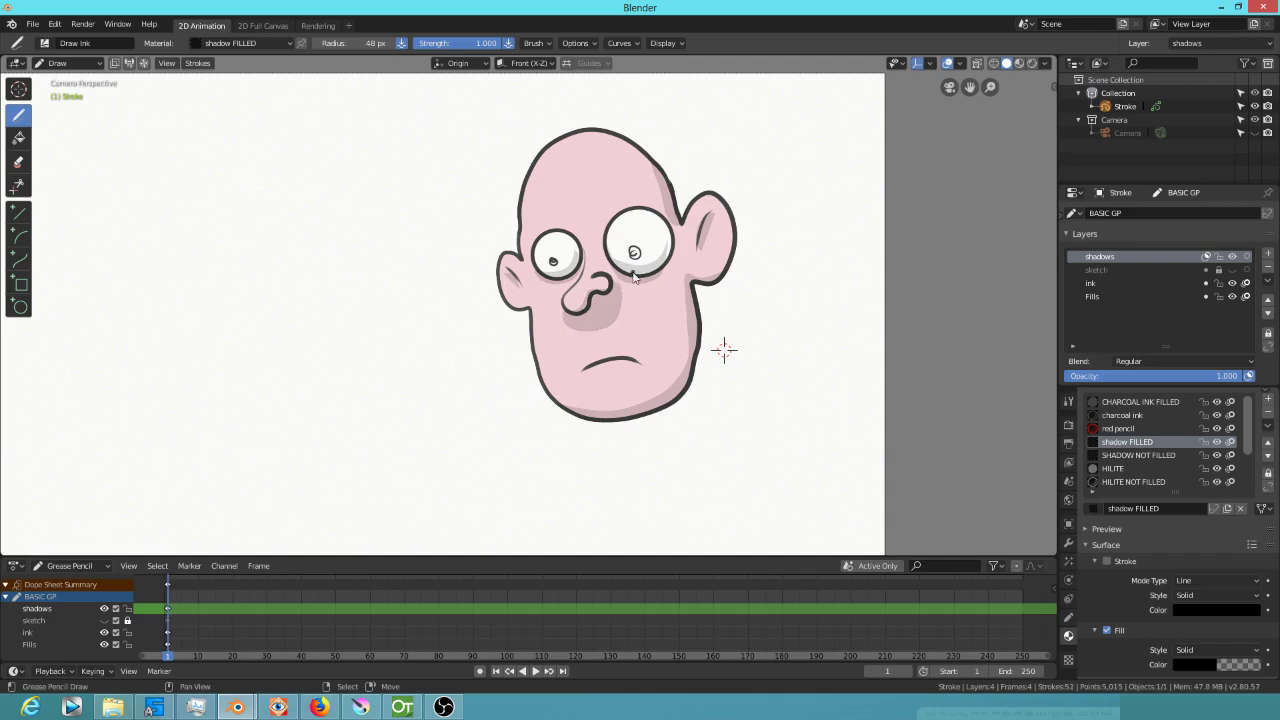
pyautogui.moveTo(606, 377); pyautogui.dragTo(614, 386)
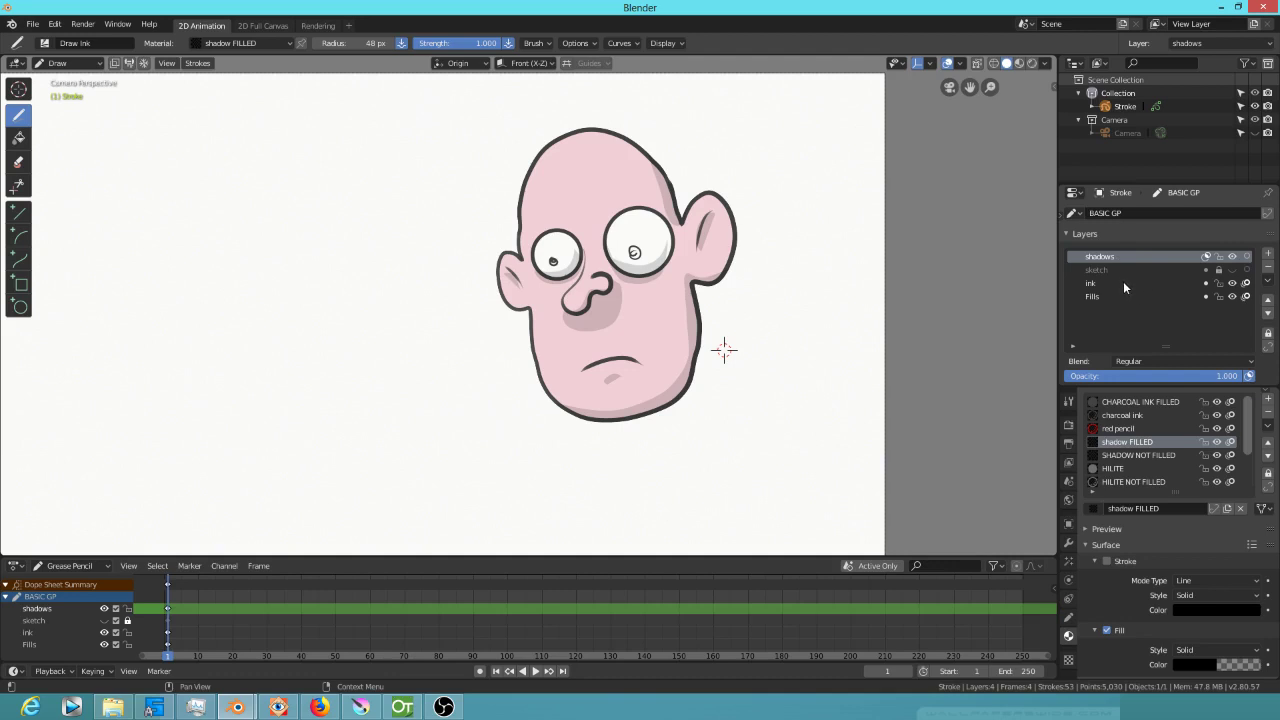
# Make the ink layer active and advance the playhead to frame 9
pyautogui.click(1125, 284)
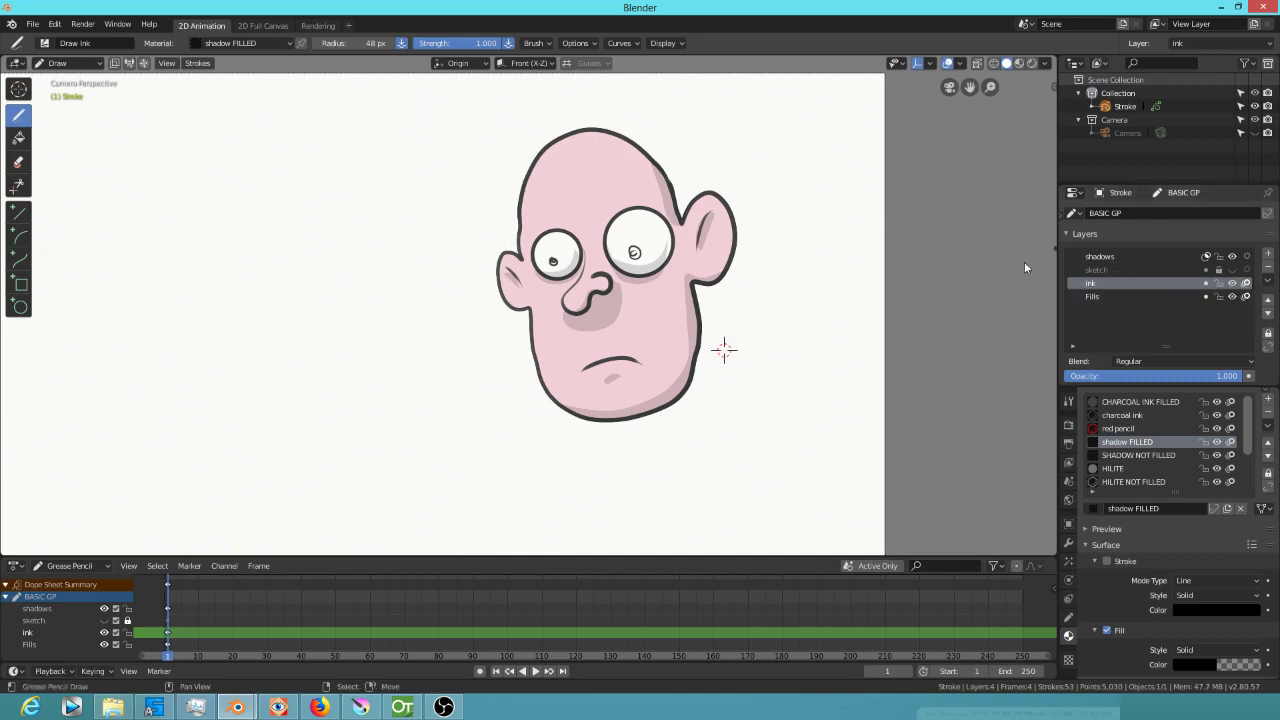
pyautogui.click(626, 457)
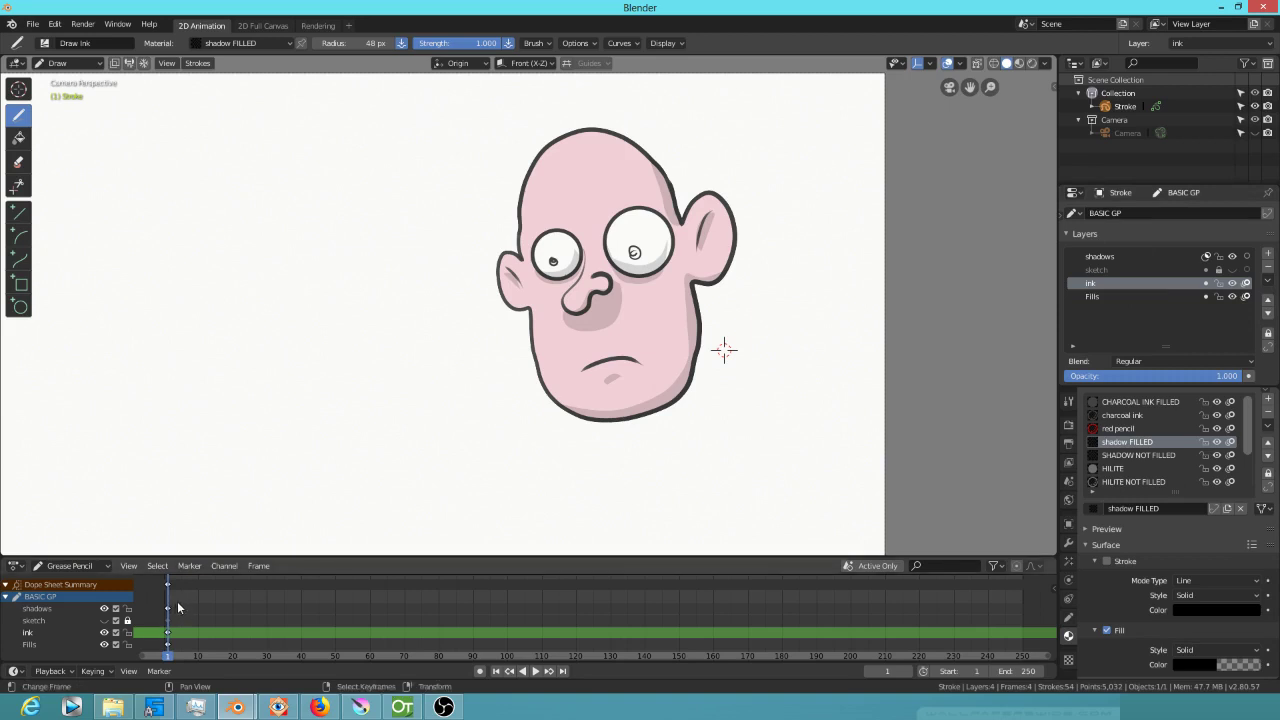
pyautogui.press('space')
pyautogui.press('space')
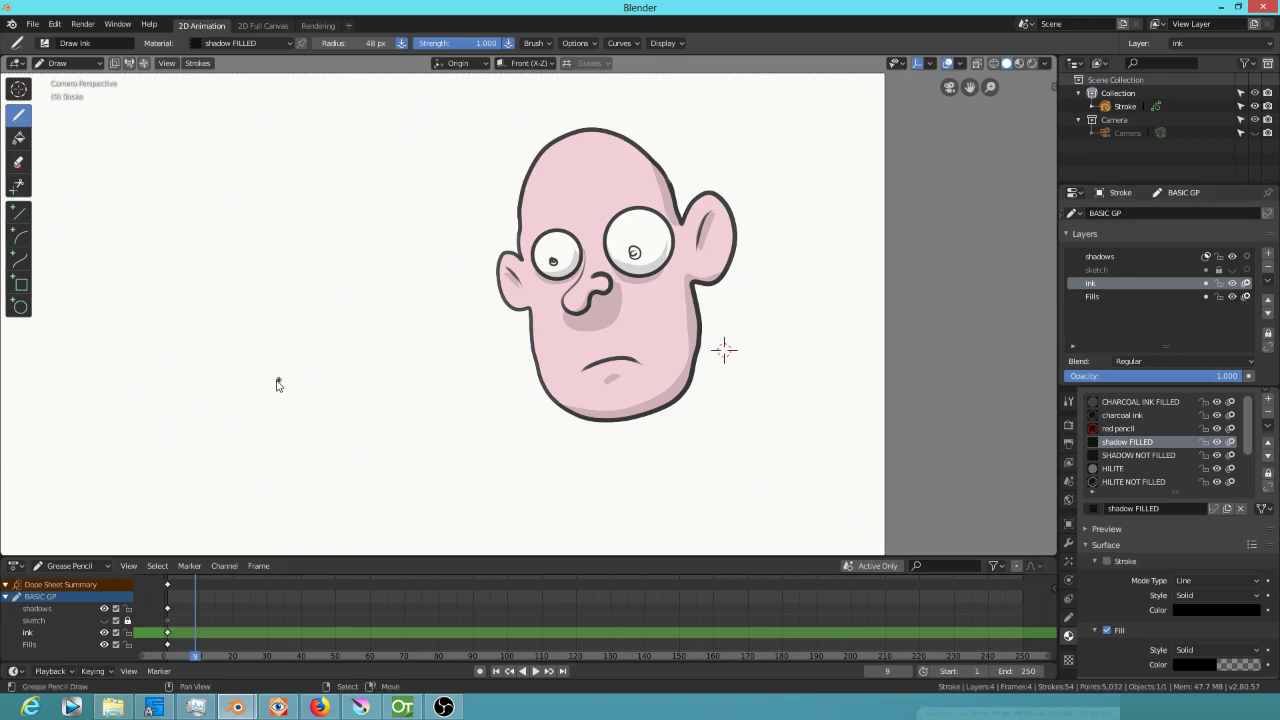
# Undo a shadow FILLED test stroke and draw a bean-shaped outline in charcoal ink beside the head on the ink layer at frame 9
pyautogui.moveTo(249, 386)
pyautogui.mouseDown()
pyautogui.moveTo(371, 345)
pyautogui.moveTo(443, 471)
pyautogui.moveTo(493, 488)
pyautogui.mouseUp()
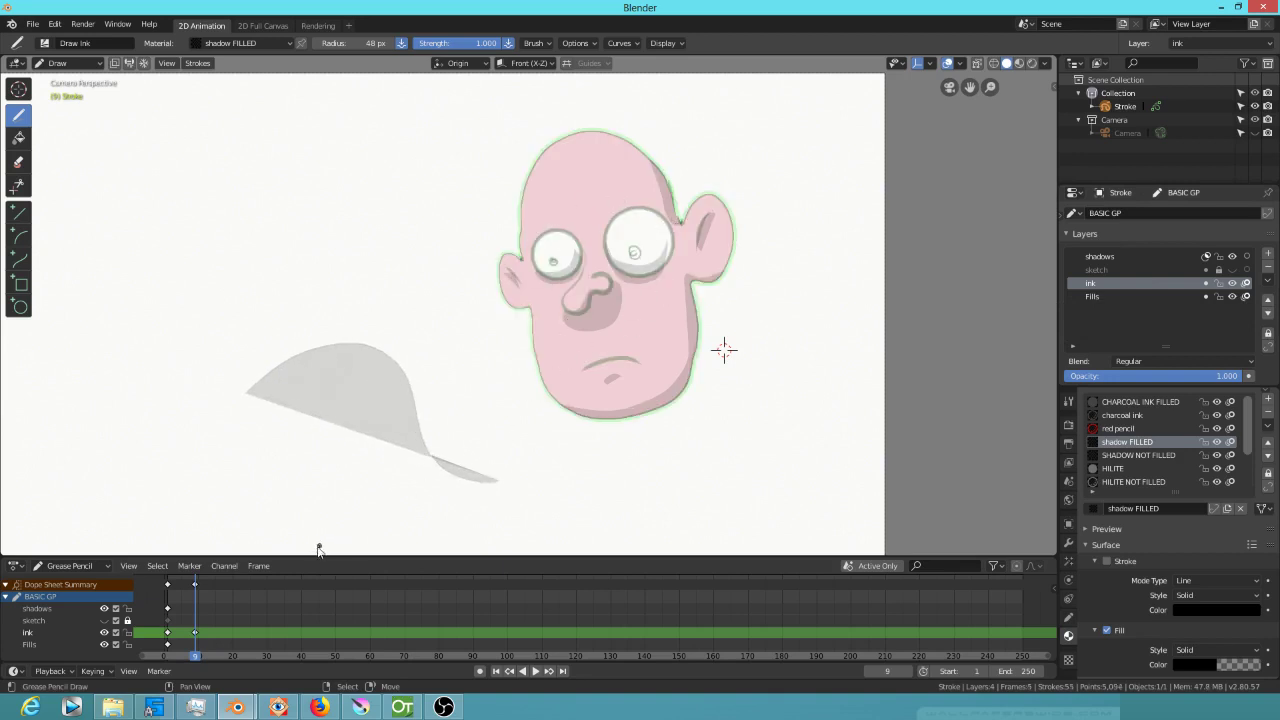
pyautogui.hotkey('ctrl', 'z')
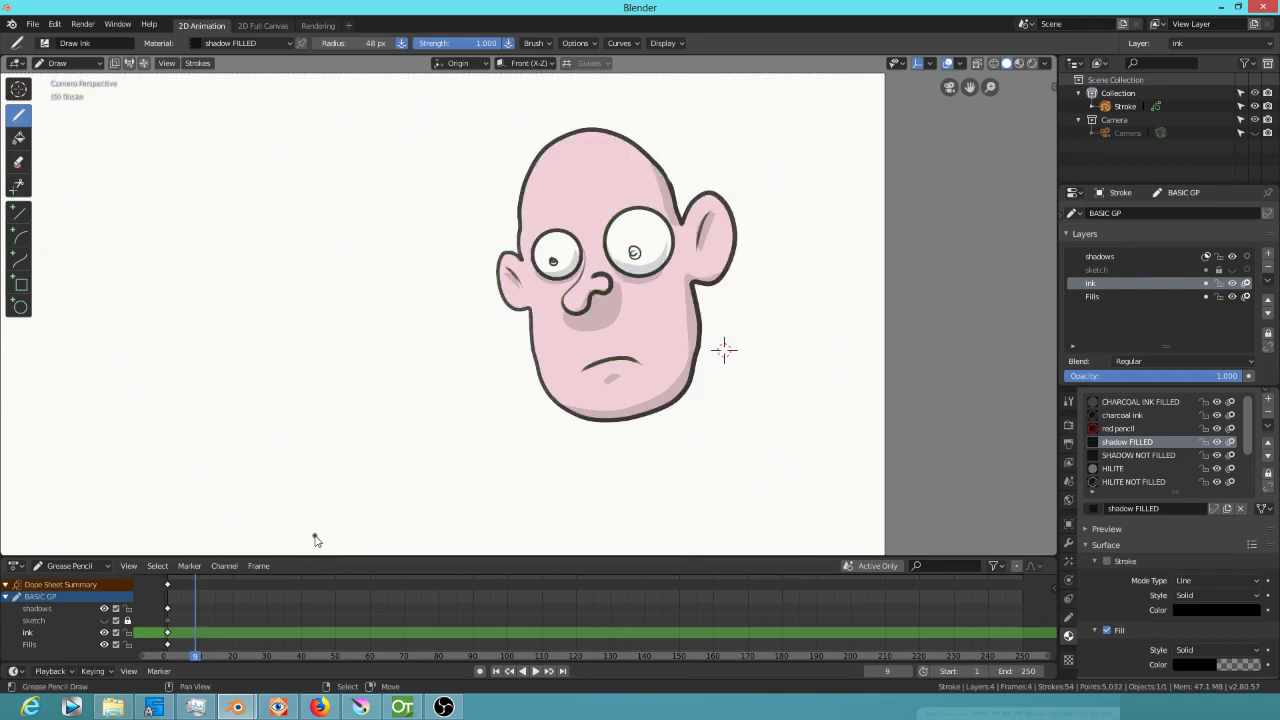
pyautogui.click(1140, 414)
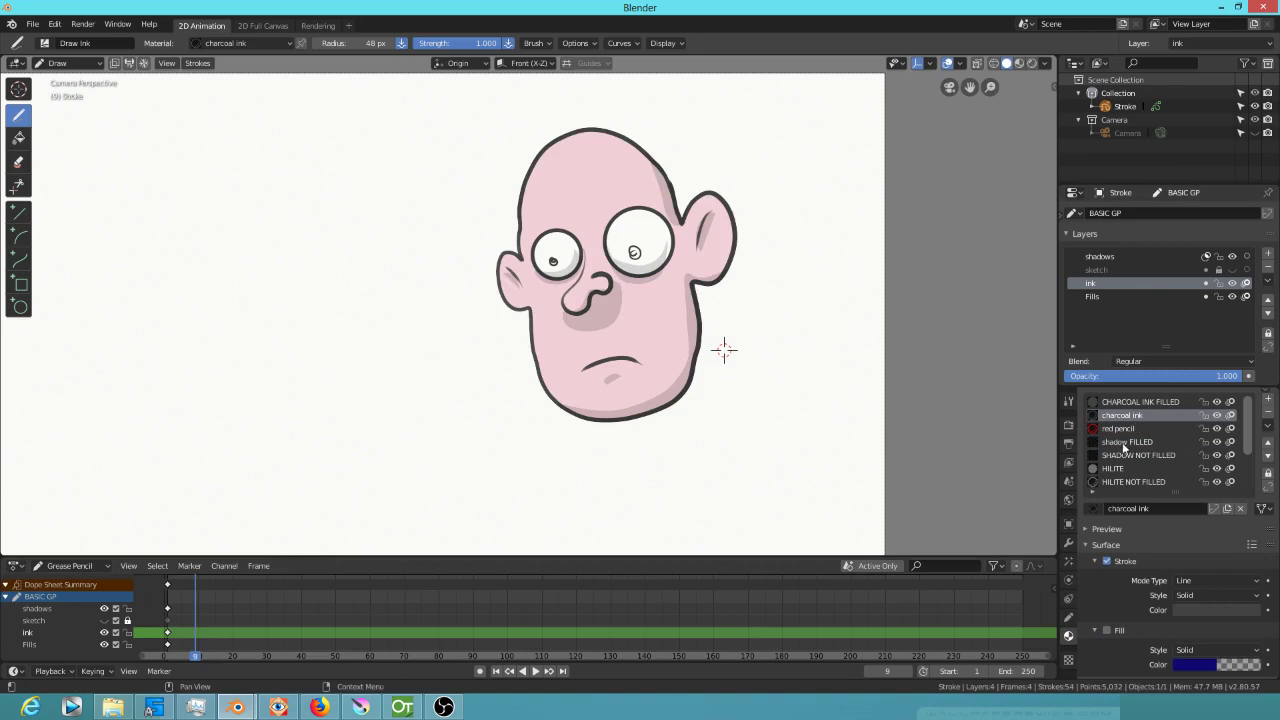
pyautogui.moveTo(308, 205)
pyautogui.mouseDown()
pyautogui.moveTo(241, 394)
pyautogui.moveTo(372, 300)
pyautogui.moveTo(305, 208)
pyautogui.mouseUp()
pyautogui.click(653, 250)
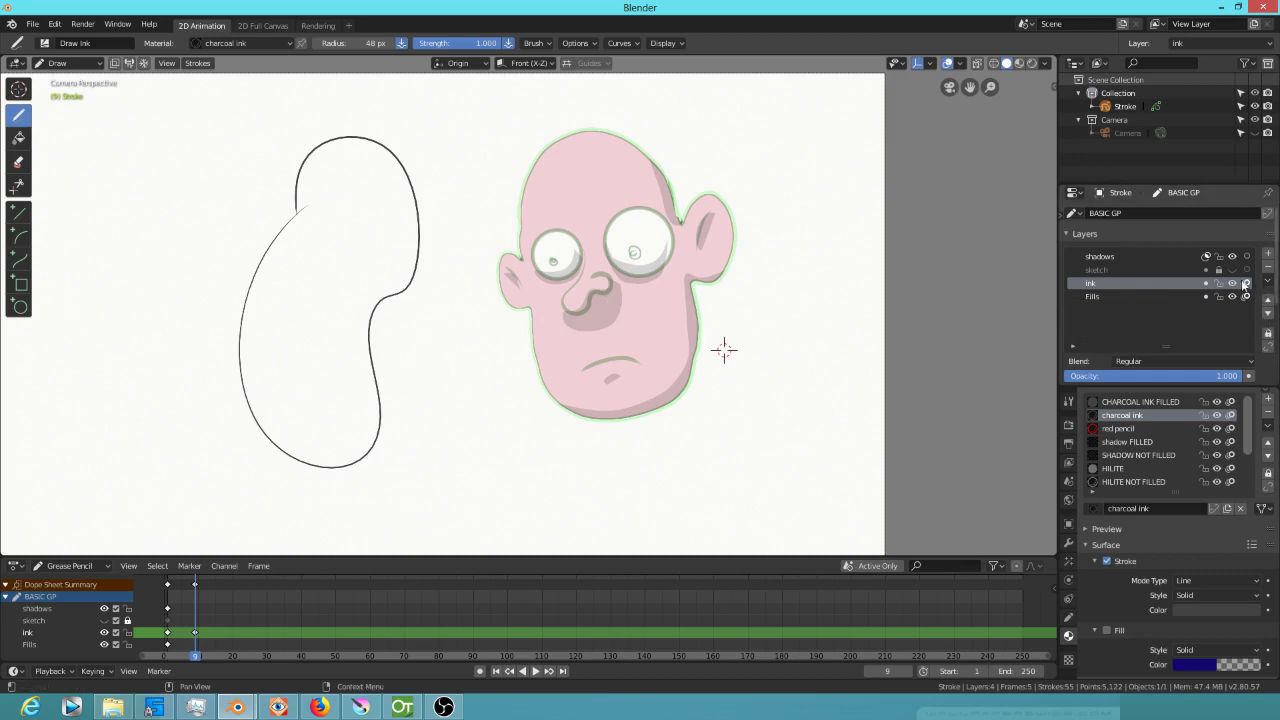
# Scrub between the first drawing and frame 9, and turn off onion skinning for the ink and Fills layers
pyautogui.moveTo(172, 648); pyautogui.dragTo(195, 650)
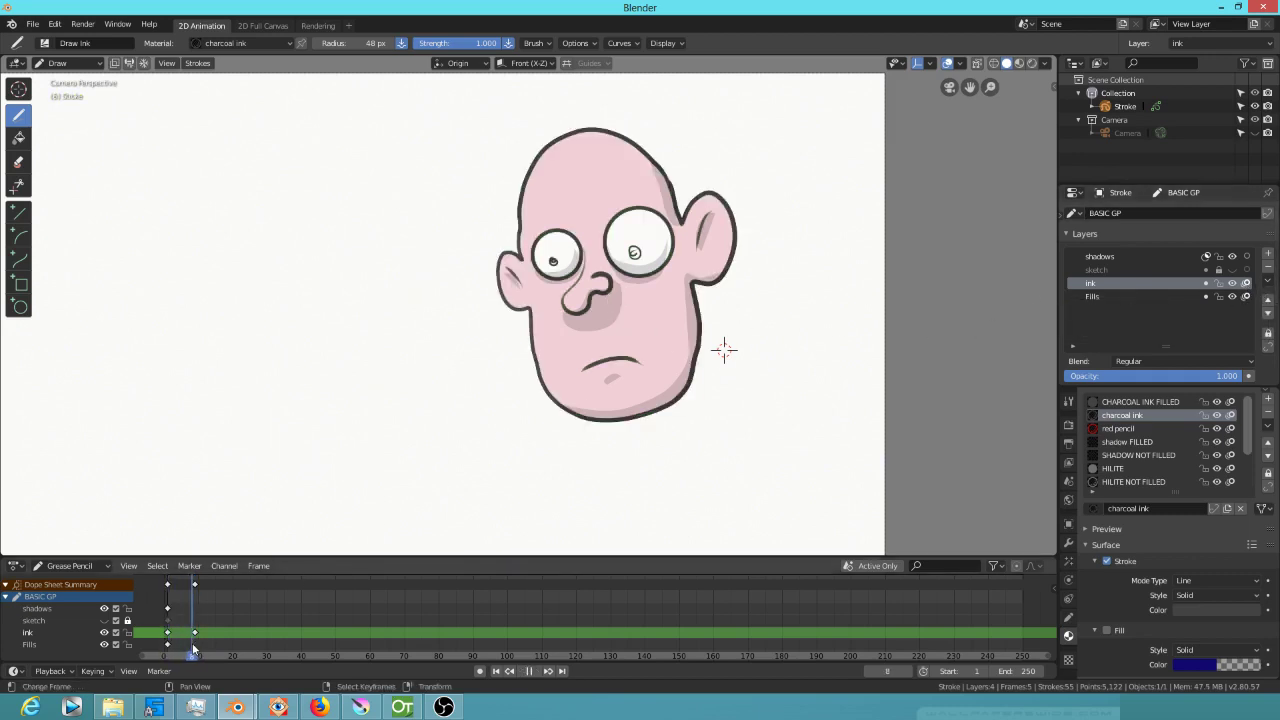
pyautogui.click(1245, 284)
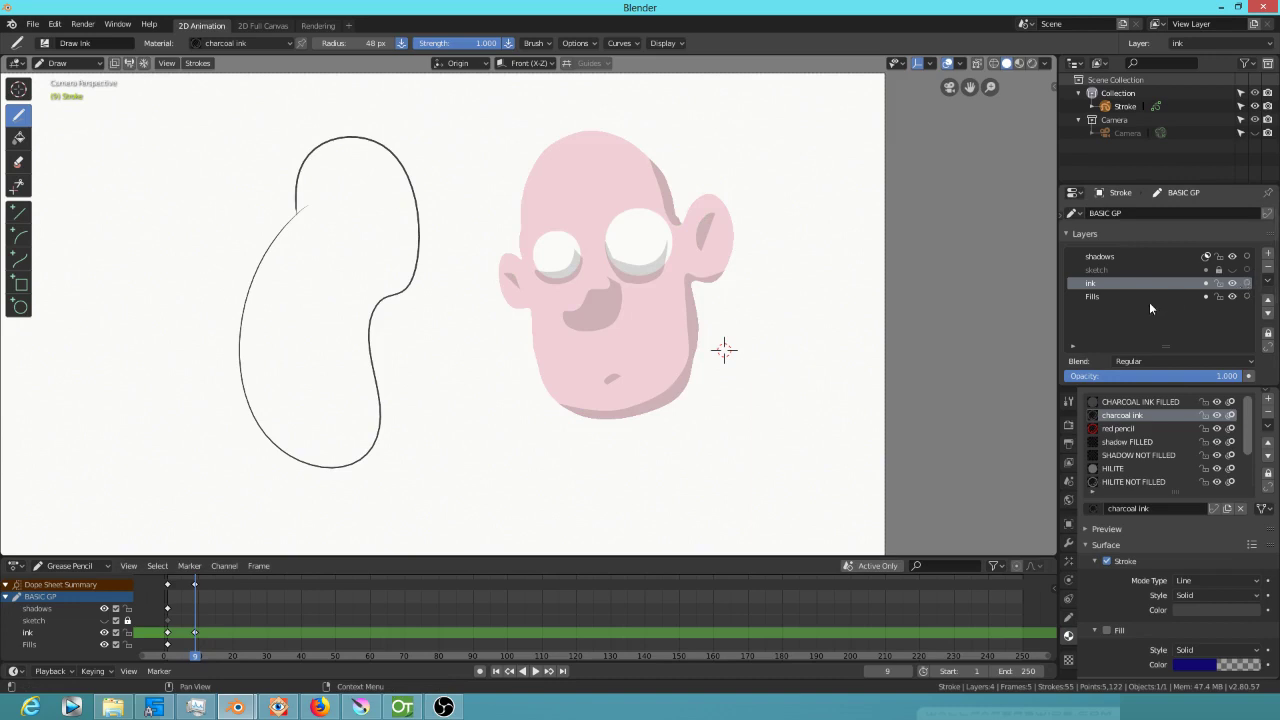
pyautogui.moveTo(199, 655); pyautogui.dragTo(206, 654, button='middle')
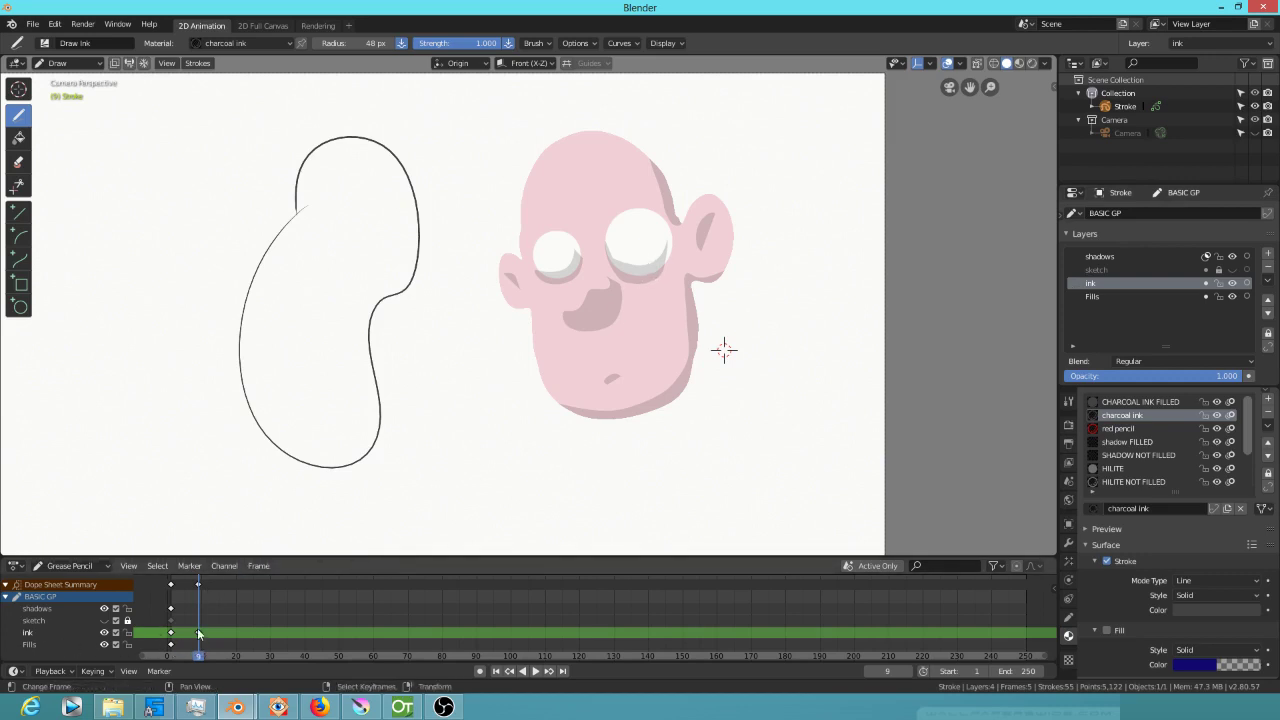
# Make the Fills layer active and place a small dot below the bean-shaped outline at frame 9
pyautogui.click(1152, 295)
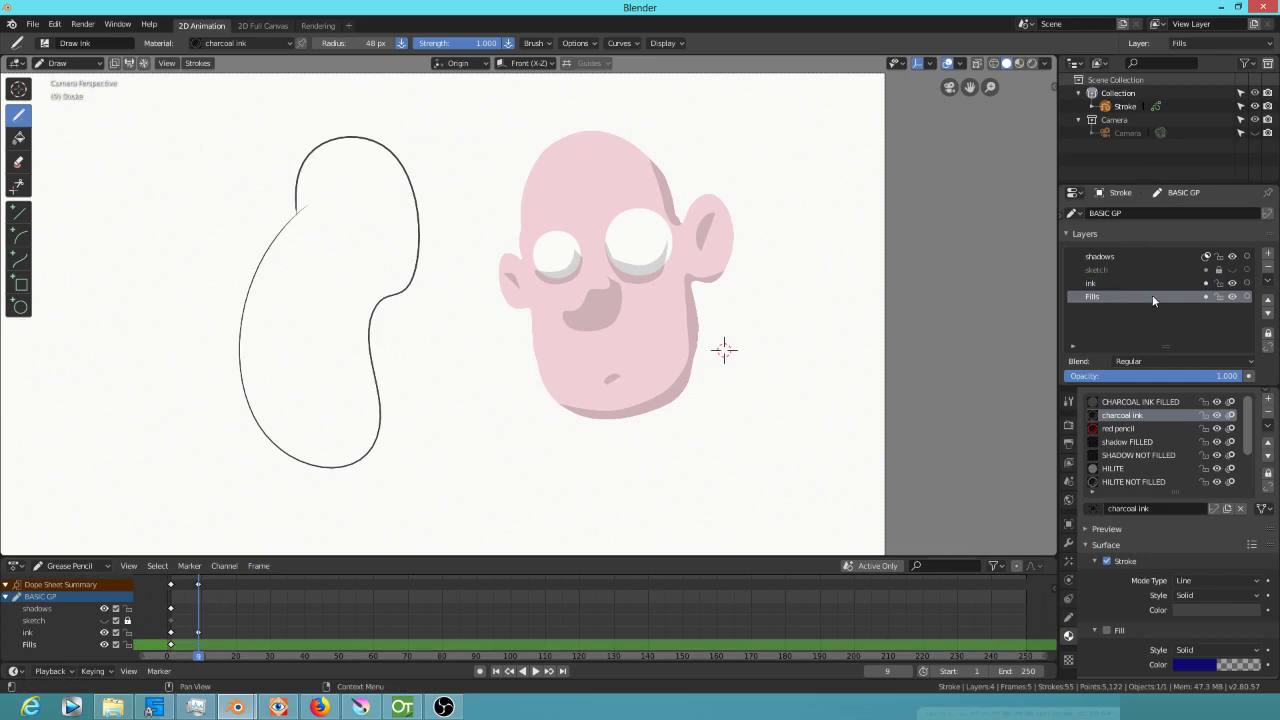
pyautogui.click(436, 528)
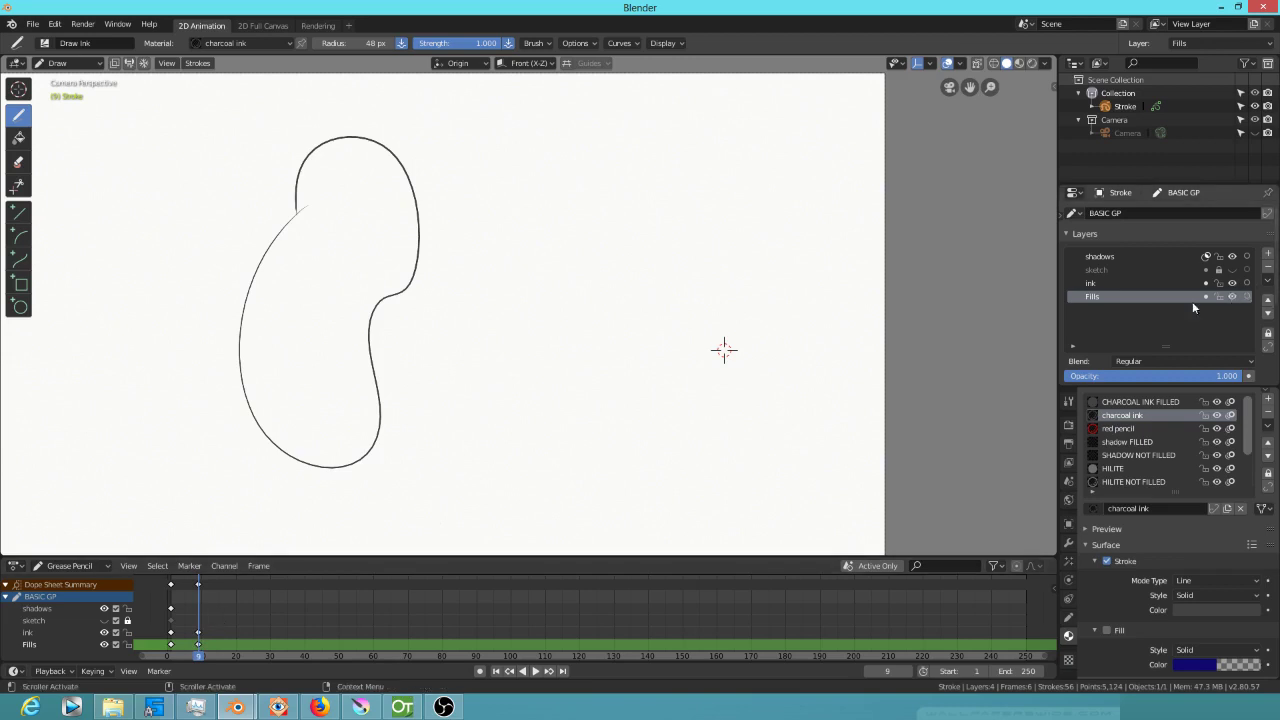
# Turn onion skinning on for the ink and Fills layers at frame 9, and switch it off again
pyautogui.click(1246, 283)
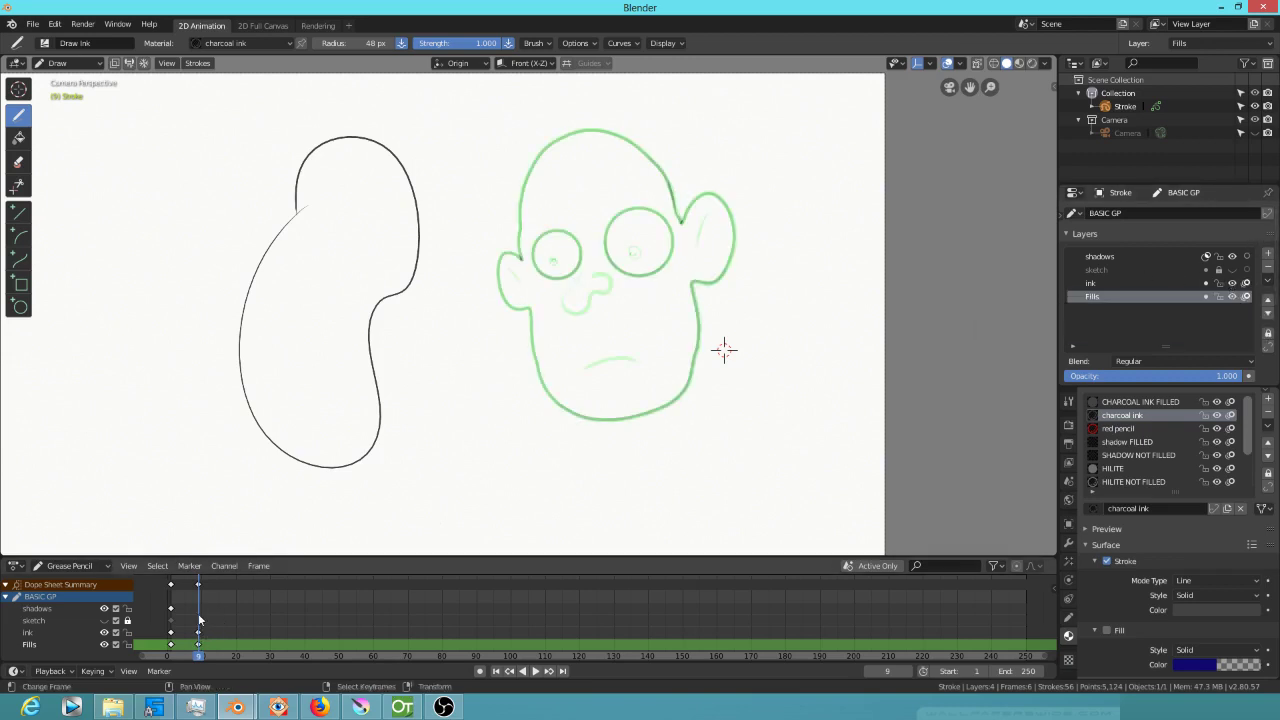
pyautogui.press('space')
pyautogui.moveTo(197, 619); pyautogui.dragTo(203, 608)
pyautogui.click(1247, 297)
pyautogui.click(1247, 285)
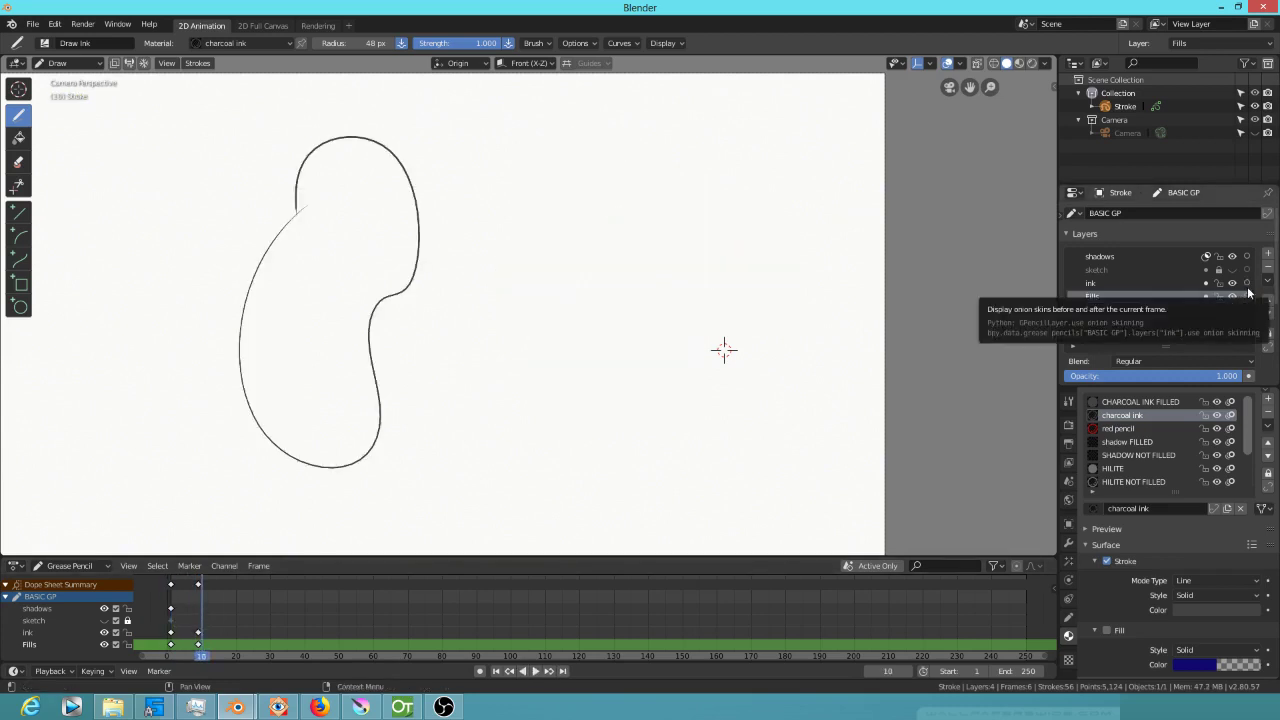
# Play the animation past frame 10 and return the playhead to the head drawing at frame 1
pyautogui.press('space')
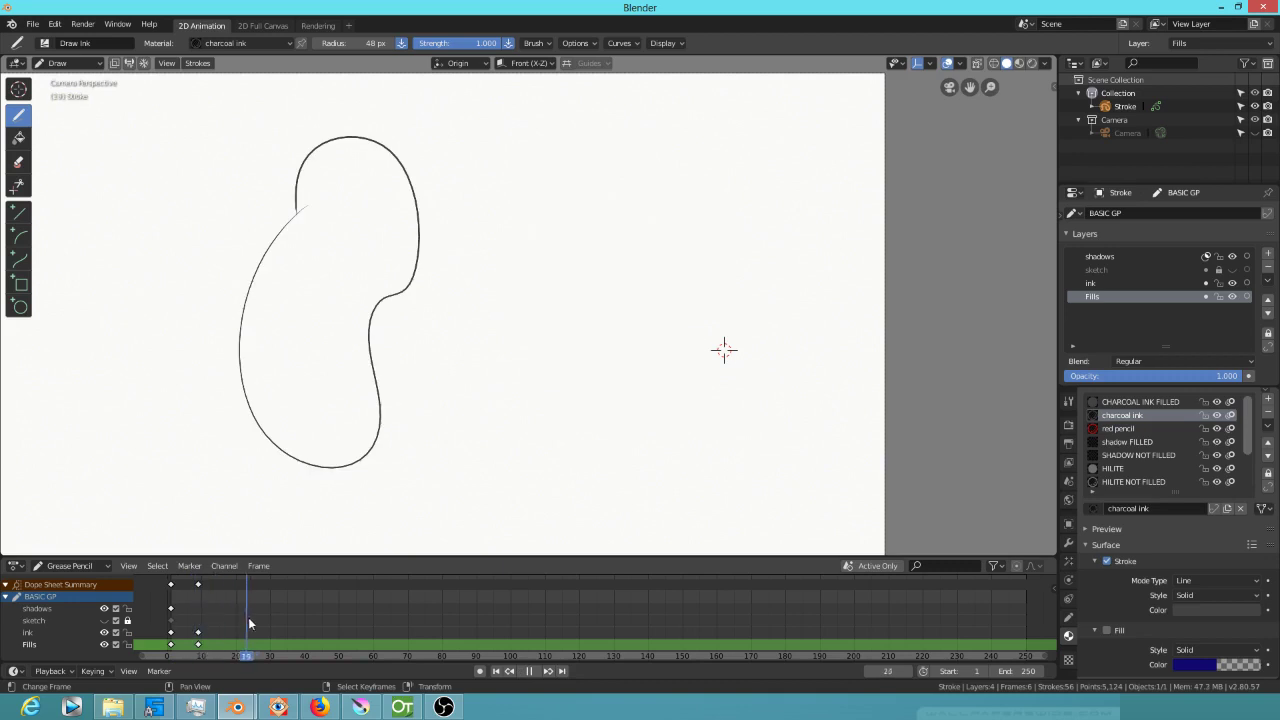
pyautogui.press('space')
pyautogui.moveTo(248, 622); pyautogui.dragTo(174, 620)
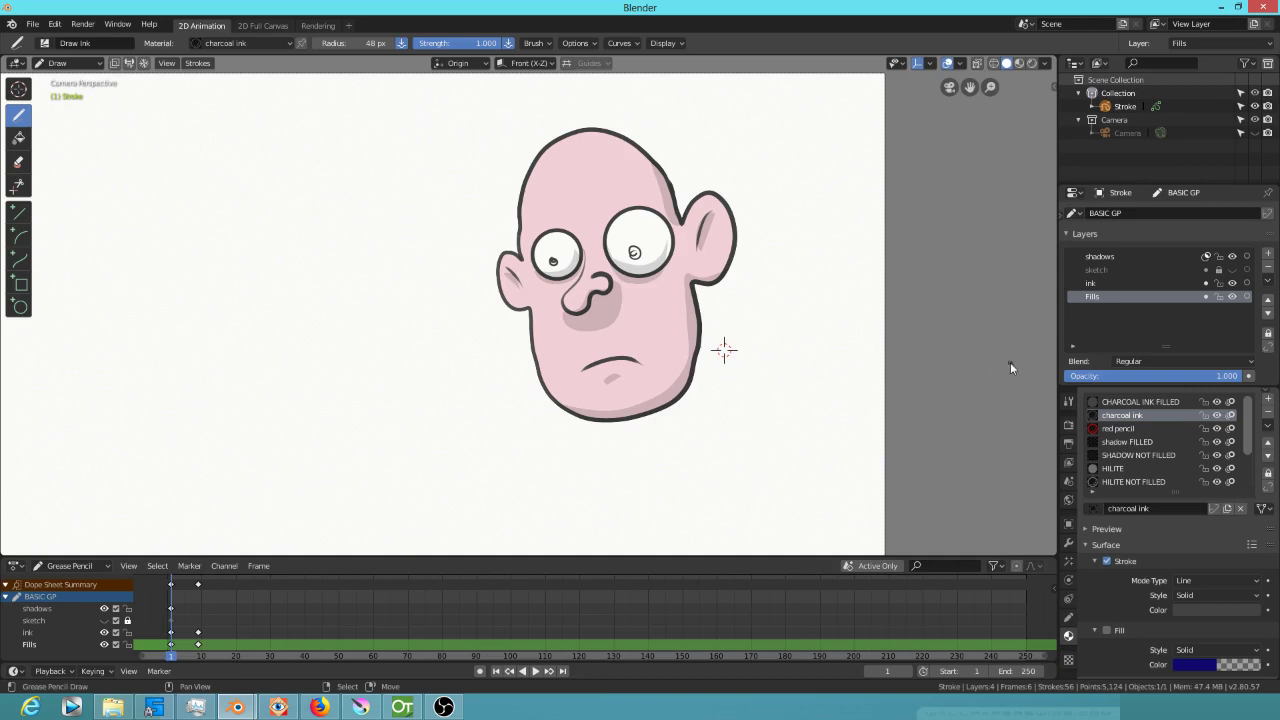
pyautogui.scroll(4, 640, 290)
pyautogui.keyDown('shift'); pyautogui.moveTo(660, 307); pyautogui.dragTo(605, 304, button='middle'); pyautogui.keyUp('shift')
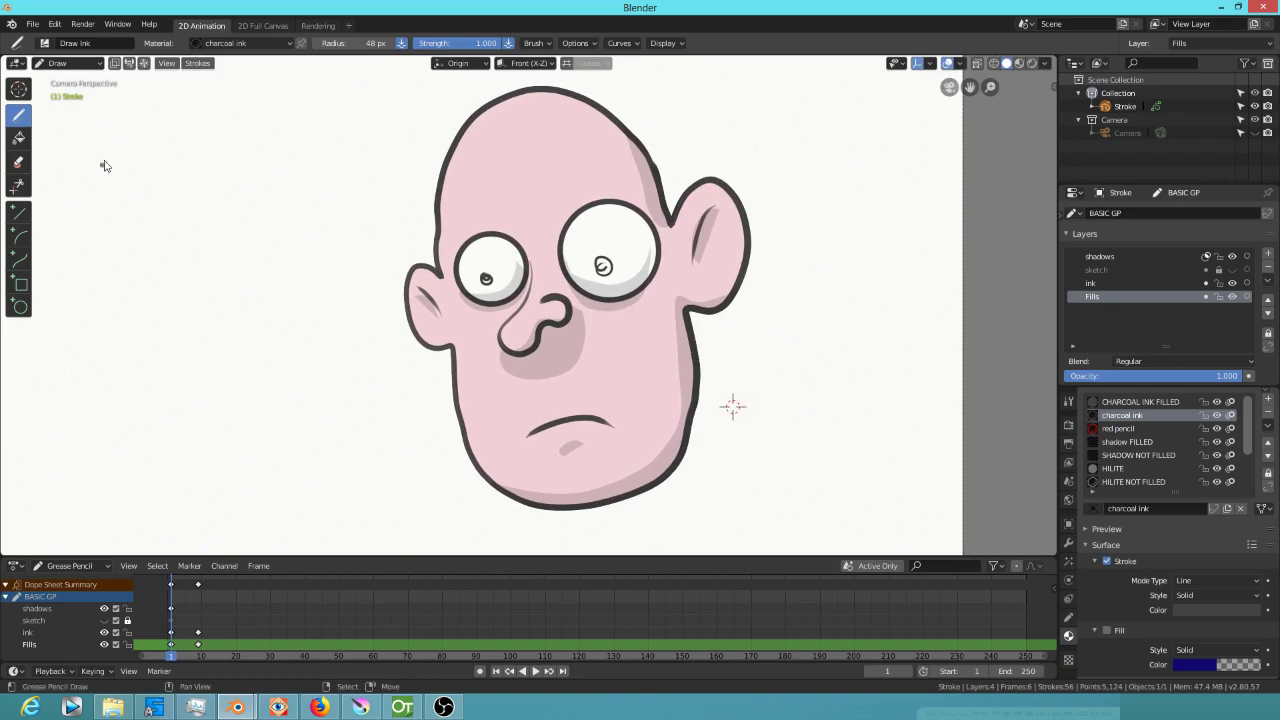
# Advance to frame 3, enter Edit Mode and set proportional editing to Projected (2D)
pyautogui.press('space')
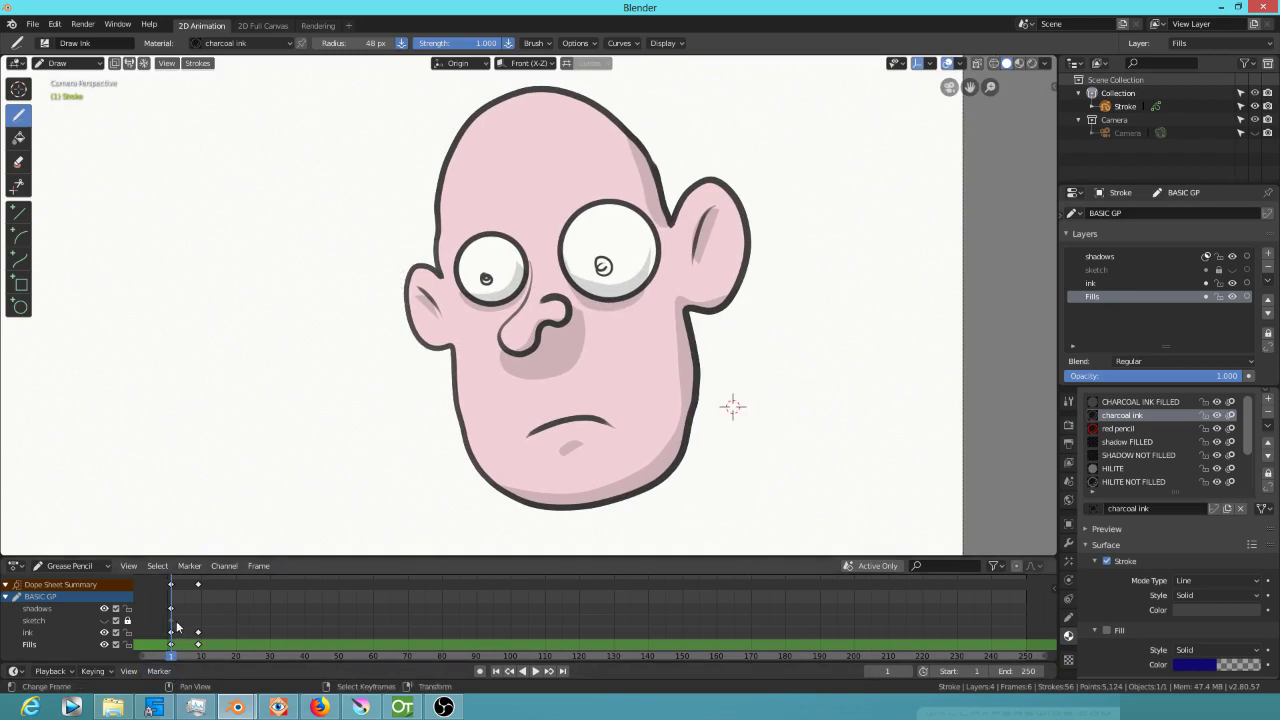
pyautogui.moveTo(183, 622); pyautogui.dragTo(172, 615)
pyautogui.press('Right')
pyautogui.press('Right')
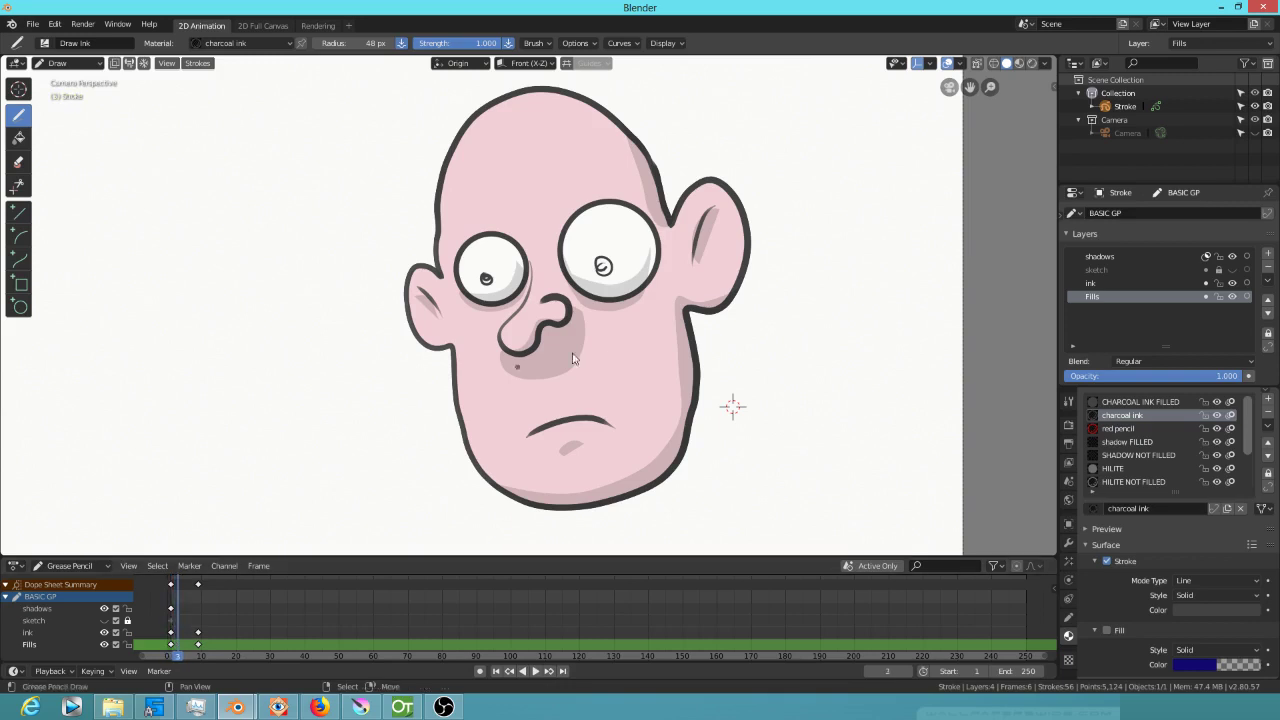
pyautogui.press('Tab')
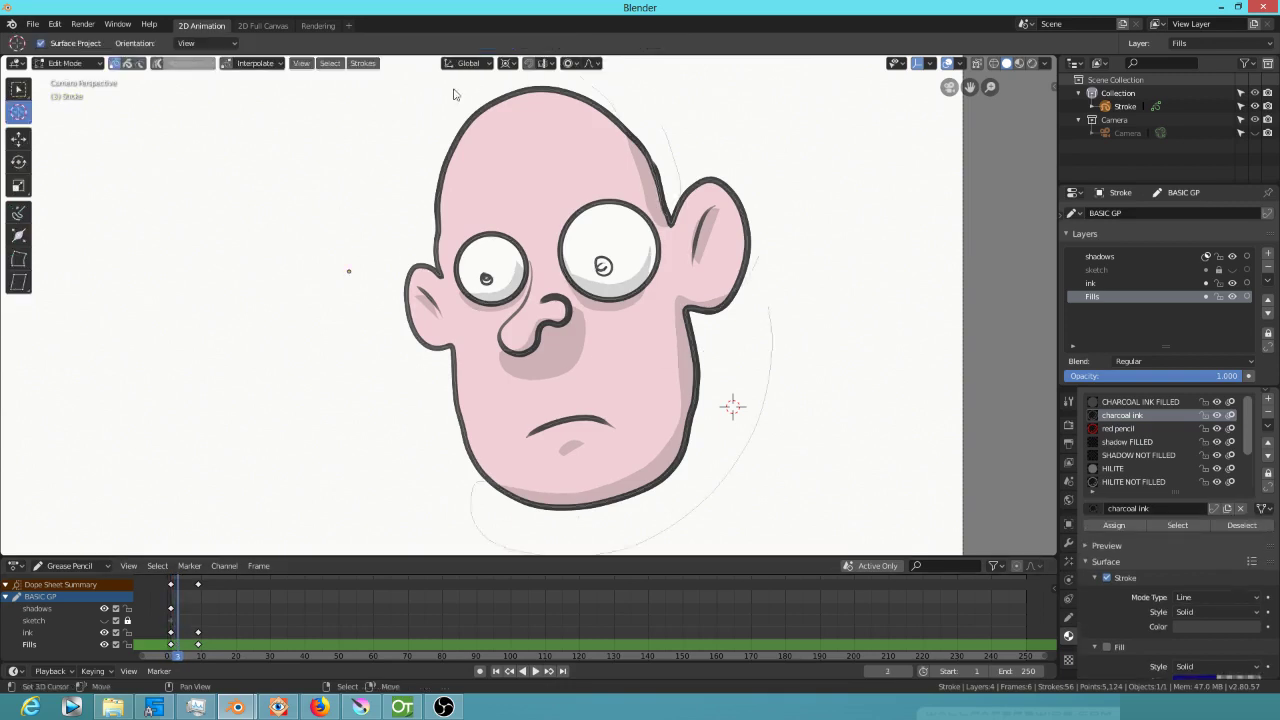
pyautogui.click(574, 64)
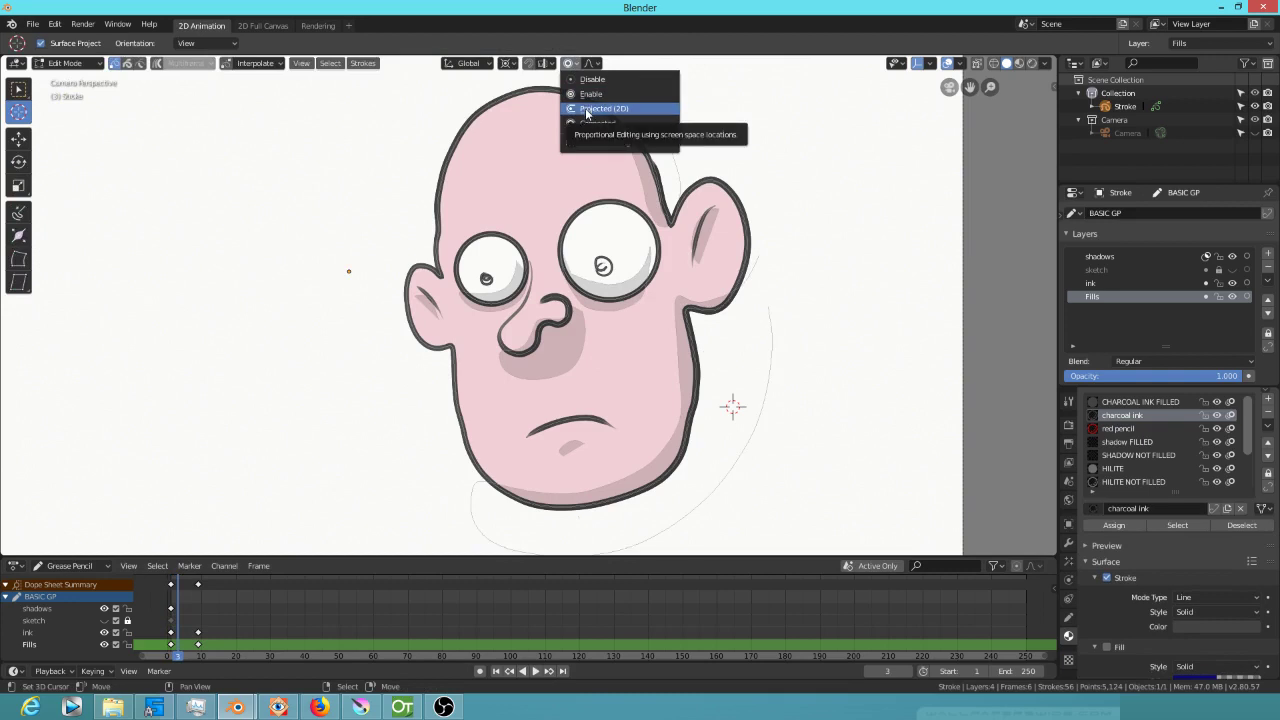
pyautogui.click(599, 110)
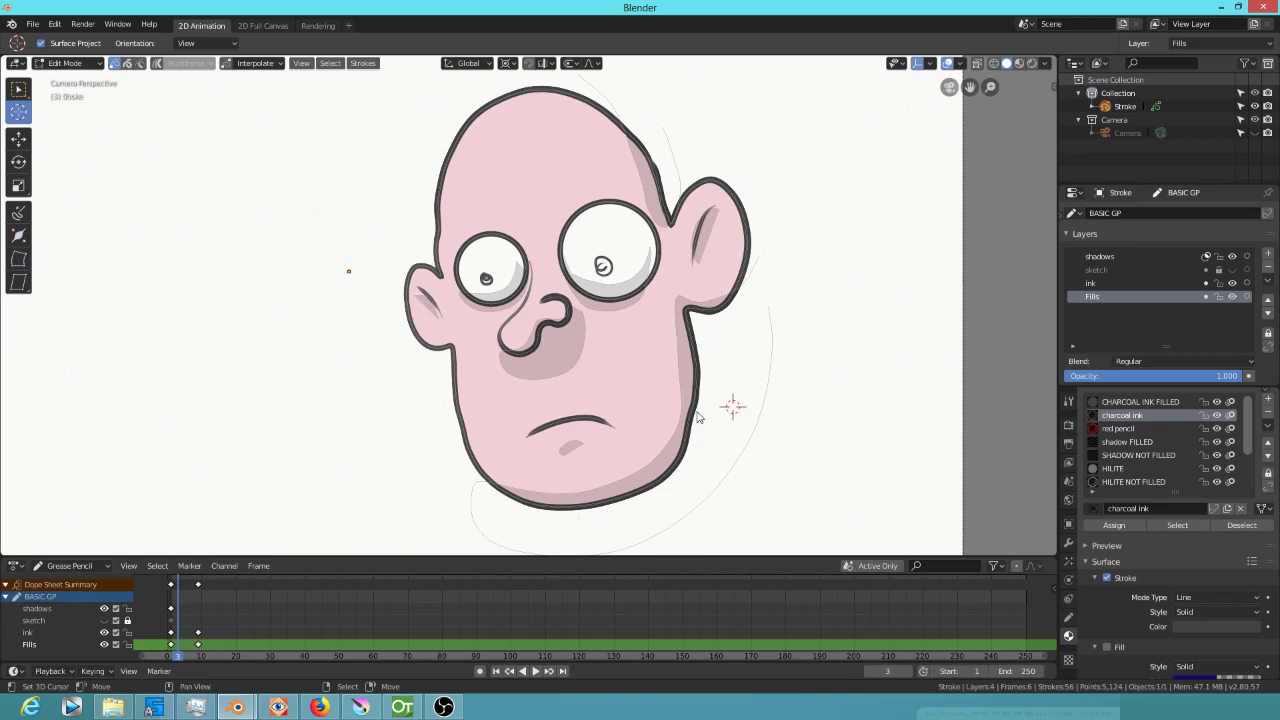
# Try moving the lowest point of the chin outline slightly down with proportional editing, and undo the move
pyautogui.rightClick(588, 504)
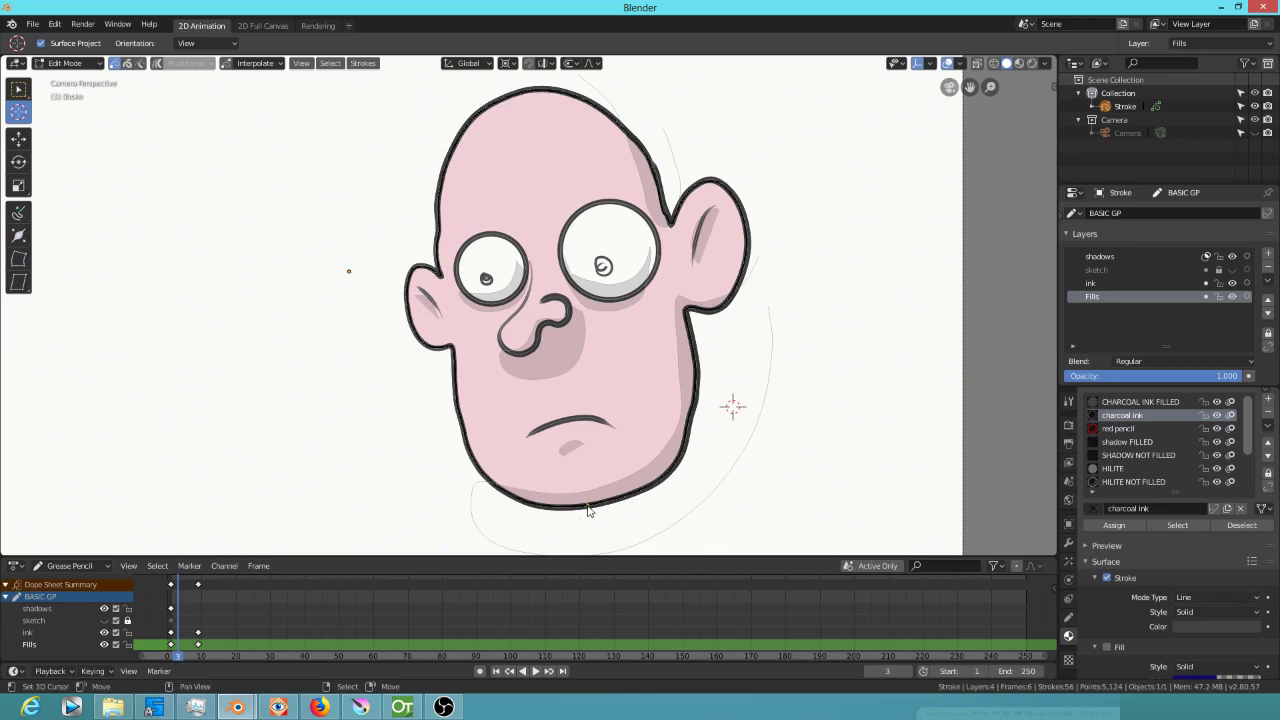
pyautogui.press('g')
pyautogui.click(590, 518)
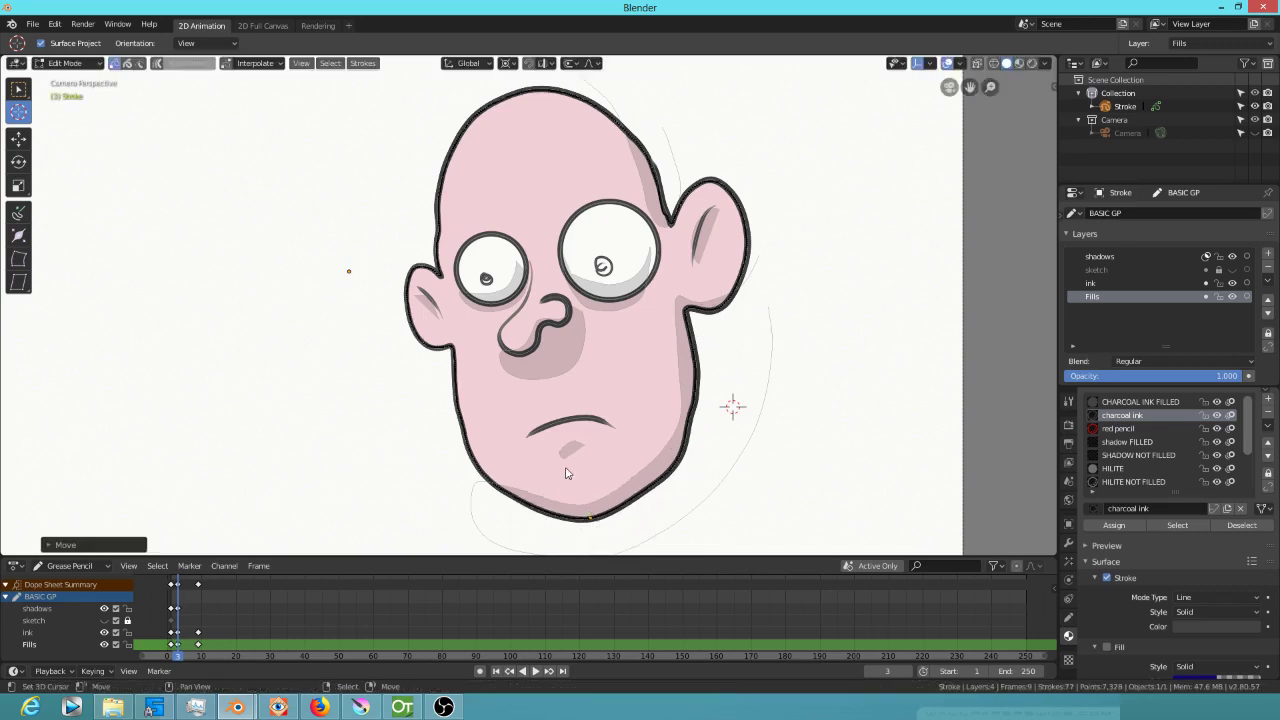
pyautogui.hotkey('ctrl', 'z')
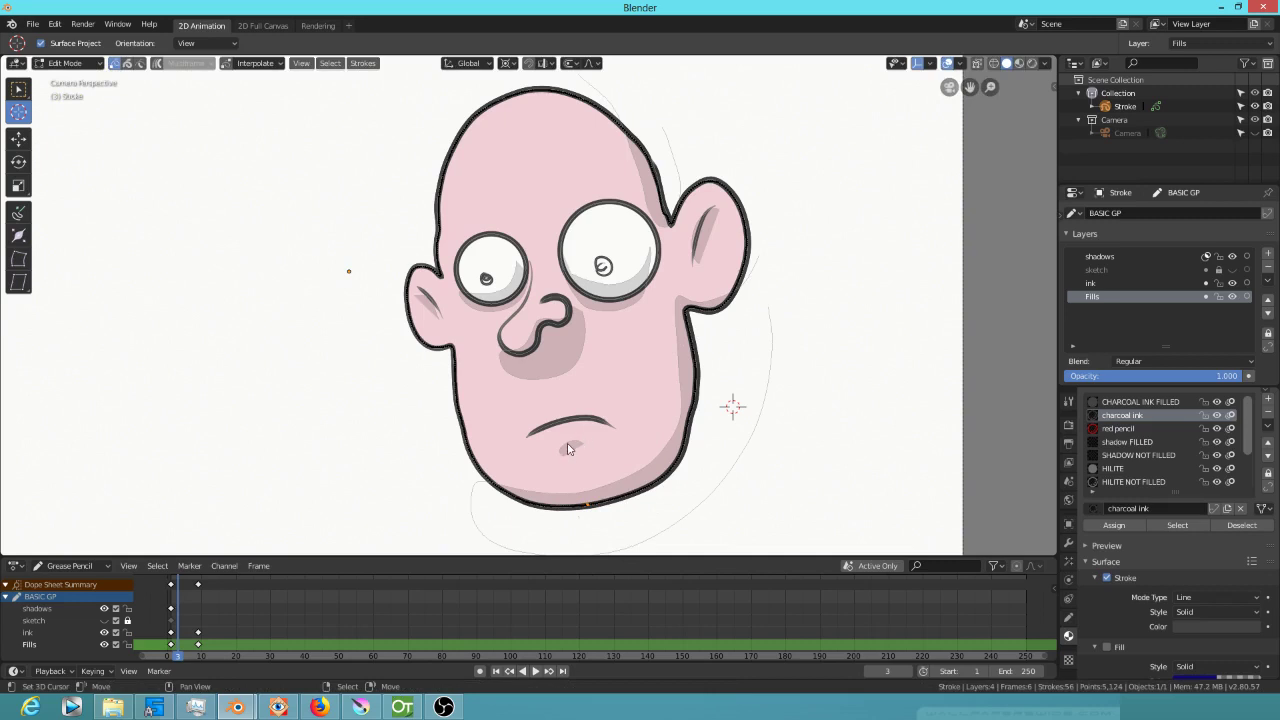
# Move the chin point down at frame 3 with a larger proportional influence so the mouth and chin shadow follow
pyautogui.press('g')
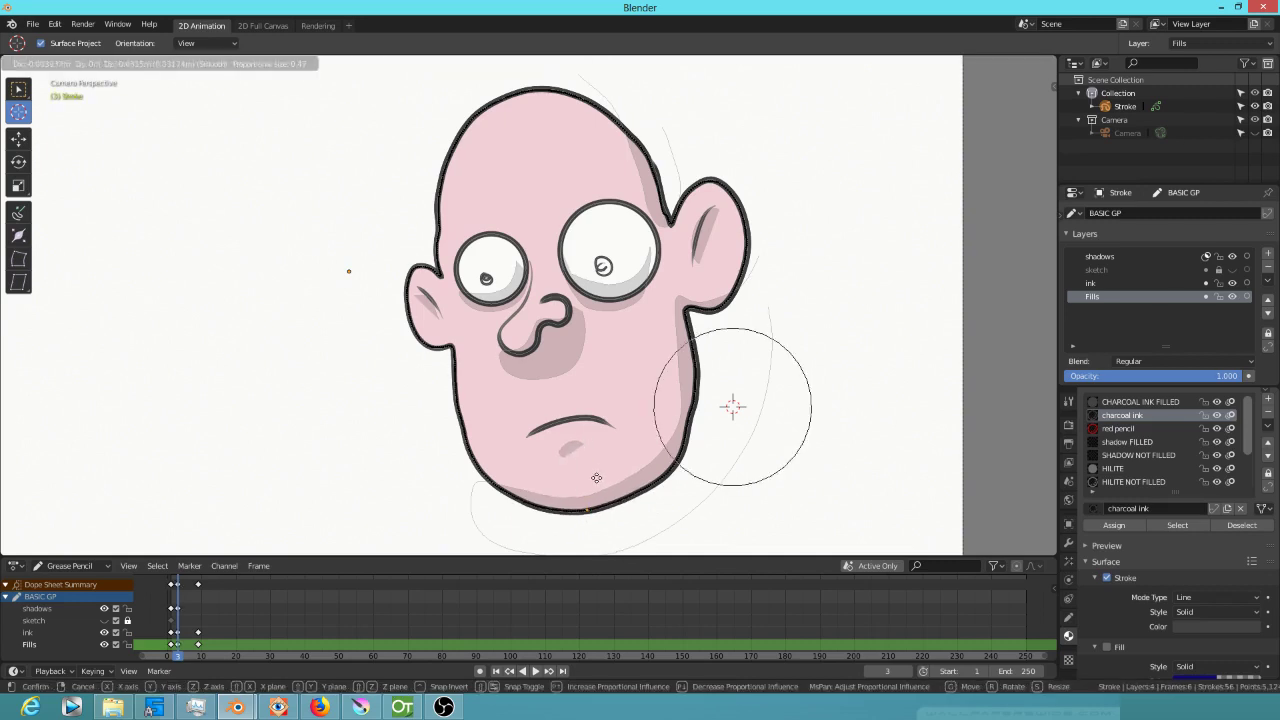
pyautogui.scroll(4, 593, 491)
pyautogui.scroll(-5, 593, 491)
pyautogui.scroll(-6, 594, 494)
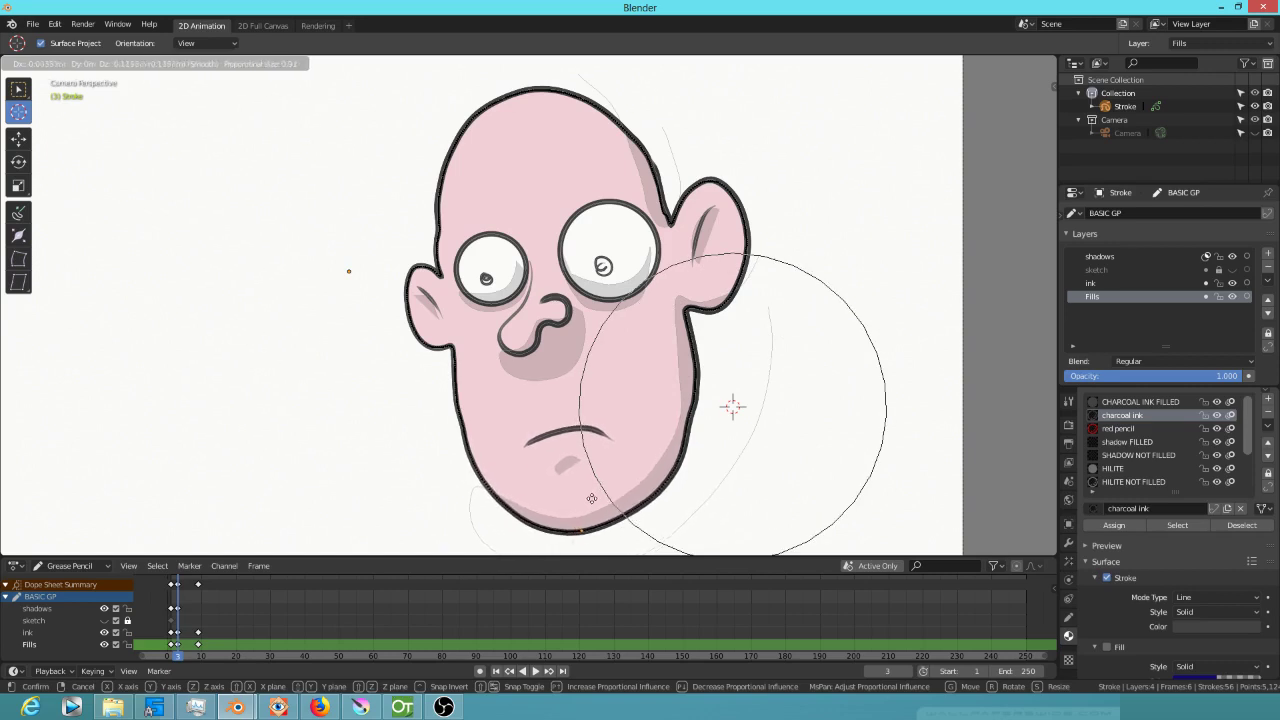
pyautogui.click(595, 496)
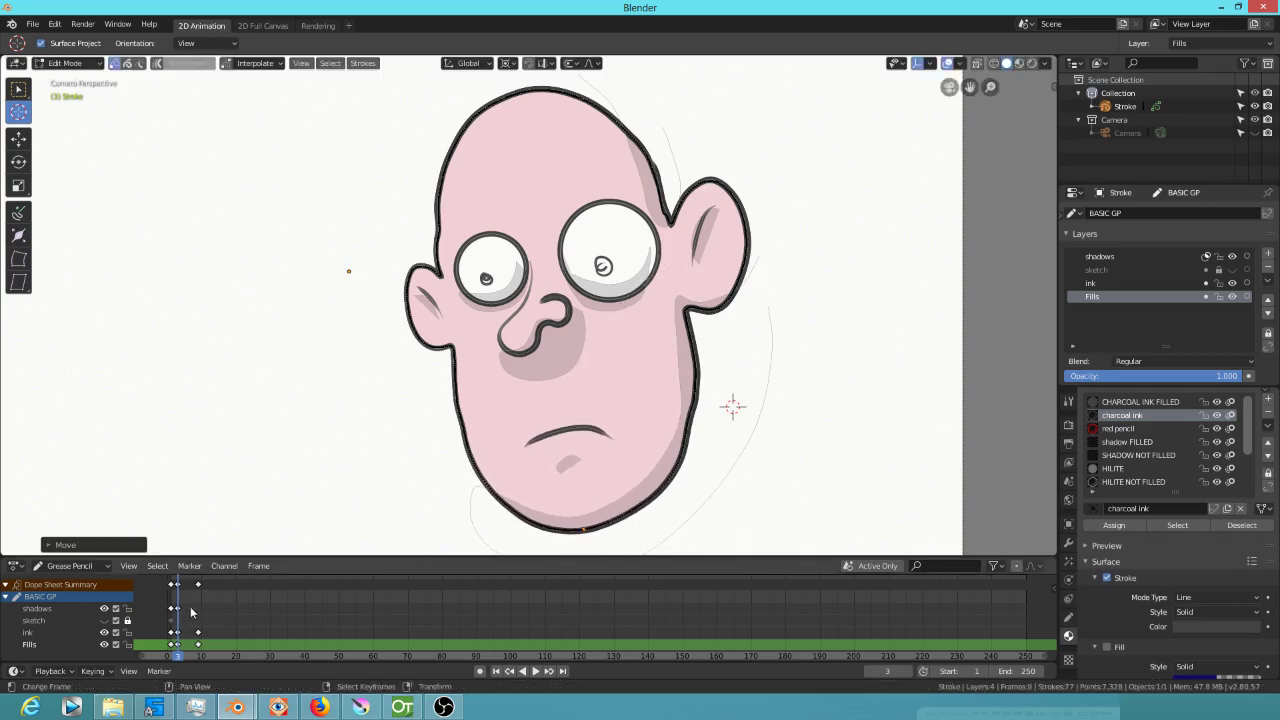
# Flip repeatedly between frames 1 and 3 to compare the original and lowered chin
pyautogui.hotkey('ctrl', 'z')
pyautogui.hotkey('ctrl', 'shift', 'z')
pyautogui.hotkey('ctrl', 'z')
pyautogui.hotkey('ctrl', 'shift', 'z')
pyautogui.hotkey('ctrl', 'z')
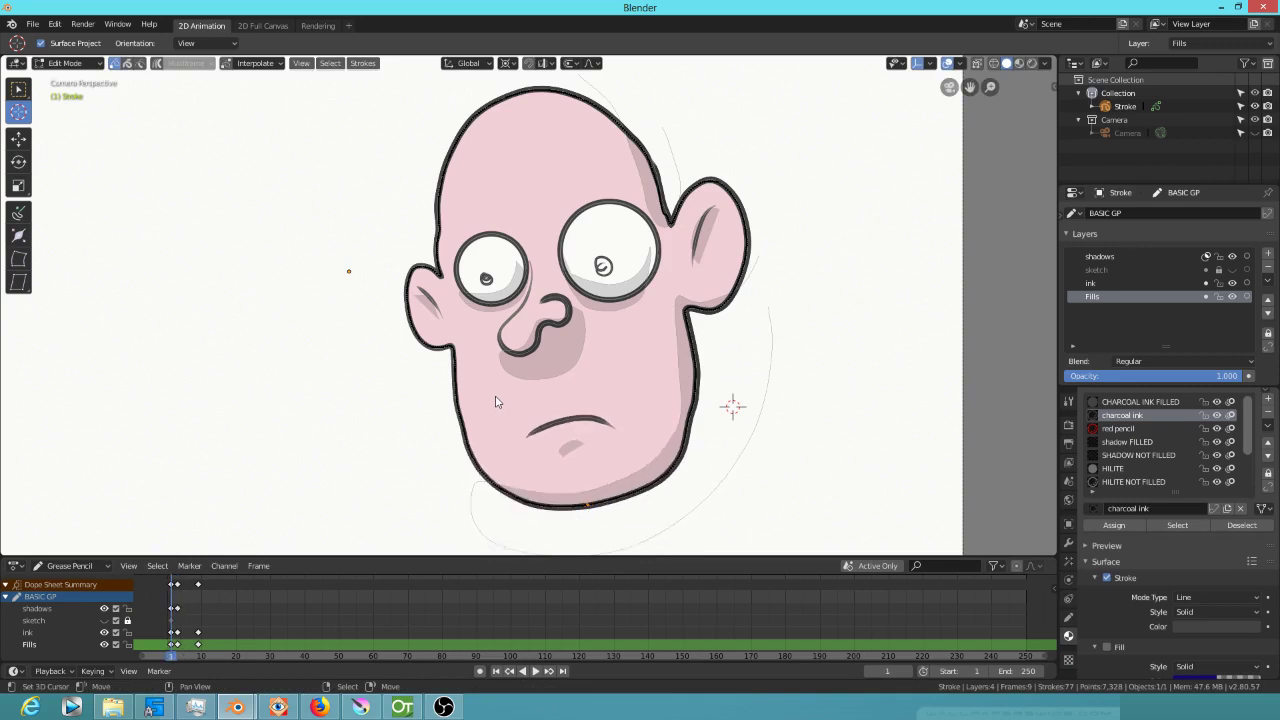
pyautogui.hotkey('ctrl', 'shift', 'z')
pyautogui.hotkey('ctrl', 'z')
pyautogui.hotkey('ctrl', 'shift', 'z')
pyautogui.hotkey('ctrl', 'z')
pyautogui.hotkey('ctrl', 'shift', 'z')
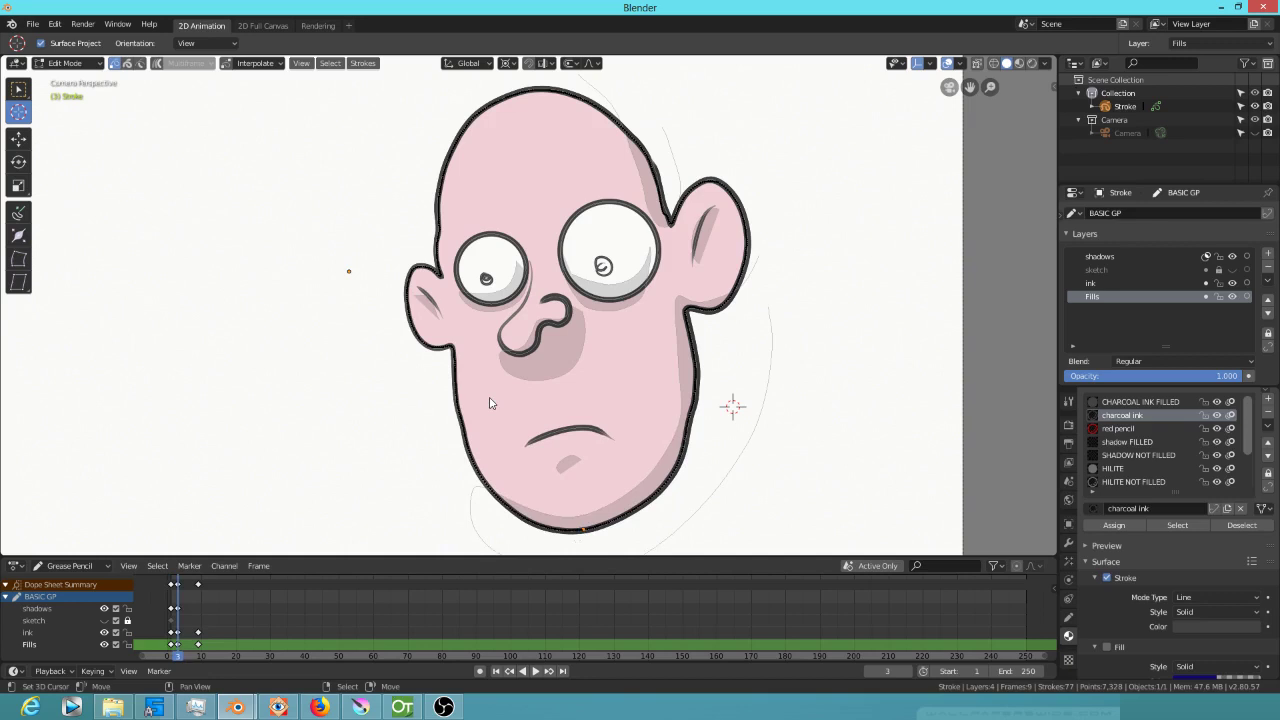
# Make the ink layer active, switch to Draw mode and draw a charcoal ink stroke beneath the mouth at frame 3
pyautogui.click(1148, 284)
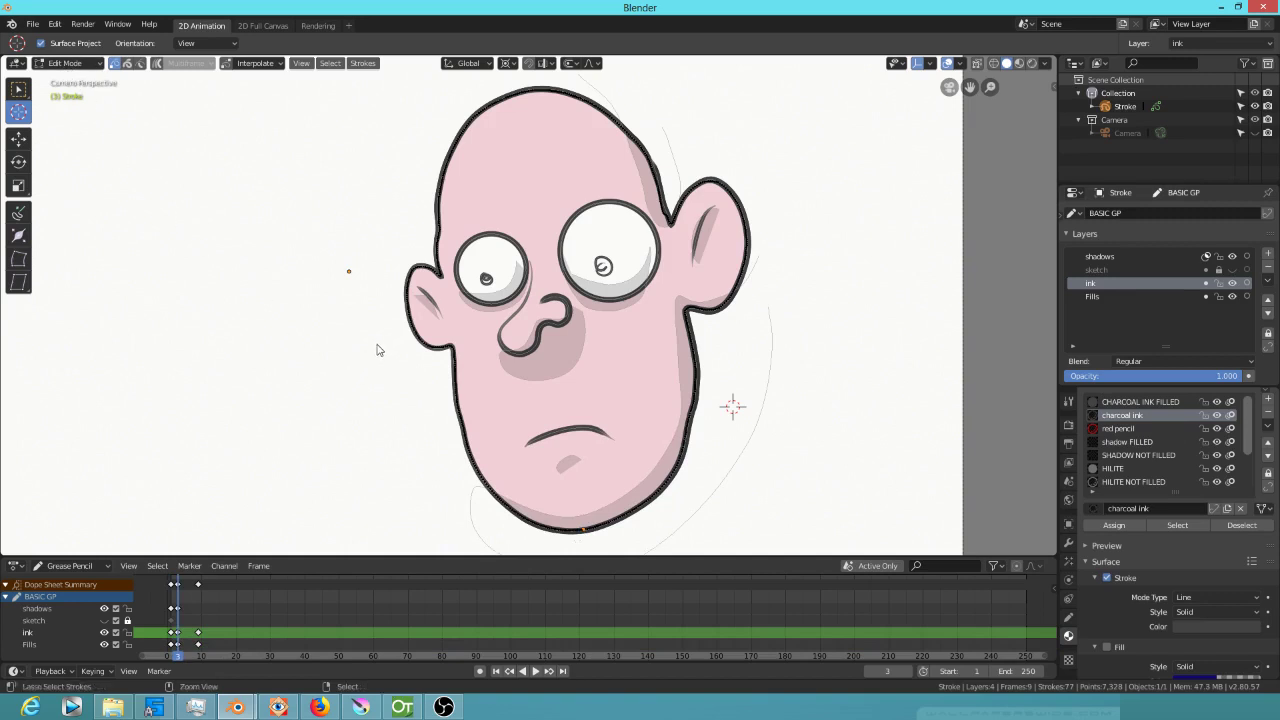
pyautogui.hotkey('ctrl', 'Tab')
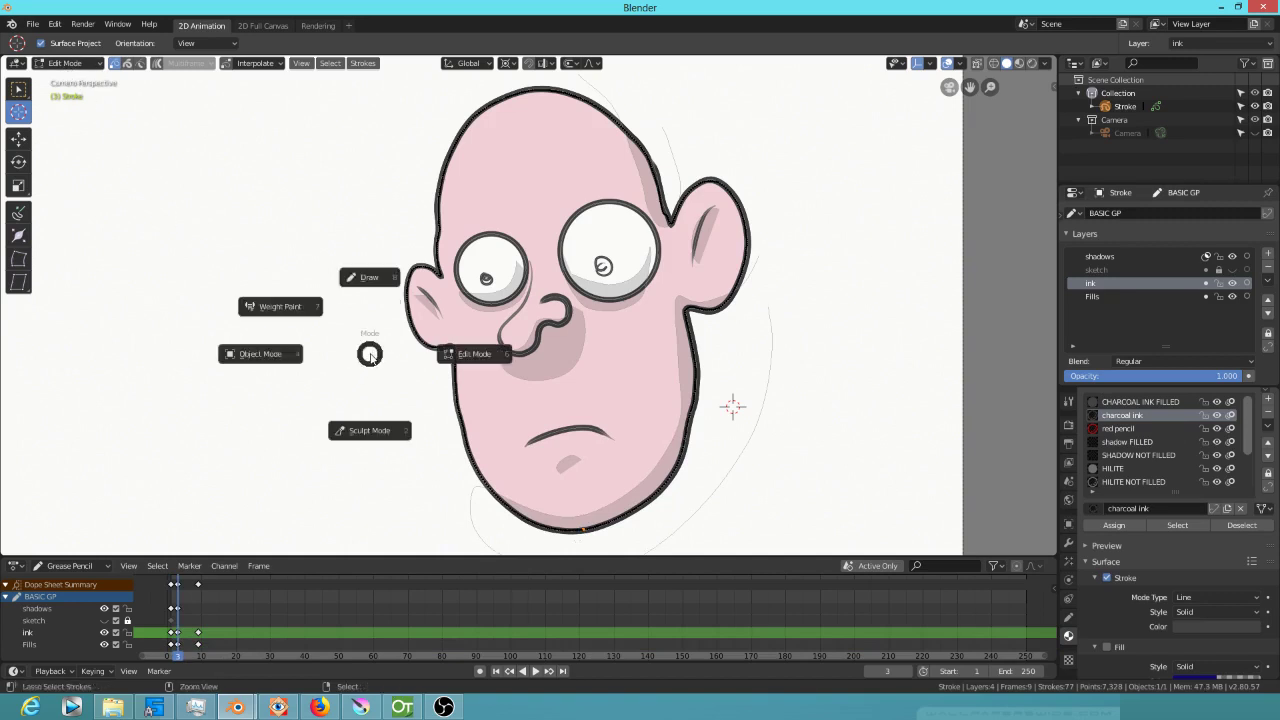
pyautogui.click(375, 279)
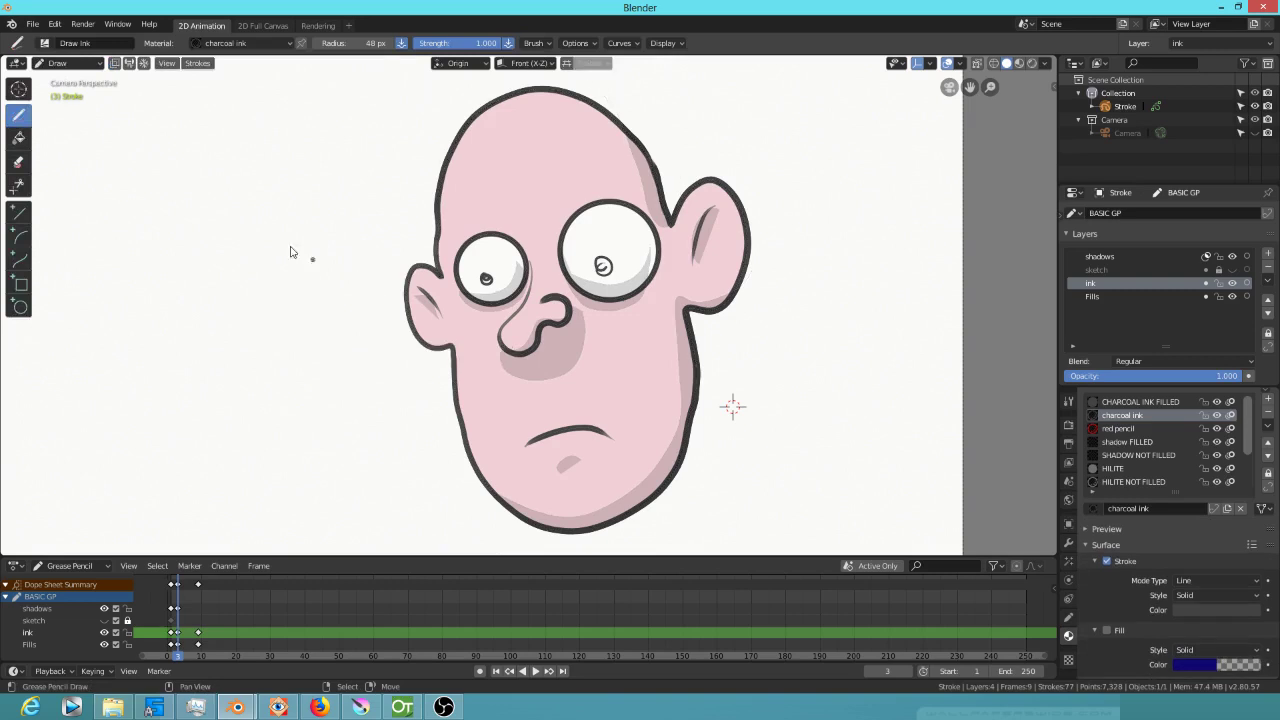
pyautogui.moveTo(548, 448); pyautogui.dragTo(610, 442)
# Flip back and forth between frames 1 and 3 to check how the added mouth stroke animates
pyautogui.press('Left')
pyautogui.press('Left')
pyautogui.press('Right')
pyautogui.press('Left')
pyautogui.press('Right')
pyautogui.press('Left')
pyautogui.press('Right')
pyautogui.press('Left')
pyautogui.press('Right')
pyautogui.press('Left')
pyautogui.press('Right')
pyautogui.press('Left')
pyautogui.press('Right')
pyautogui.press('Left')
# Bring the whole head into view and move the playhead to frame 0
pyautogui.scroll(-6, 599, 404)
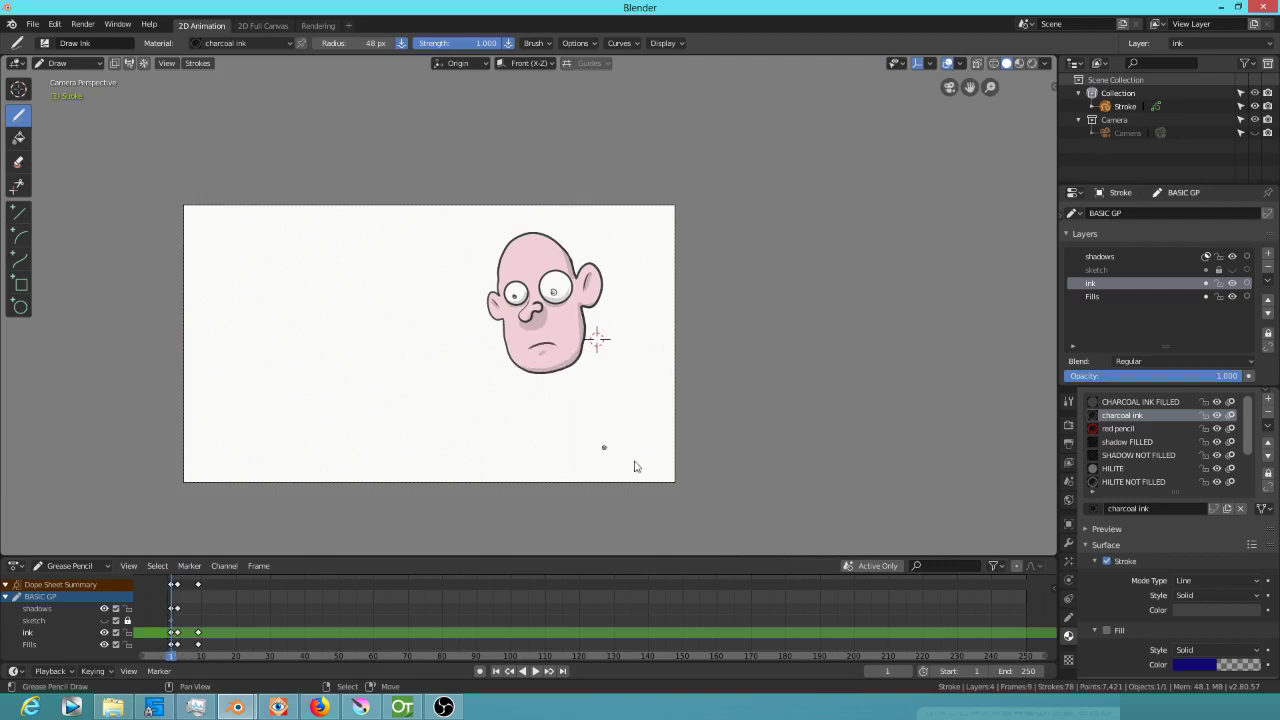
pyautogui.scroll(3, 652, 304)
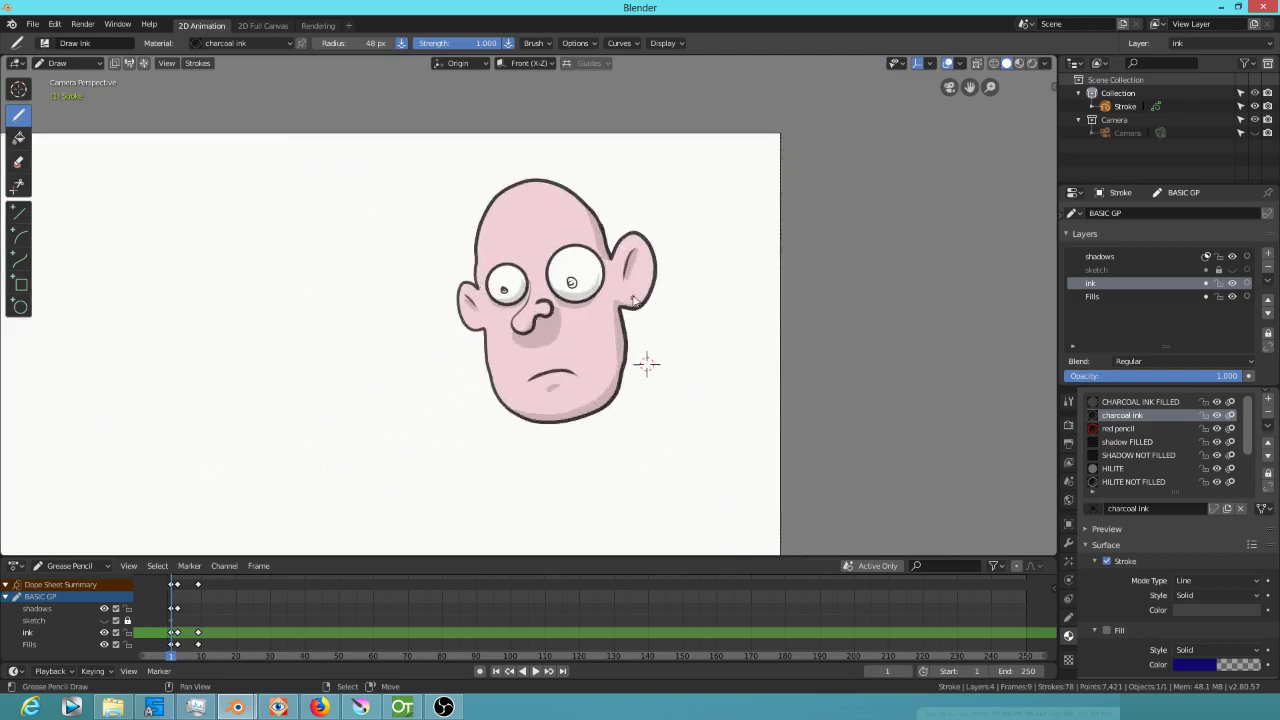
pyautogui.keyDown('shift'); pyautogui.moveTo(854, 420); pyautogui.dragTo(864, 391, button='middle'); pyautogui.keyUp('shift')
pyautogui.moveTo(168, 628)
pyautogui.mouseDown()
pyautogui.moveTo(186, 628)
pyautogui.moveTo(165, 628)
pyautogui.mouseUp()
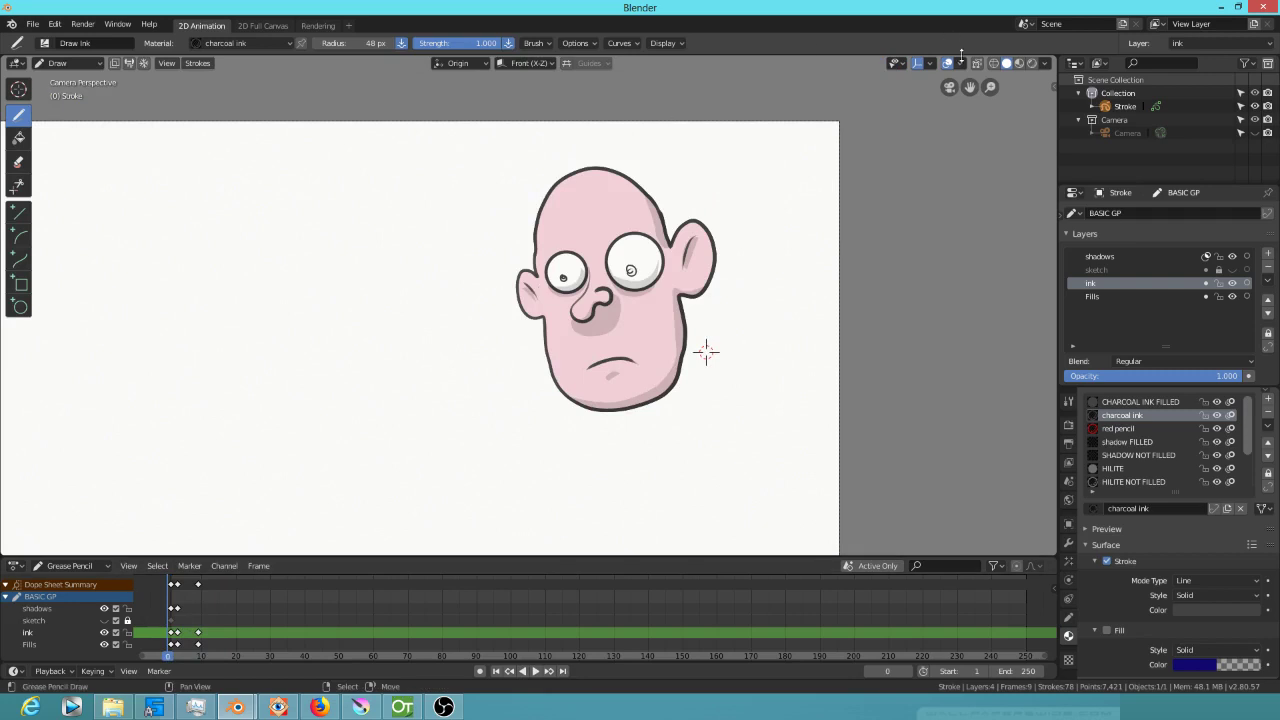